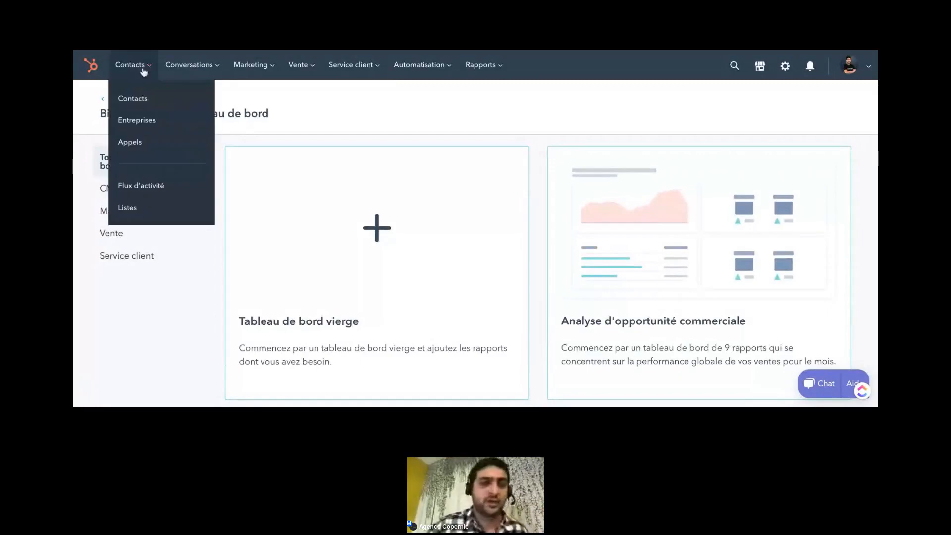
Step: Go to the contacts list and open the record of the first contact
left_click(149, 97)
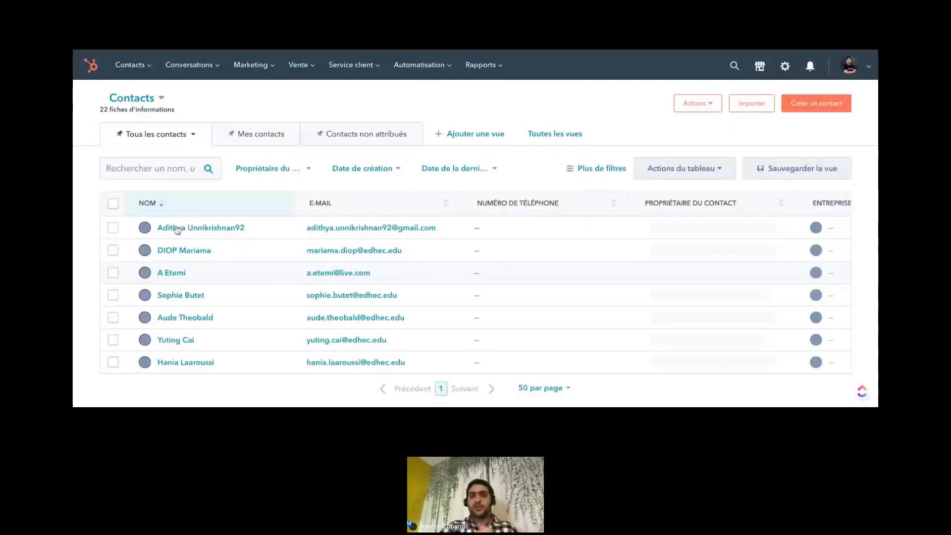
mouse_move(178, 230)
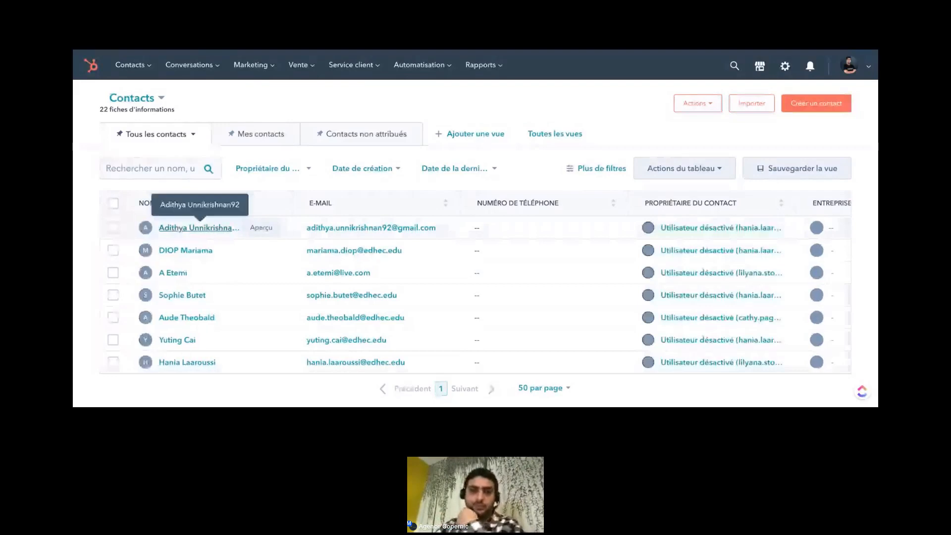
left_click(195, 228)
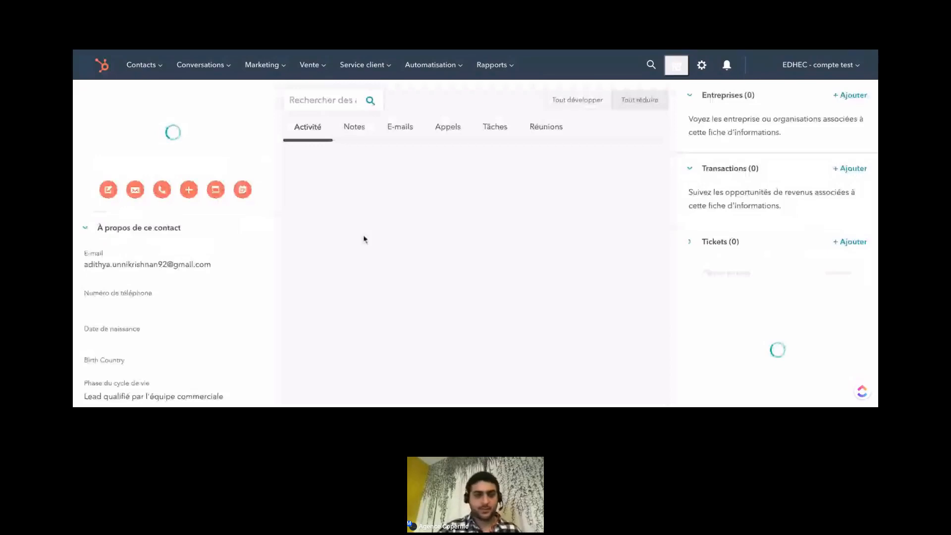
Step: Examine the contact's "À propos de ce contact" fields, from the e-mail down to the lead status
mouse_move(206, 283)
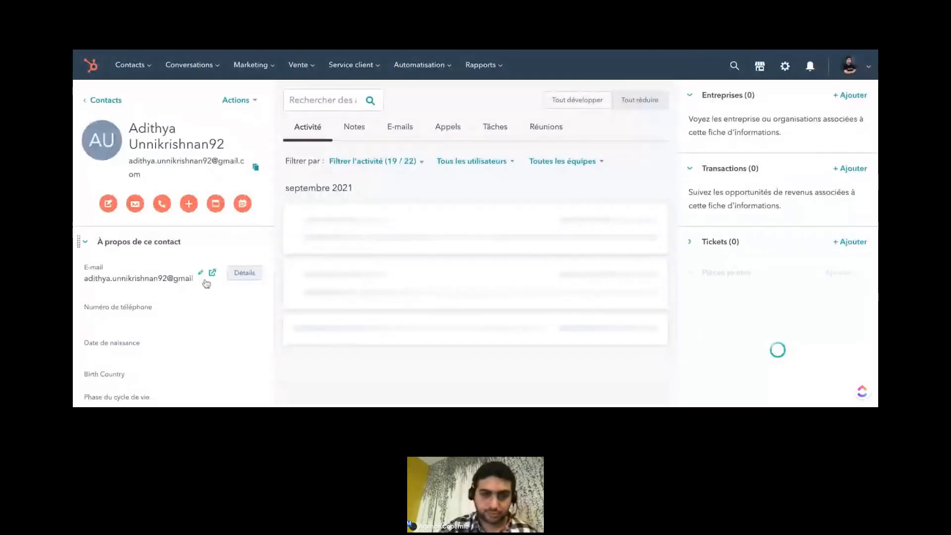
scroll(206, 283, "down", 5)
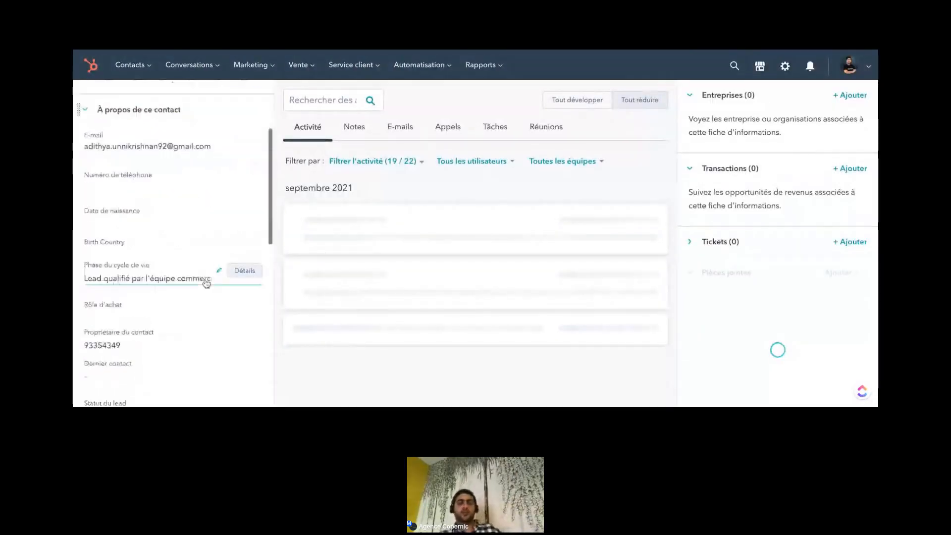
scroll(206, 283, "up", 3)
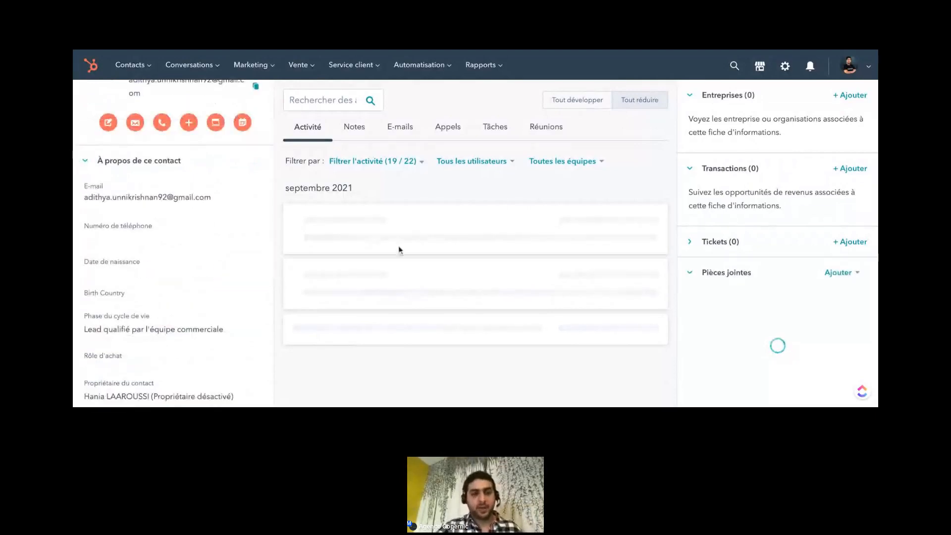
scroll(207, 246, "down", 1)
scroll(206, 246, "down", 1)
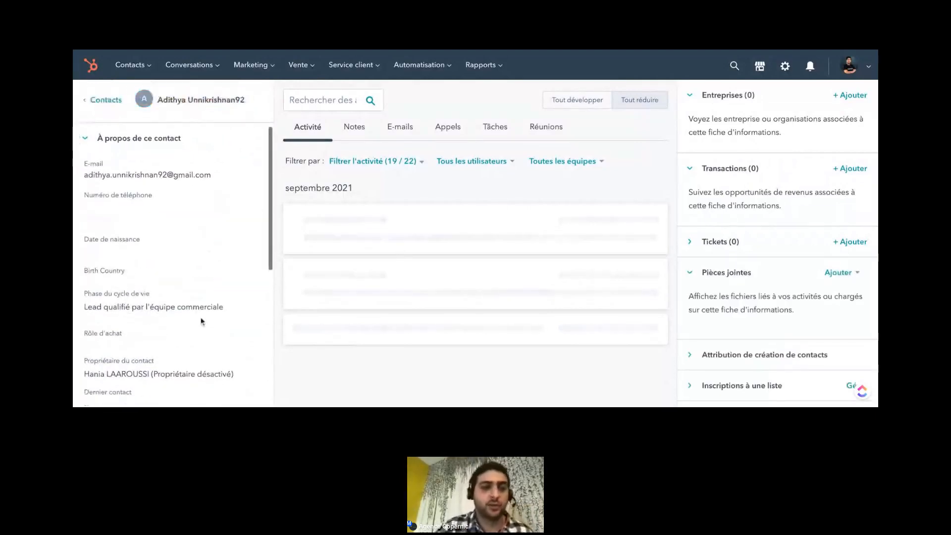
scroll(202, 318, "up", 3)
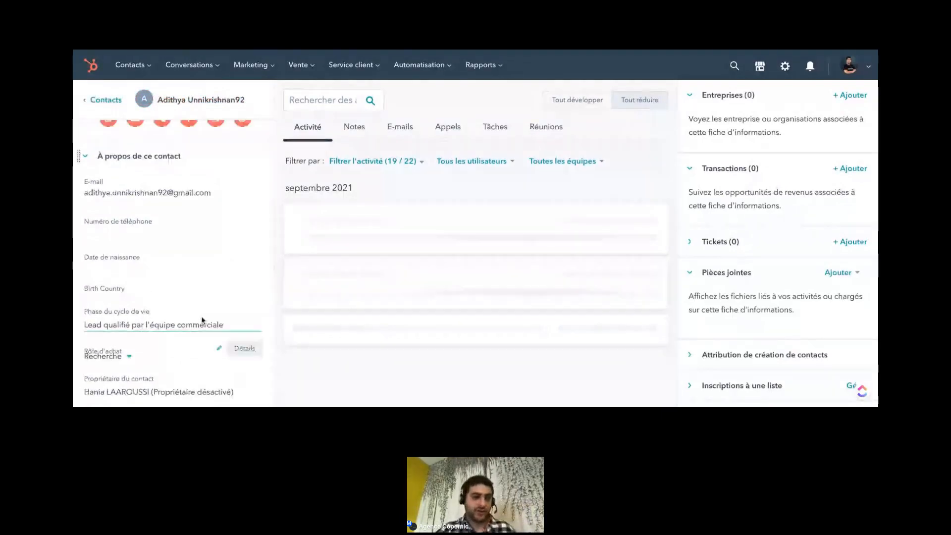
scroll(251, 213, "up", 1)
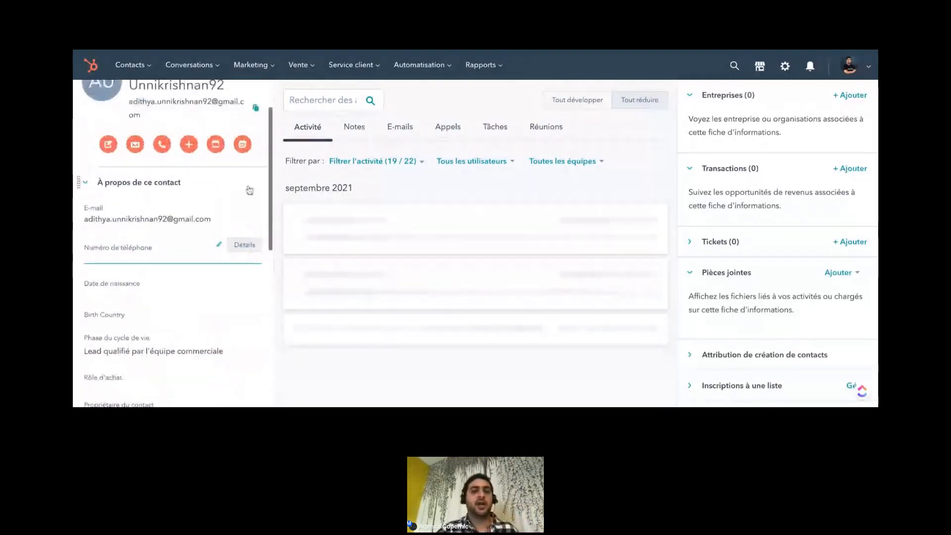
scroll(163, 236, "down", 5)
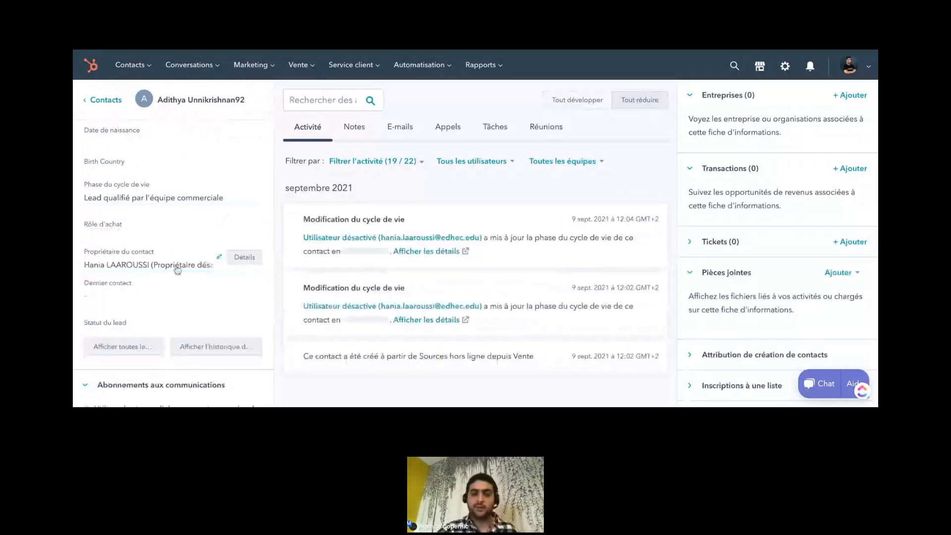
scroll(195, 246, "up", 3)
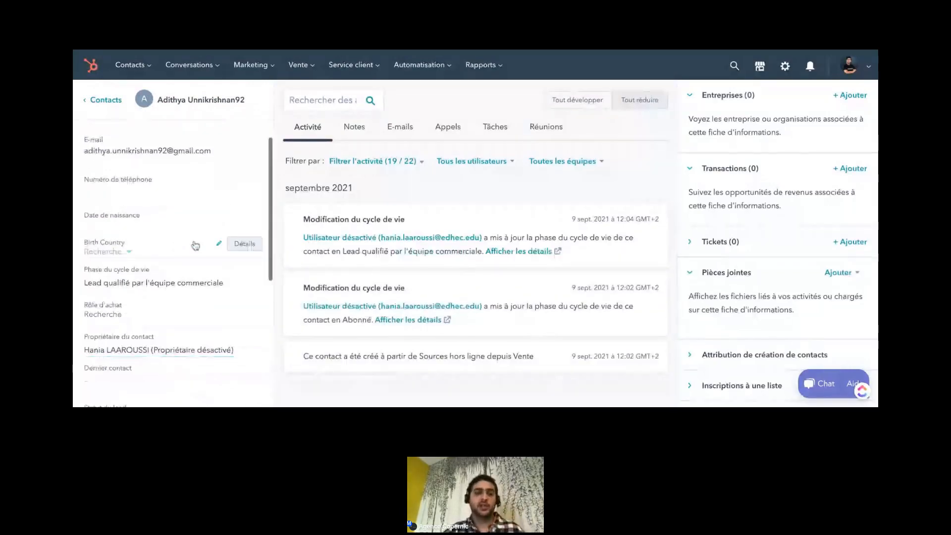
scroll(196, 246, "down", 1)
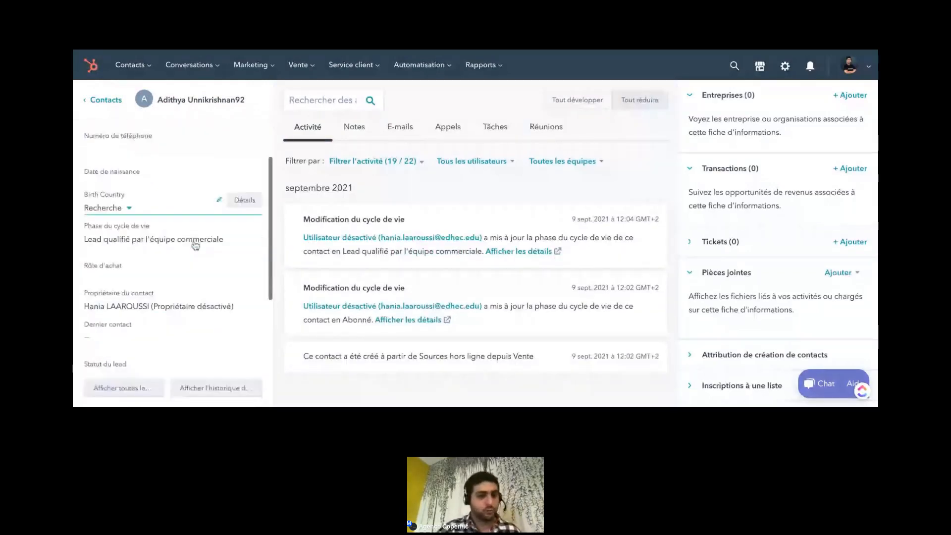
scroll(196, 246, "down", 2)
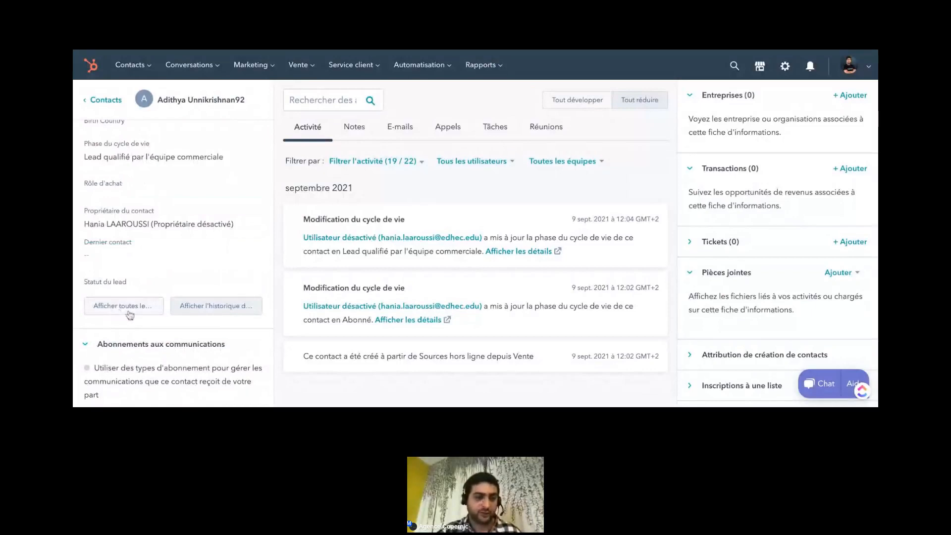
Step: Show all of the contact's properties and add Adresse postale to the displayed view
left_click(131, 312)
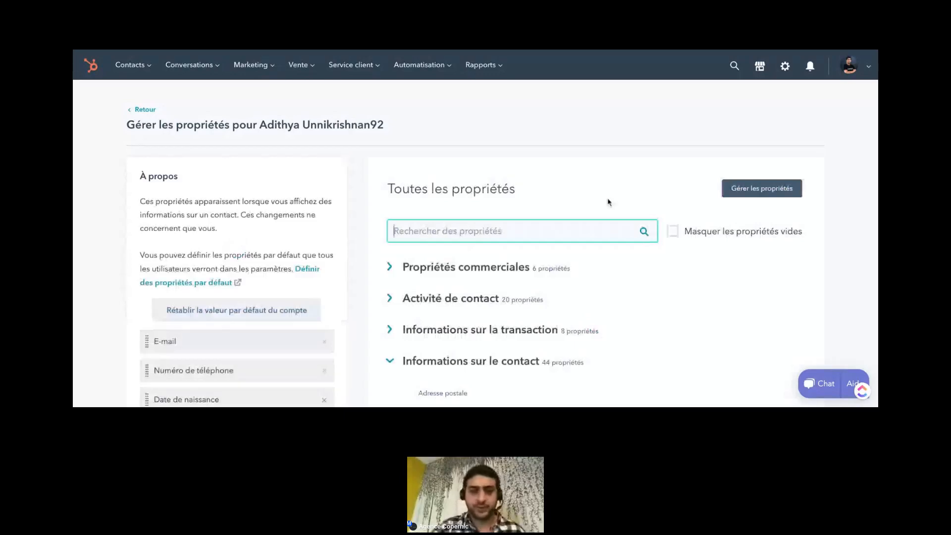
scroll(609, 203, "down", 1)
scroll(609, 202, "down", 2)
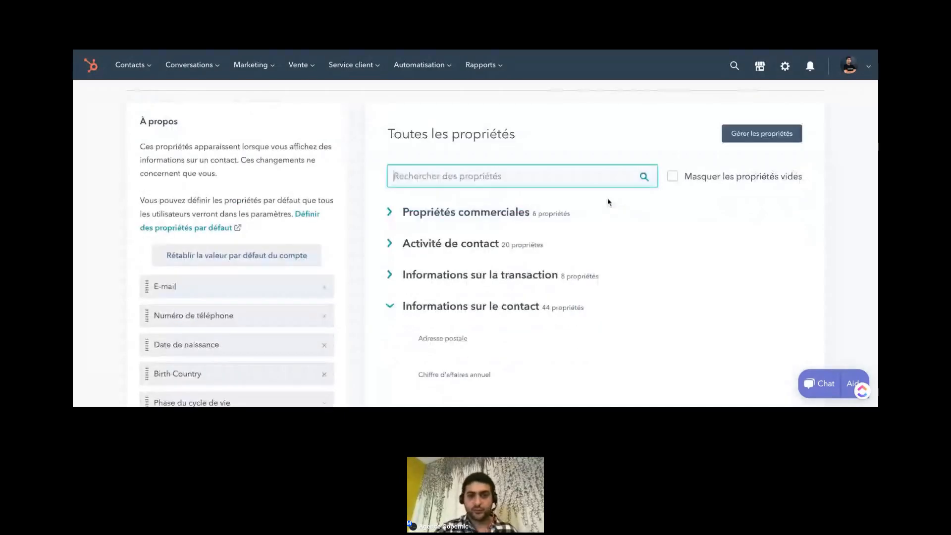
scroll(609, 203, "down", 2)
scroll(597, 143, "down", 2)
mouse_move(565, 251)
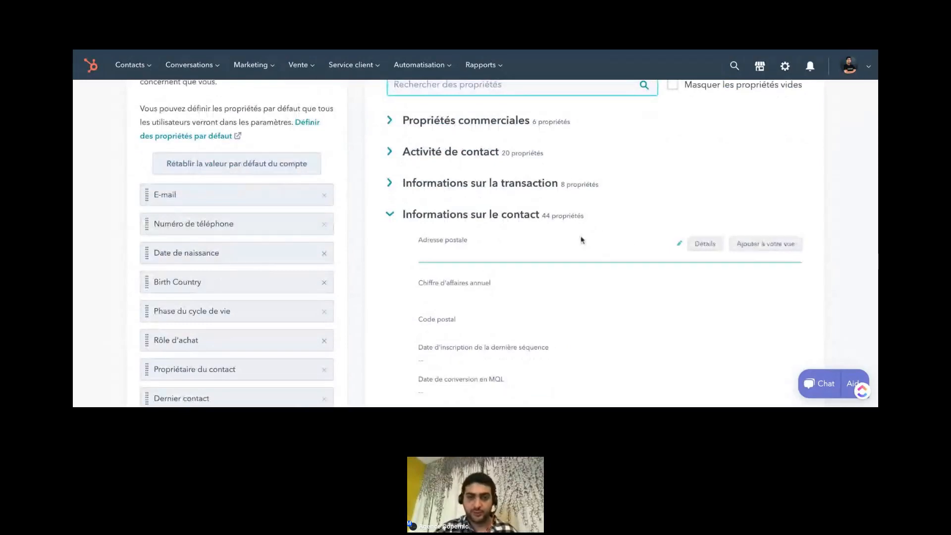
left_click(757, 245)
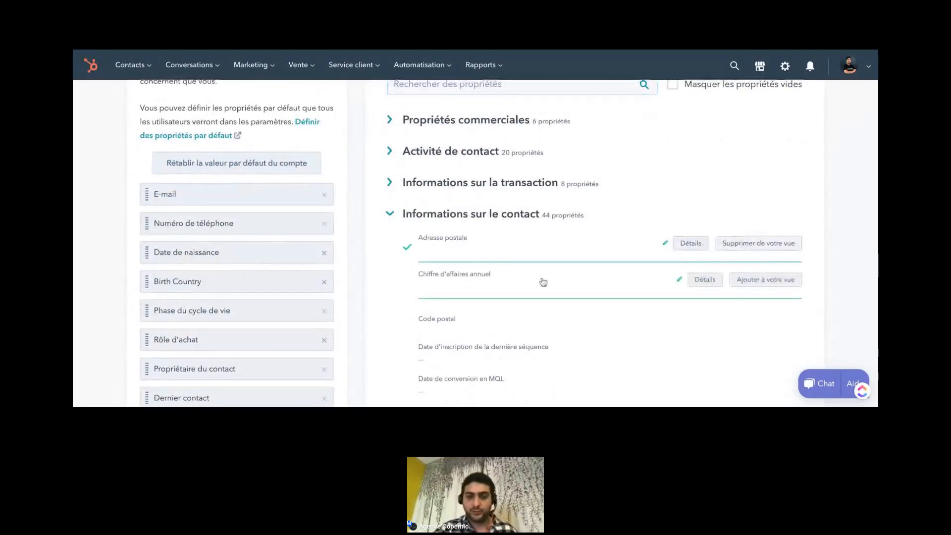
Step: Add the contact properties Date de conversion en client and ID du contact to the displayed view
scroll(544, 282, "down", 6)
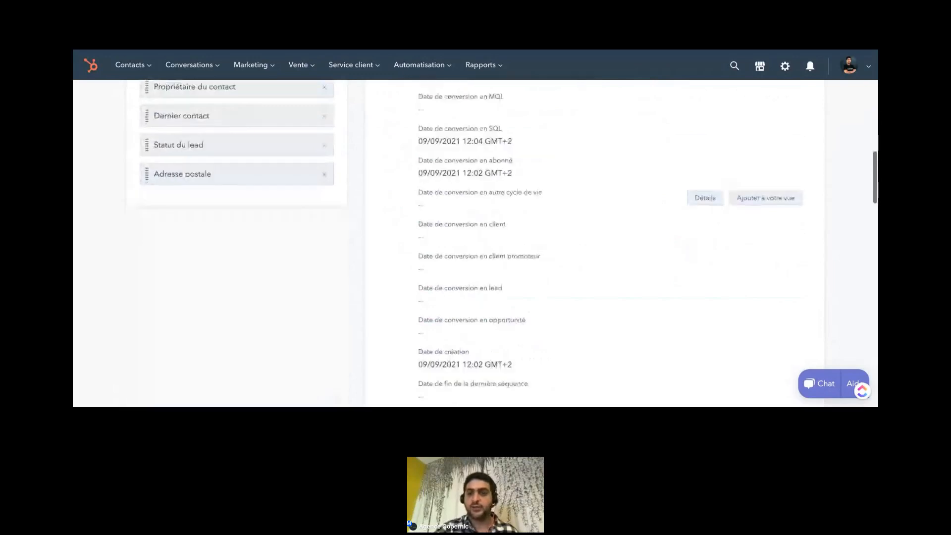
scroll(505, 183, "down", 1)
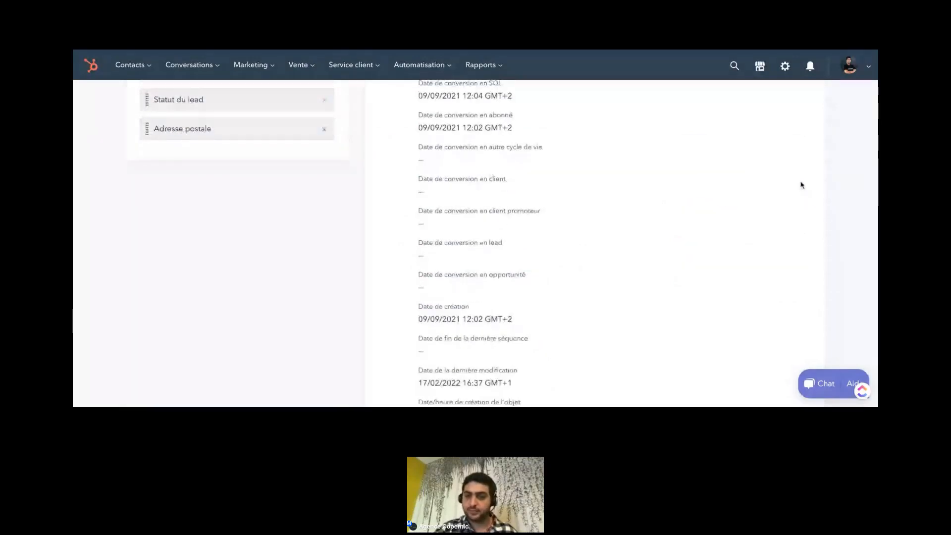
scroll(613, 301, "down", 6)
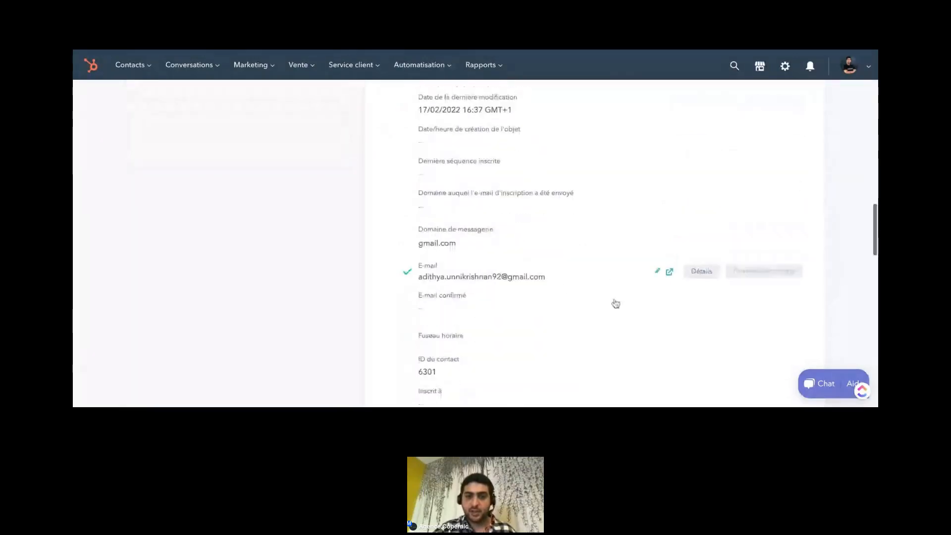
scroll(616, 303, "down", 3)
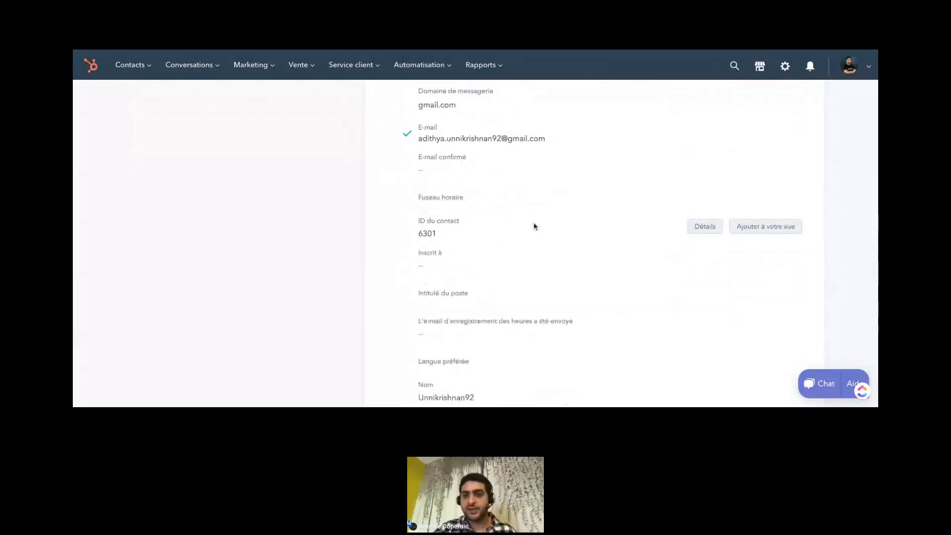
left_click(799, 227)
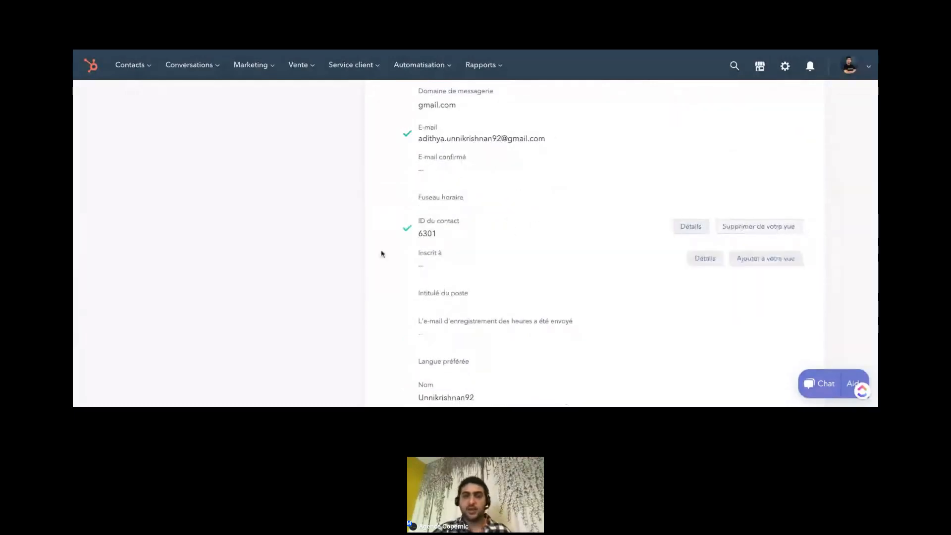
Step: Reorder the displayed properties so Adresse postale, Date de conversion en client and ID du contact directly follow Propriétaire du contact
scroll(496, 229, "up", 4)
scroll(495, 228, "up", 15)
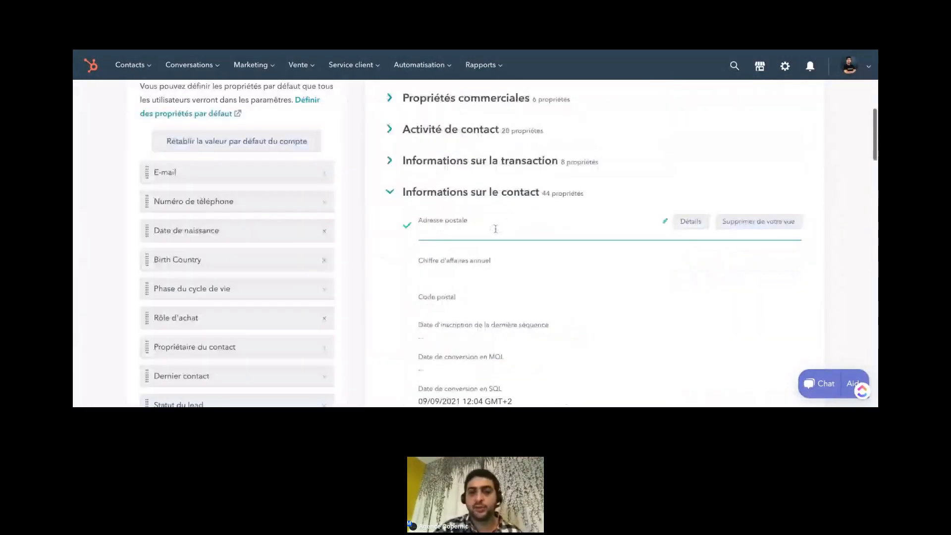
scroll(446, 199, "down", 2)
scroll(407, 160, "up", 1)
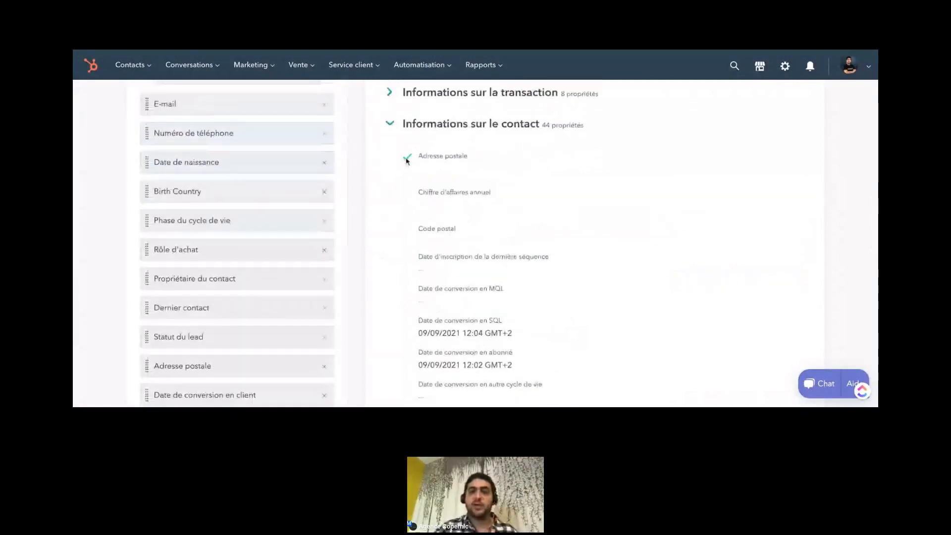
scroll(251, 303, "down", 2)
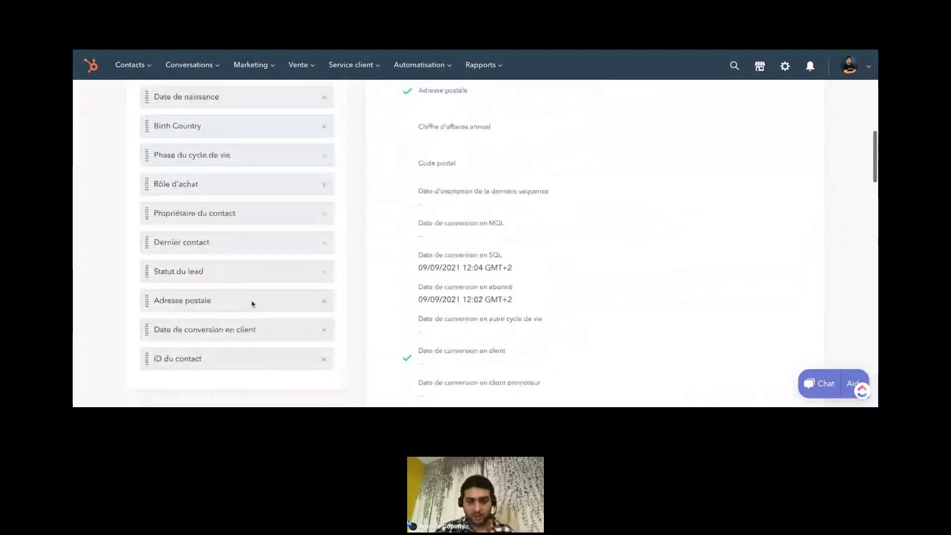
scroll(252, 304, "down", 2)
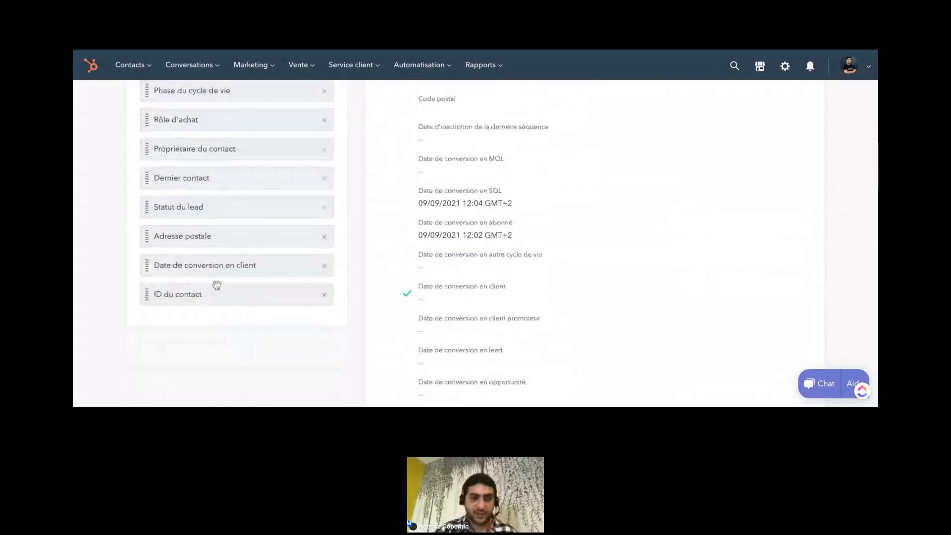
scroll(271, 261, "up", 1)
scroll(272, 262, "up", 1)
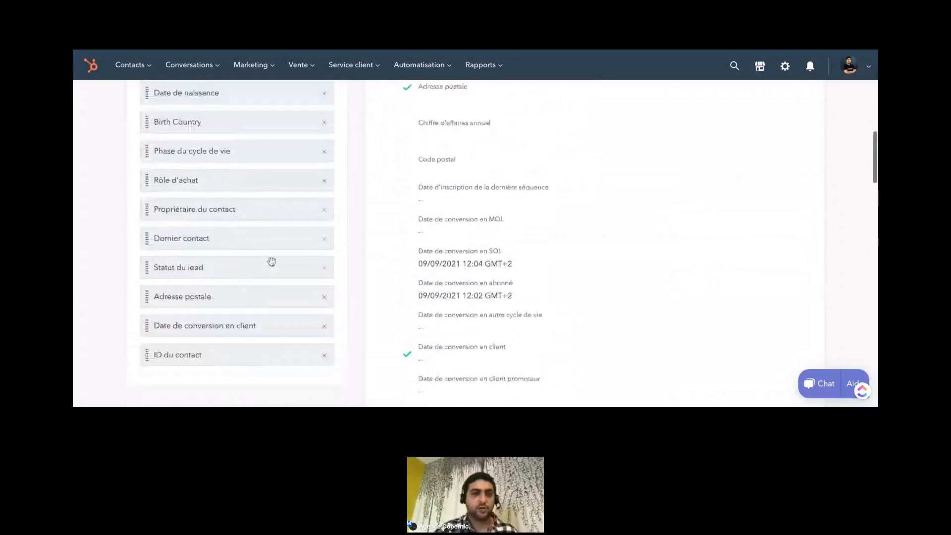
left_click_drag(226, 296, 216, 240)
left_click_drag(187, 333, 174, 299)
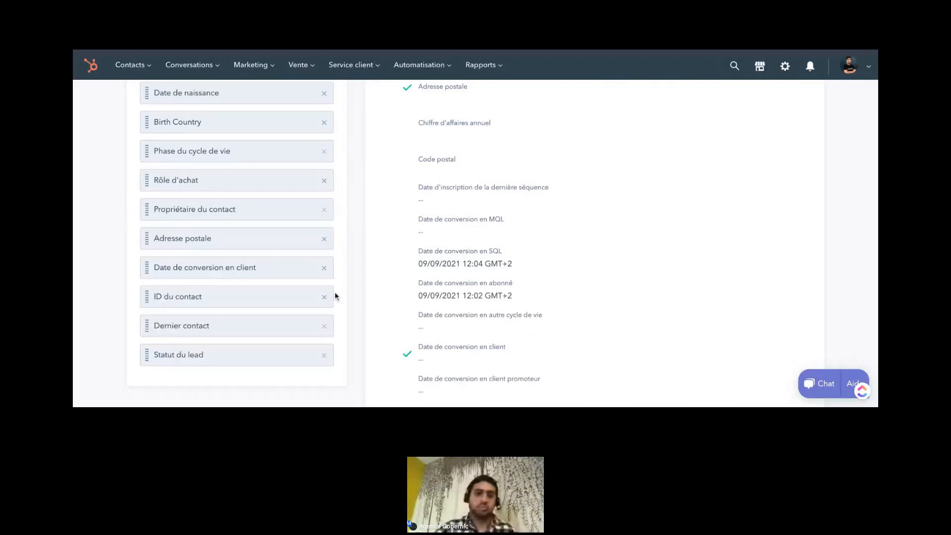
Step: Review the explanation of the "À propos" view, its list of displayed properties and the available property groups
scroll(575, 206, "up", 1)
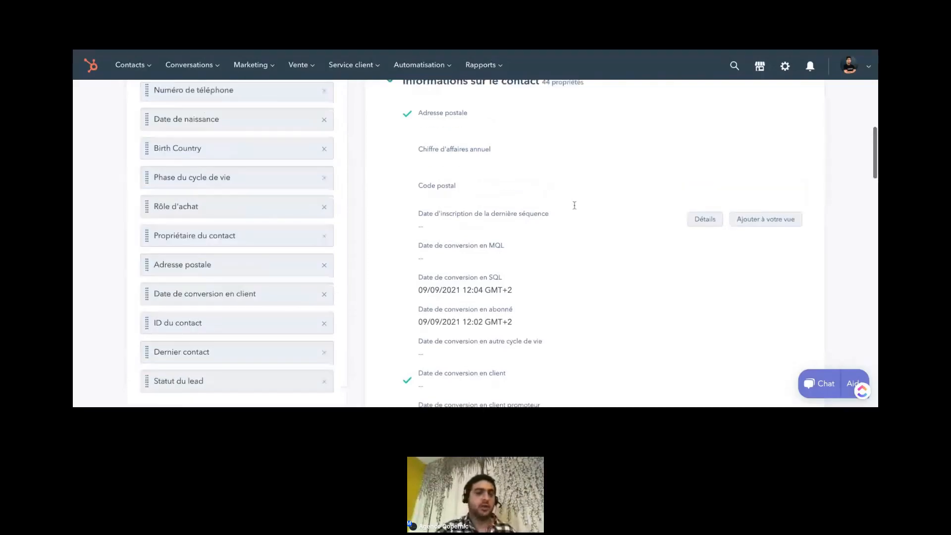
scroll(574, 205, "up", 3)
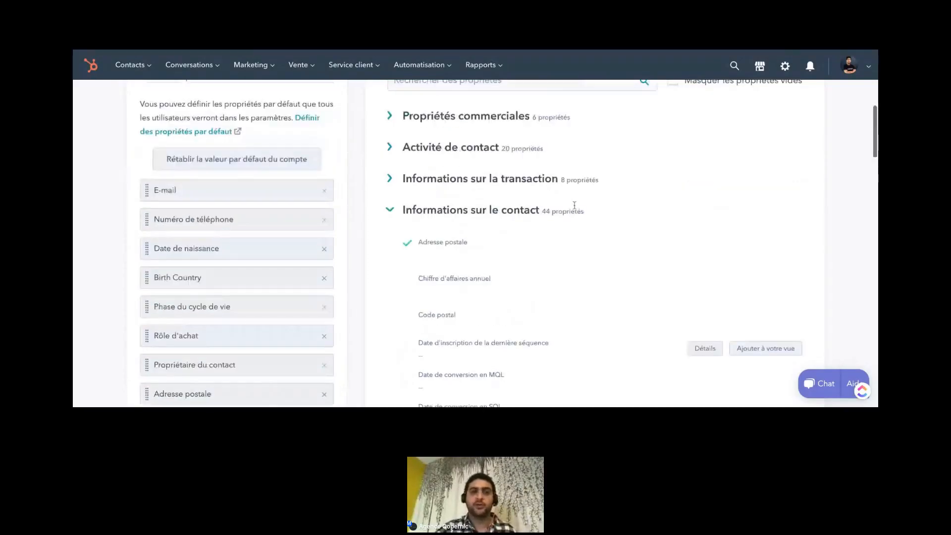
scroll(575, 205, "down", 1)
scroll(574, 205, "up", 3)
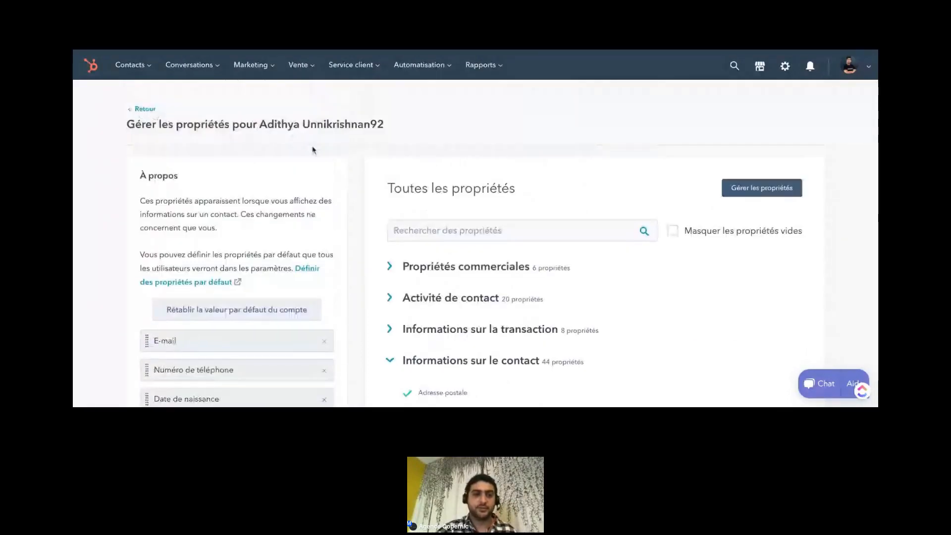
scroll(312, 150, "down", 2)
scroll(312, 150, "up", 2)
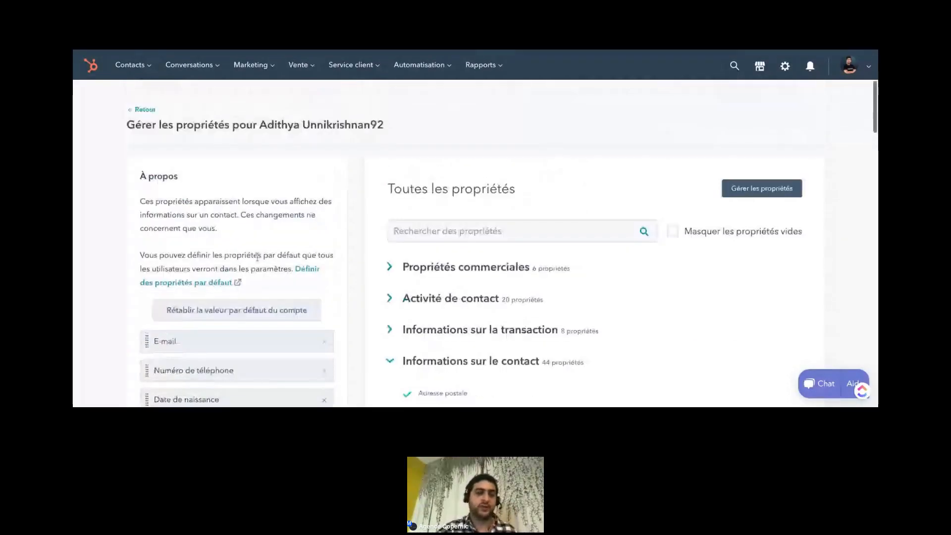
scroll(236, 316, "down", 1)
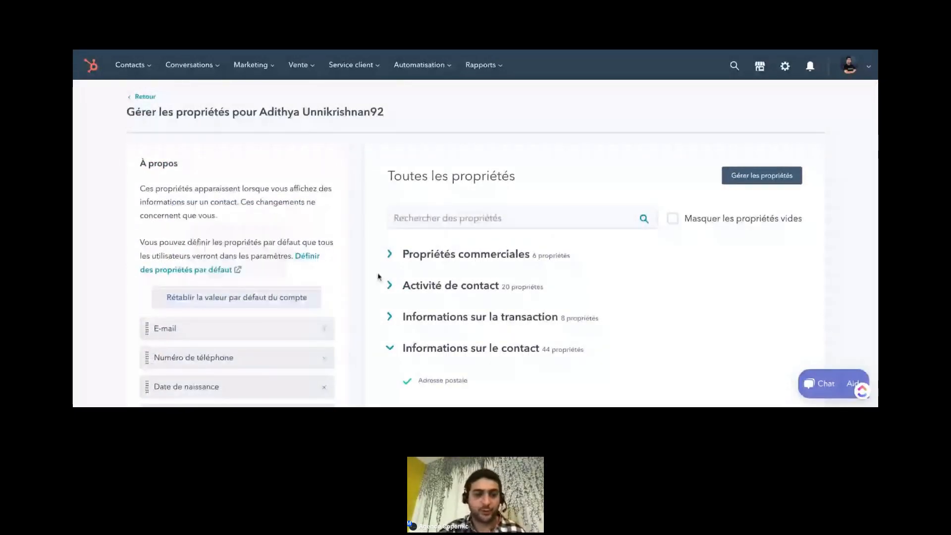
scroll(367, 282, "down", 1)
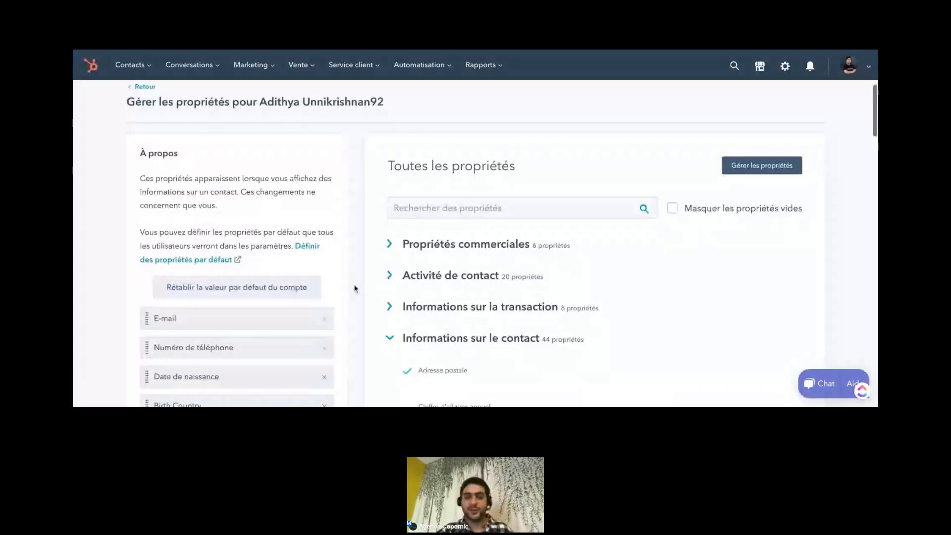
scroll(307, 295, "down", 2)
scroll(283, 293, "down", 3)
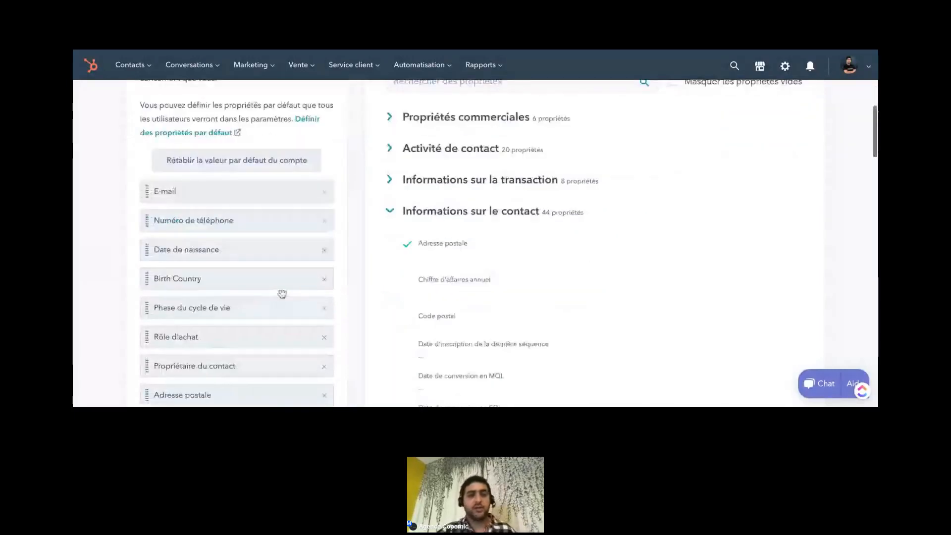
Step: Remove Date de conversion en client from the displayed "À propos" properties and return to the contact record
scroll(313, 218, "up", 4)
scroll(210, 250, "down", 8)
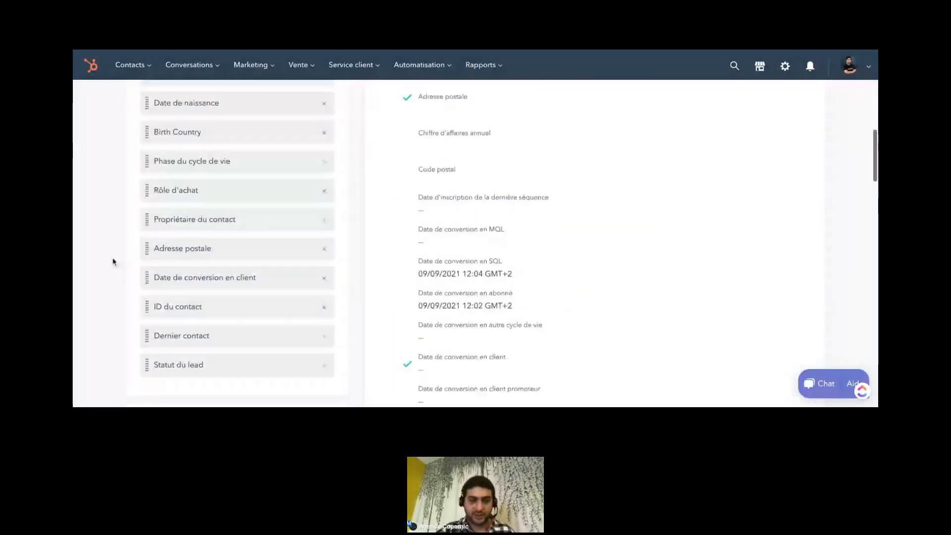
left_click(324, 278)
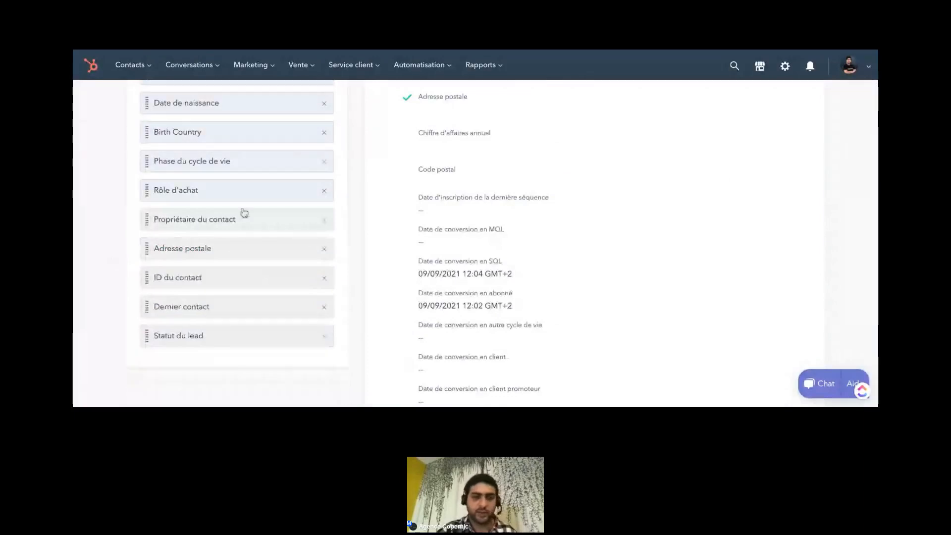
scroll(257, 306, "up", 2)
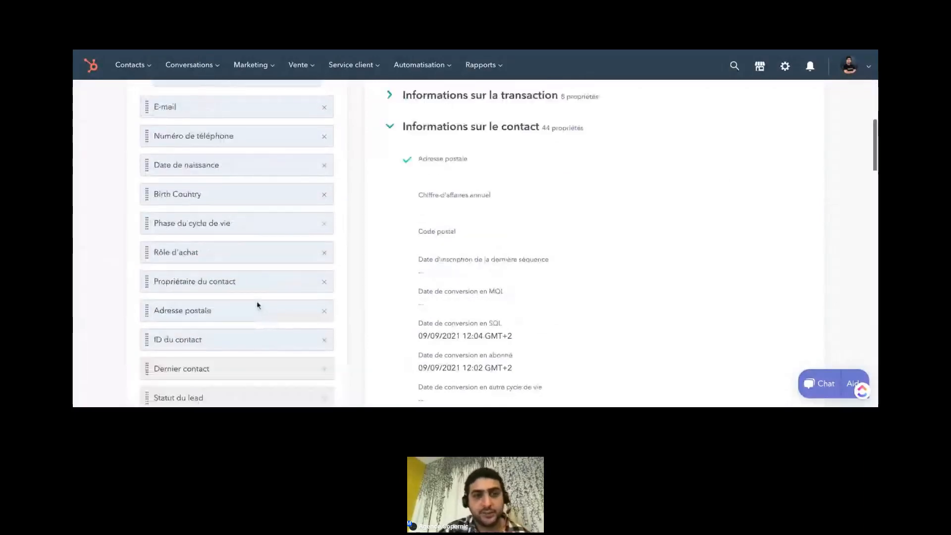
scroll(257, 306, "up", 5)
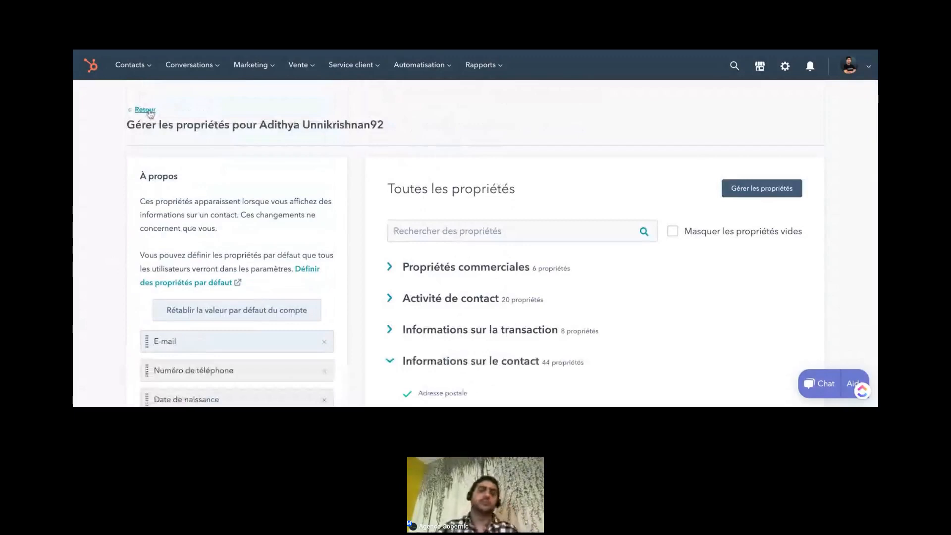
left_click(145, 110)
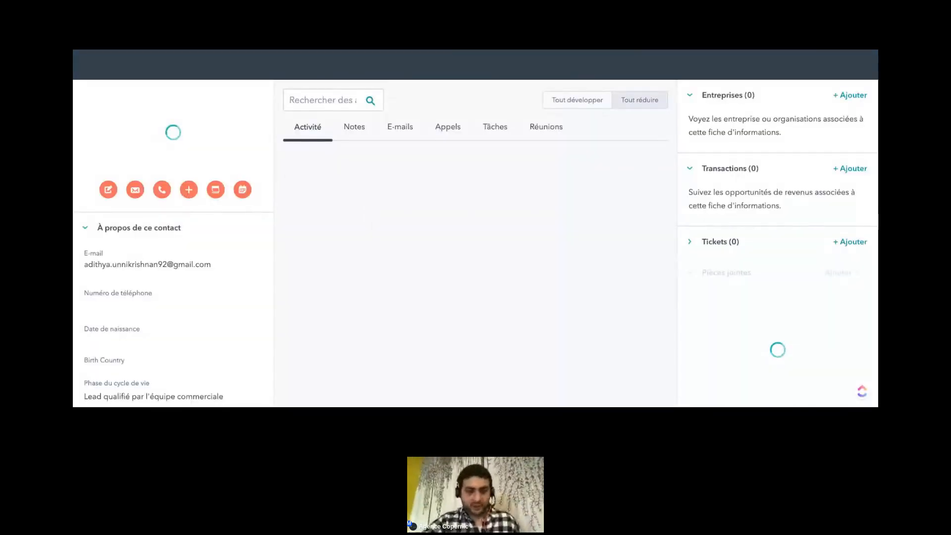
Step: Check the properties shown in the "À propos de ce contact" section of the reloaded contact record
scroll(224, 282, "down", 6)
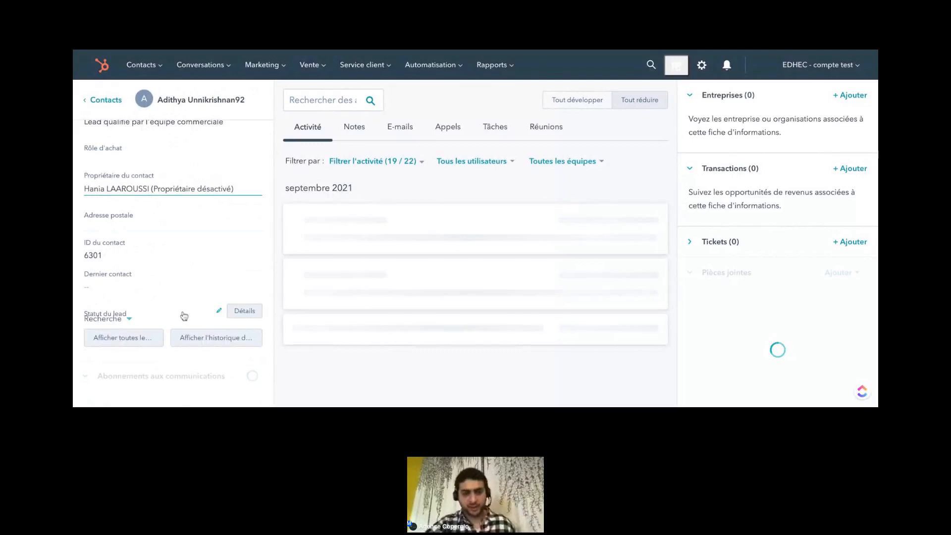
scroll(184, 316, "up", 3)
scroll(193, 233, "up", 3)
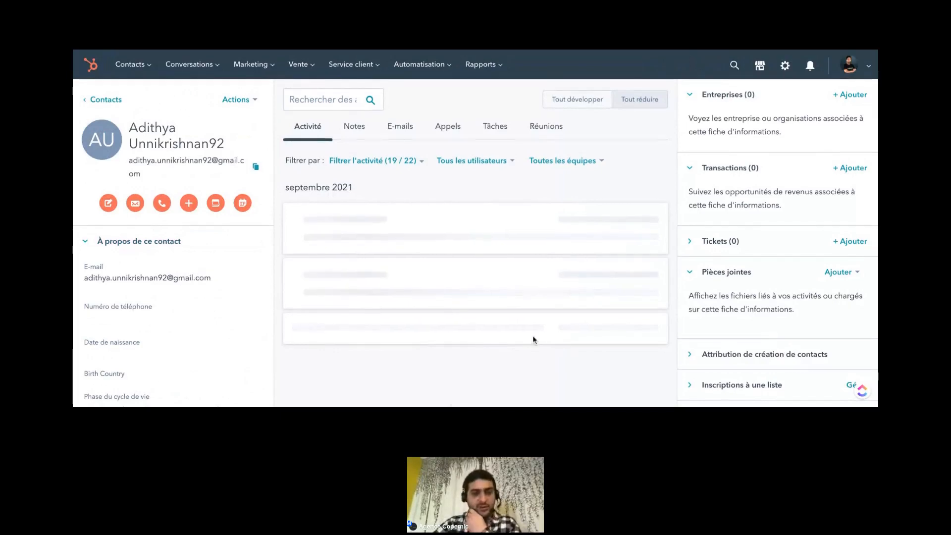
scroll(533, 338, "down", 1)
scroll(534, 338, "up", 1)
scroll(203, 336, "down", 3)
scroll(204, 335, "up", 3)
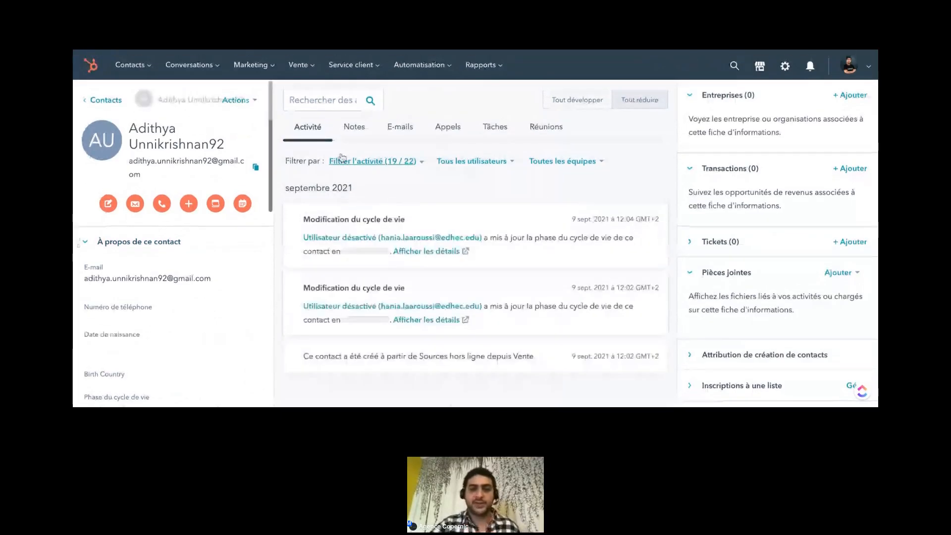
Step: Open the contact's activity filter and examine the communication, team activity, contact activity and update types it offers
left_click(377, 168)
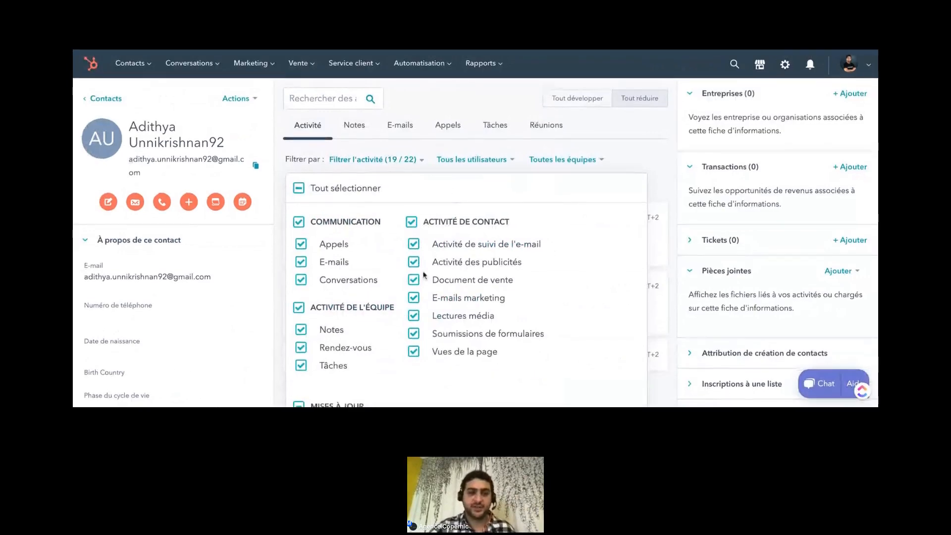
scroll(424, 275, "down", 1)
scroll(423, 275, "down", 3)
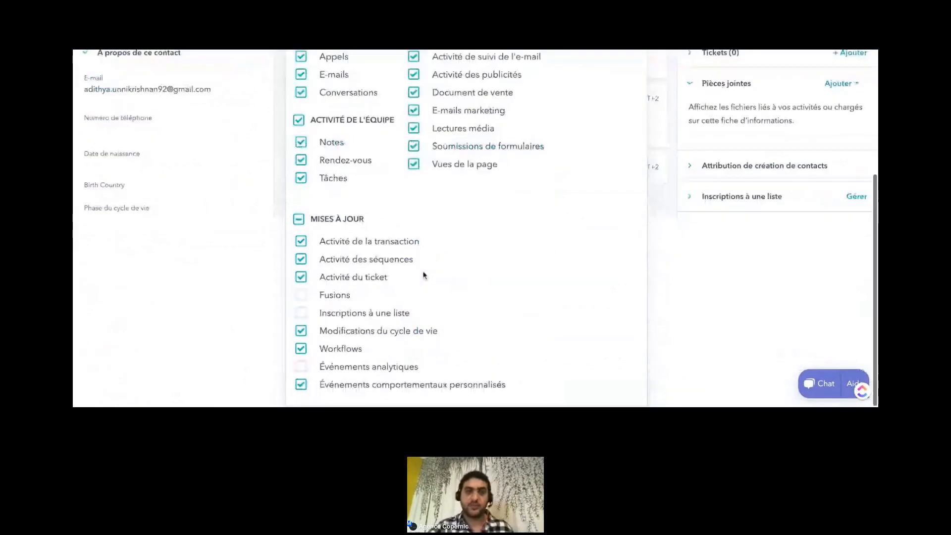
scroll(475, 228, "up", 2)
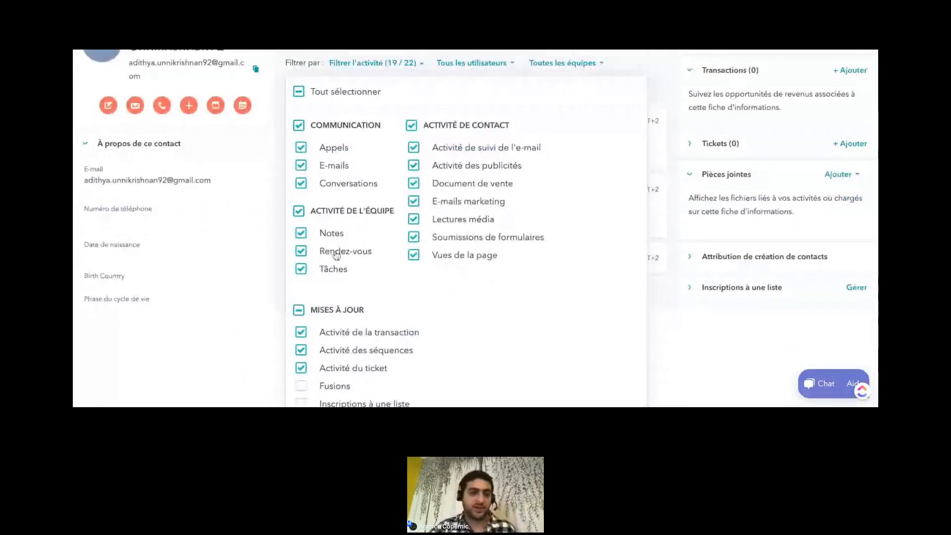
scroll(486, 231, "down", 1)
scroll(485, 232, "down", 1)
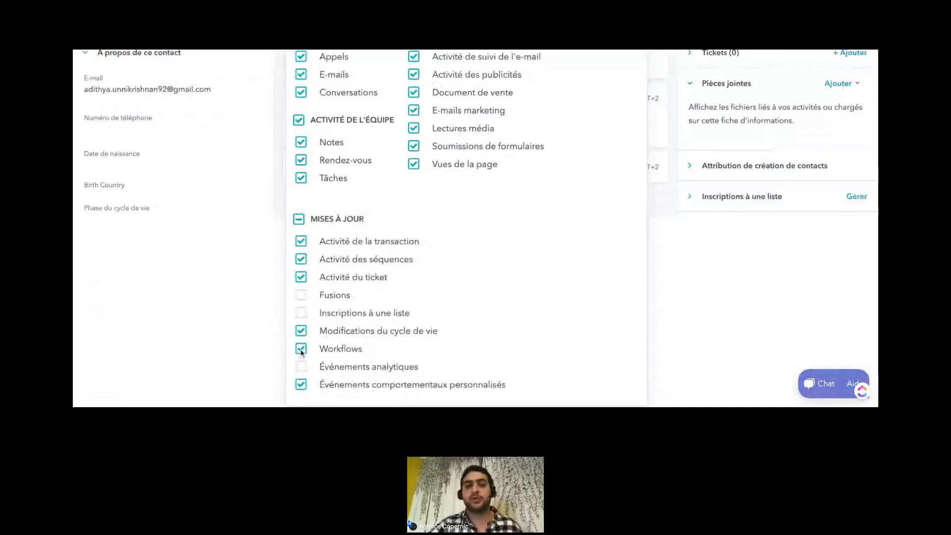
scroll(513, 304, "down", 1)
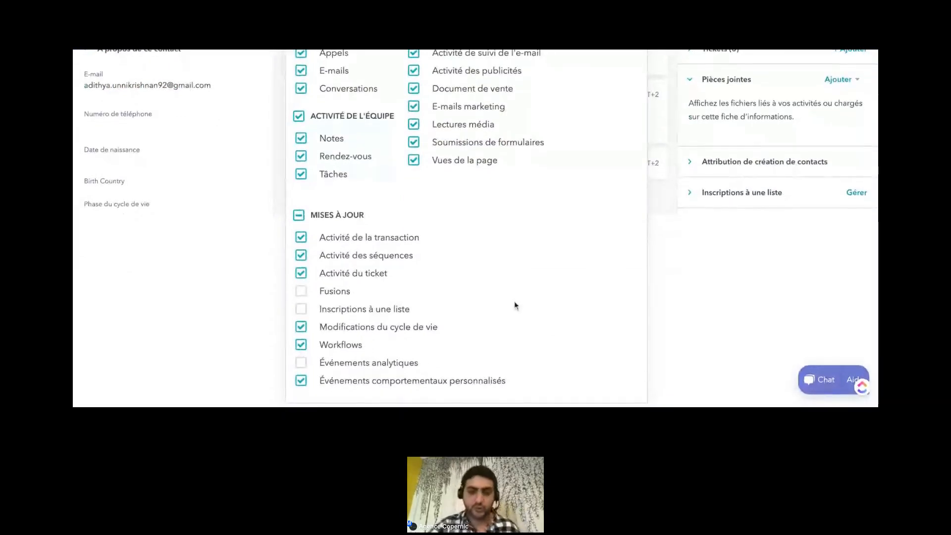
scroll(514, 304, "up", 1)
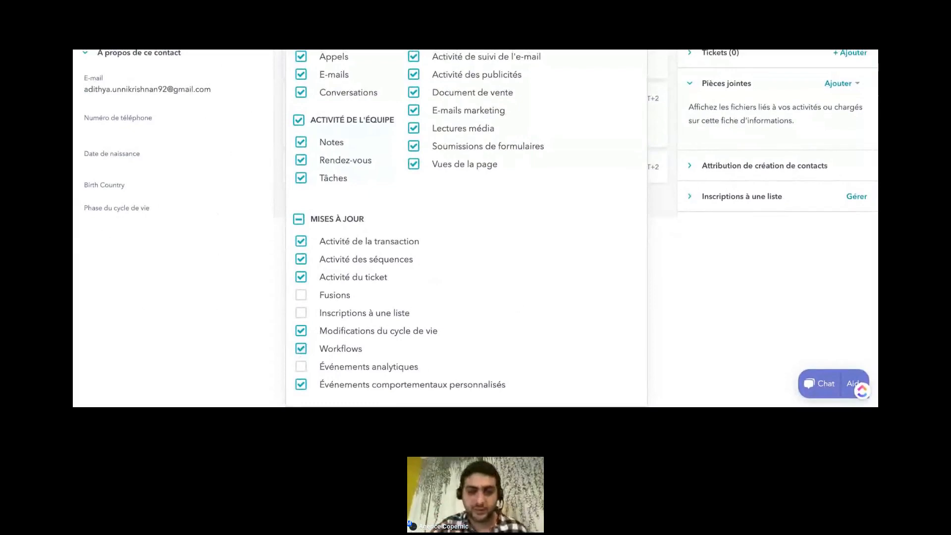
Step: Exclude Workflows from the contact's activity timeline and close the activity filter
left_click(301, 348)
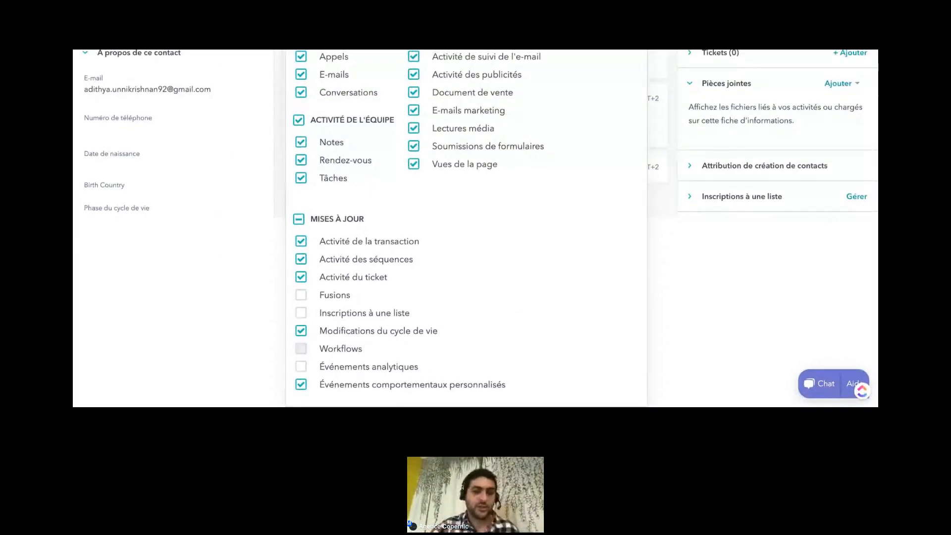
scroll(350, 308, "up", 1)
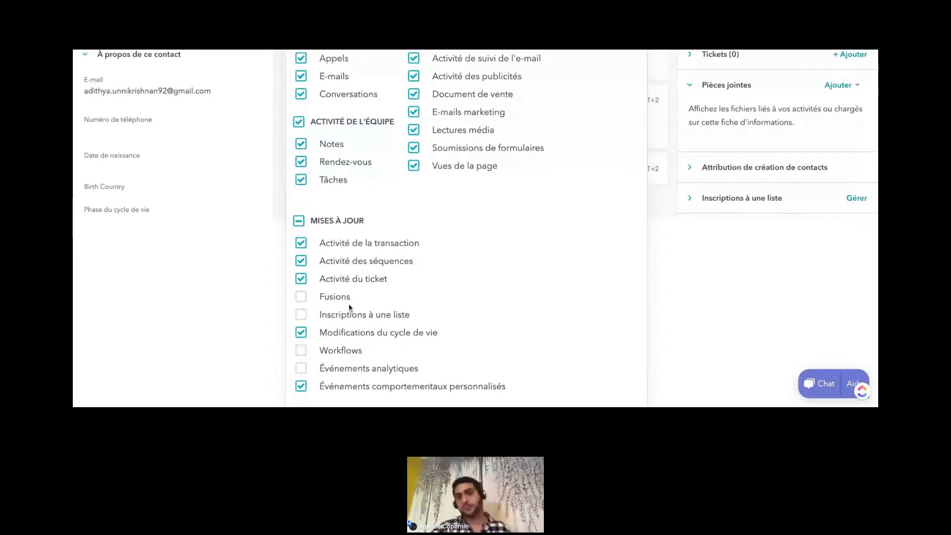
scroll(350, 308, "up", 1)
scroll(351, 307, "up", 1)
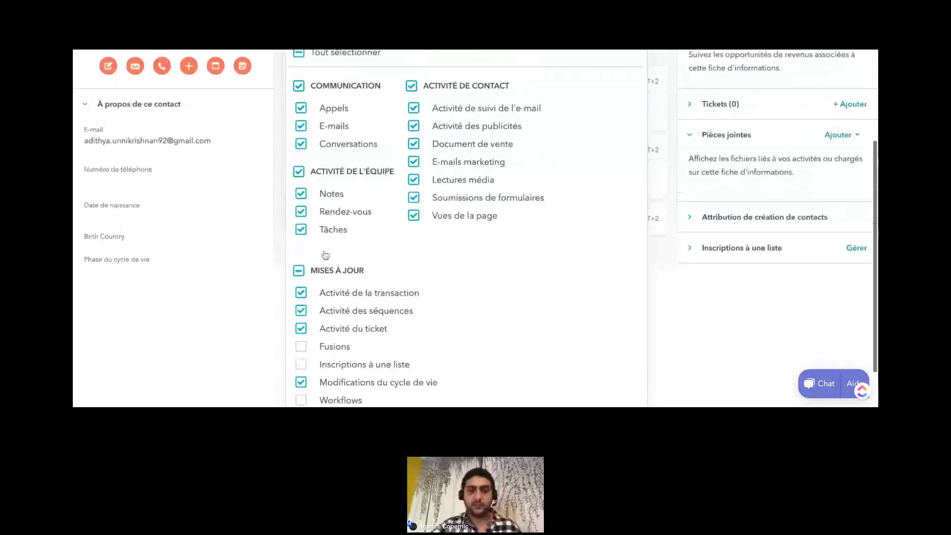
scroll(326, 255, "up", 1)
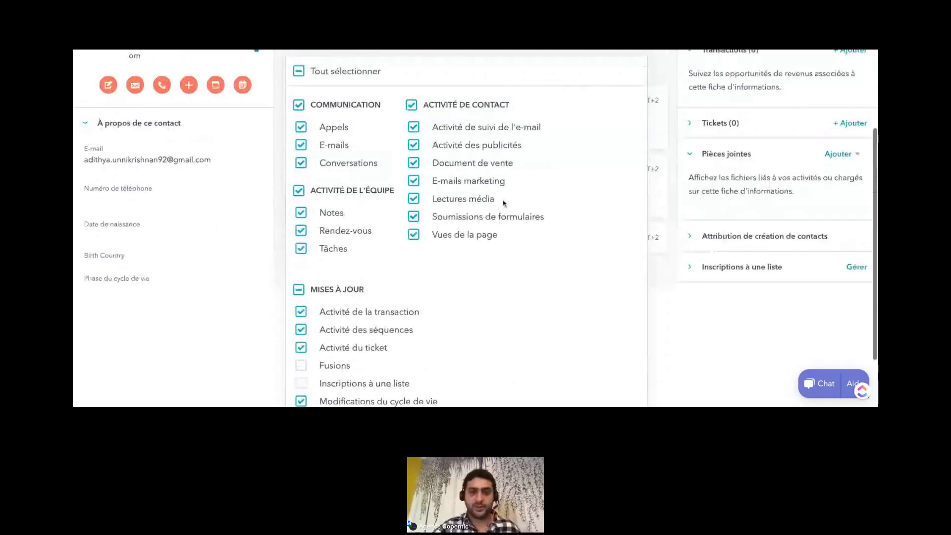
scroll(504, 203, "up", 3)
scroll(446, 296, "down", 4)
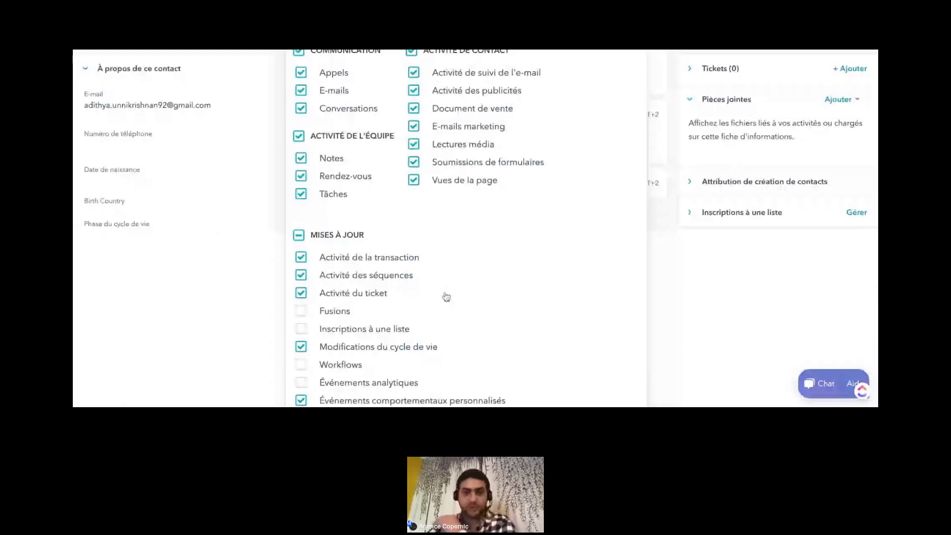
left_click(532, 361)
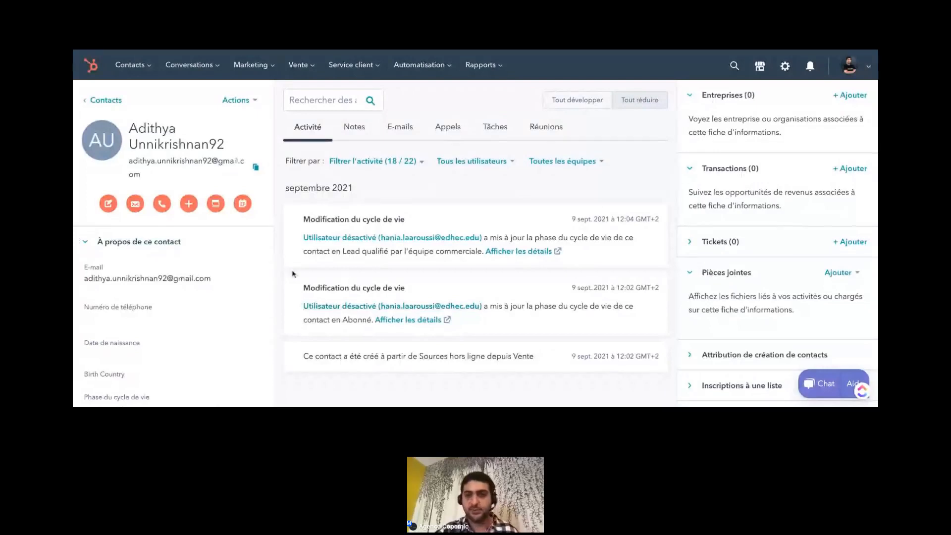
Step: Review the contact's activity timeline and its "À propos de ce contact" properties down to the Abonnements aux communications section
scroll(545, 264, "down", 1)
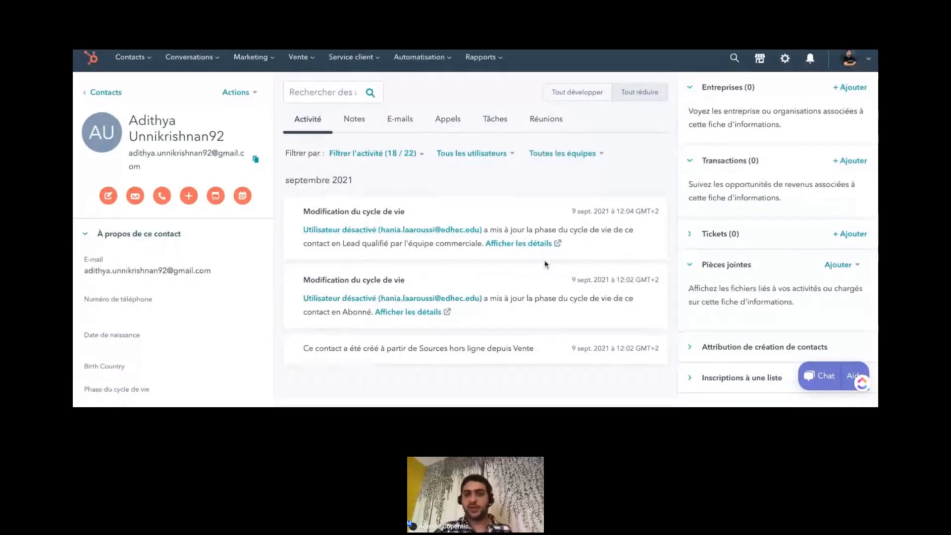
scroll(545, 264, "up", 1)
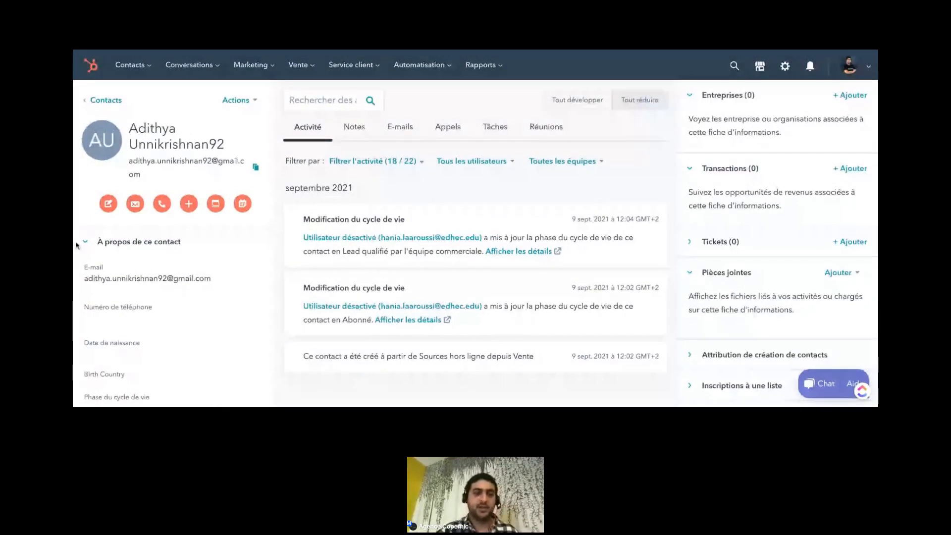
scroll(173, 287, "down", 3)
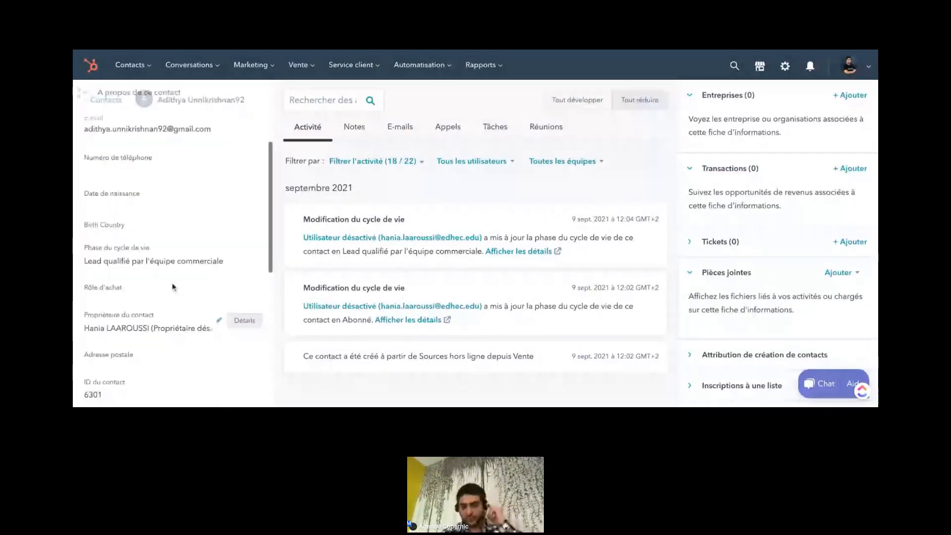
scroll(173, 286, "up", 2)
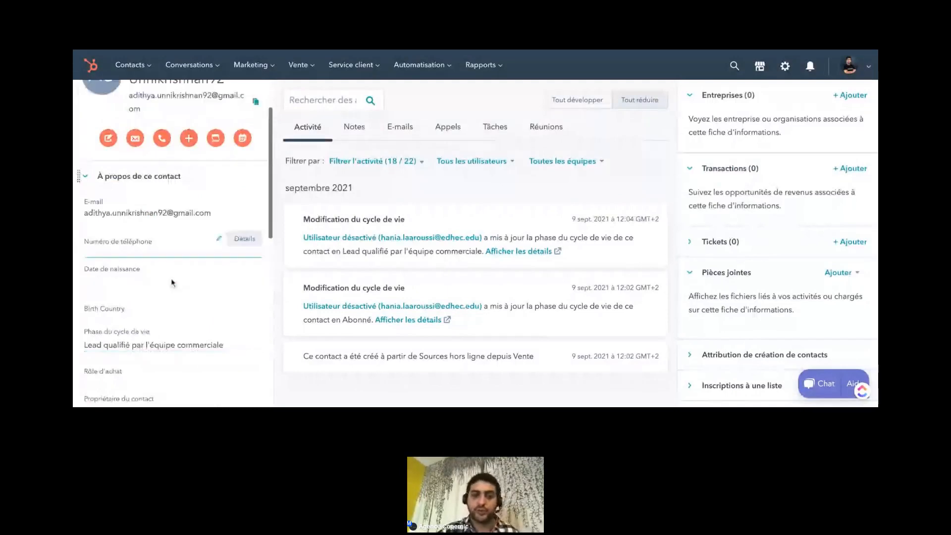
scroll(172, 283, "down", 4)
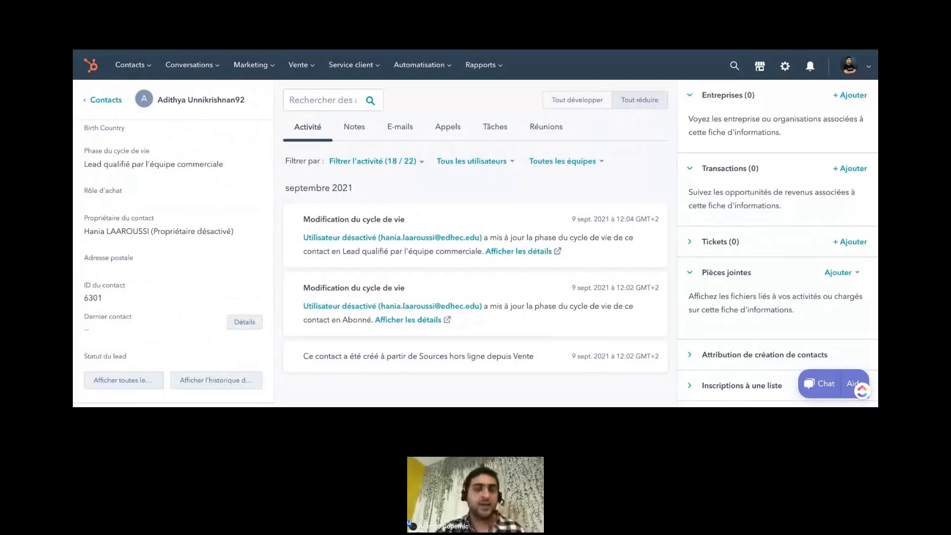
scroll(174, 248, "up", 1)
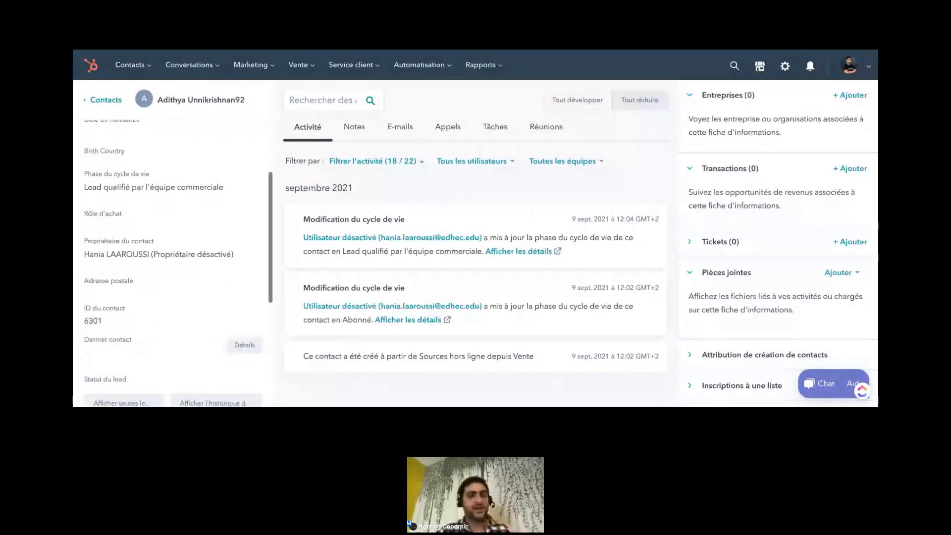
scroll(173, 248, "up", 2)
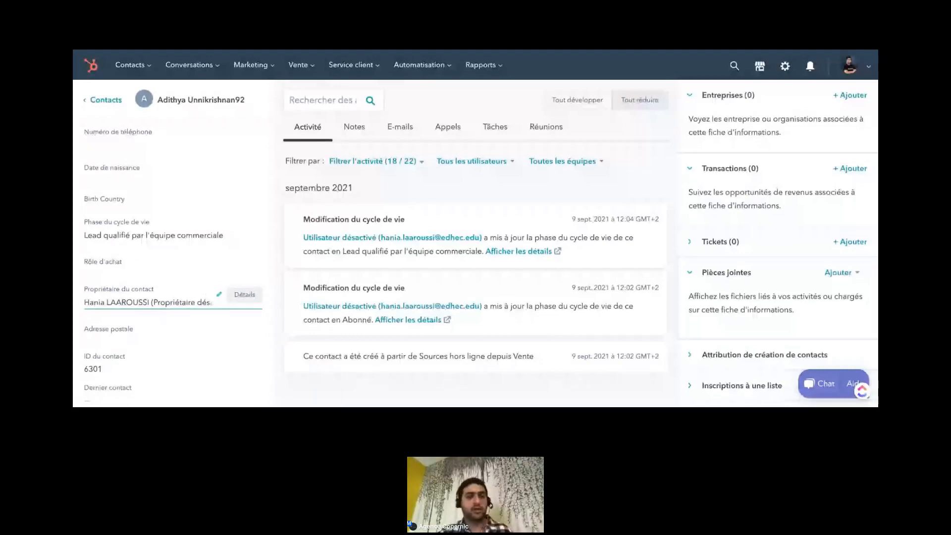
scroll(197, 272, "down", 2)
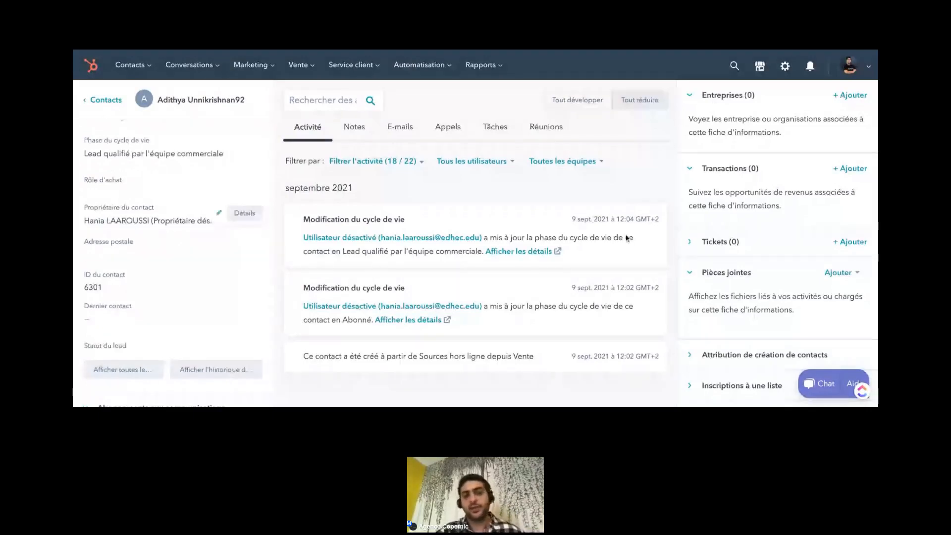
scroll(188, 249, "up", 3)
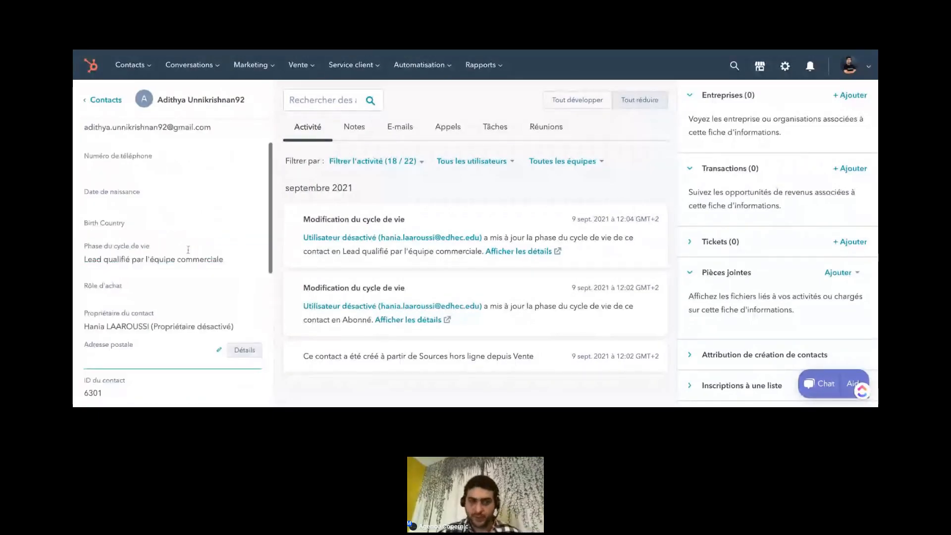
scroll(188, 249, "up", 2)
scroll(92, 169, "down", 2)
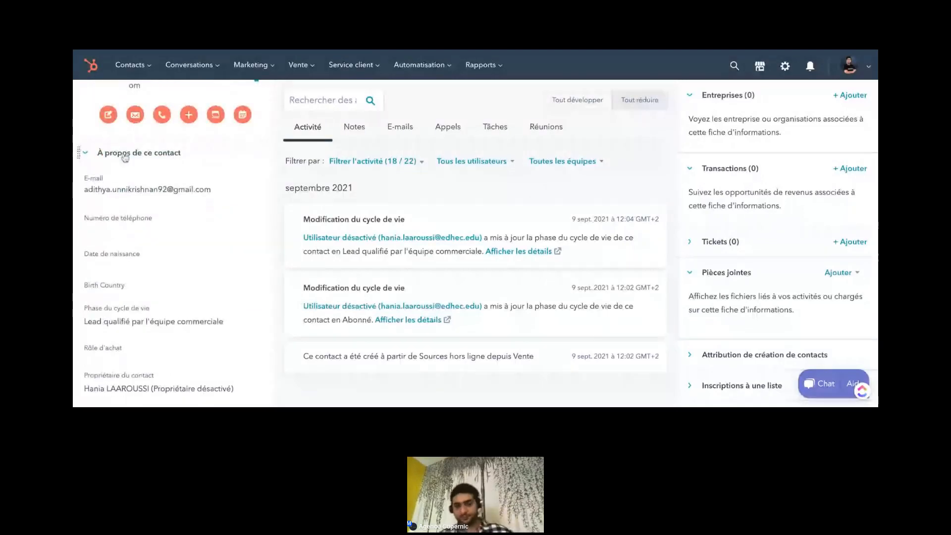
scroll(125, 158, "down", 5)
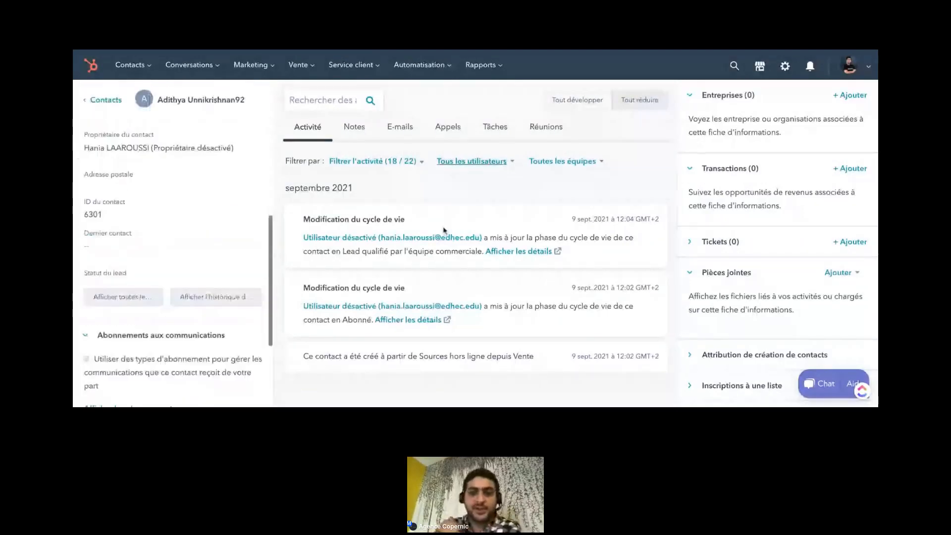
Step: Open the contact settings at Personnalisation des fiches d'informations and view the card and sidebar property options
left_click(787, 68)
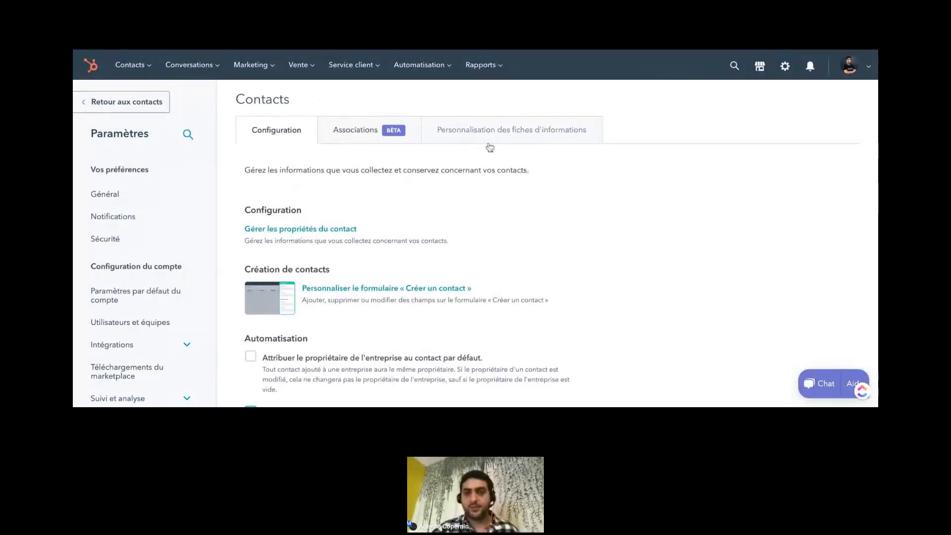
left_click(504, 139)
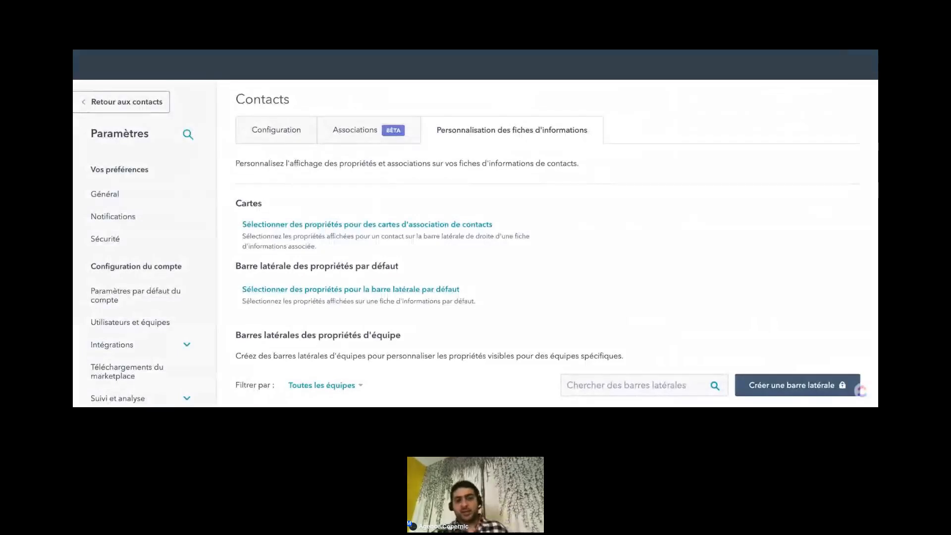
scroll(638, 278, "down", 1)
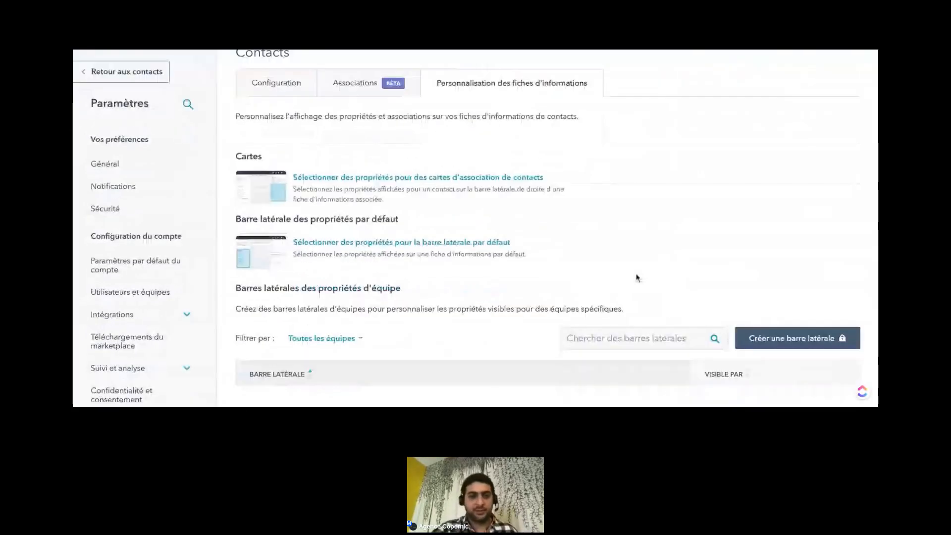
scroll(644, 267, "up", 1)
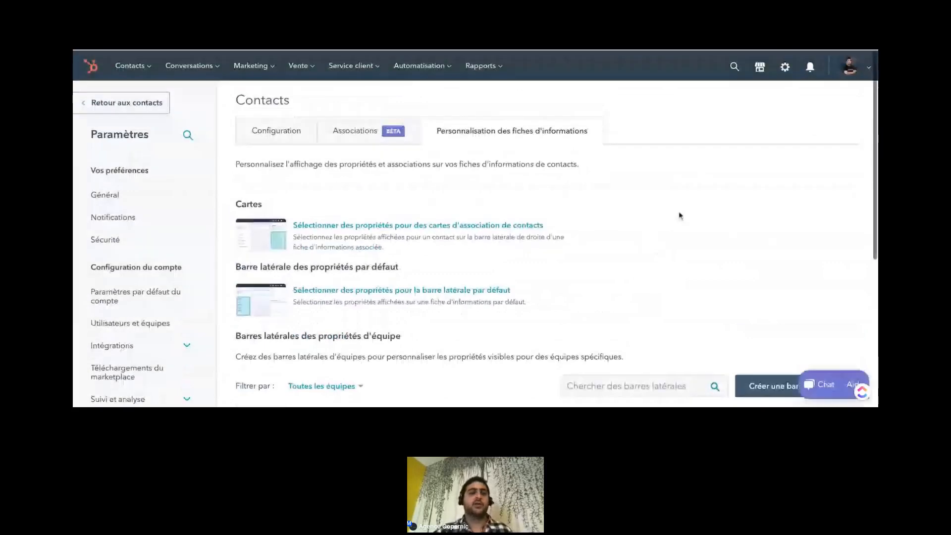
Step: Review the card, default sidebar and team sidebar options for customizing contact records
scroll(680, 215, "down", 1)
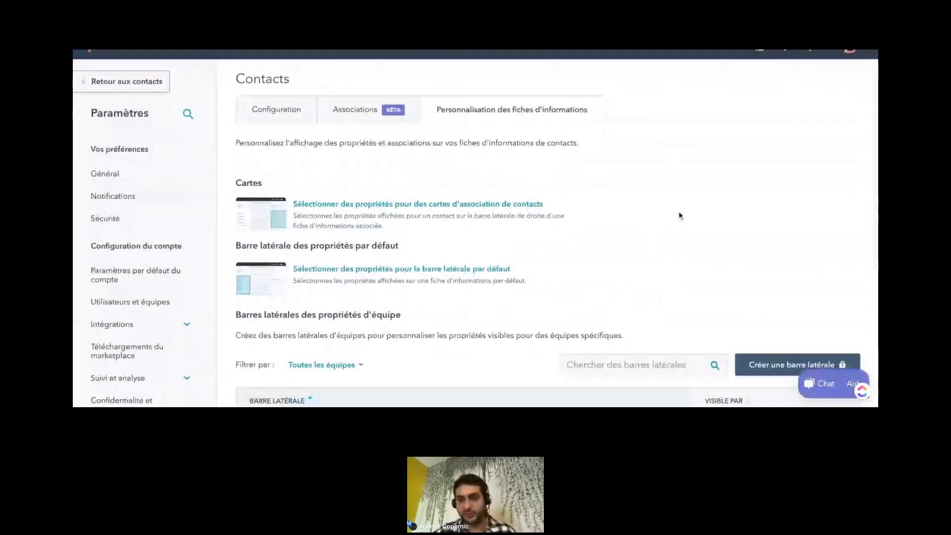
scroll(680, 215, "up", 1)
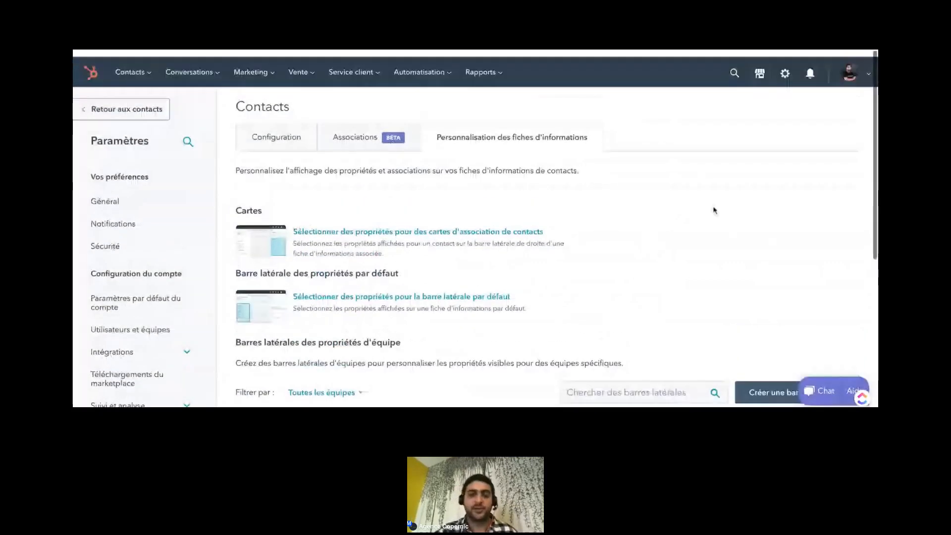
left_click(850, 68)
left_click(853, 74)
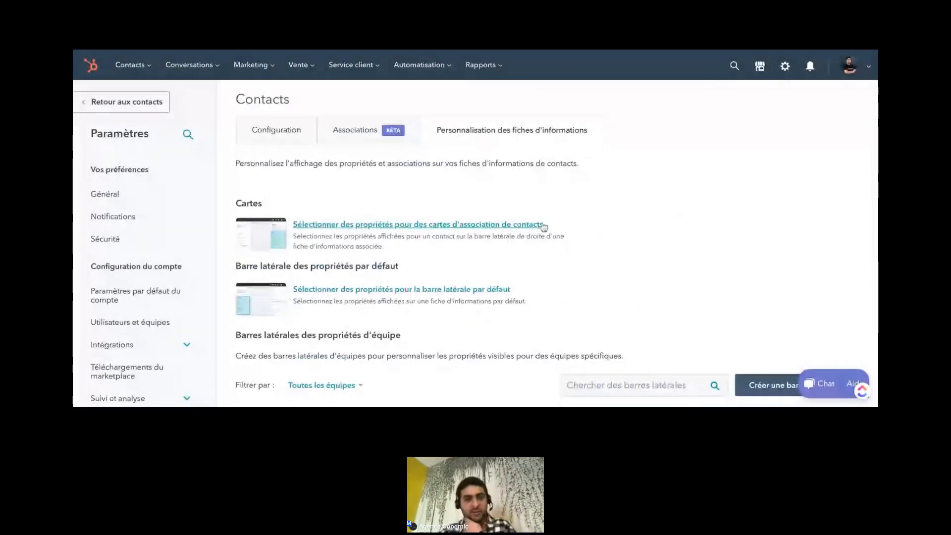
scroll(534, 233, "down", 1)
scroll(535, 235, "up", 1)
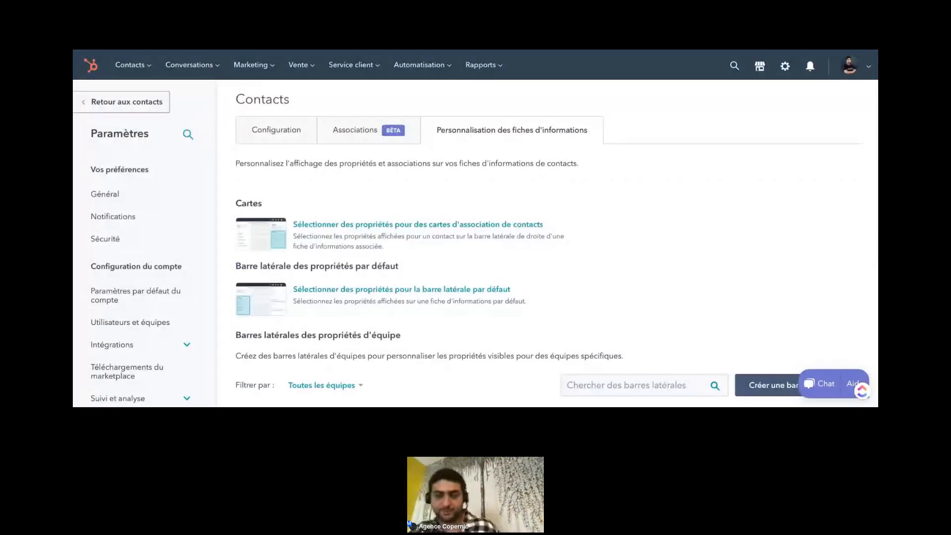
scroll(632, 335, "down", 1)
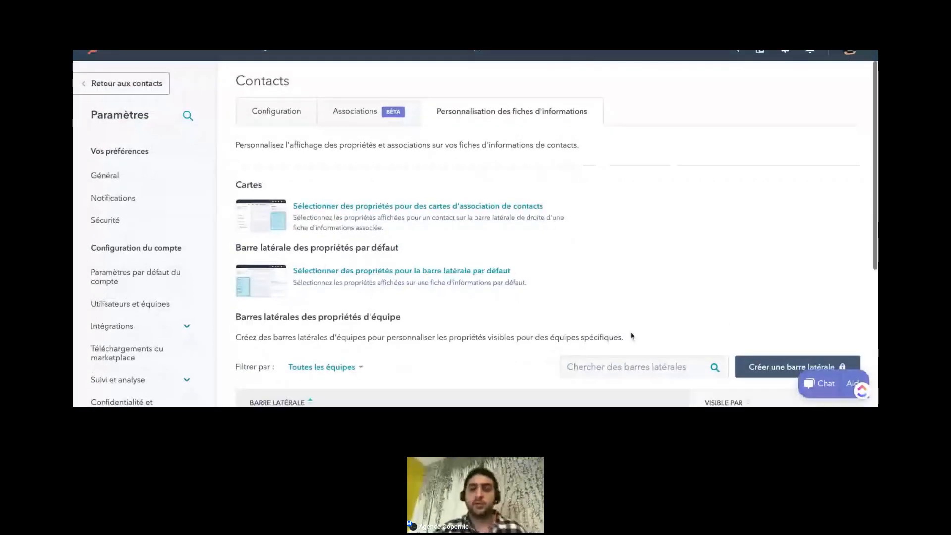
scroll(631, 336, "down", 3)
scroll(632, 337, "up", 2)
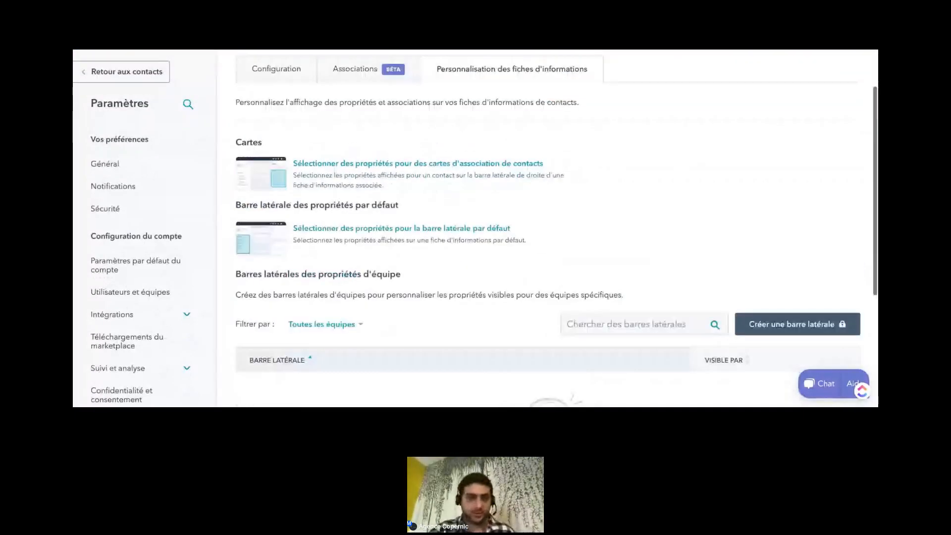
scroll(588, 324, "up", 2)
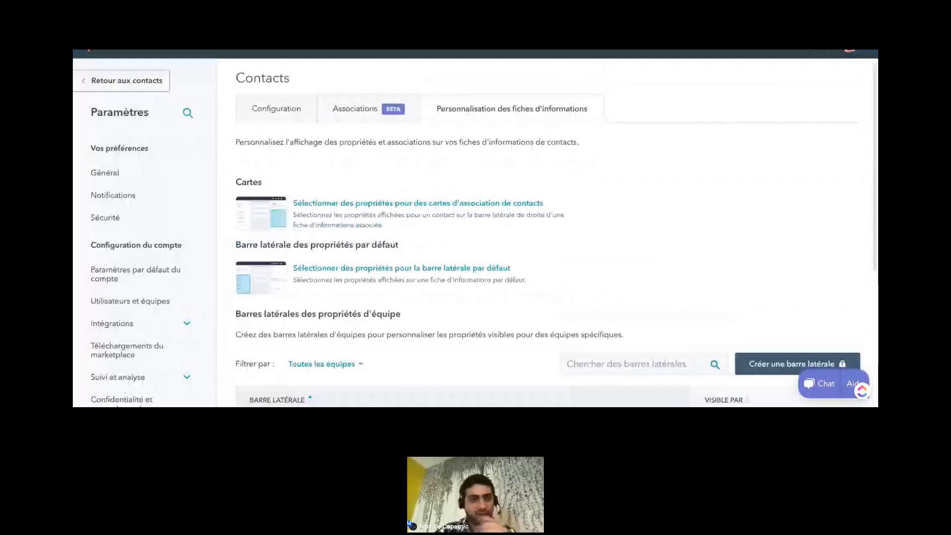
scroll(603, 51, "up", 1)
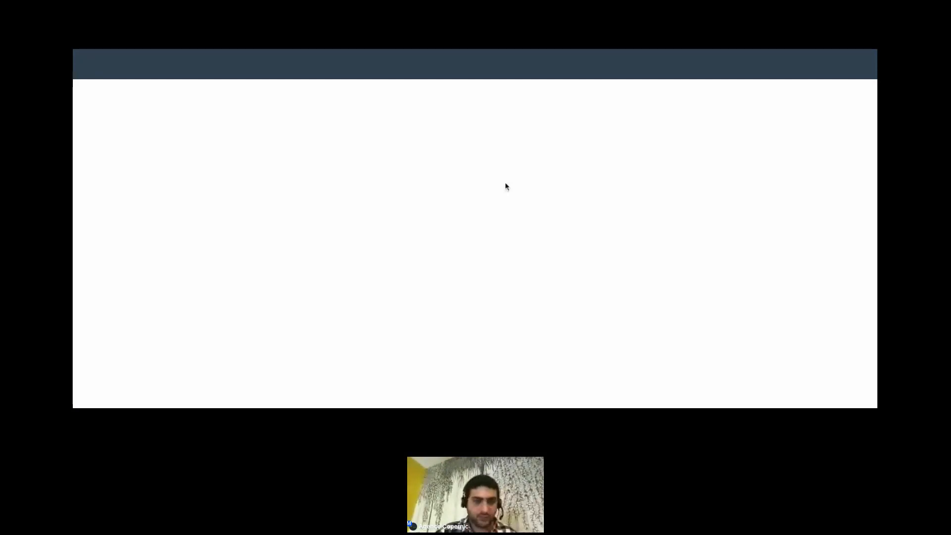
Step: From the Propriétés settings, go to the Contacts object settings and show Personnalisation des fiches d'informations
scroll(155, 333, "down", 5)
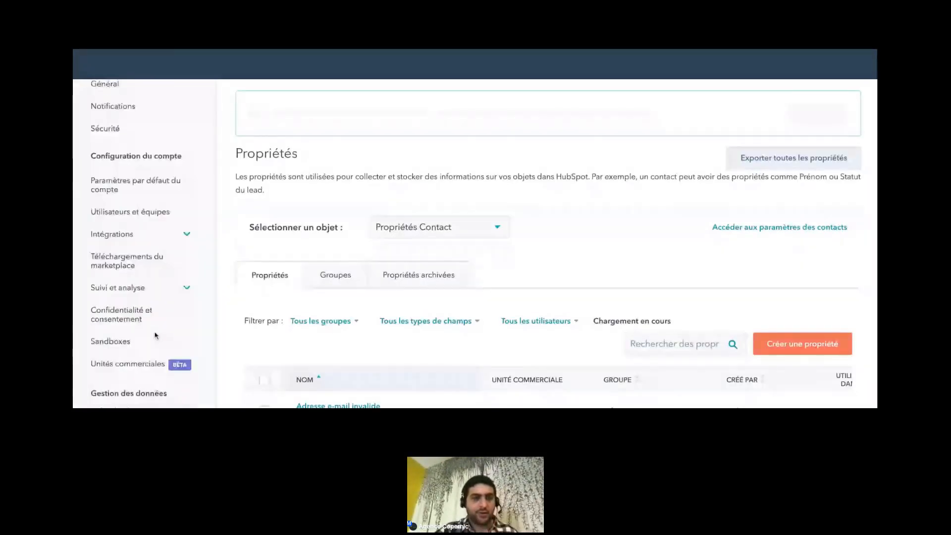
scroll(155, 335, "down", 1)
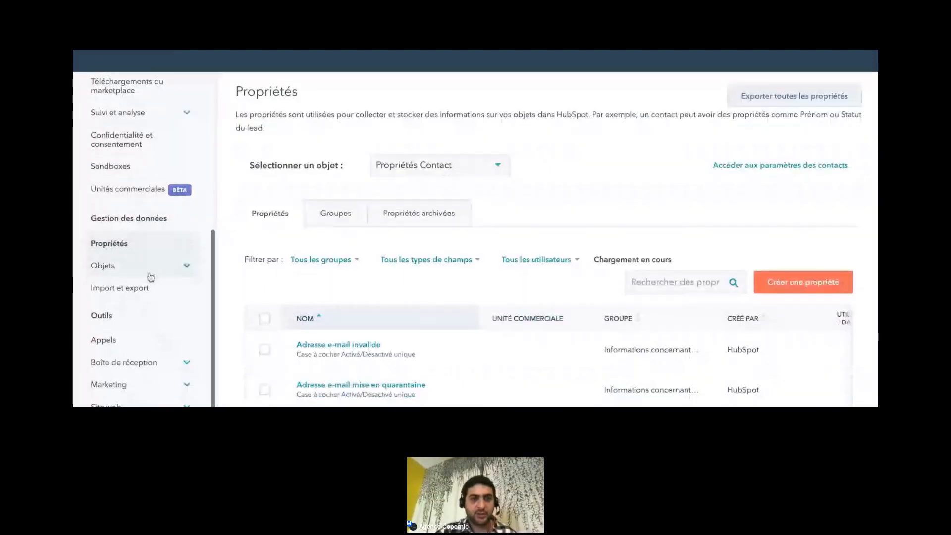
scroll(151, 278, "down", 1)
left_click(150, 252)
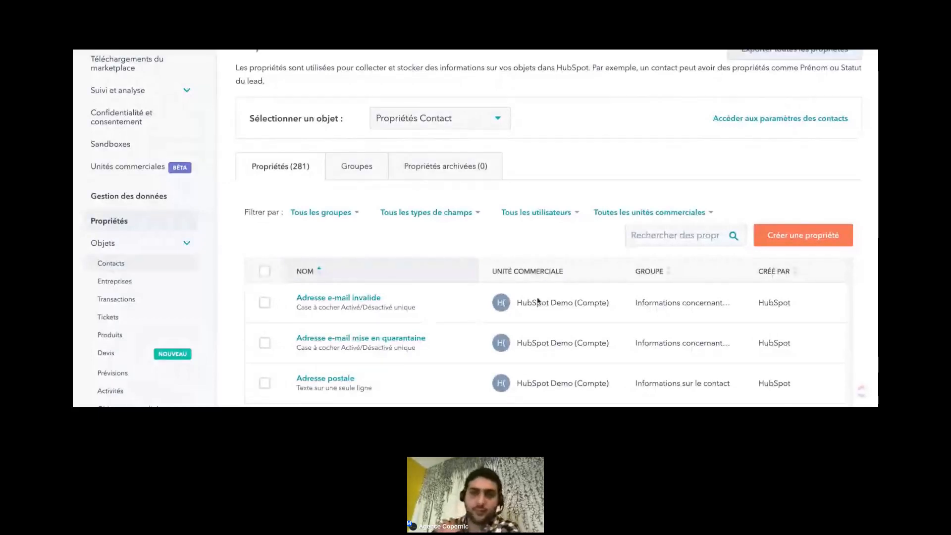
mouse_move(538, 300)
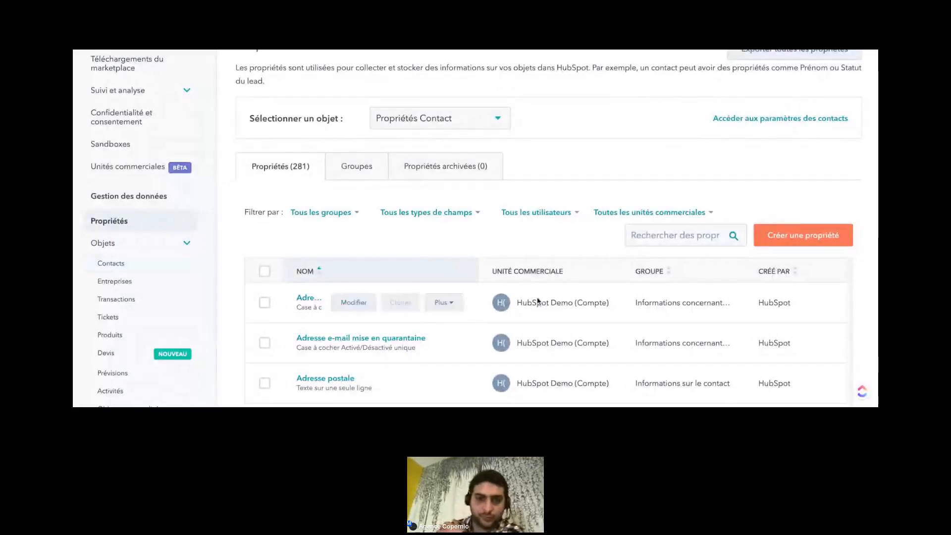
left_click(112, 266)
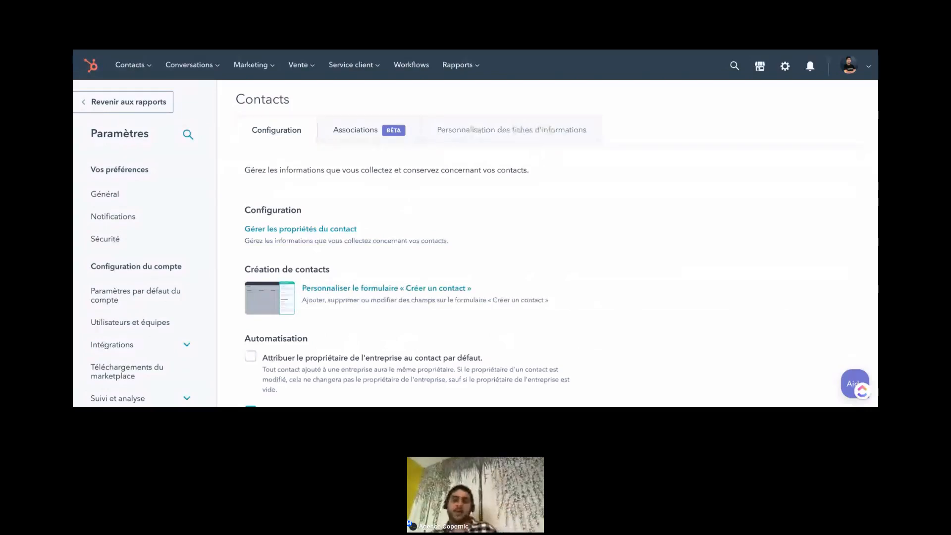
left_click(521, 131)
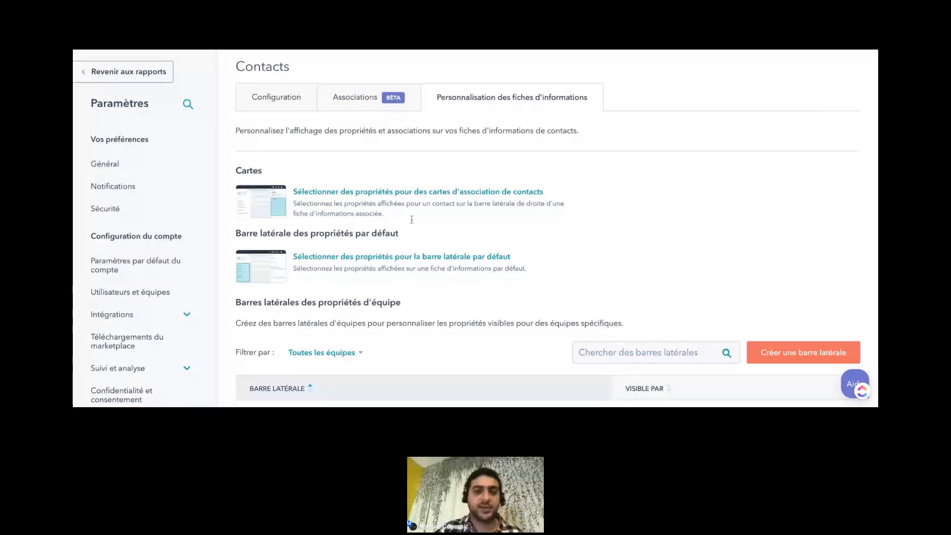
Step: Open the property selection for contact association cards and review the card preview, title and property fields
left_click(388, 193)
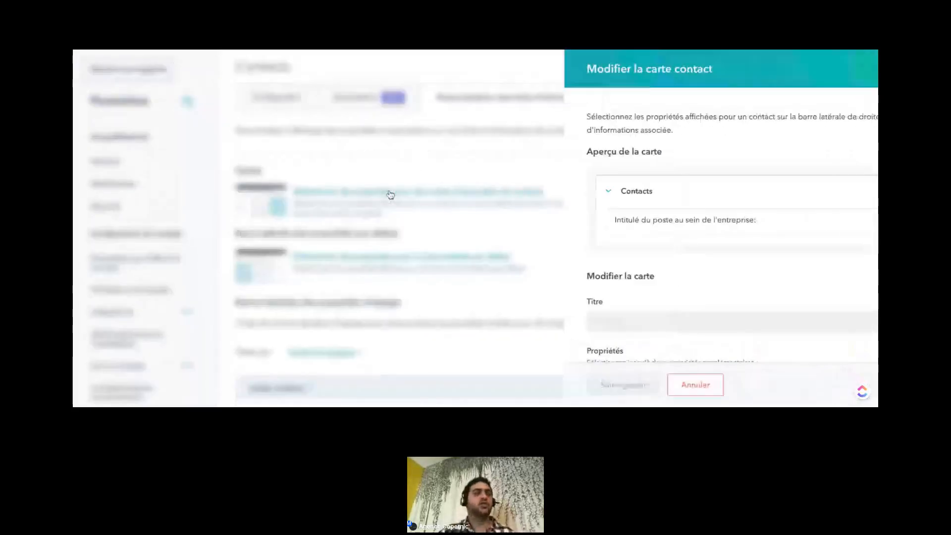
scroll(664, 281, "down", 3)
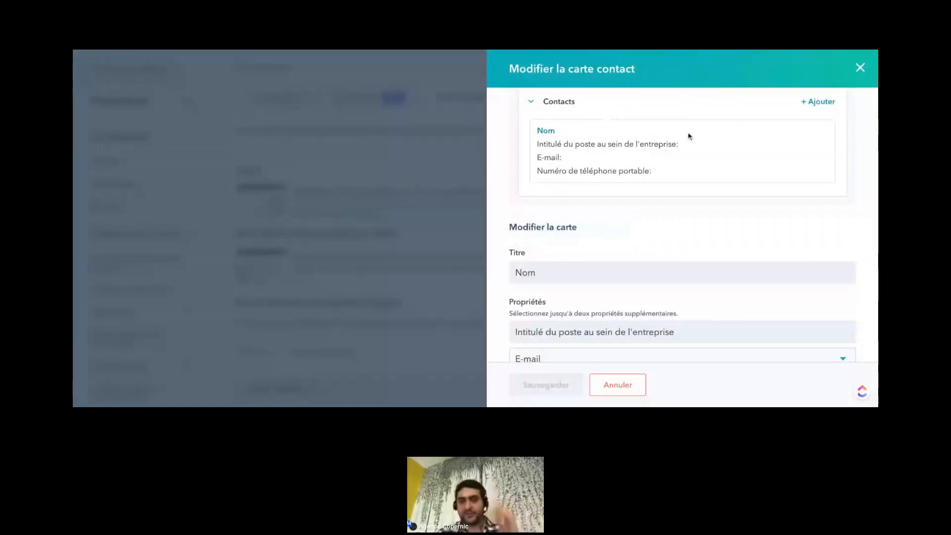
scroll(624, 260, "down", 1)
scroll(623, 260, "down", 1)
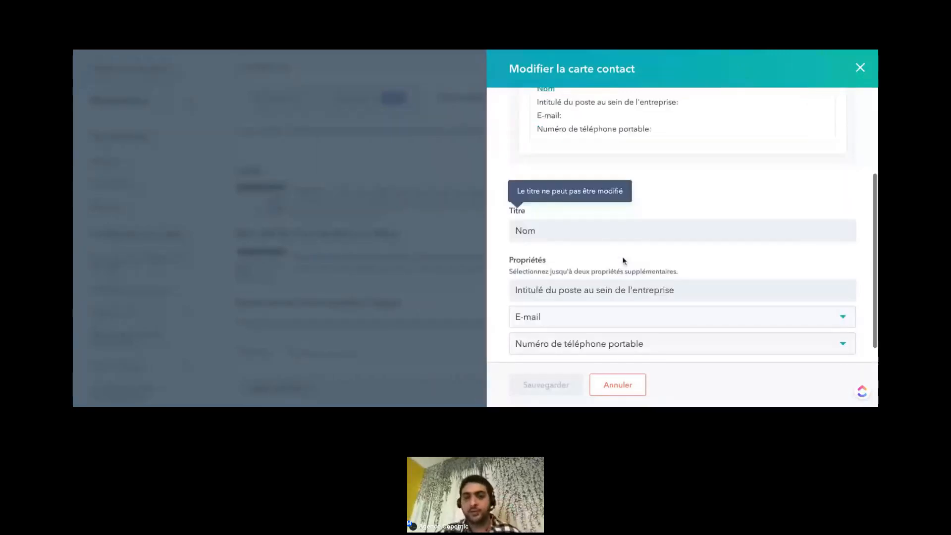
scroll(691, 213, "up", 3)
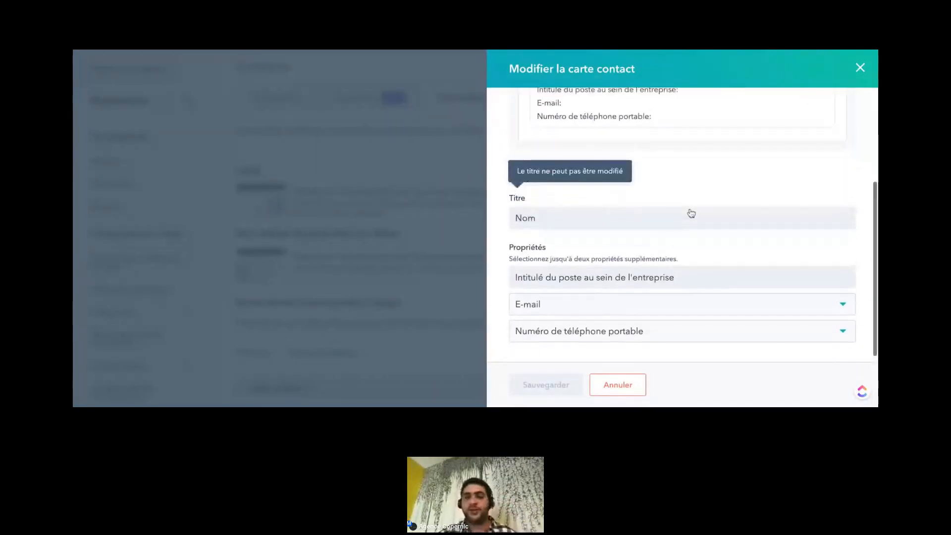
scroll(692, 284, "down", 3)
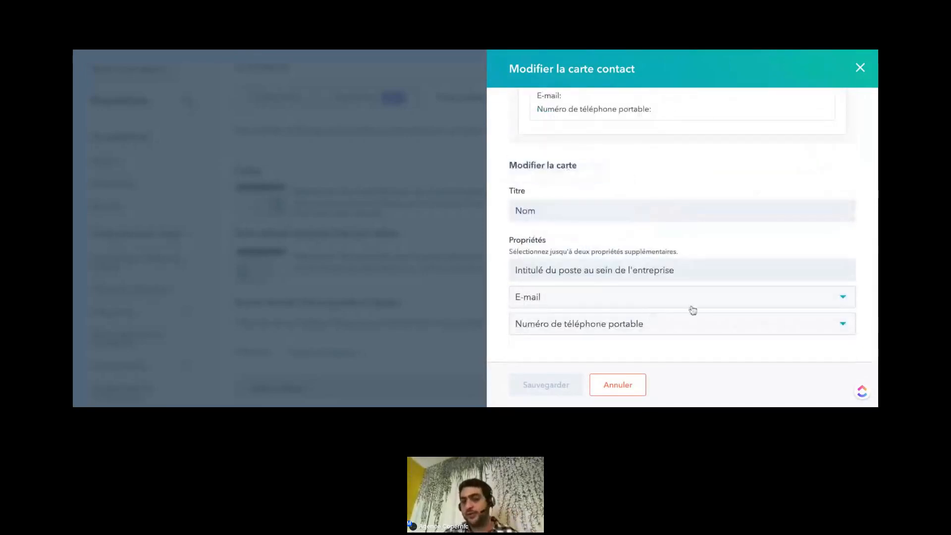
Step: View the properties available for the card's first additional property, leaving the selection as it is
left_click(697, 303)
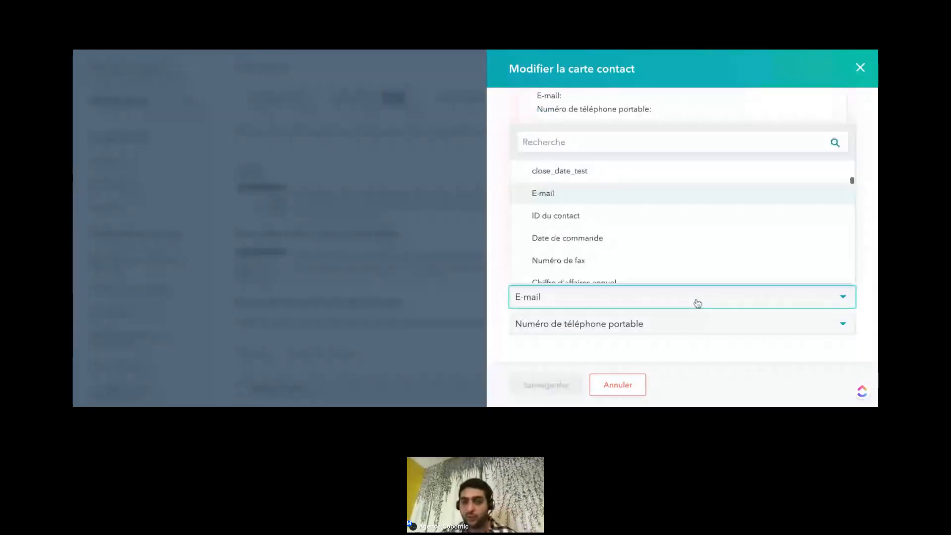
left_click(698, 303)
left_click(698, 304)
left_click(697, 301)
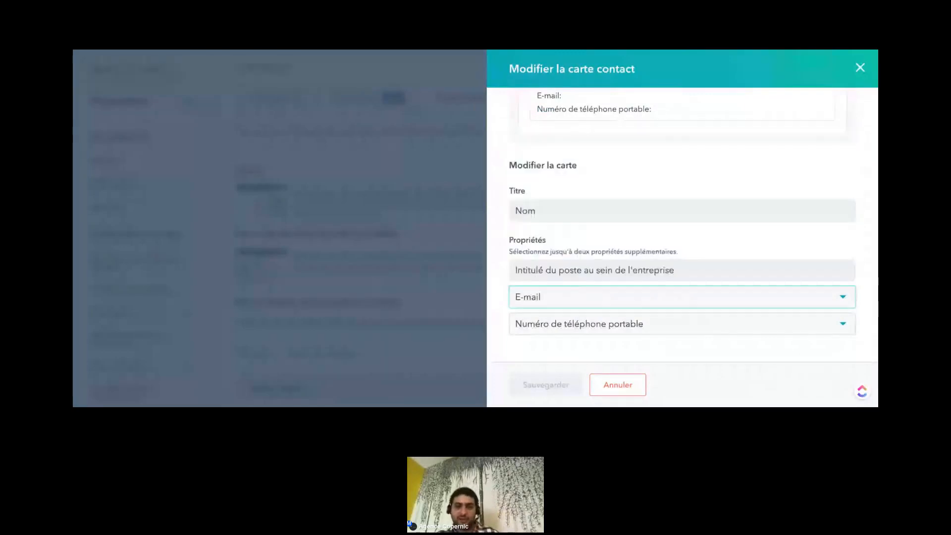
Step: Compare the contact card preview with its title, mandatory property and two additional properties
scroll(687, 229, "up", 1)
scroll(687, 229, "up", 3)
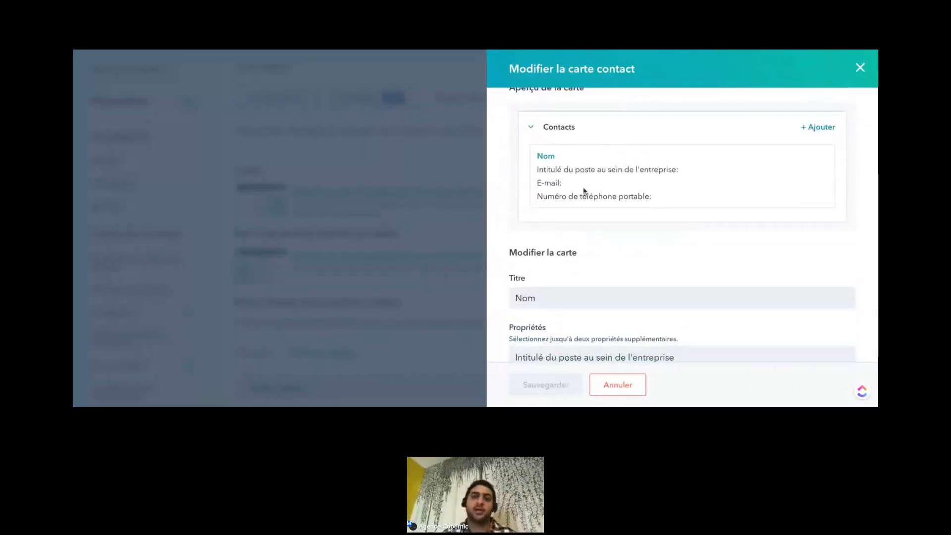
scroll(649, 186, "down", 1)
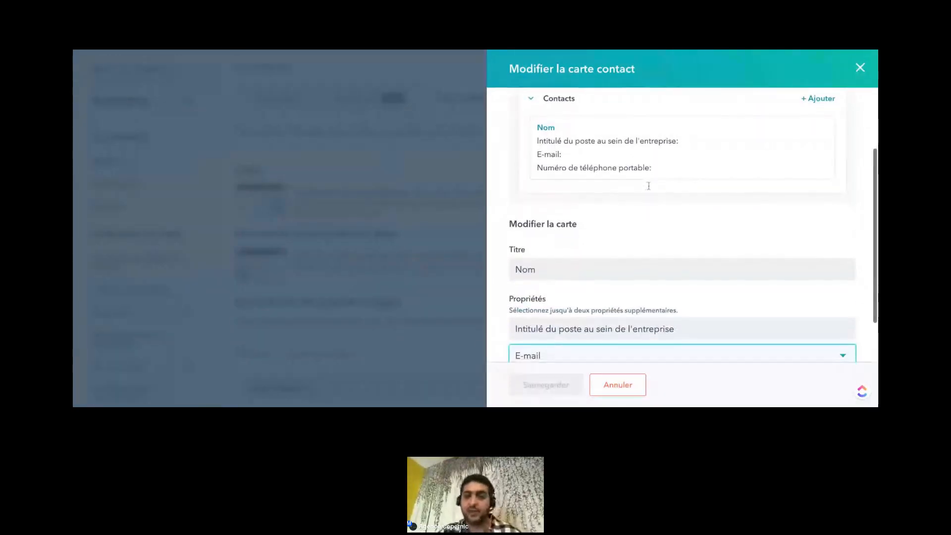
scroll(650, 183, "down", 1)
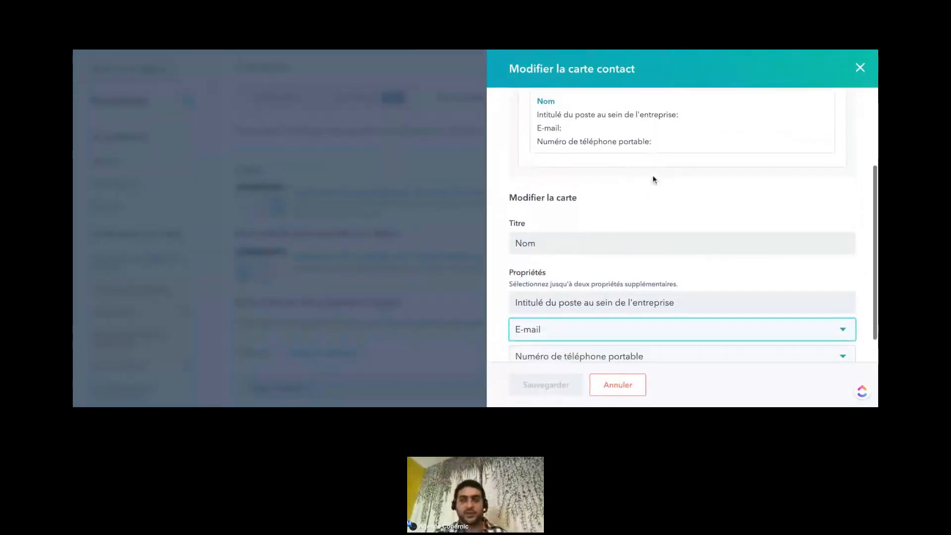
scroll(653, 179, "down", 1)
mouse_move(707, 282)
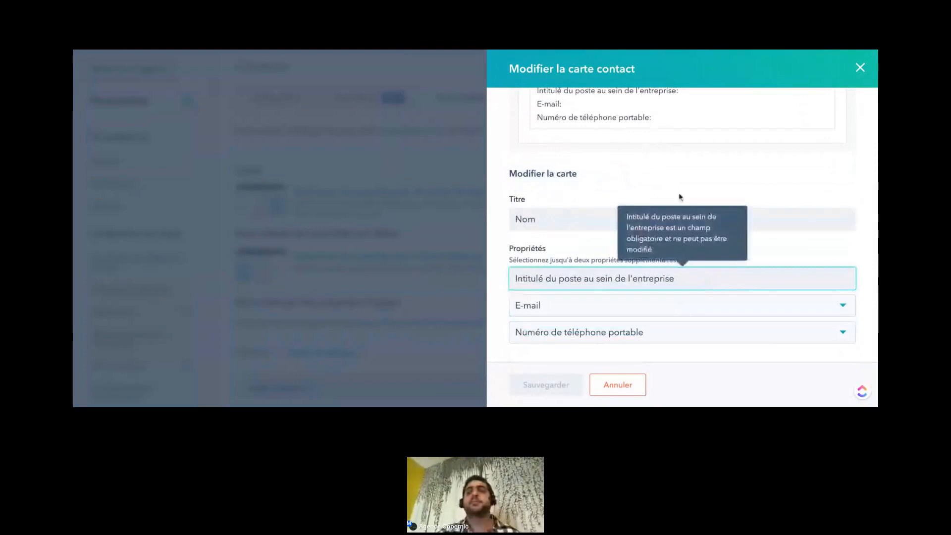
mouse_move(659, 199)
scroll(693, 226, "down", 1)
scroll(693, 226, "up", 1)
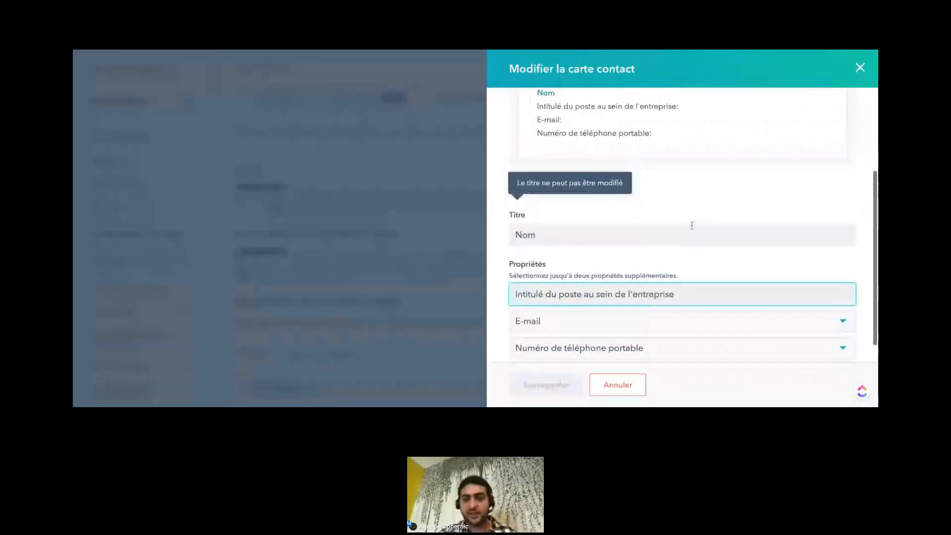
scroll(692, 224, "up", 2)
scroll(692, 224, "down", 3)
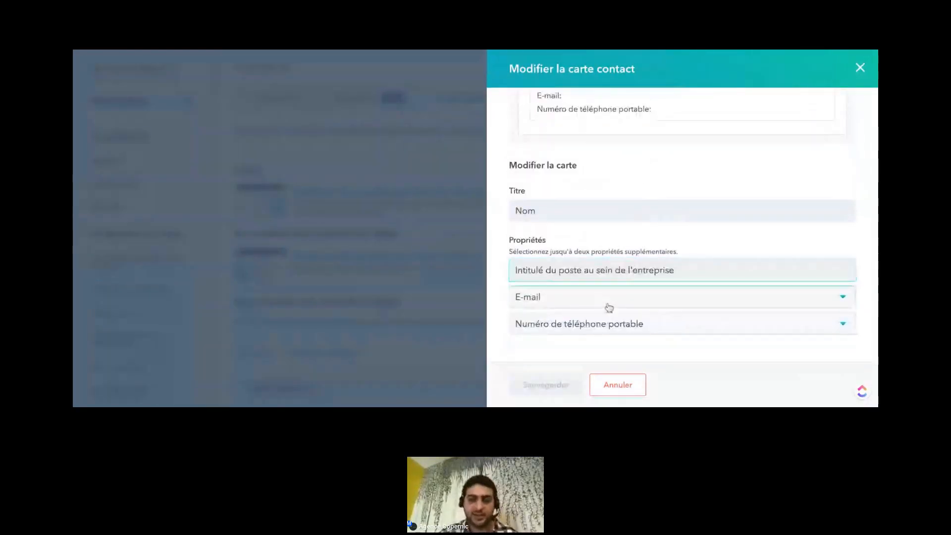
Step: Set the contact card's second additional property to Fuseau horaire
left_click(609, 307)
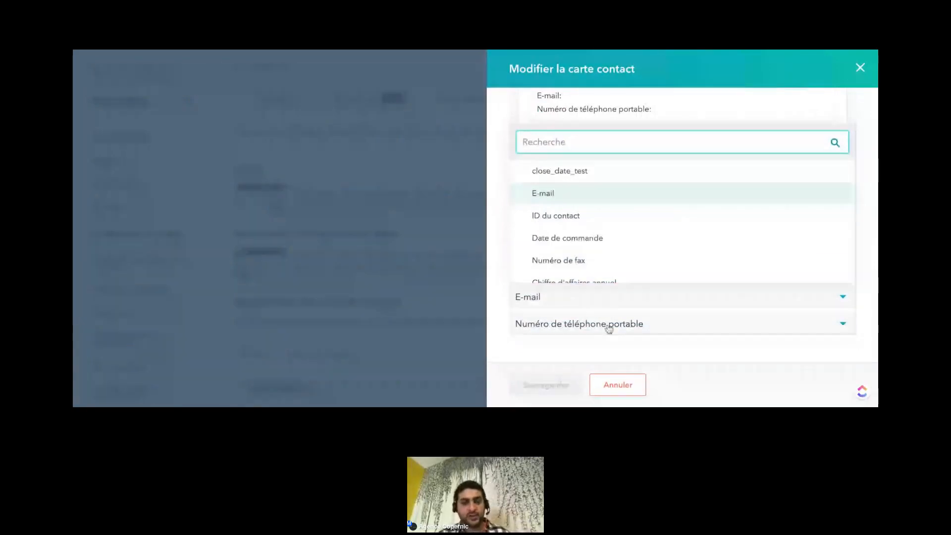
left_click(609, 327)
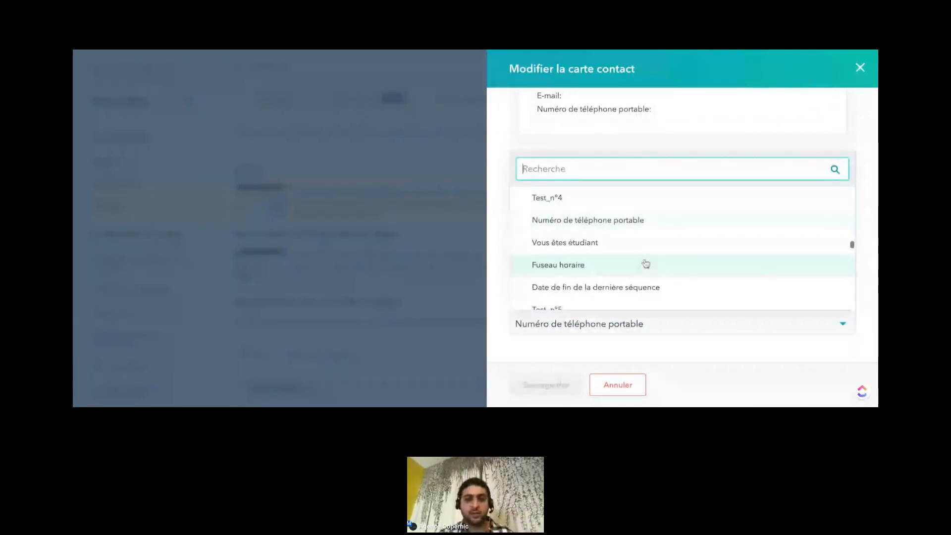
scroll(627, 244, "down", 1)
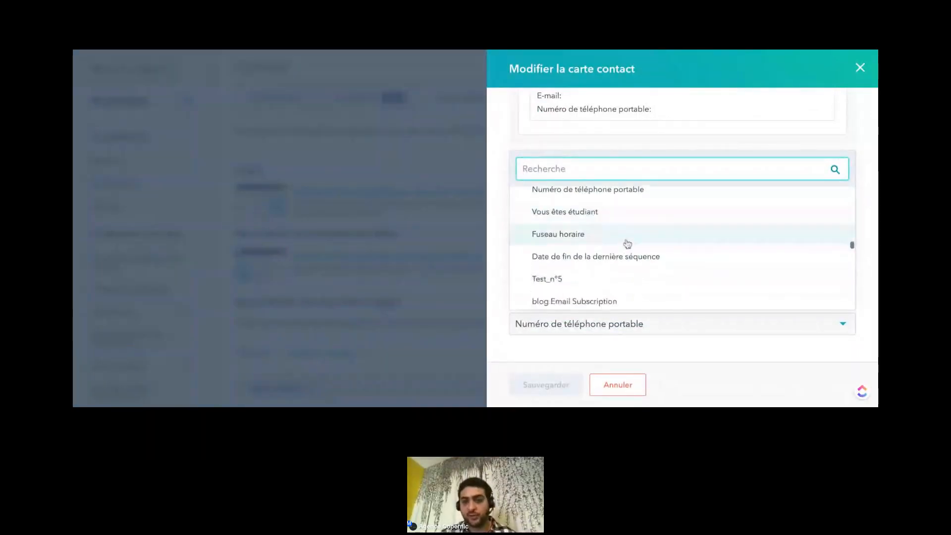
left_click(607, 243)
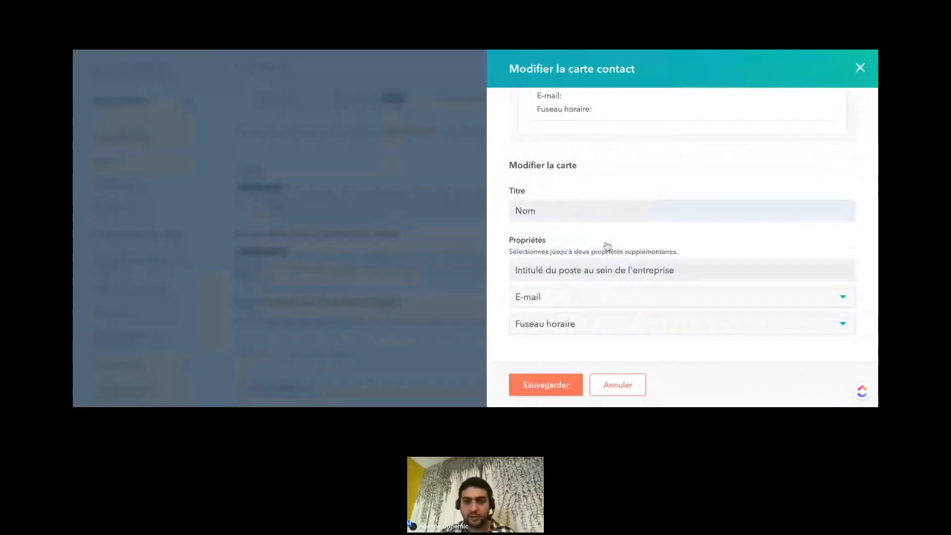
Step: Set the contact card's first additional property to Date de naissance and check the card preview
left_click(578, 306)
type("naiss")
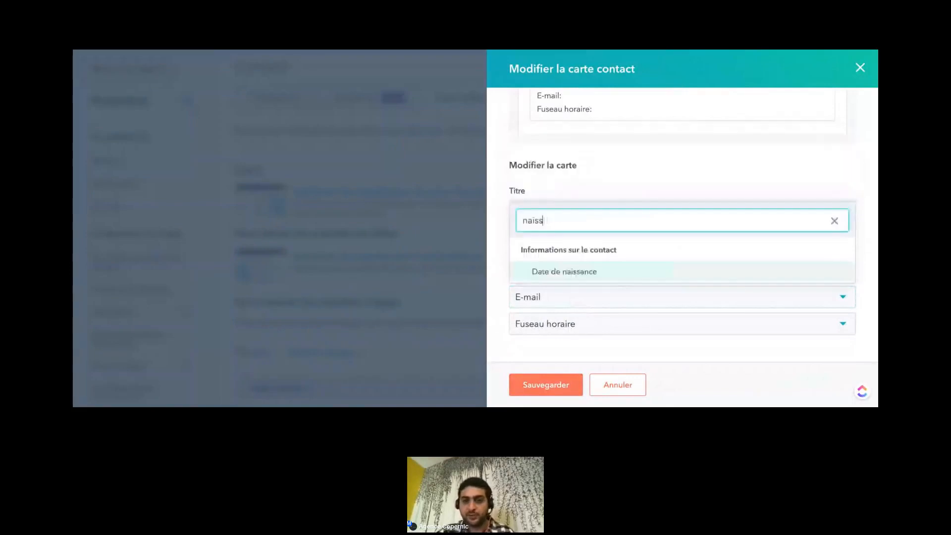
type("an")
left_click(580, 272)
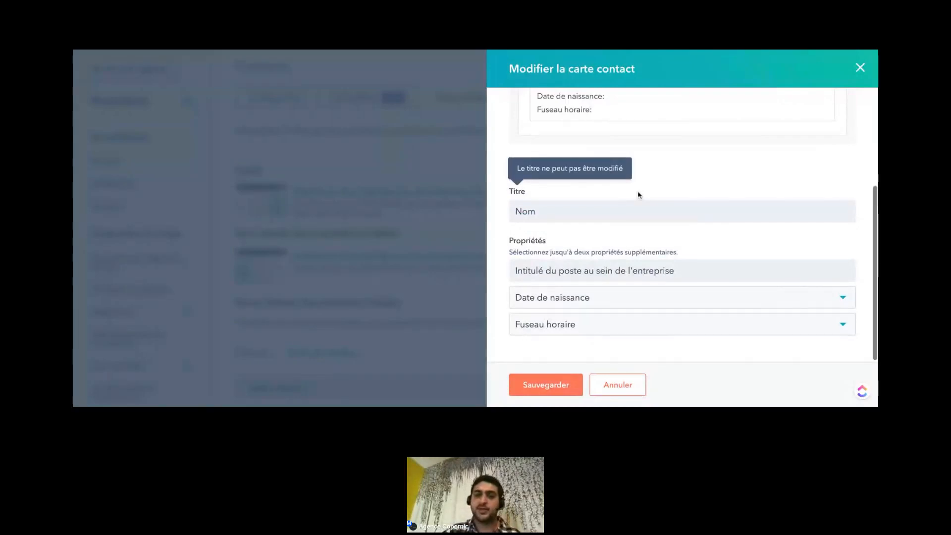
scroll(638, 195, "up", 3)
scroll(642, 233, "up", 2)
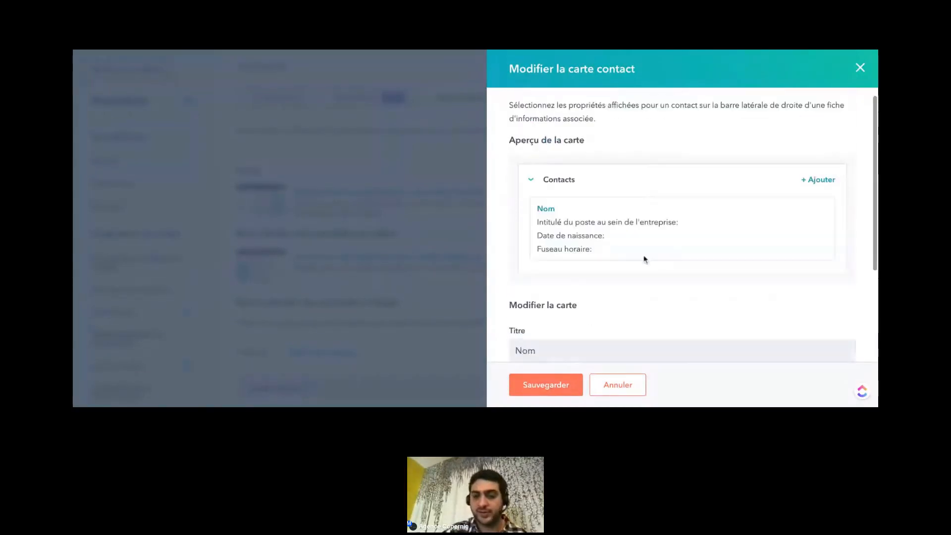
scroll(644, 257, "down", 5)
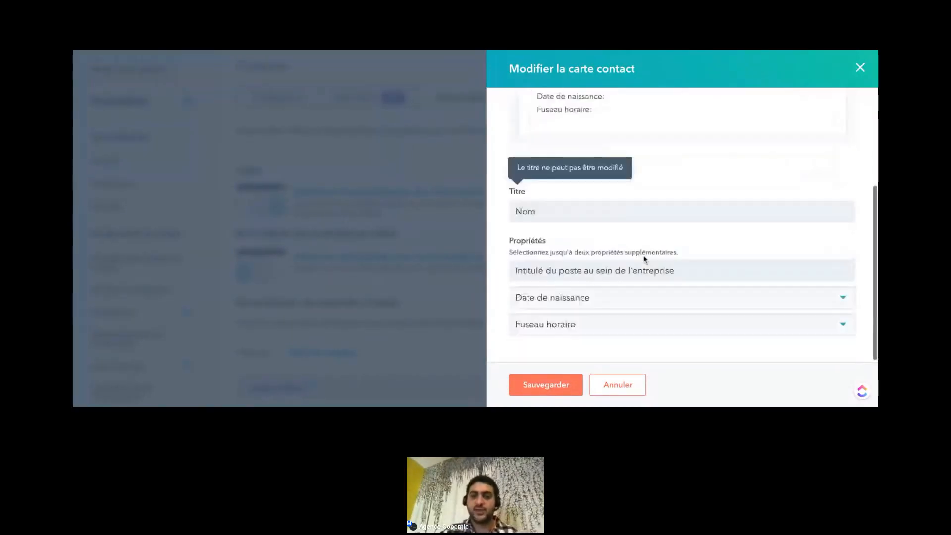
Step: Save the contact card and review the properties shown in the default contact record sidebar
left_click(557, 396)
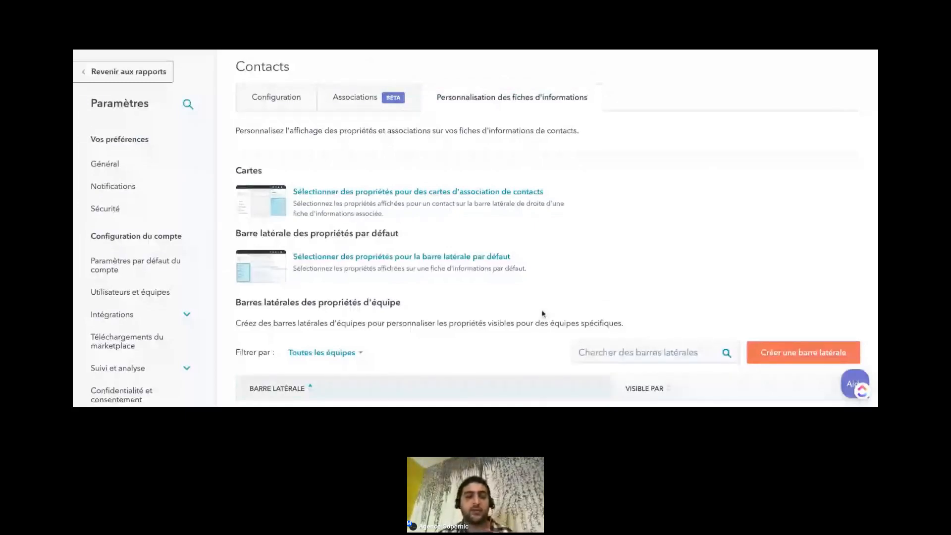
left_click(468, 261)
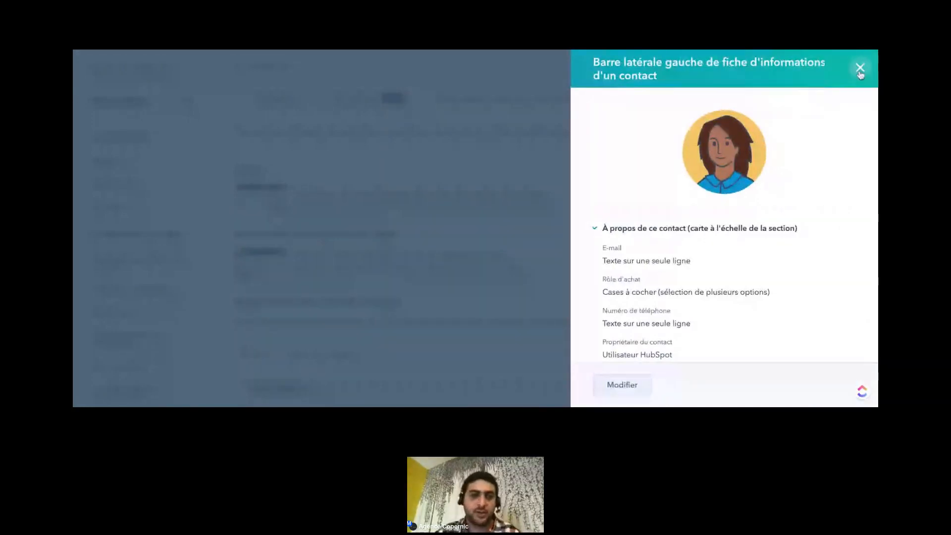
left_click(861, 71)
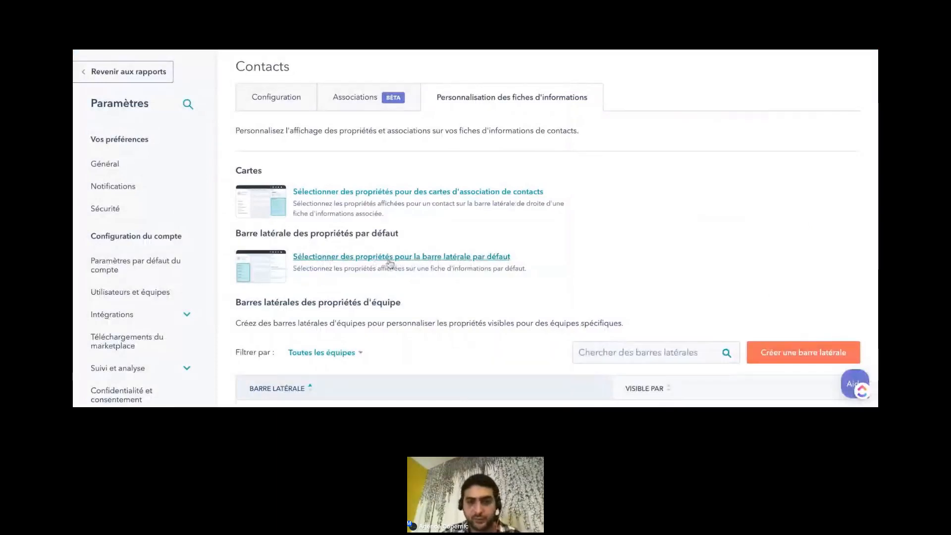
left_click(390, 263)
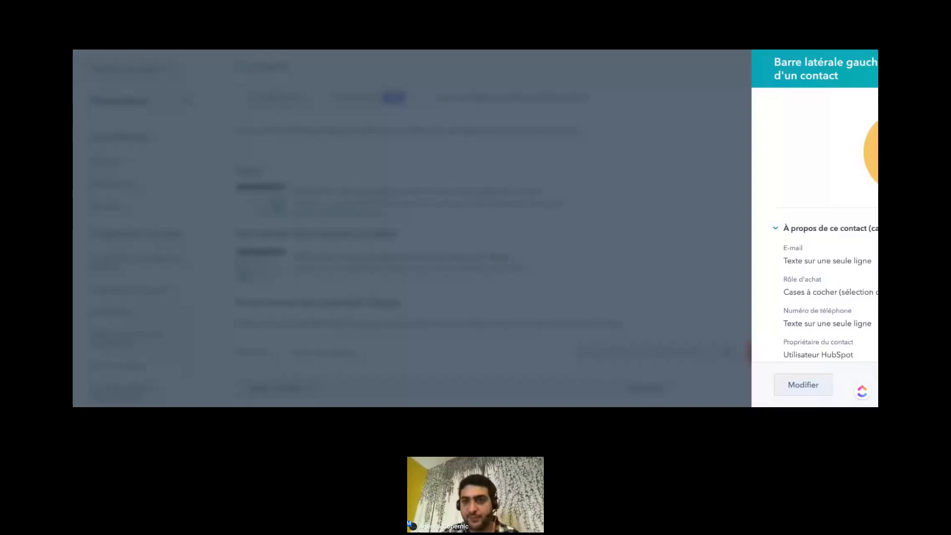
scroll(665, 268, "down", 2)
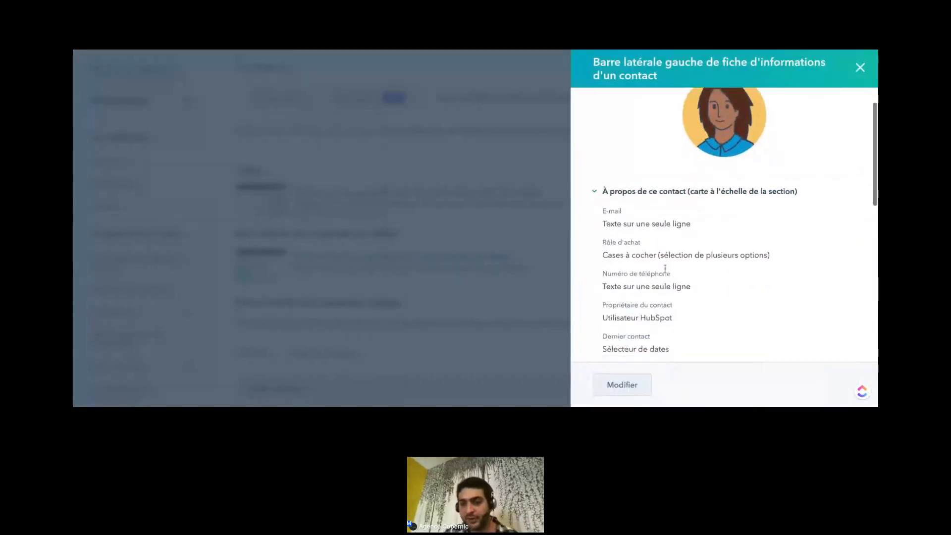
scroll(714, 213, "down", 4)
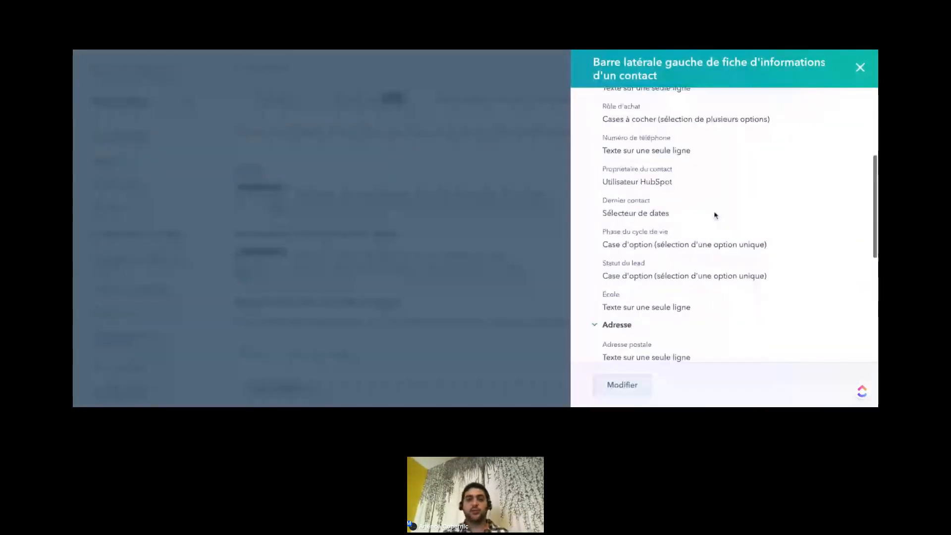
scroll(715, 215, "down", 3)
scroll(715, 215, "up", 8)
Step: Open the default contact sidebar for editing and expand its À propos de ce contact section to review the properties
left_click(622, 385)
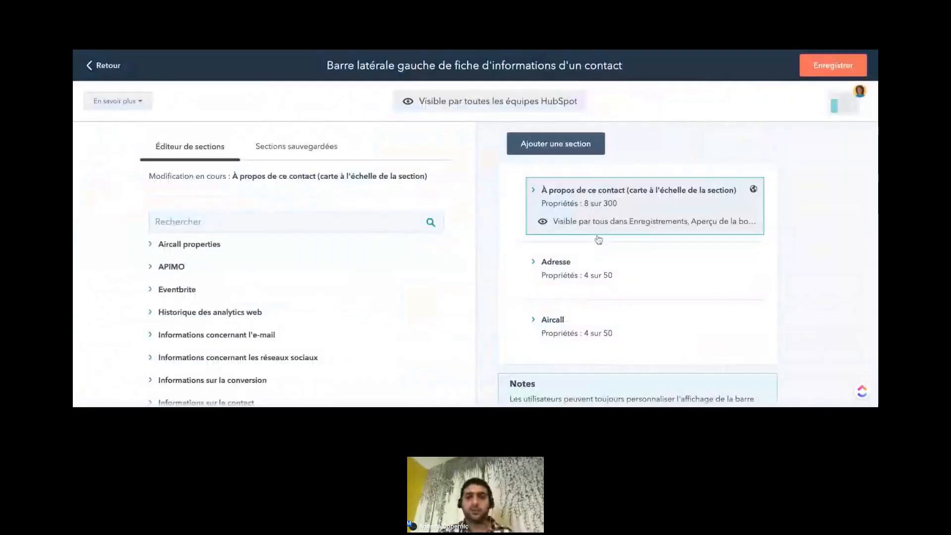
scroll(599, 239, "down", 1)
scroll(599, 240, "down", 1)
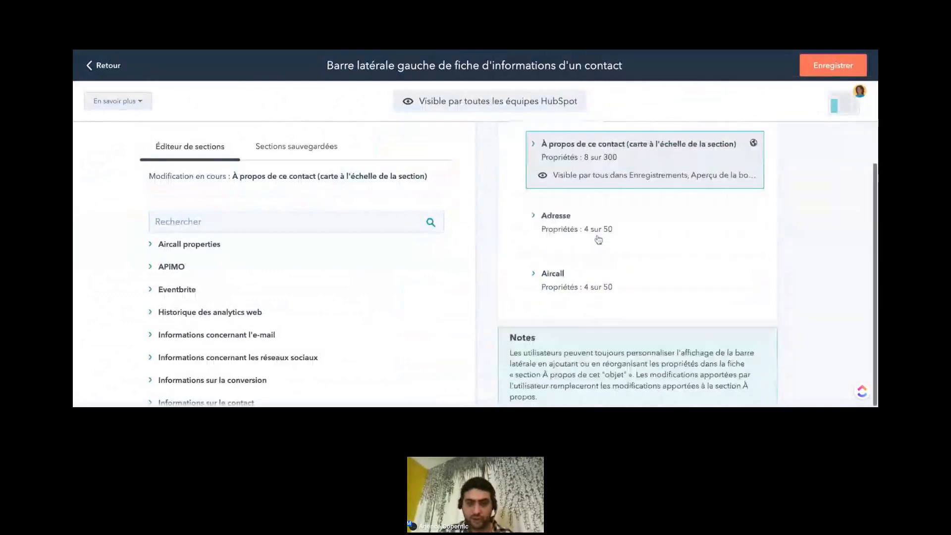
scroll(598, 240, "up", 1)
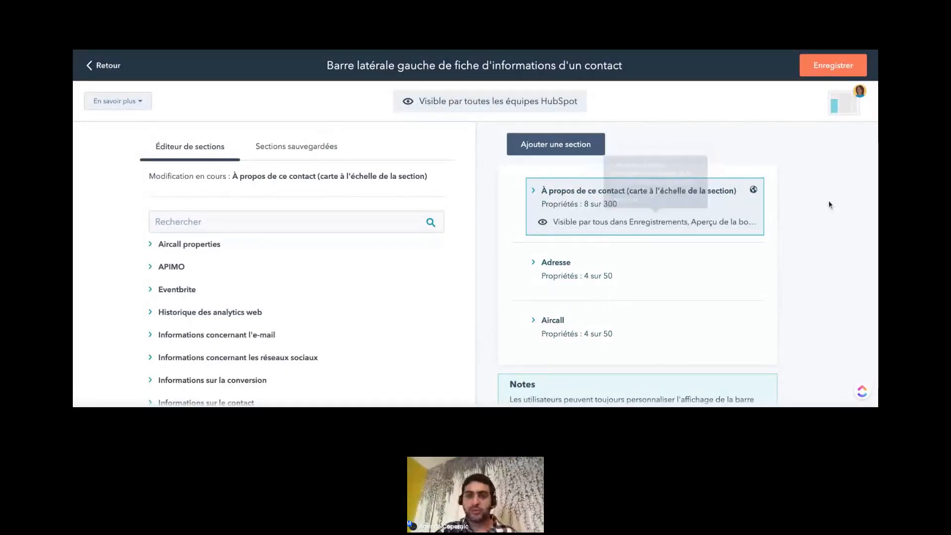
scroll(831, 205, "down", 1)
scroll(830, 205, "up", 1)
left_click(533, 189)
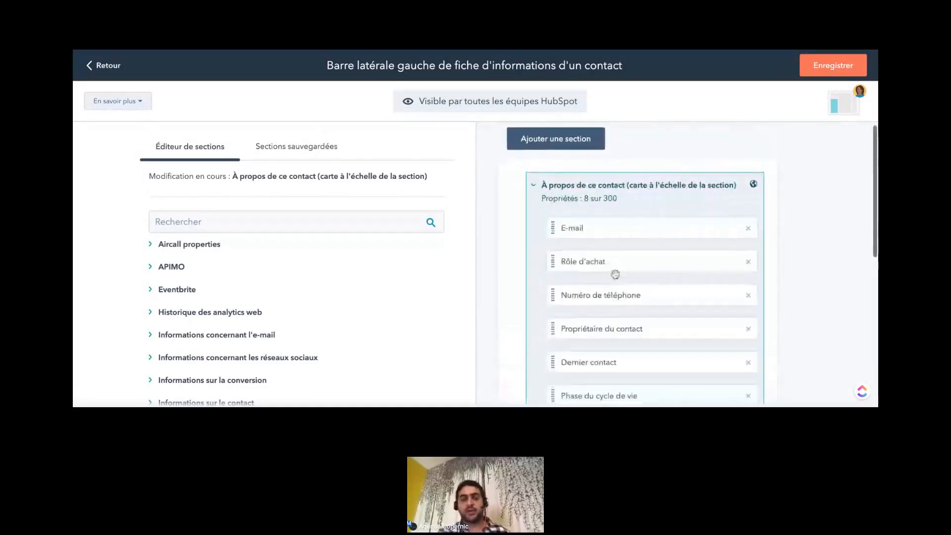
scroll(614, 272, "down", 1)
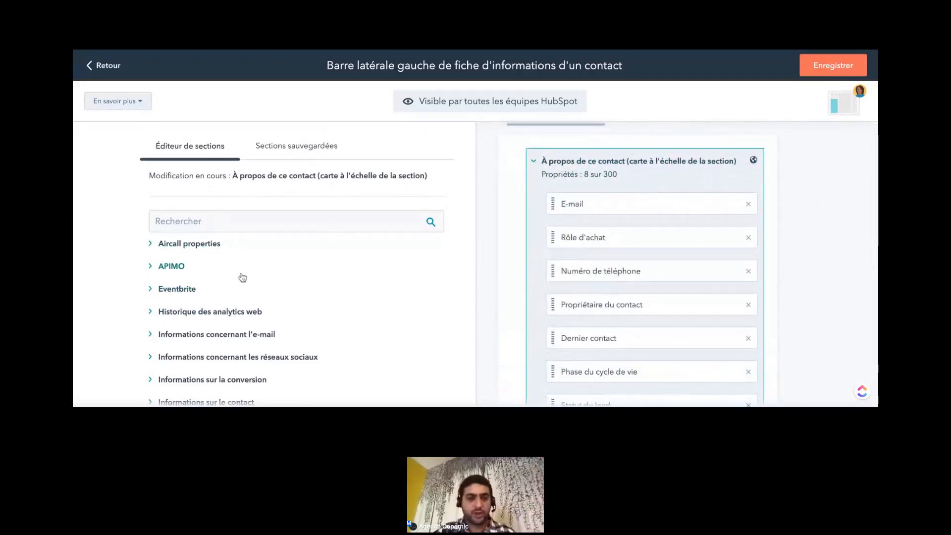
Step: Add the Adresse postale property from Informations sur le contact to the À propos de ce contact section, accepting the change to the saved section
scroll(242, 276, "down", 3)
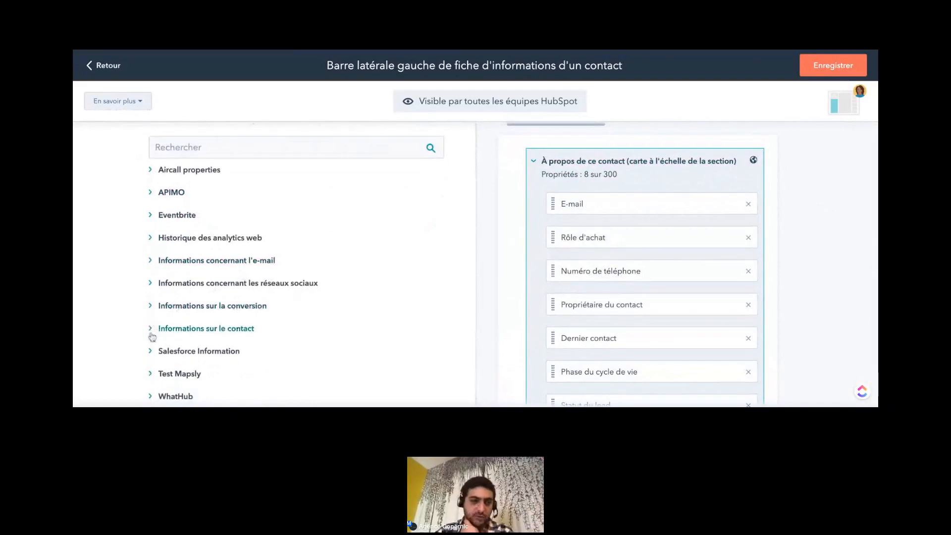
scroll(327, 306, "down", 1)
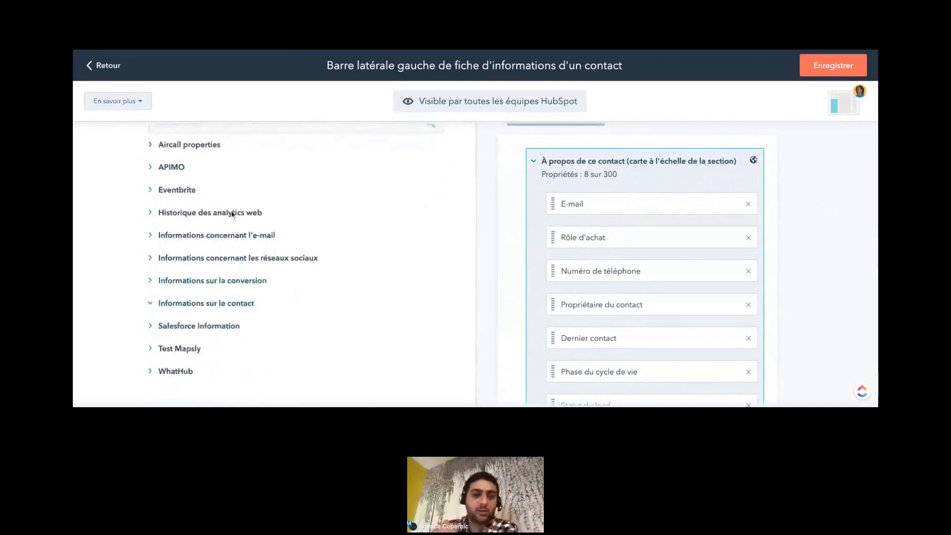
left_click(260, 297)
scroll(260, 296, "up", 4)
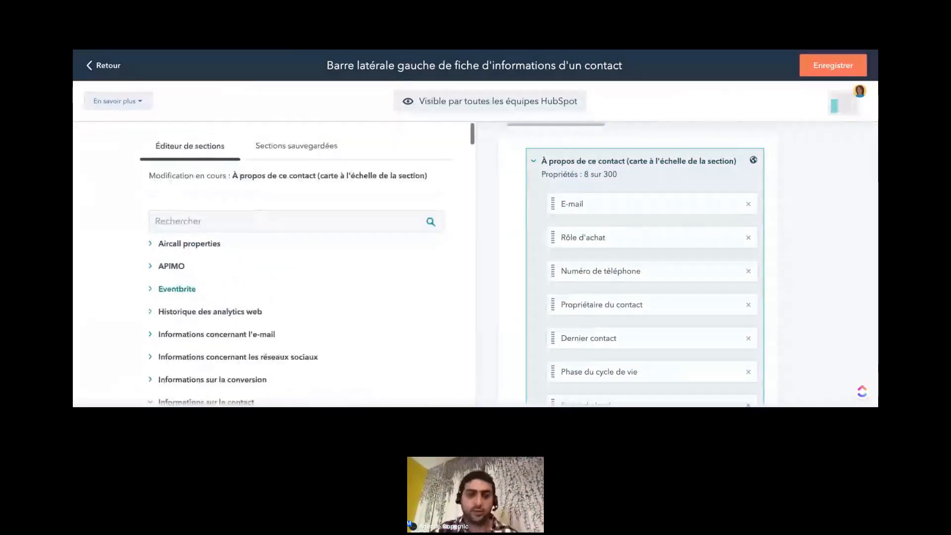
scroll(260, 297, "down", 3)
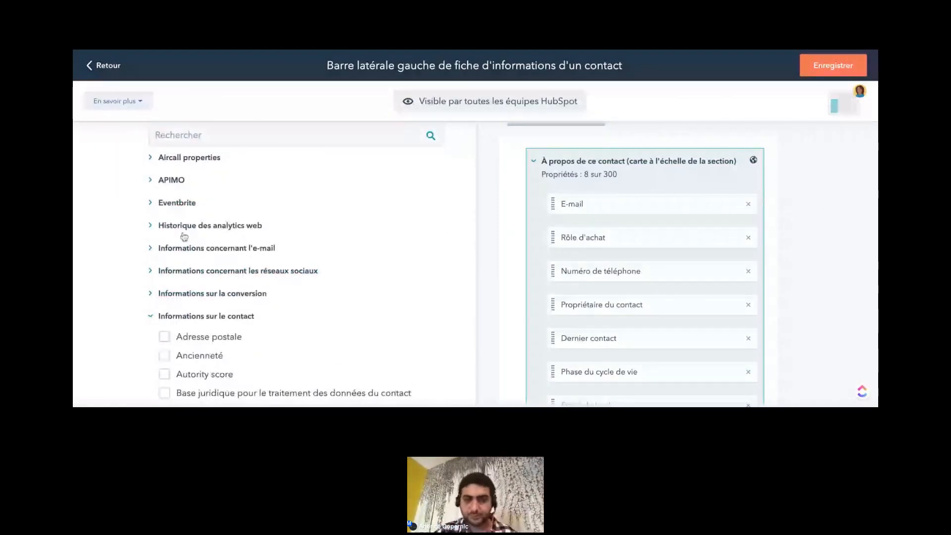
scroll(372, 323, "down", 3)
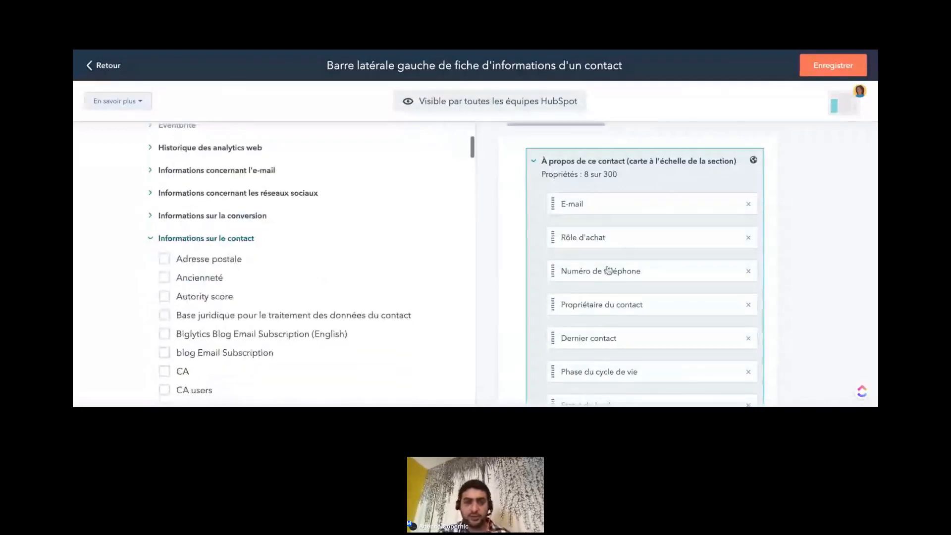
scroll(608, 270, "down", 3)
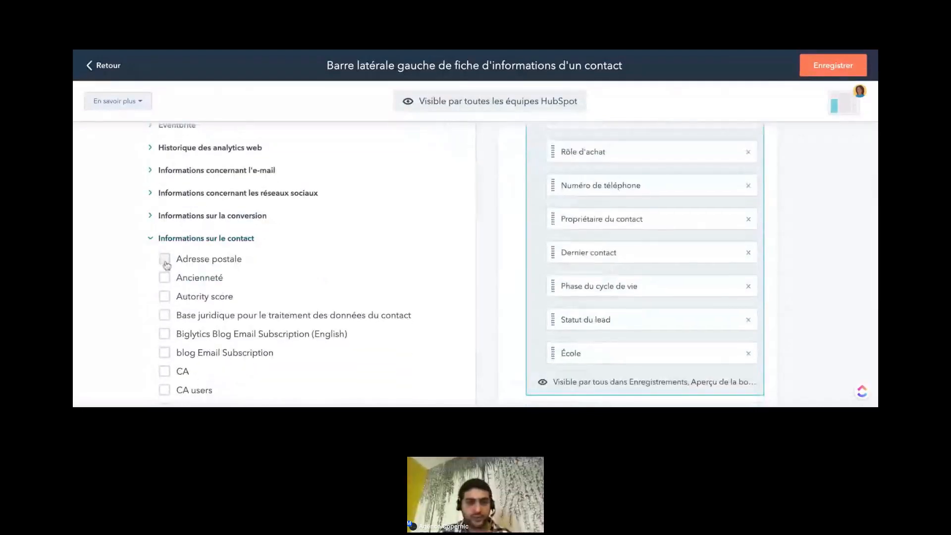
left_click(167, 265)
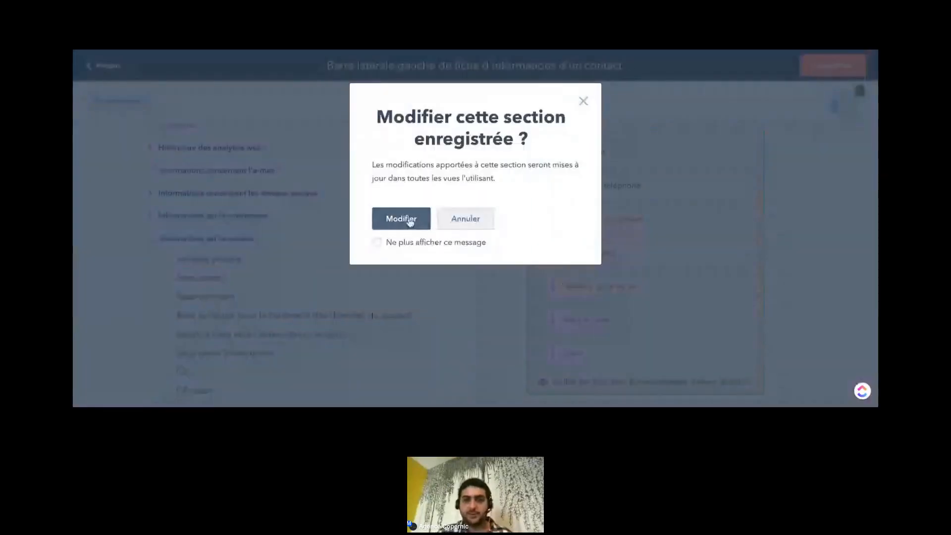
left_click(410, 220)
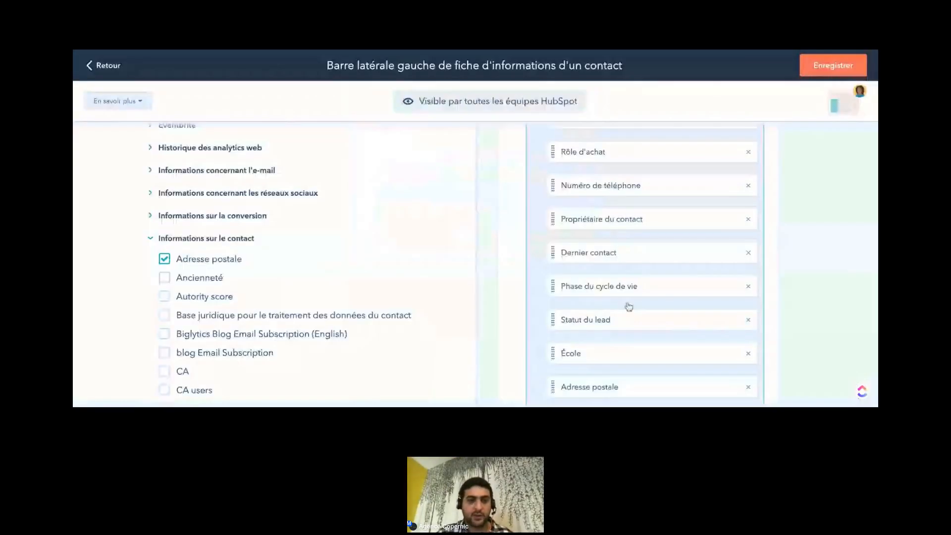
Step: Add the CA property to the À propos de ce contact section and check the section's property order
scroll(627, 306, "down", 1)
scroll(165, 316, "down", 1)
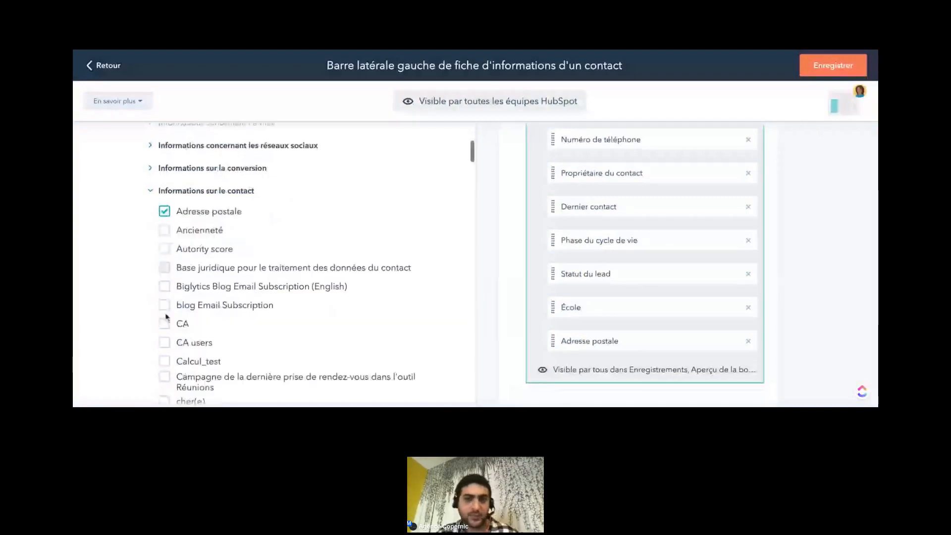
left_click(165, 323)
scroll(618, 263, "up", 1)
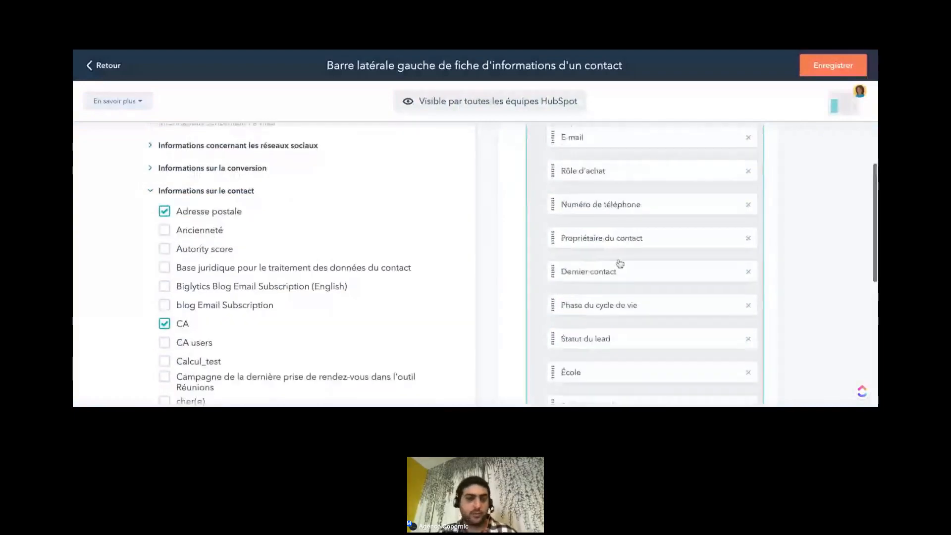
scroll(617, 263, "down", 2)
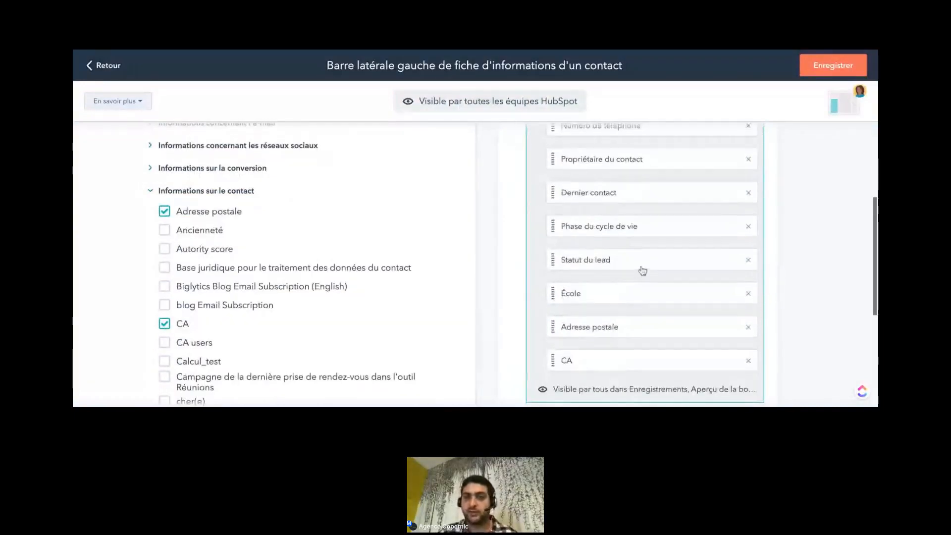
scroll(666, 240, "up", 2)
scroll(667, 241, "down", 2)
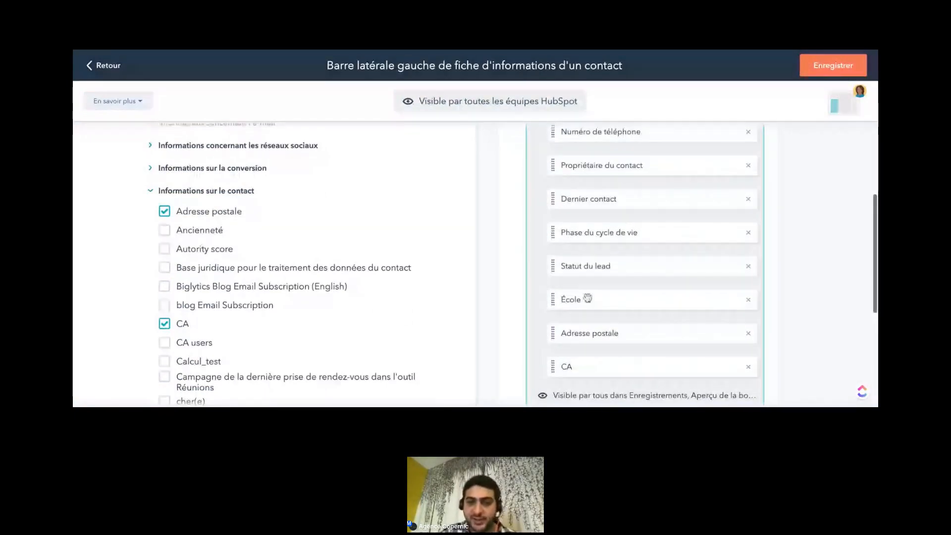
Step: Move Adresse postale directly below E-mail in the À propos de ce contact section and collapse the section
left_click_drag(573, 333, 575, 266)
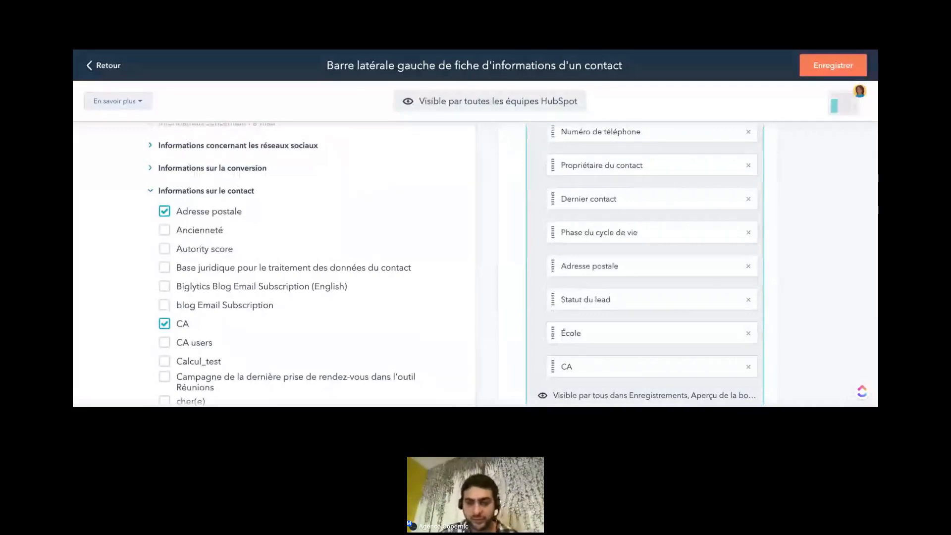
scroll(679, 278, "up", 1)
scroll(680, 278, "up", 3)
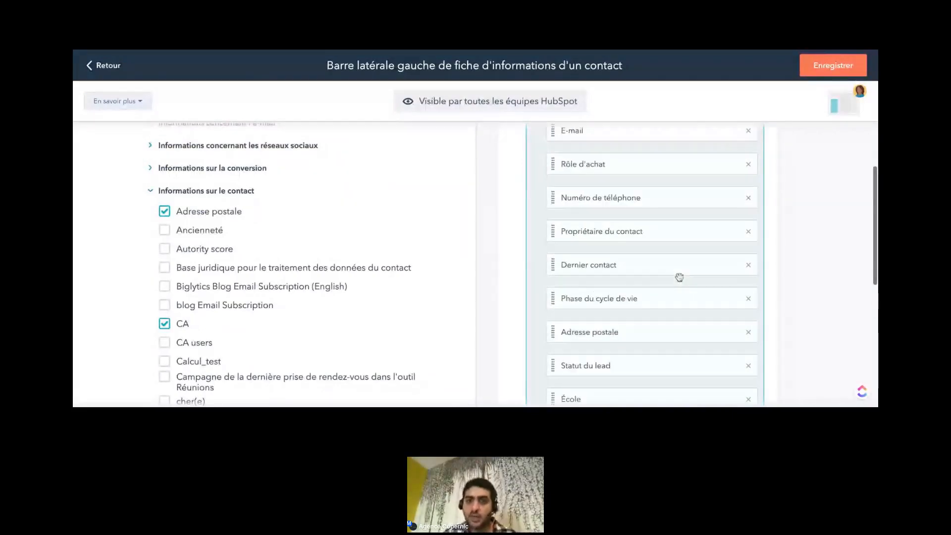
scroll(680, 278, "up", 3)
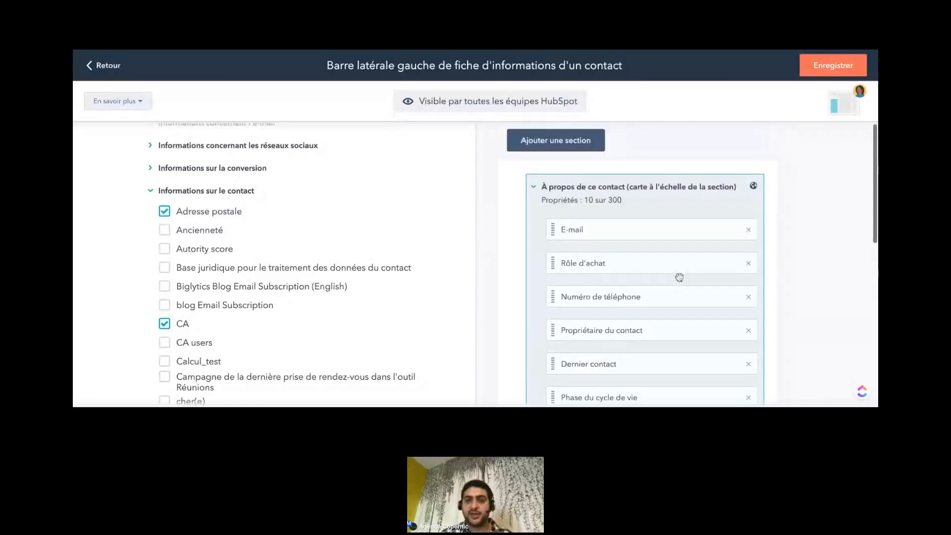
left_click_drag(680, 278, 659, 263)
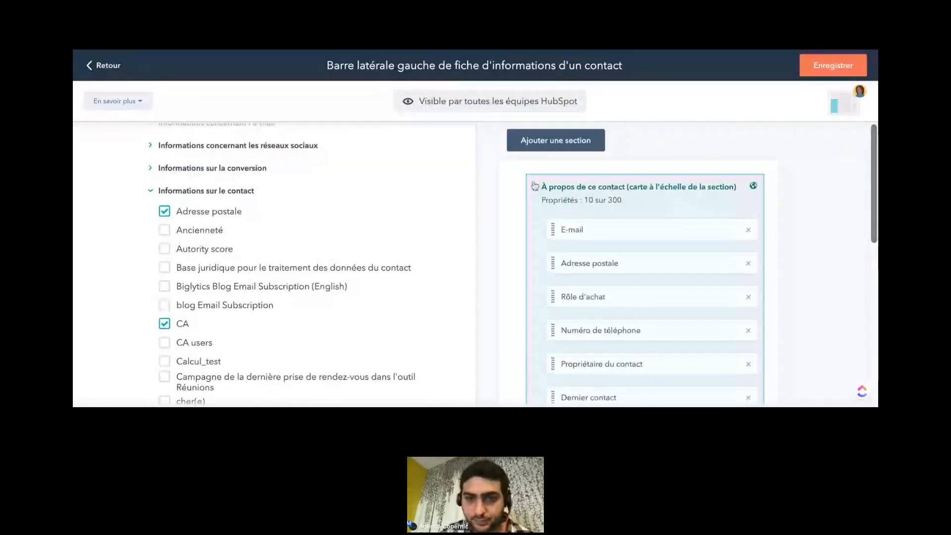
left_click(535, 188)
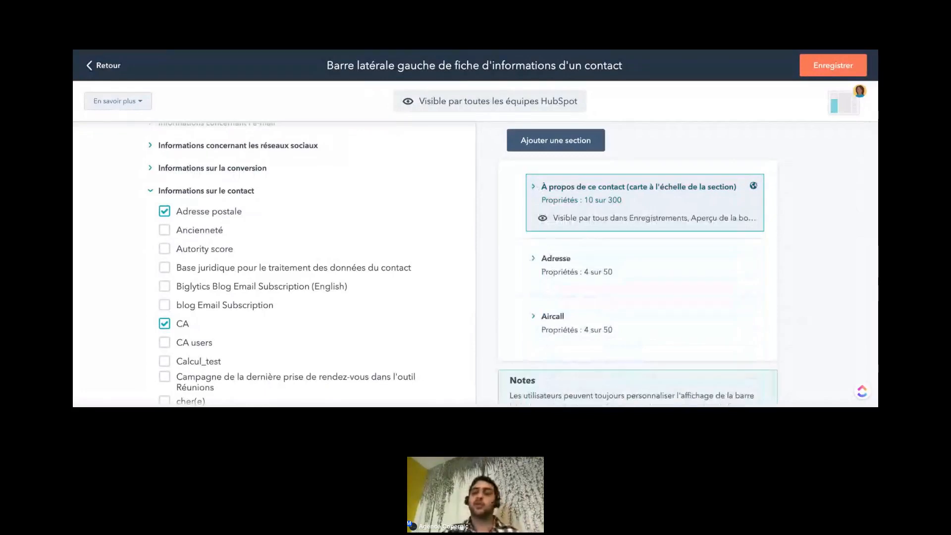
Step: Add a section named Section 2 with the Eventbrite properties Last Registered Event and Last Registered Event Date, and collapse it
left_click(564, 145)
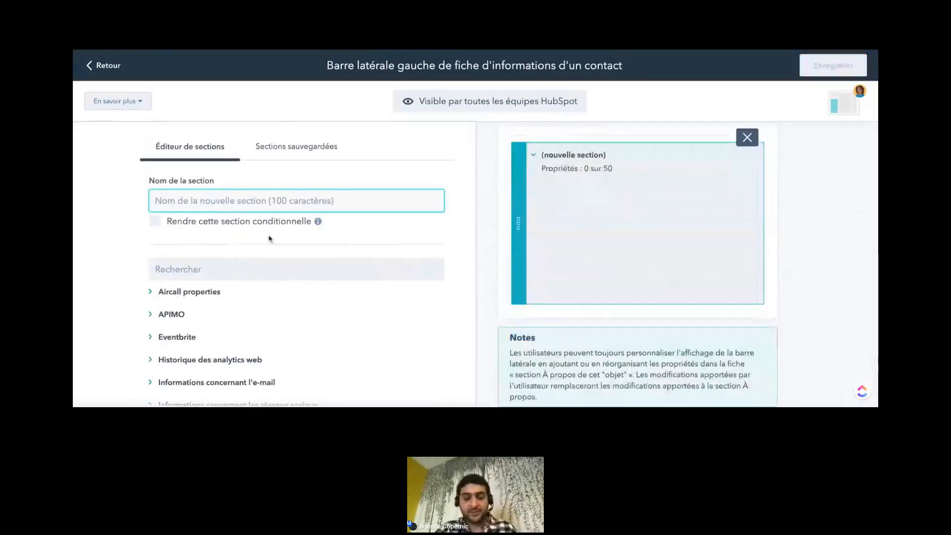
type("Section 2")
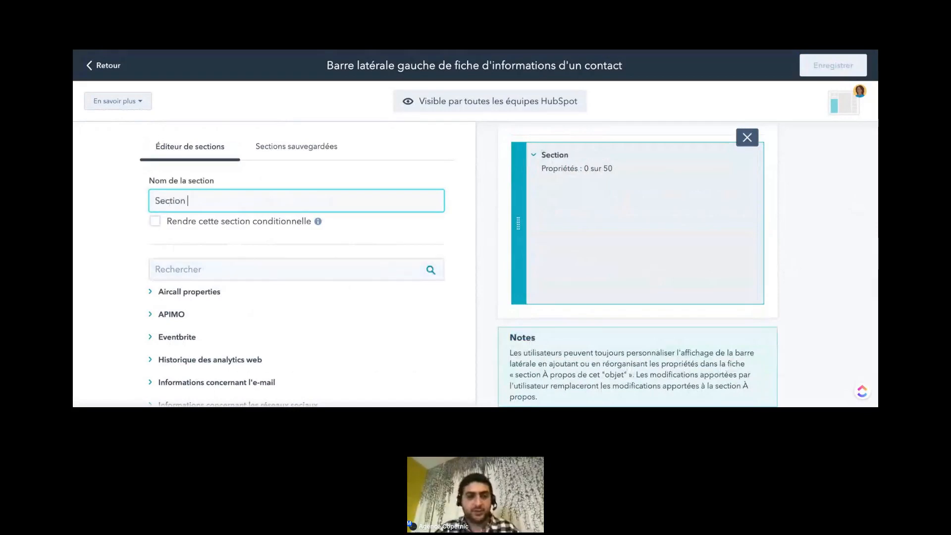
scroll(227, 336, "down", 1)
left_click(150, 305)
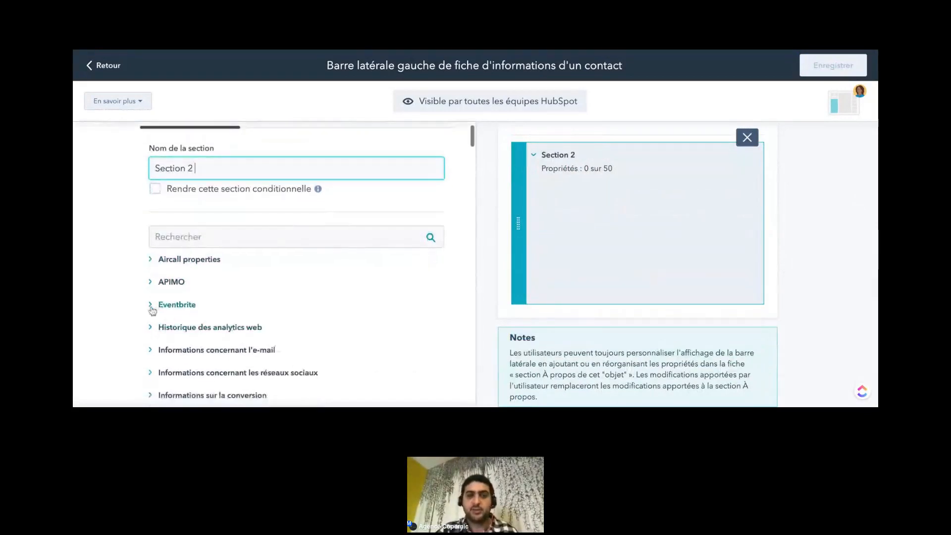
scroll(303, 300, "down", 2)
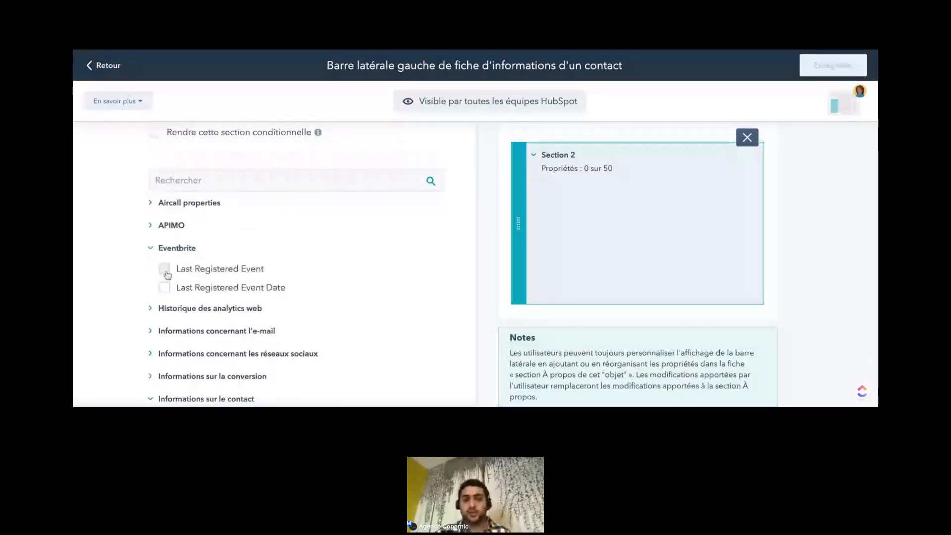
left_click(165, 270)
left_click(164, 289)
scroll(669, 223, "up", 3)
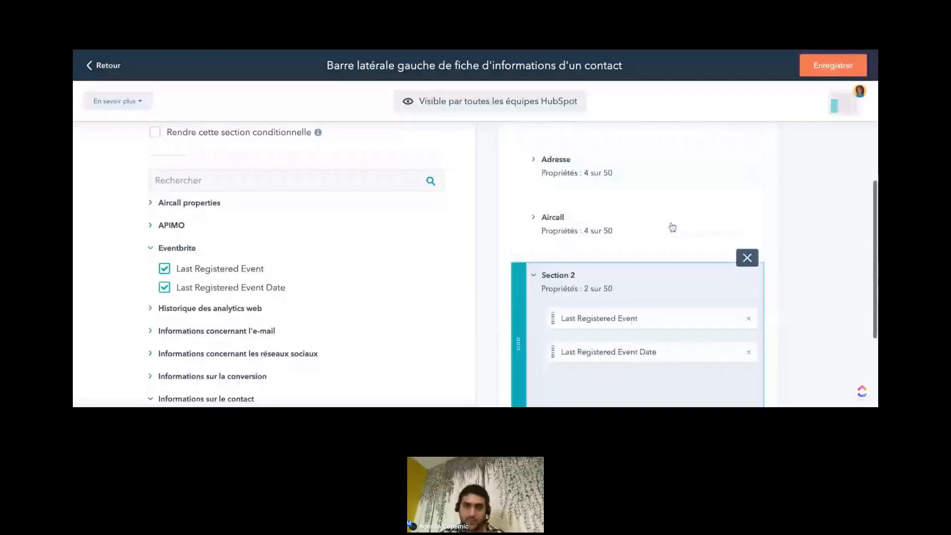
left_click(534, 276)
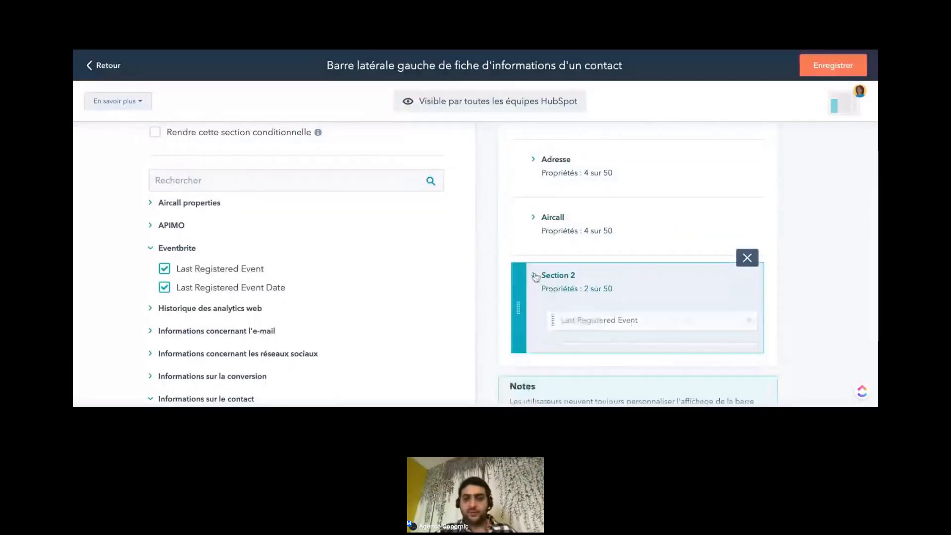
scroll(589, 254, "up", 1)
scroll(589, 254, "up", 1)
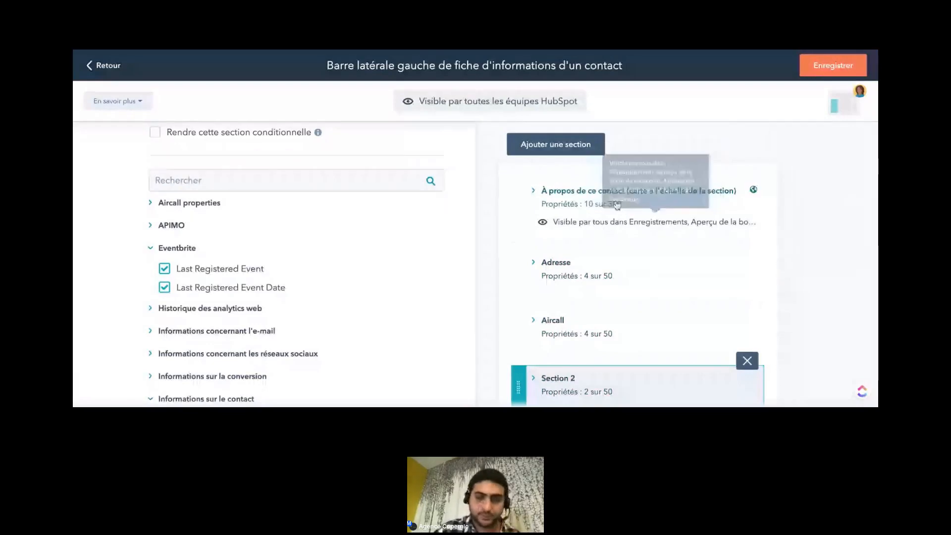
Step: Leave the default contact sidebar editor and discard its unsaved changes
scroll(453, 243, "up", 1)
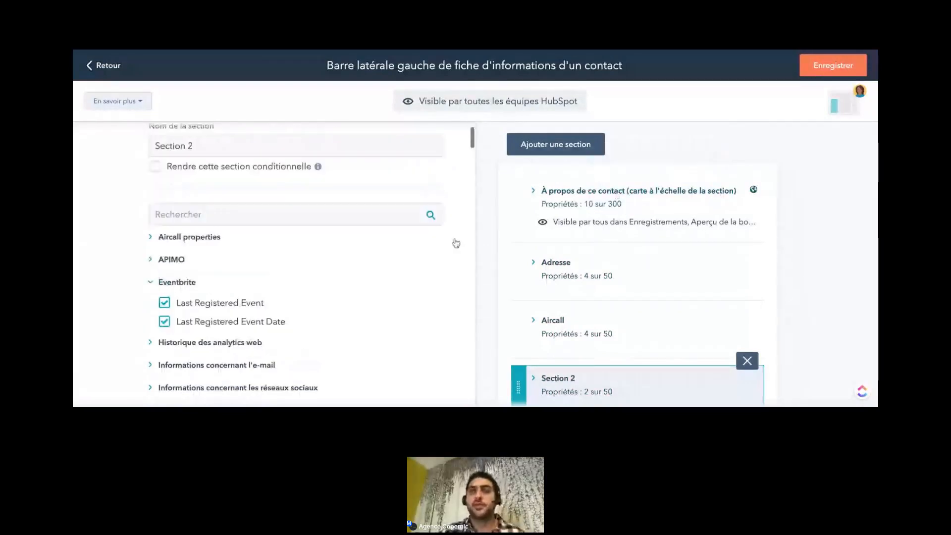
scroll(456, 242, "up", 2)
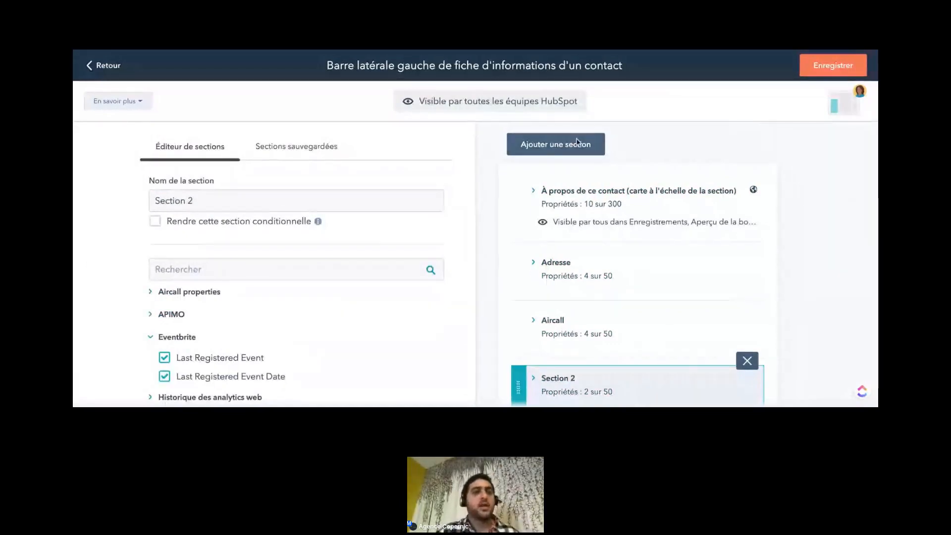
left_click(104, 67)
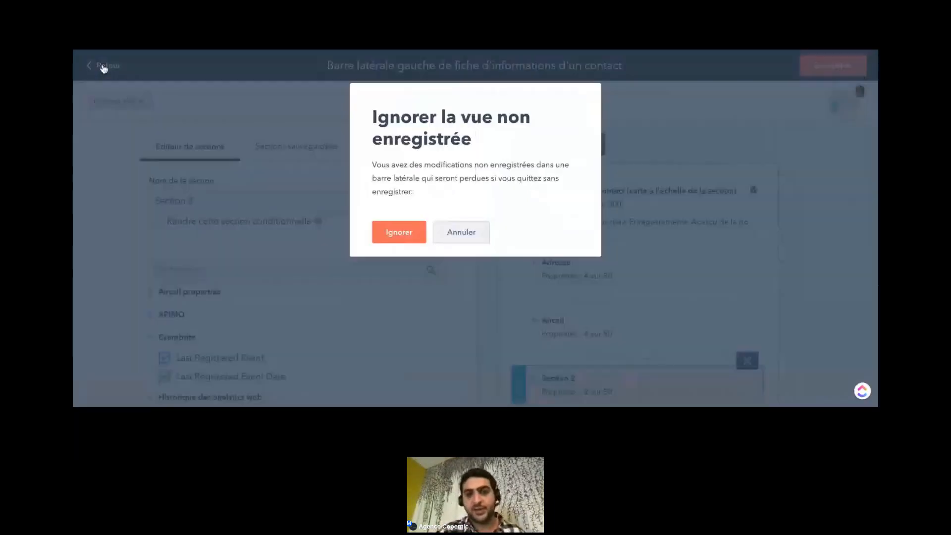
left_click(402, 232)
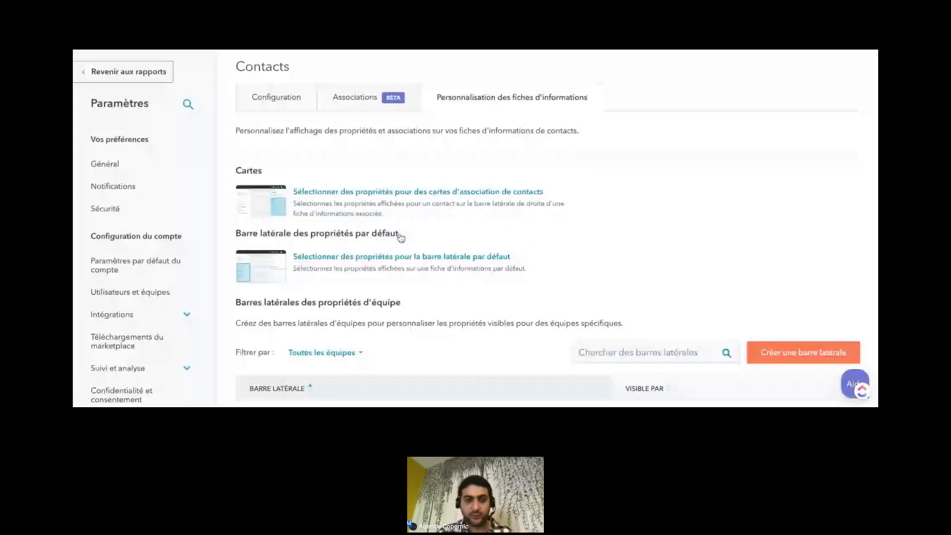
Step: Open the record customization settings for the Entreprises object and review the card, default sidebar and team sidebar options
scroll(152, 292, "down", 3)
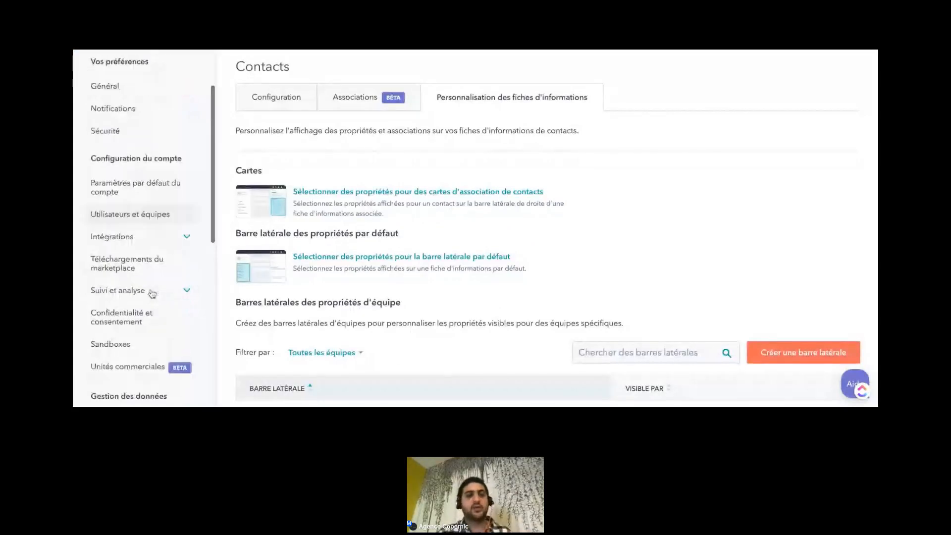
scroll(152, 294, "down", 9)
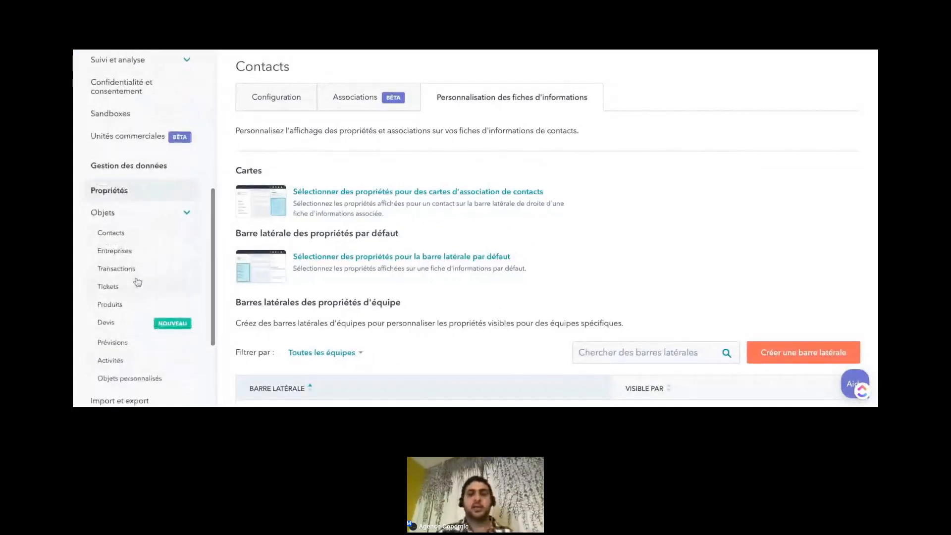
scroll(132, 258, "down", 1)
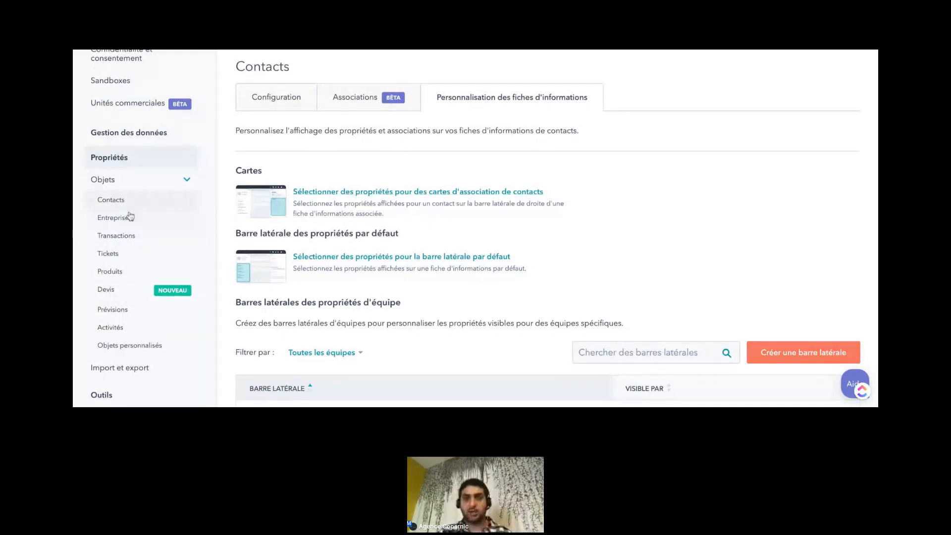
left_click(129, 218)
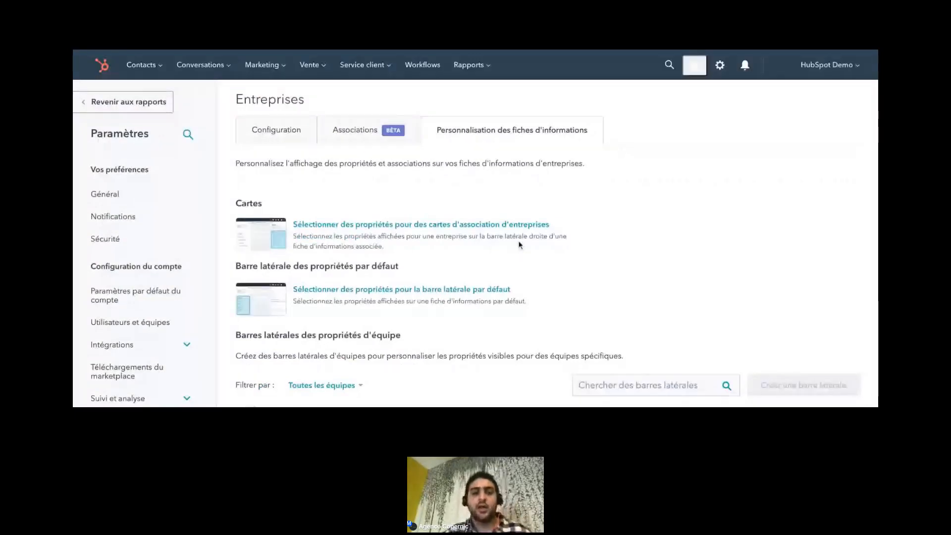
scroll(519, 244, "down", 3)
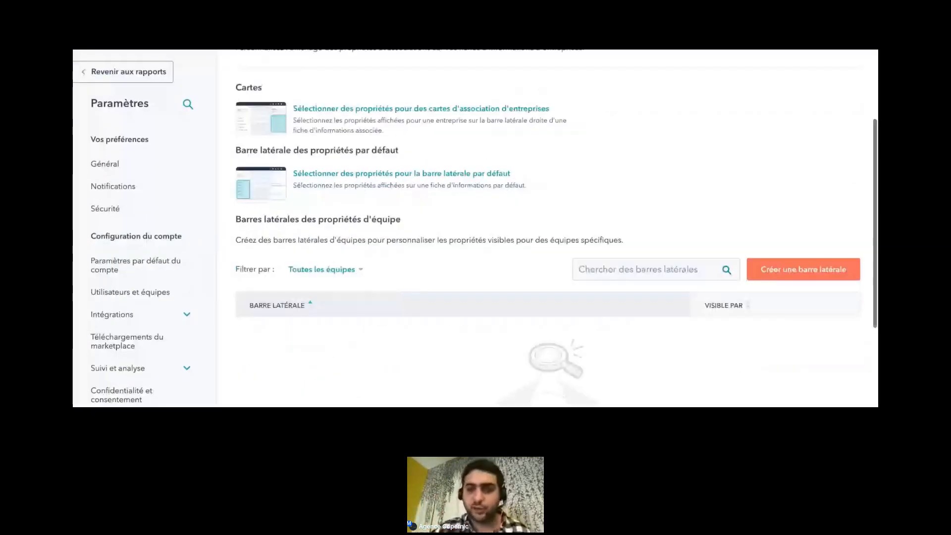
scroll(612, 238, "up", 1)
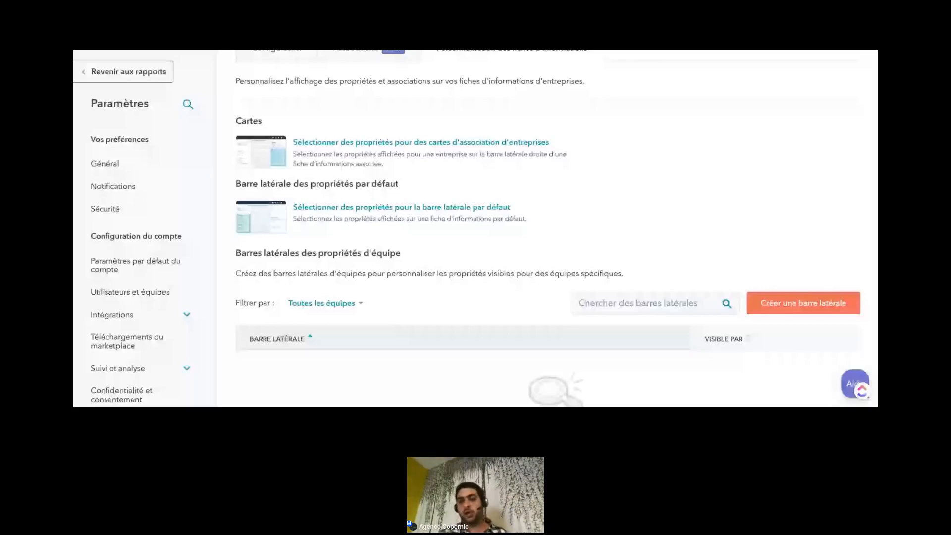
left_click(790, 309)
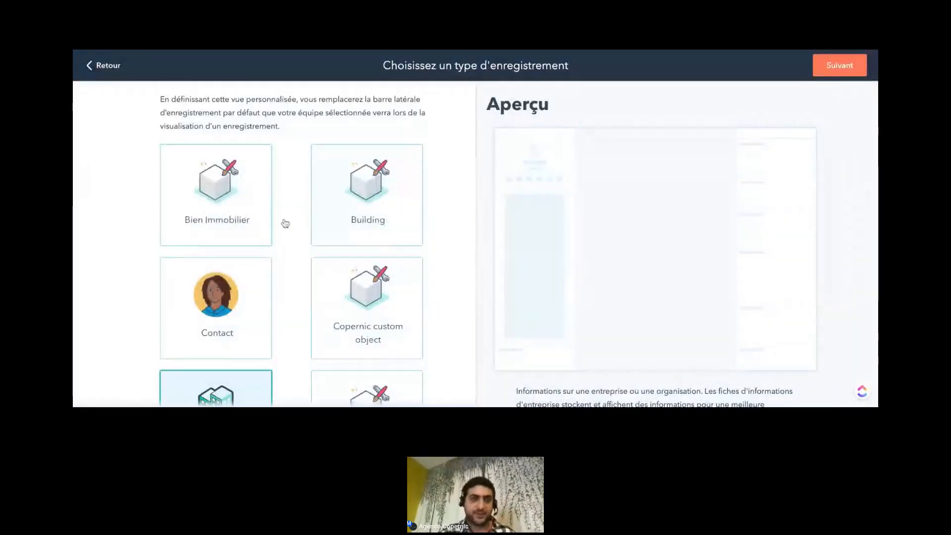
scroll(285, 223, "down", 2)
left_click(253, 255)
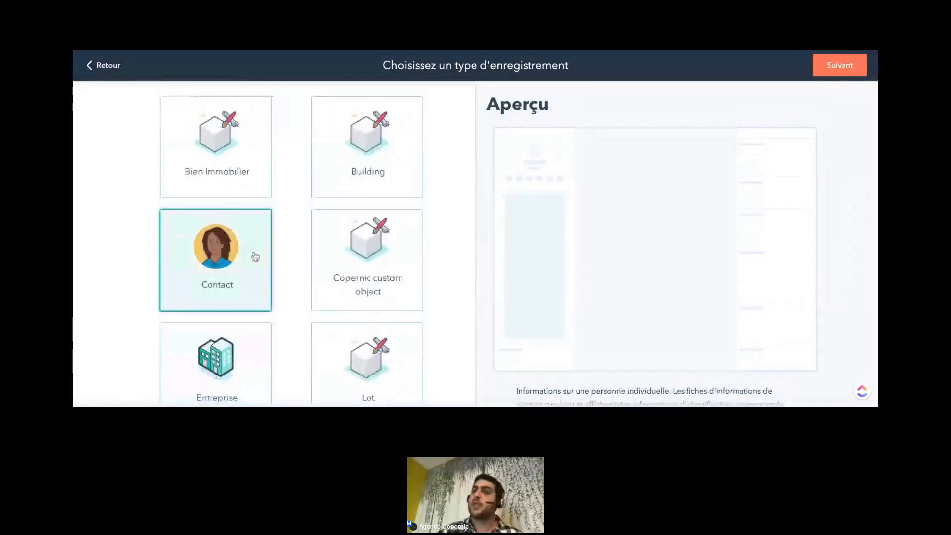
left_click(119, 74)
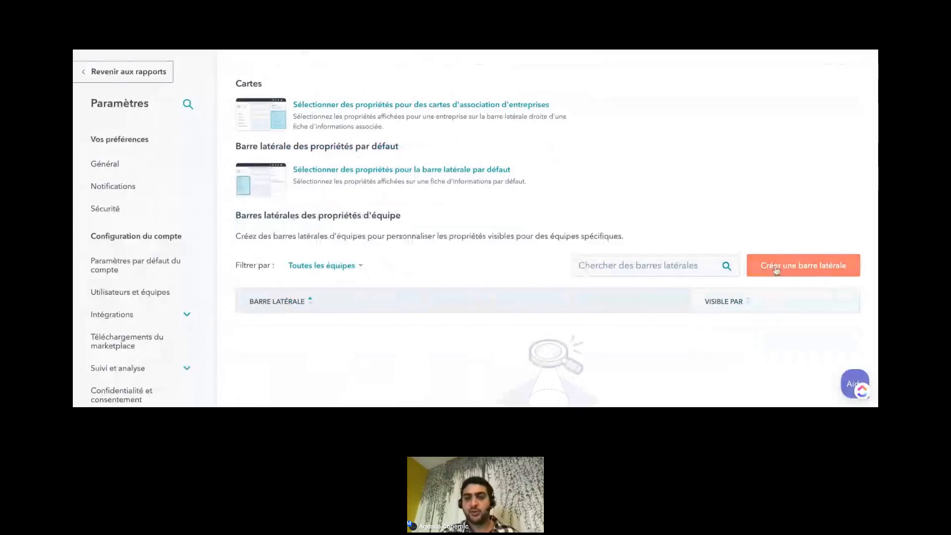
Step: Create a team property sidebar for the Contact record type and continue to its section editor
scroll(792, 275, "up", 1)
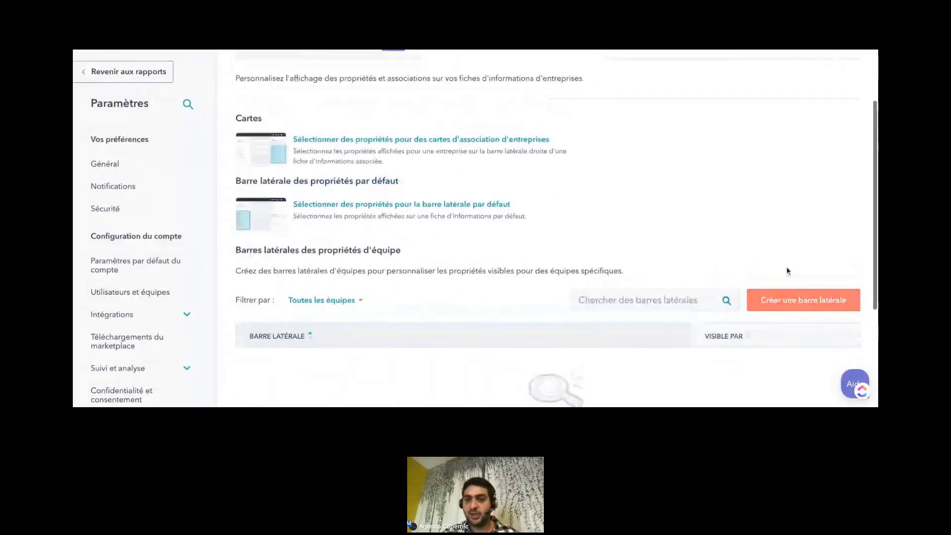
scroll(800, 276, "up", 1)
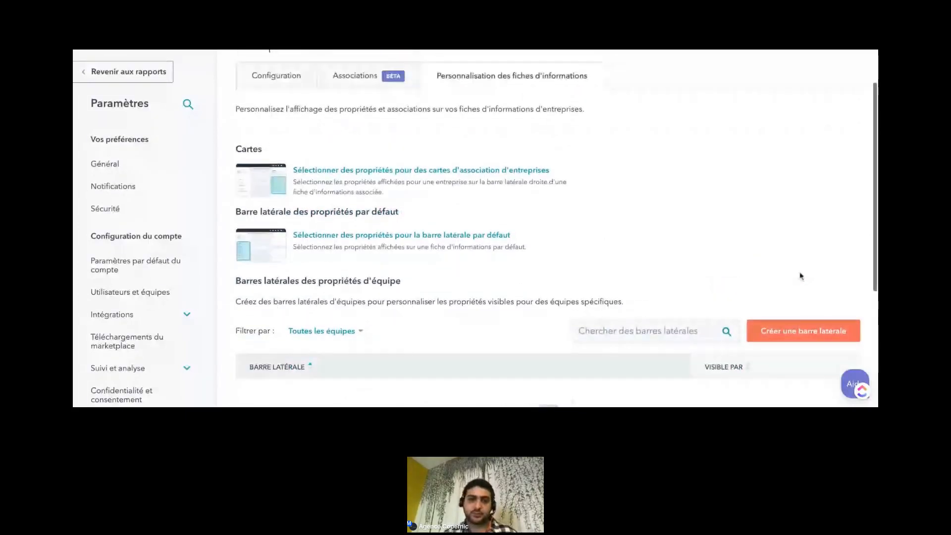
scroll(800, 276, "up", 1)
left_click(799, 346)
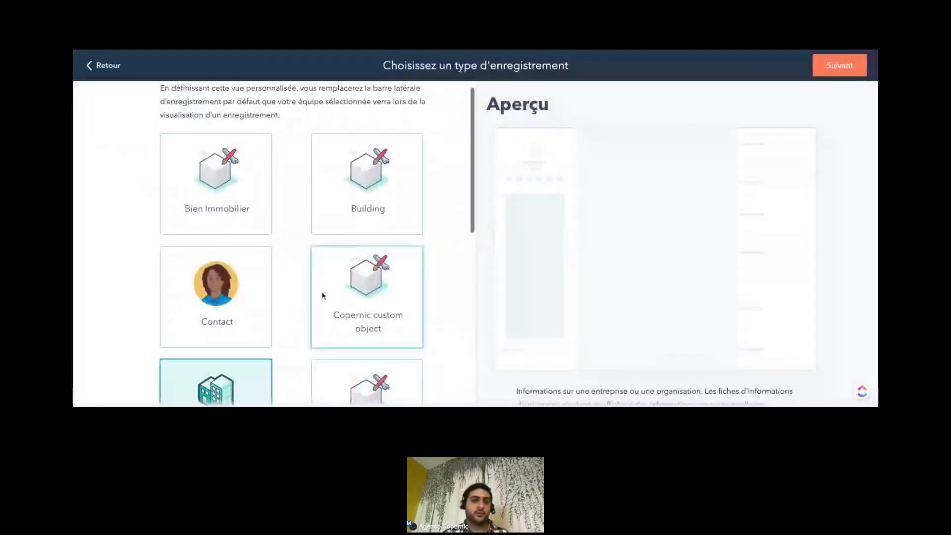
scroll(298, 278, "down", 1)
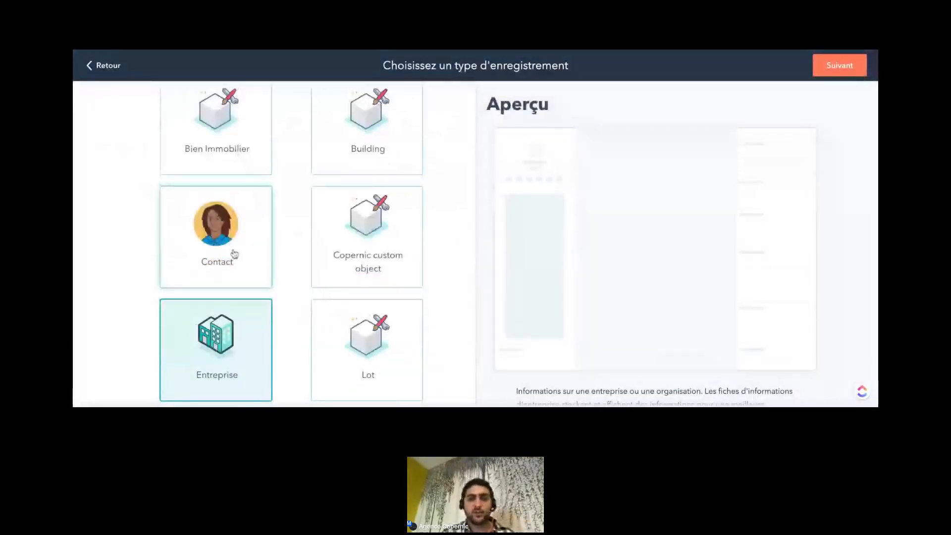
left_click(235, 254)
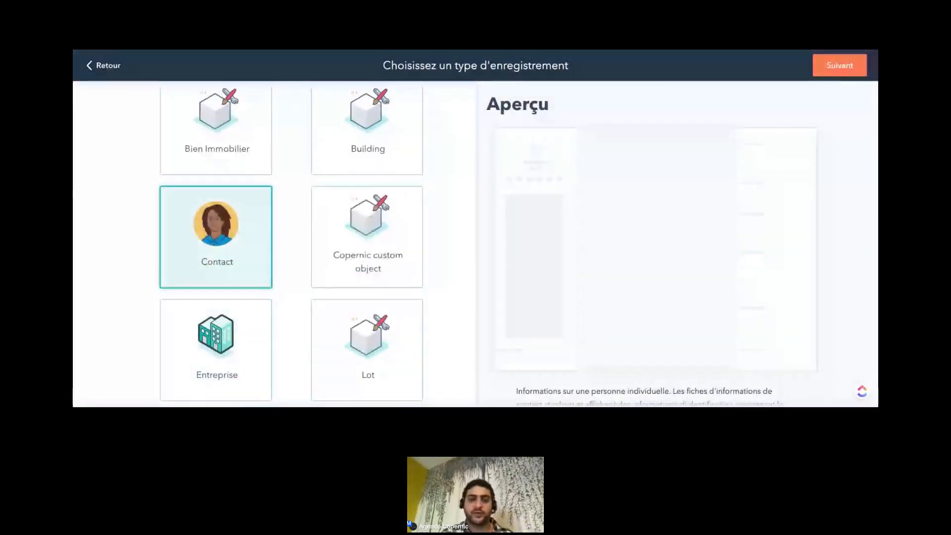
left_click(845, 74)
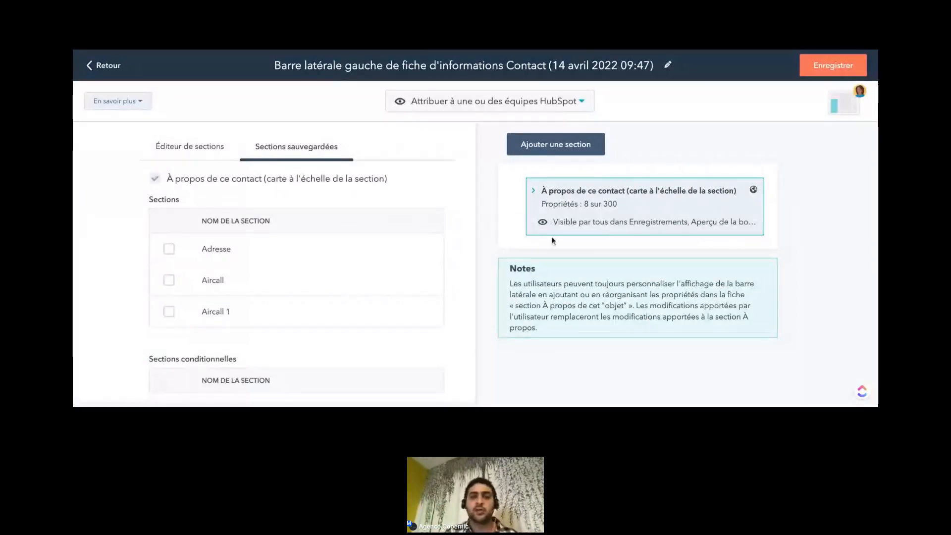
Step: Add a section named section 2 to the team's contact sidebar
left_click(561, 151)
type("section 2")
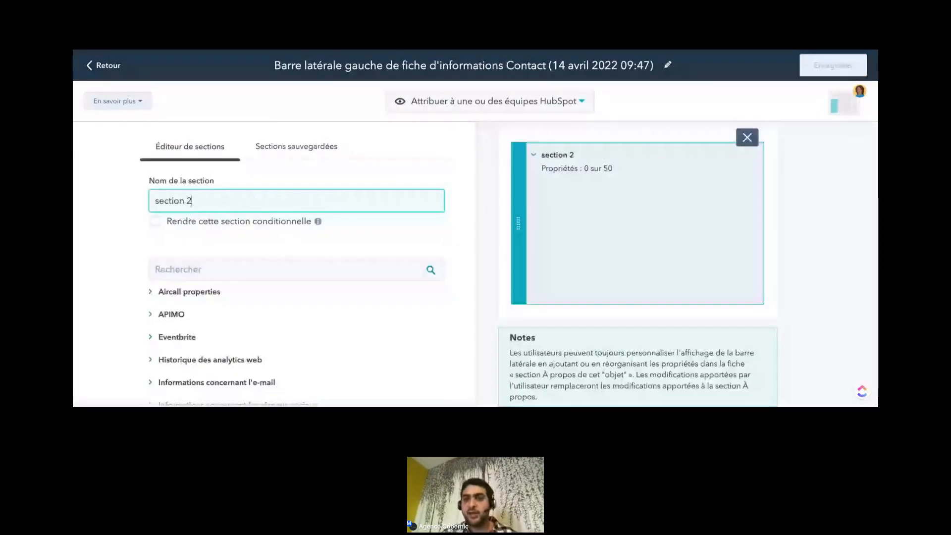
scroll(806, 224, "up", 3)
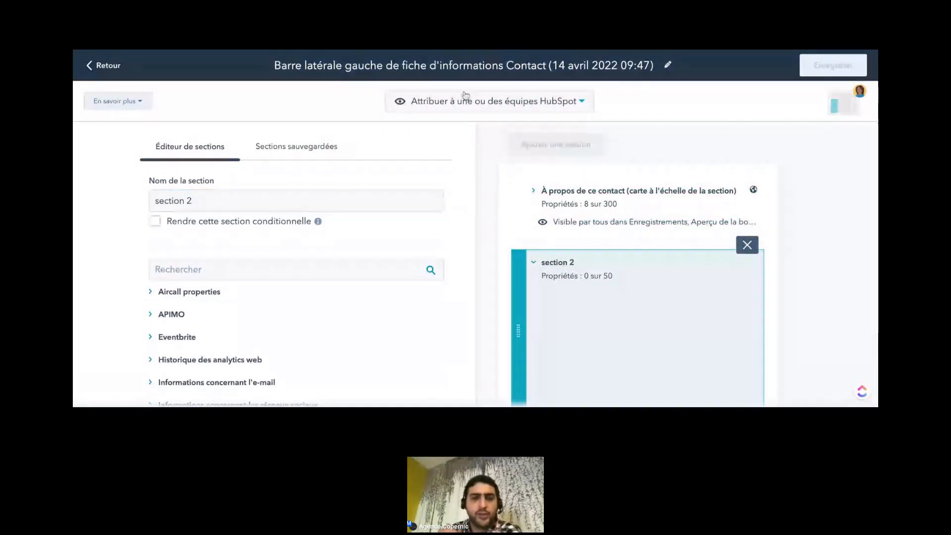
Step: Assign the contact sidebar to the Sales team
left_click(521, 106)
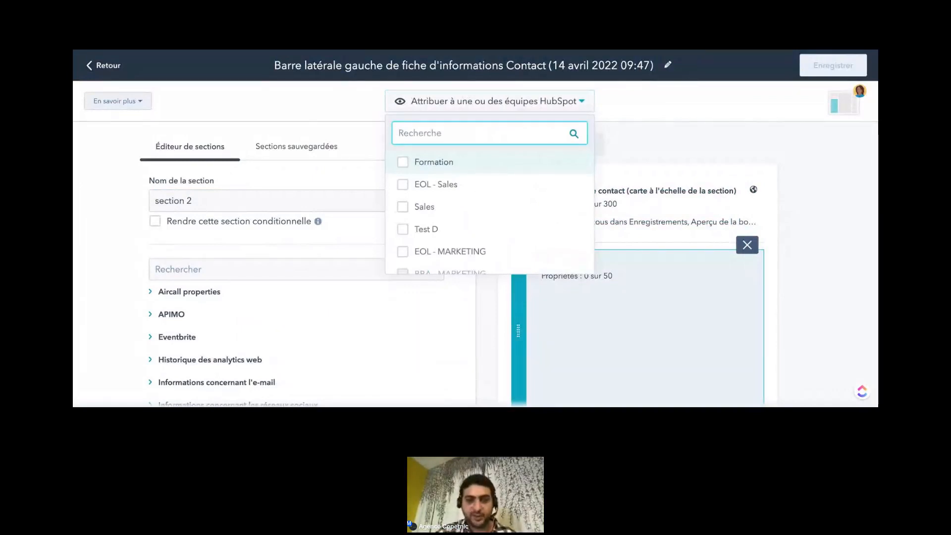
scroll(524, 218, "down", 1)
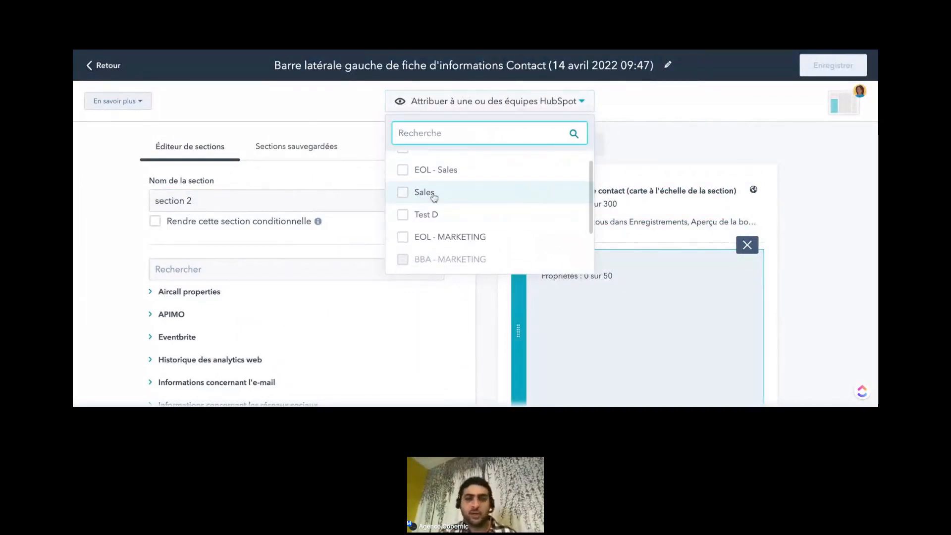
left_click(434, 198)
left_click(866, 190)
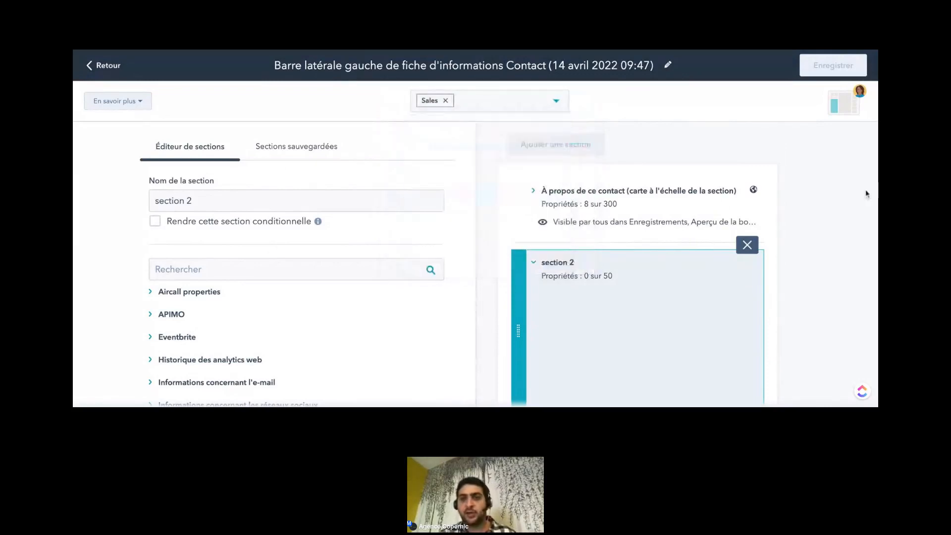
left_click(546, 64)
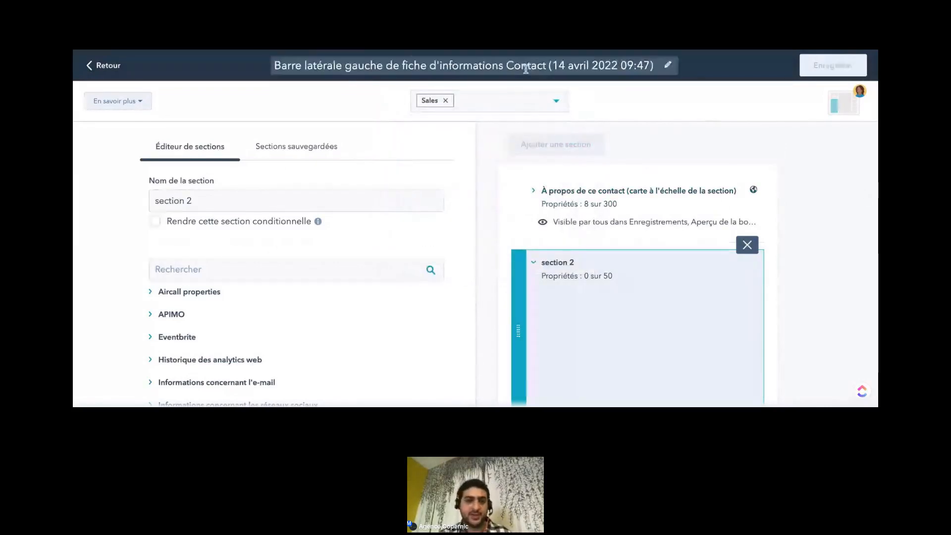
Step: Add the Aircall properties Last Aircall call outcome and Last Aircall call timestamp to section 2
scroll(317, 258, "down", 1)
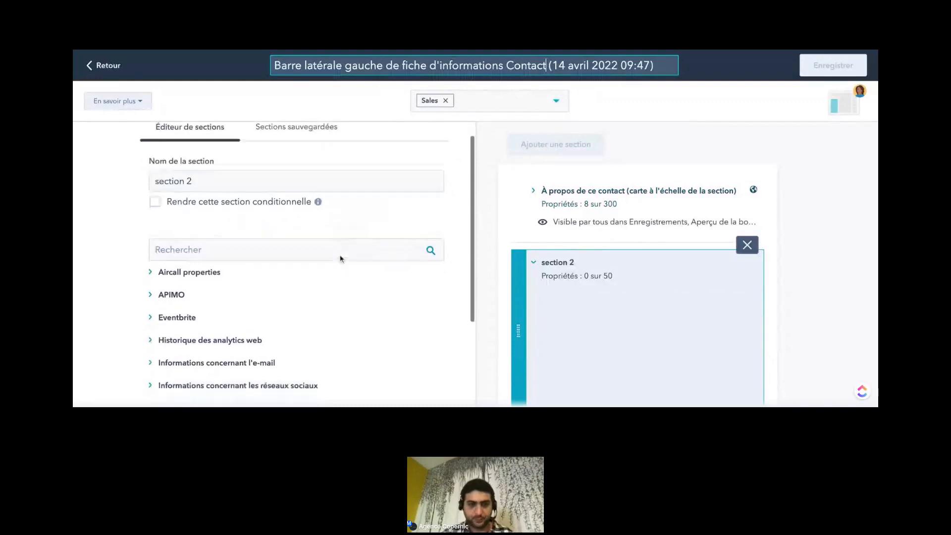
left_click(191, 270)
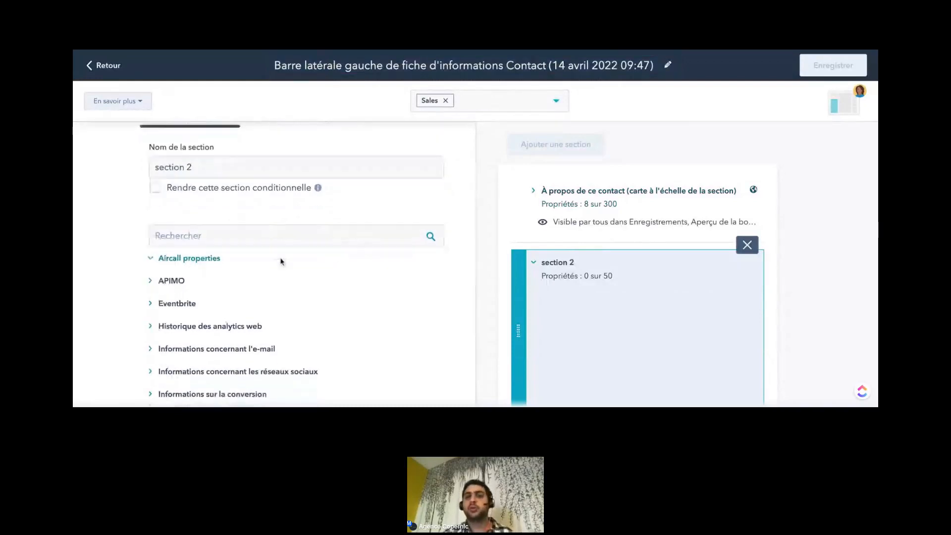
scroll(280, 261, "down", 1)
left_click(164, 245)
left_click(178, 267)
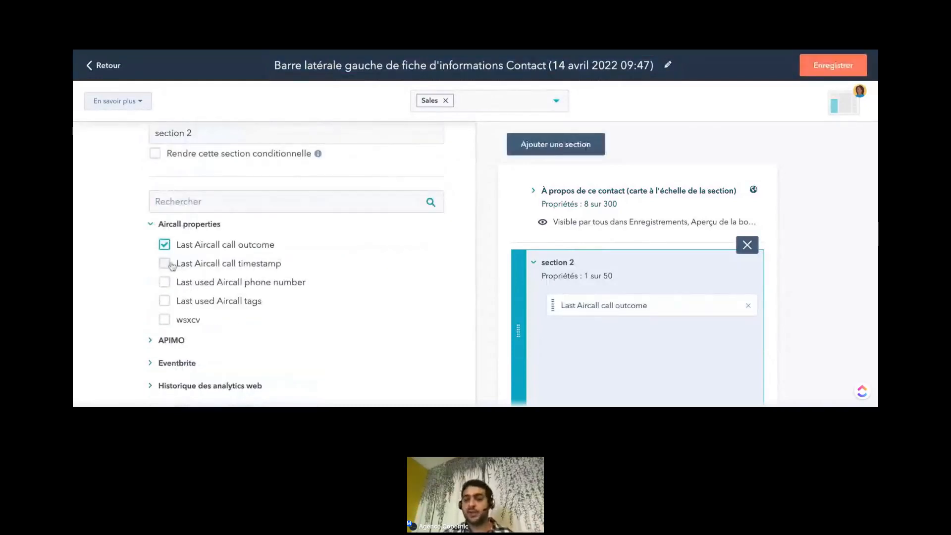
Step: Save the contact sidebar with section 2 and publish it to the Sales team
scroll(658, 334, "down", 1)
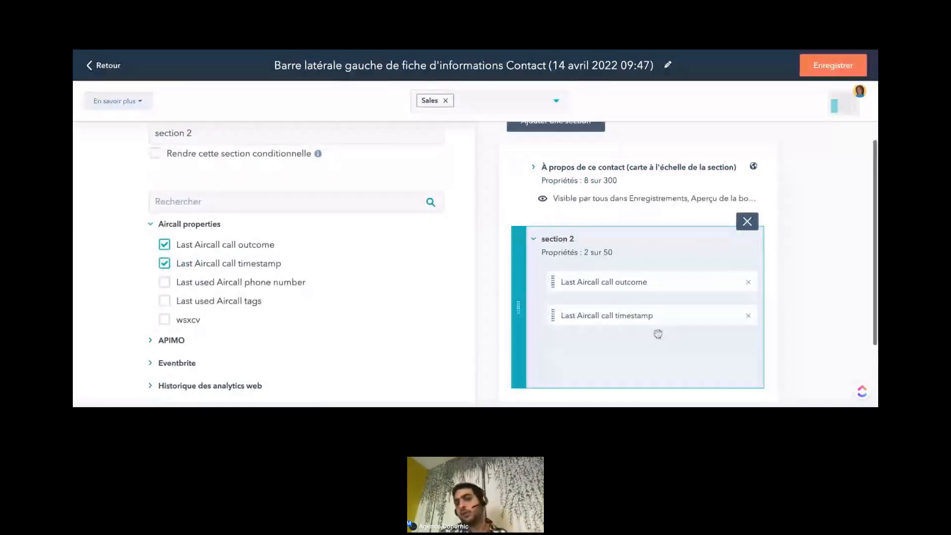
scroll(658, 334, "down", 1)
scroll(465, 247, "up", 1)
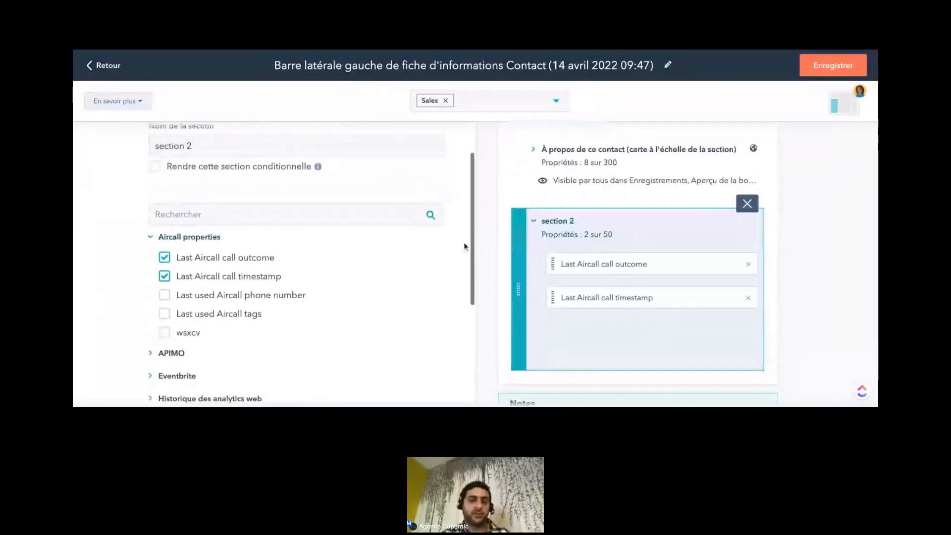
scroll(464, 242, "up", 1)
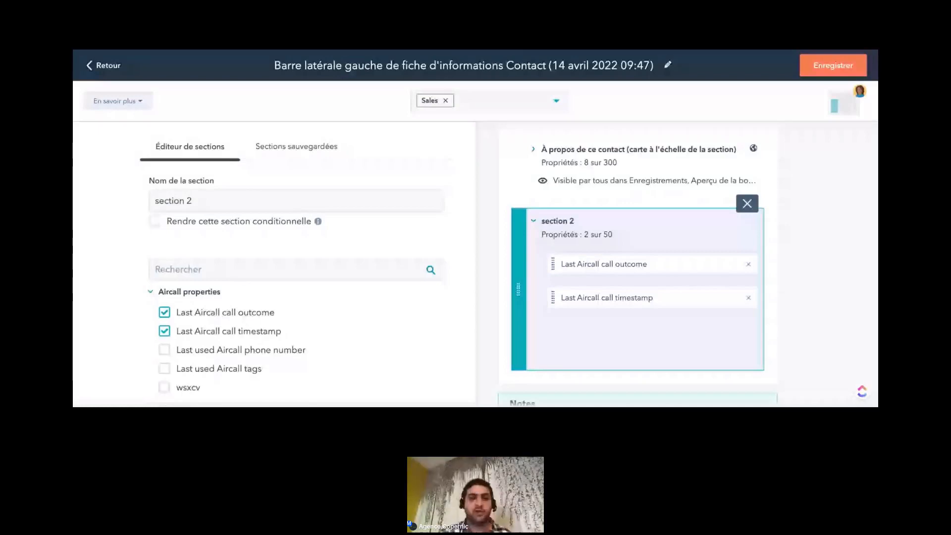
scroll(559, 206, "up", 1)
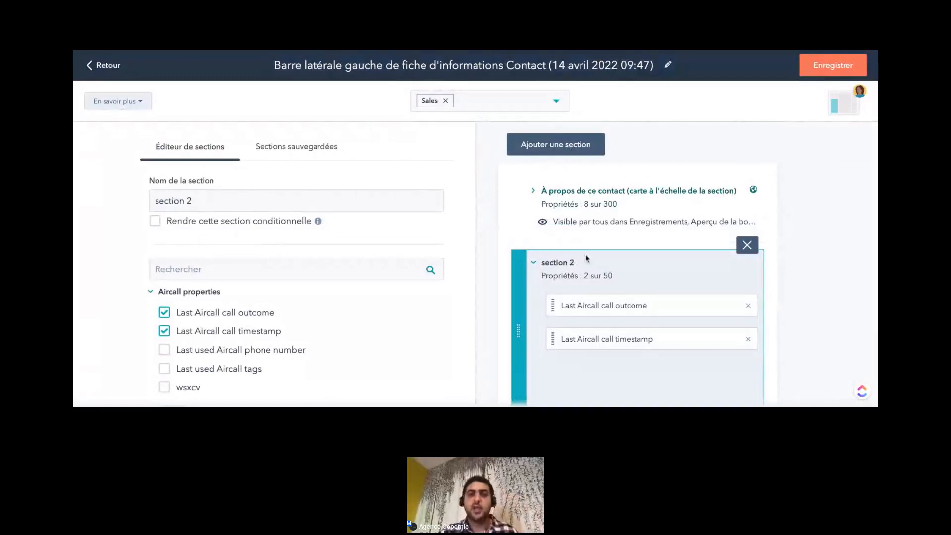
scroll(644, 243, "down", 1)
scroll(546, 286, "down", 3)
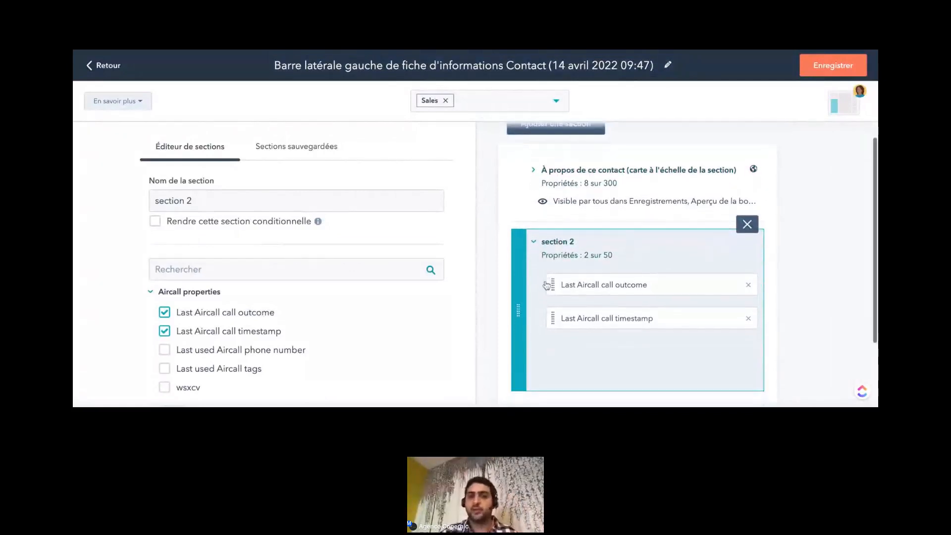
scroll(546, 286, "up", 3)
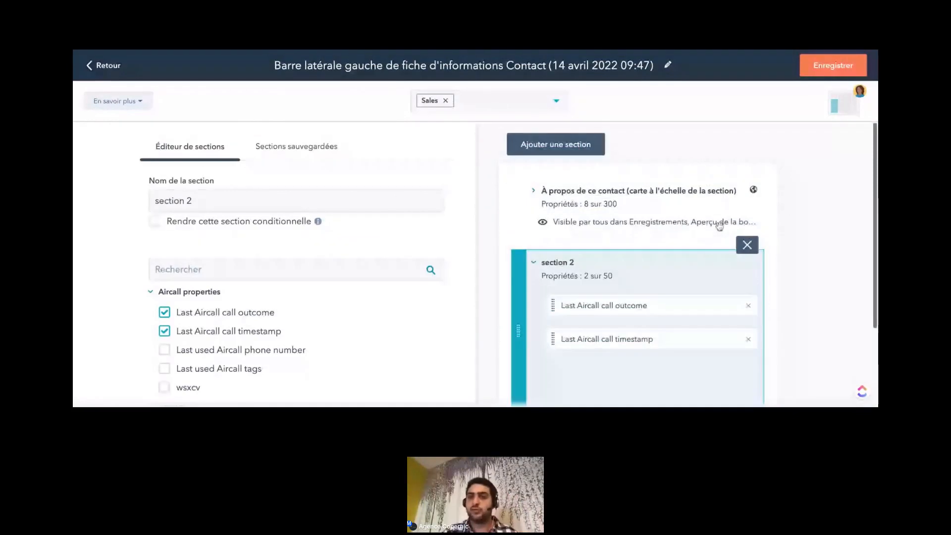
left_click(834, 66)
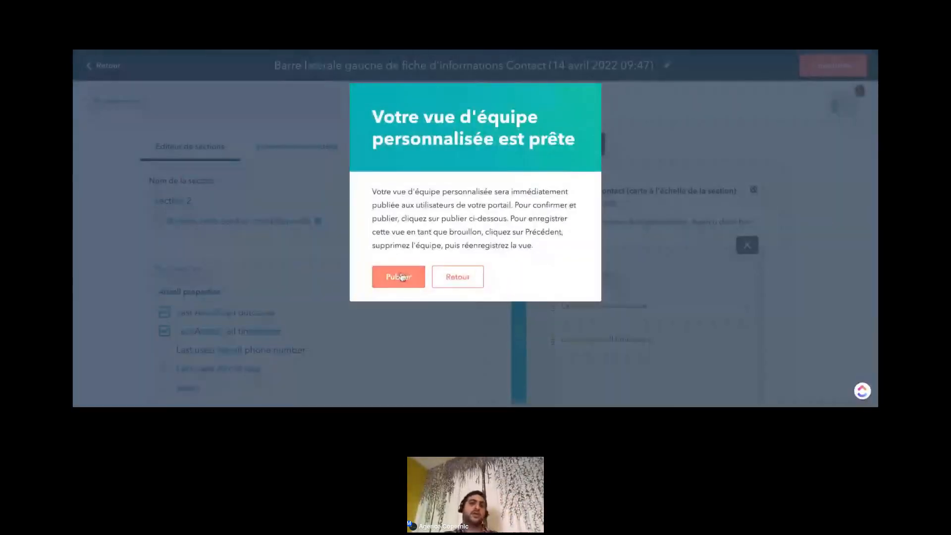
left_click(403, 277)
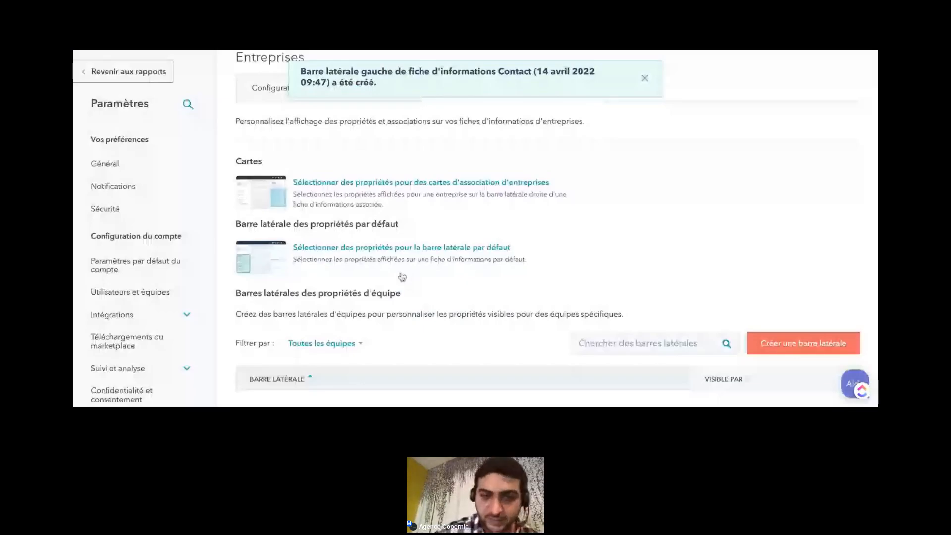
Step: Leave the record customization settings for the contacts list and review the columns it displays
scroll(526, 290, "down", 5)
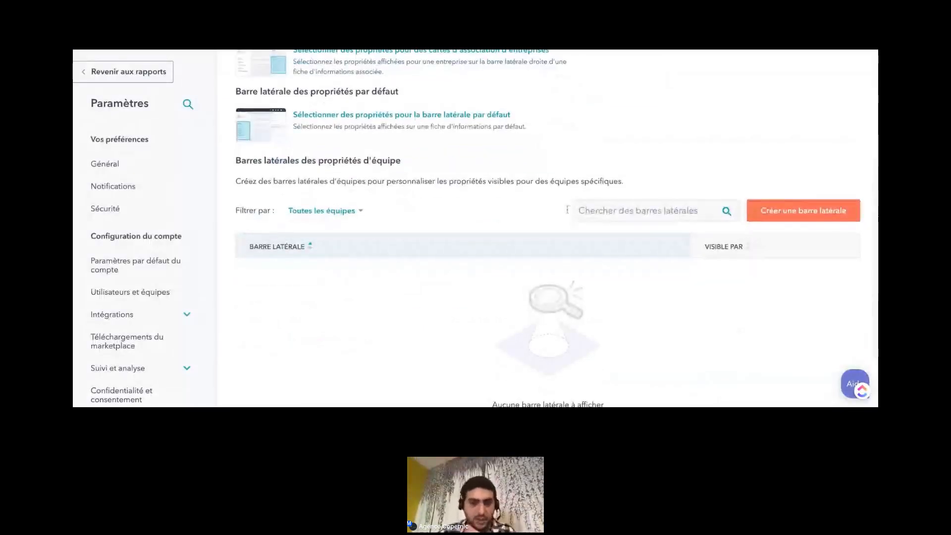
scroll(568, 209, "up", 5)
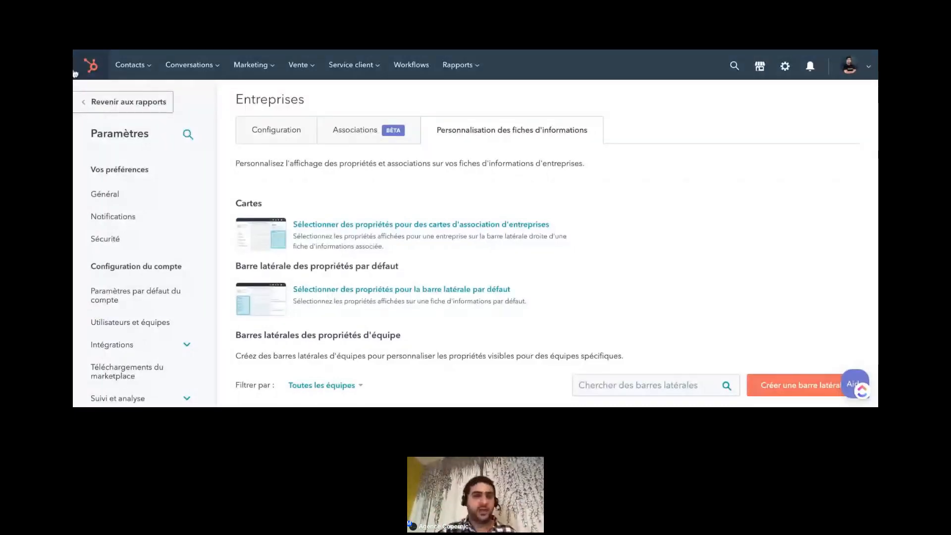
left_click(130, 65)
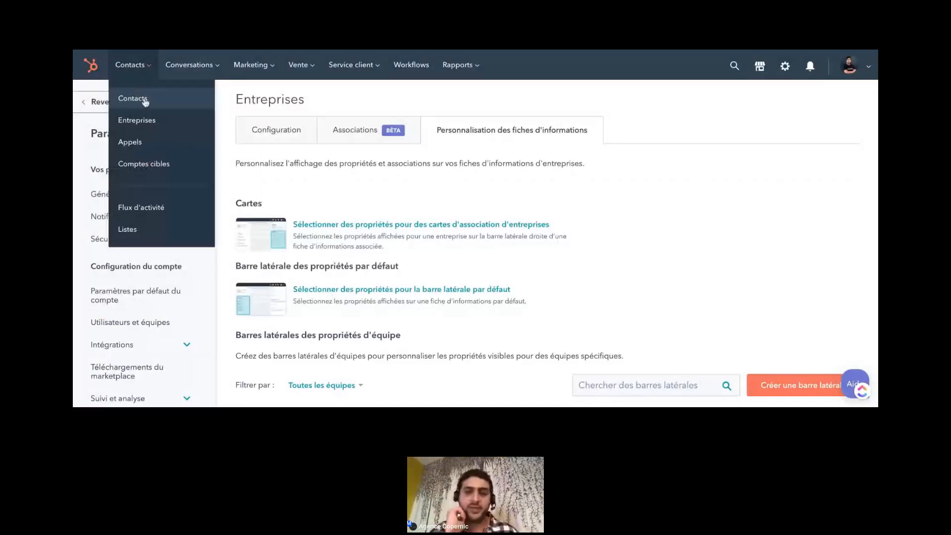
left_click(133, 99)
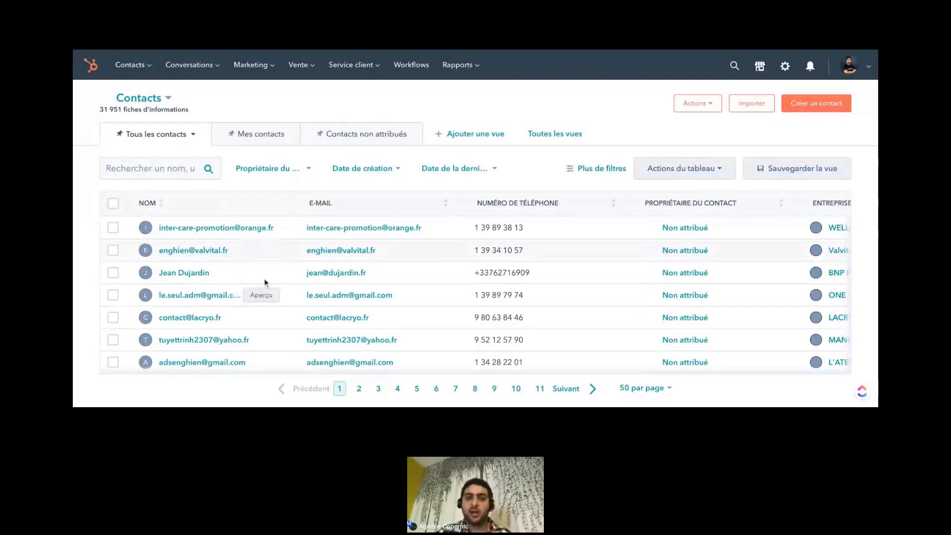
scroll(208, 271, "right", 2)
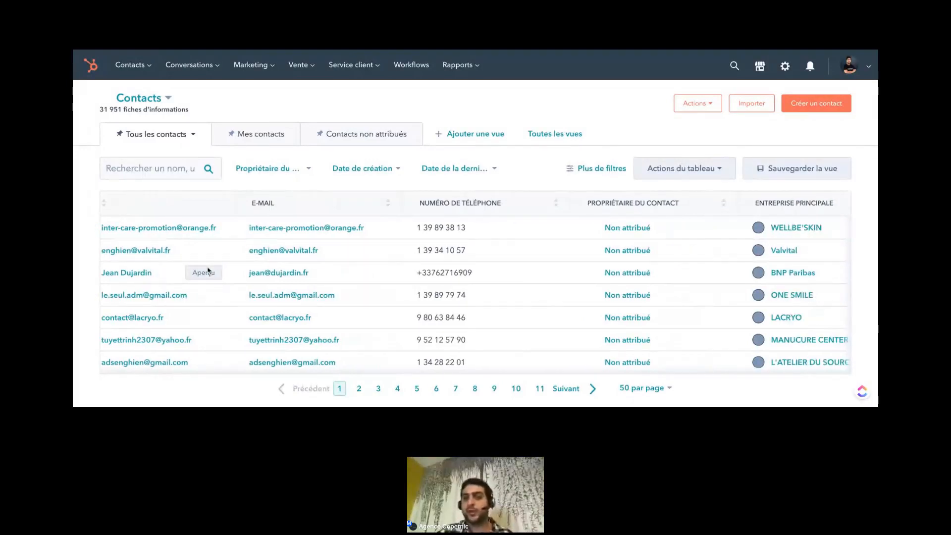
scroll(208, 270, "right", 3)
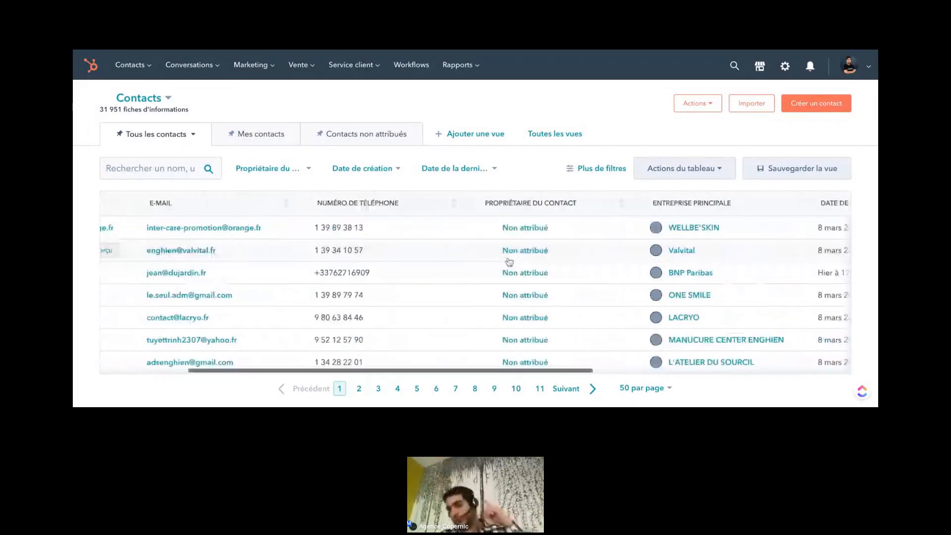
scroll(510, 262, "right", 3)
scroll(446, 274, "left", 8)
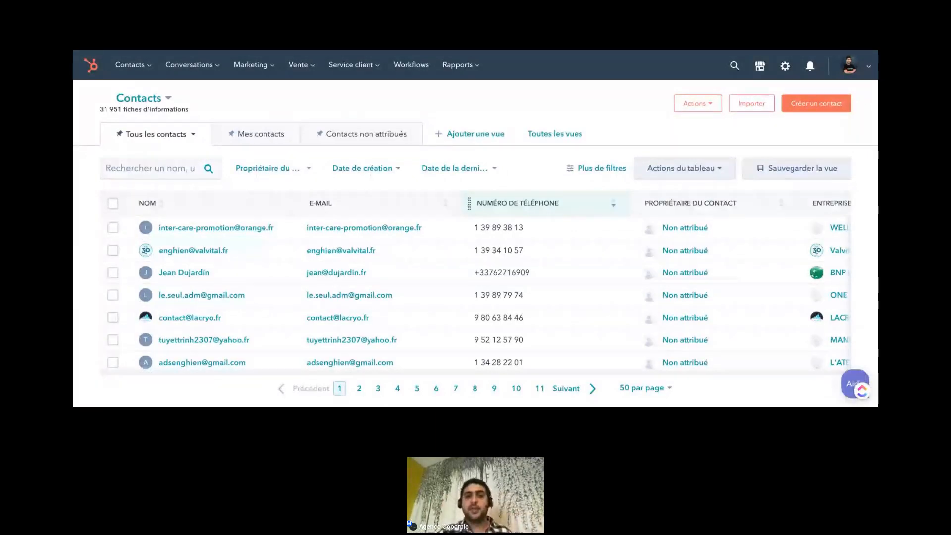
Step: Create a new saved contacts view named Test 2 with private sharing
left_click(474, 135)
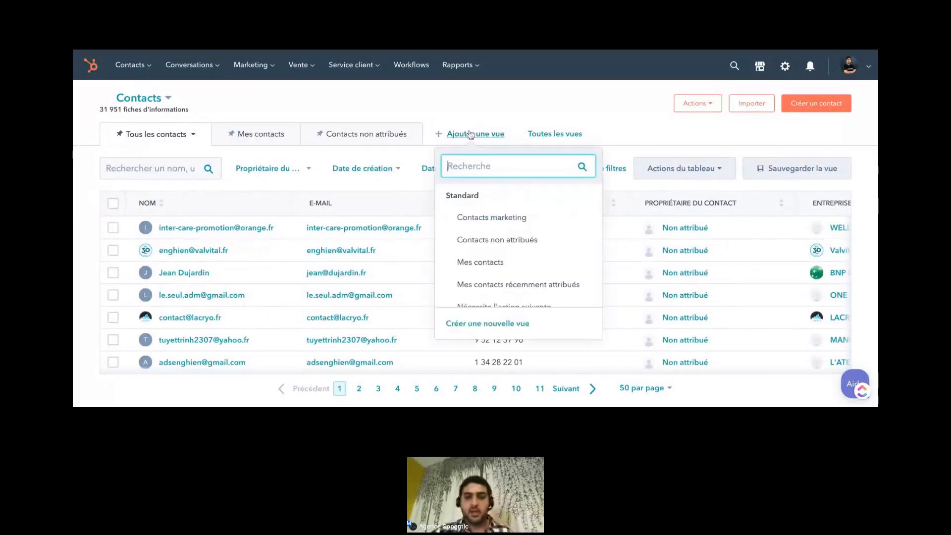
left_click(518, 327)
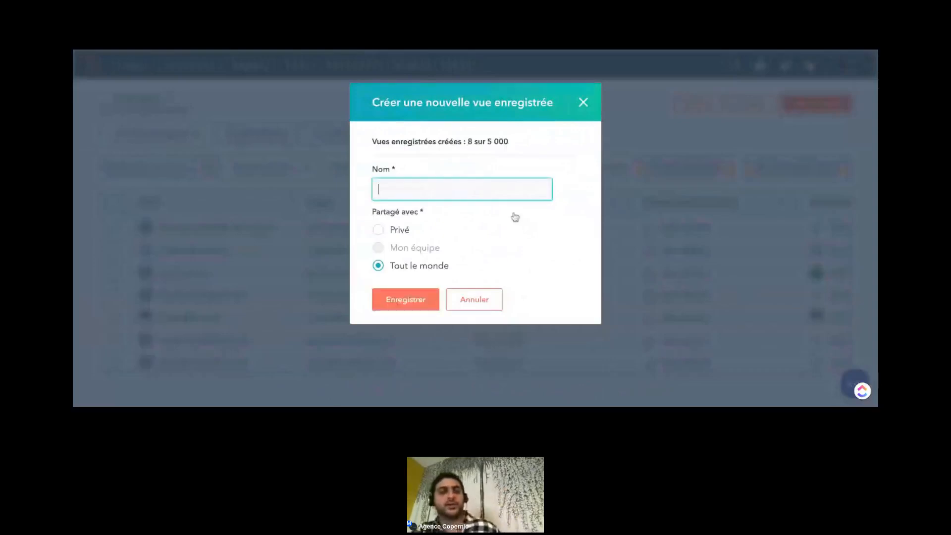
left_click(401, 232)
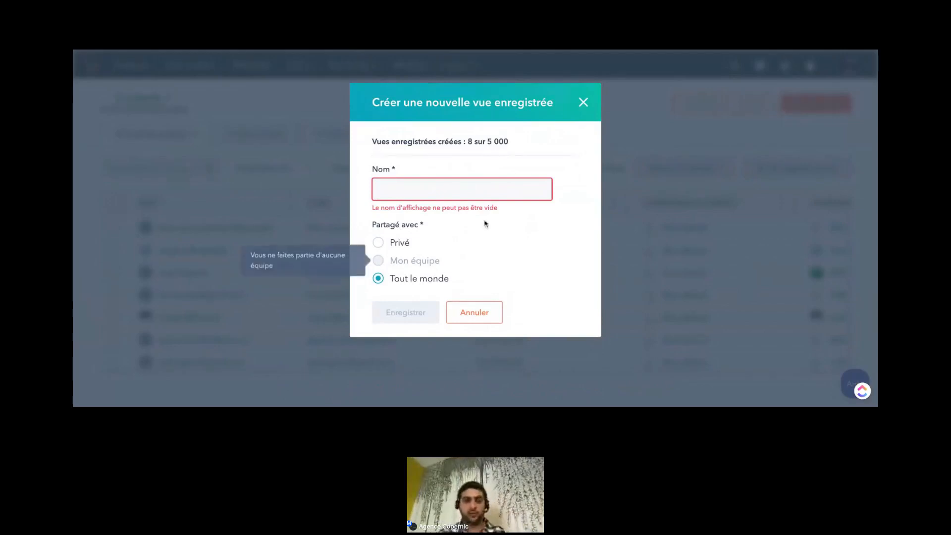
left_click(493, 186)
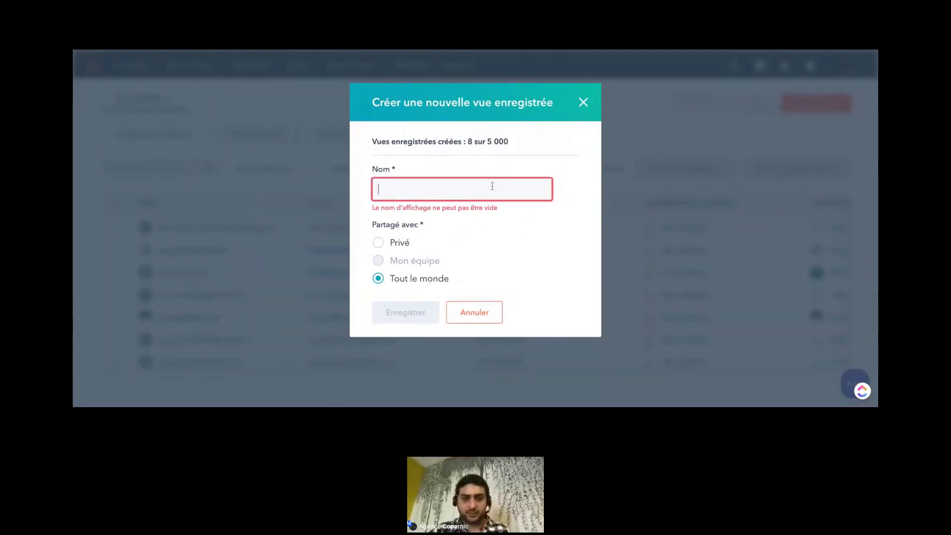
type("Test 22")
key("BackSpace")
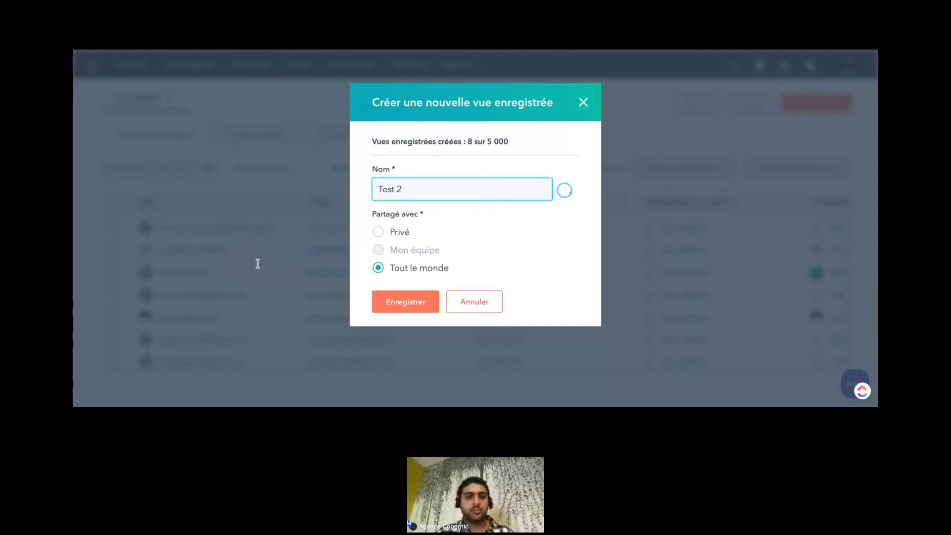
left_click(377, 233)
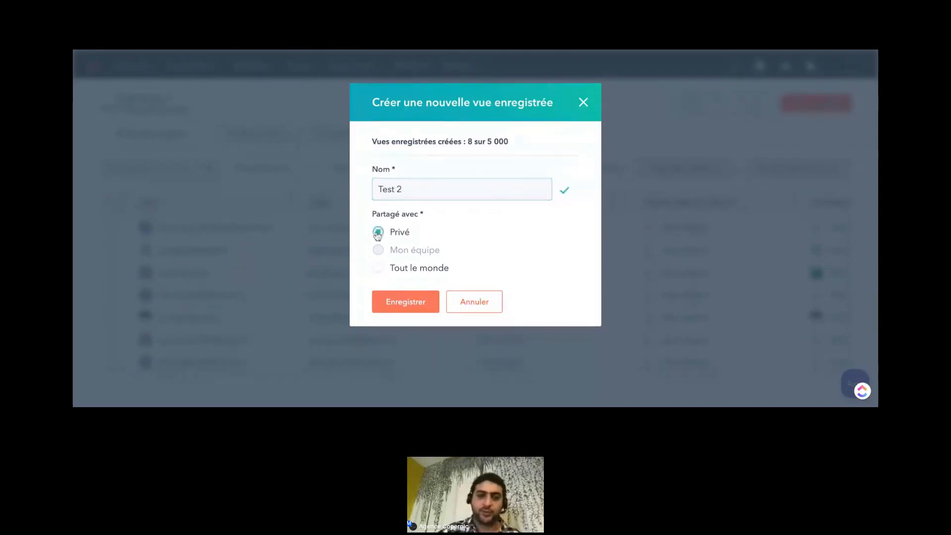
left_click(400, 305)
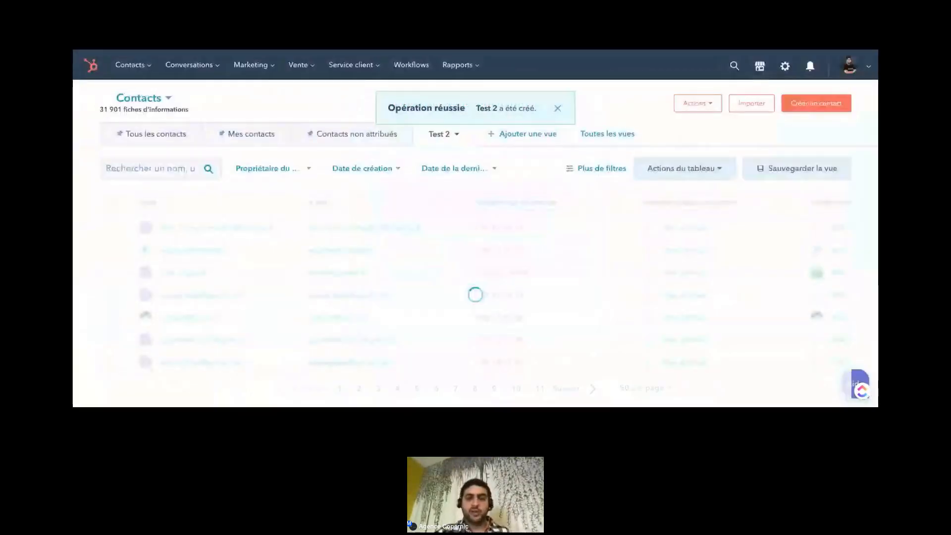
left_click(560, 110)
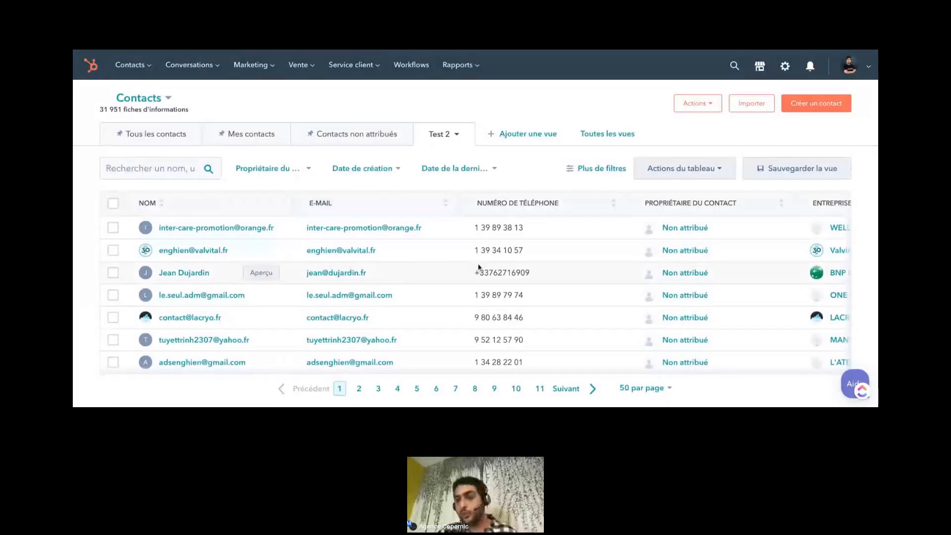
Step: Add the Entreprises associés column to the Test 2 view and place it directly after E-mail
scroll(476, 286, "right", 2)
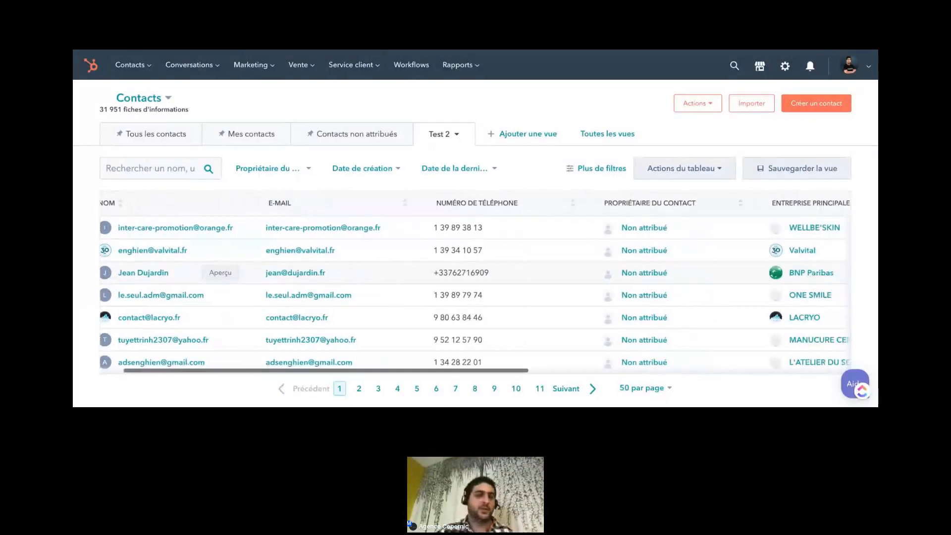
scroll(476, 285, "left", 2)
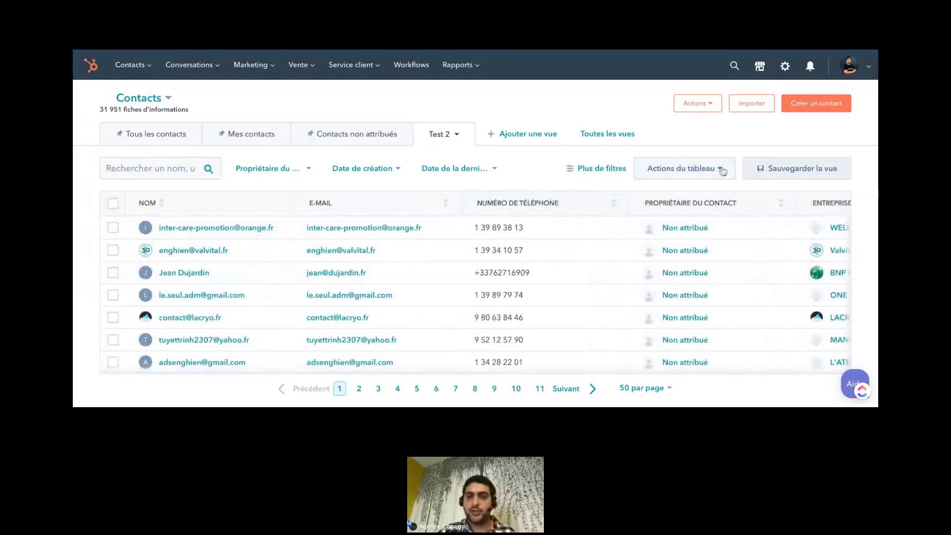
left_click(706, 171)
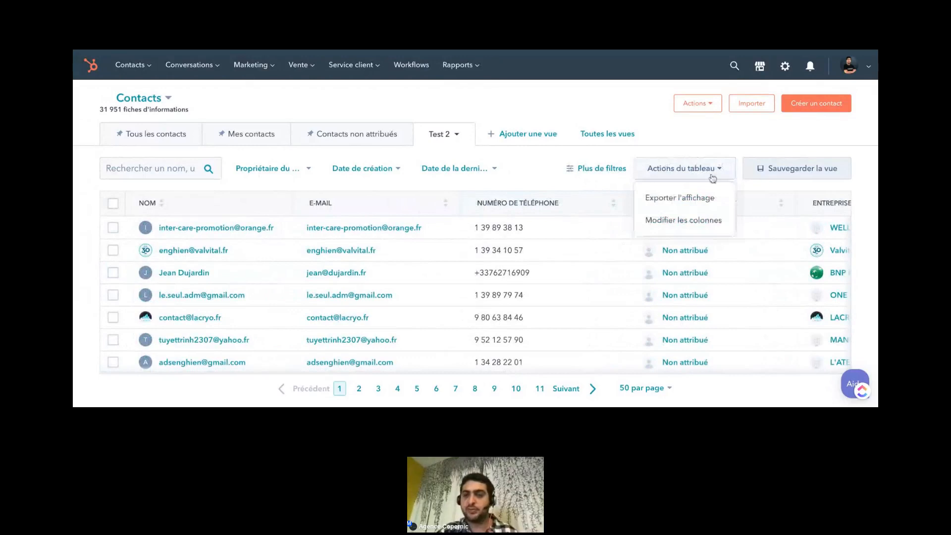
left_click(708, 224)
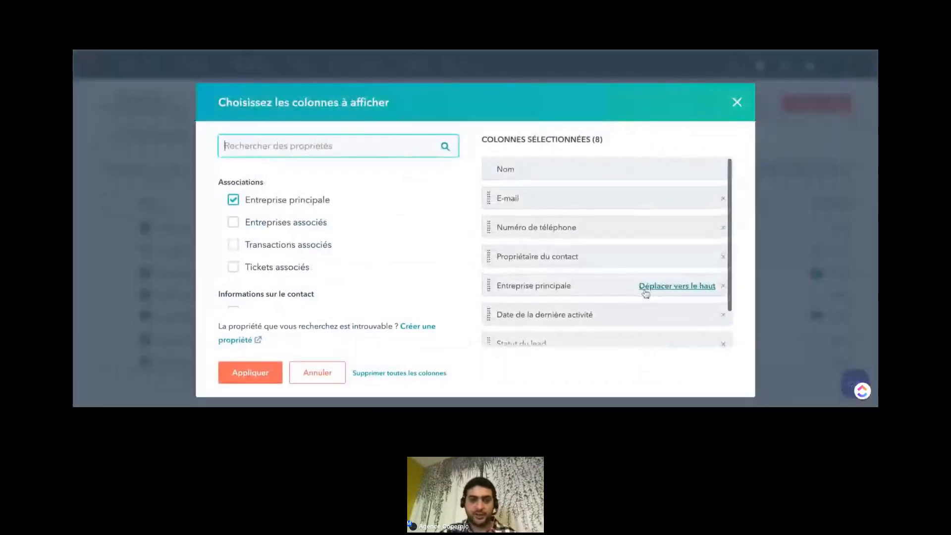
left_click(234, 222)
scroll(529, 276, "down", 2)
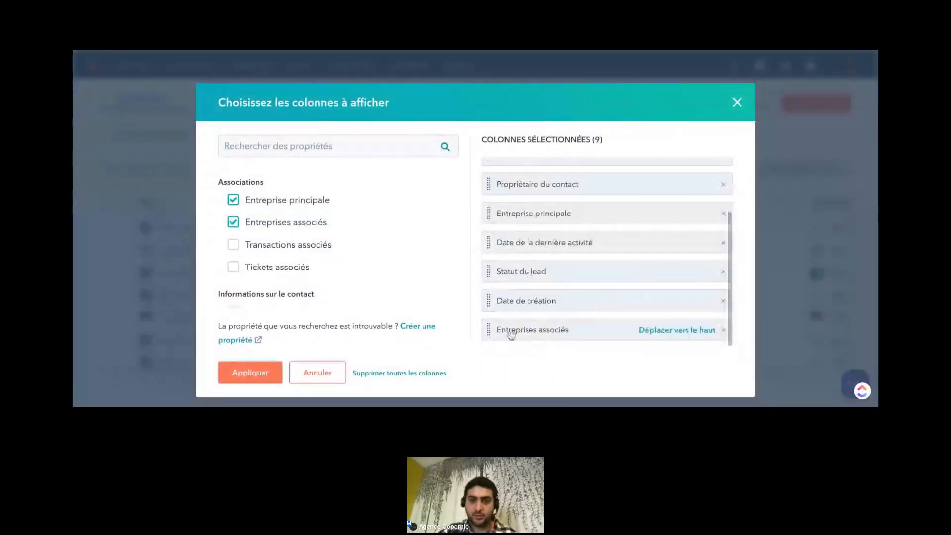
left_click_drag(510, 335, 515, 226)
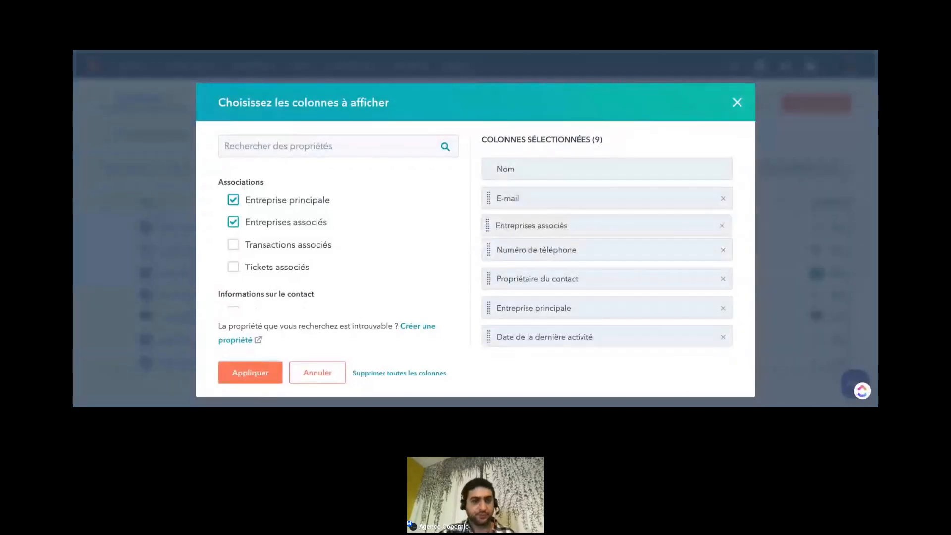
Step: Add the Transactions associés column between E-mail and Entreprises associés, and apply the column selection to the Test 2 view
left_click(234, 251)
scroll(622, 268, "down", 3)
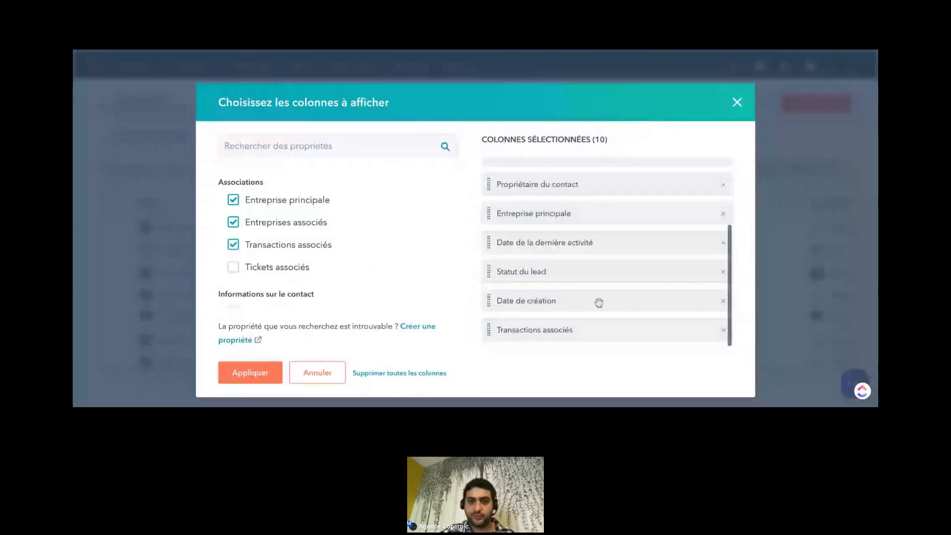
left_click_drag(590, 329, 565, 229)
scroll(585, 251, "down", 2)
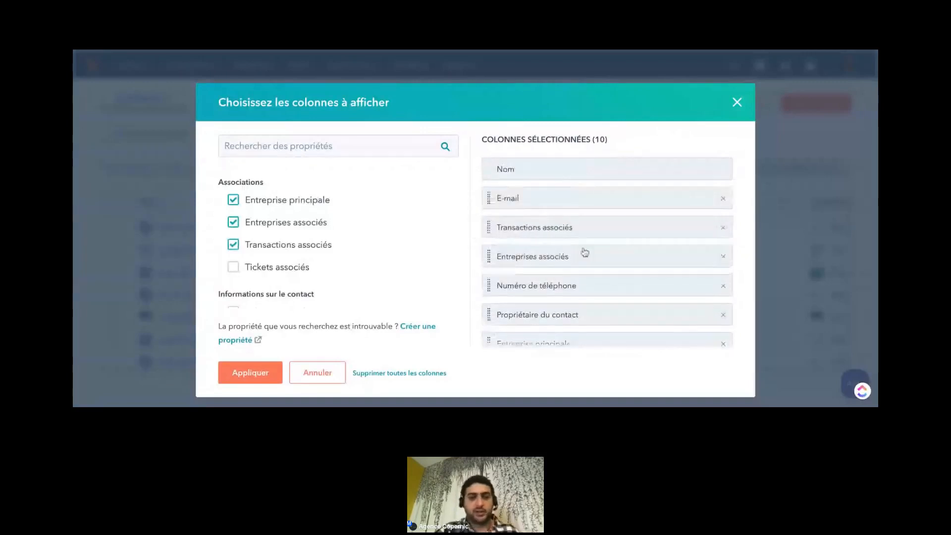
scroll(361, 274, "down", 5)
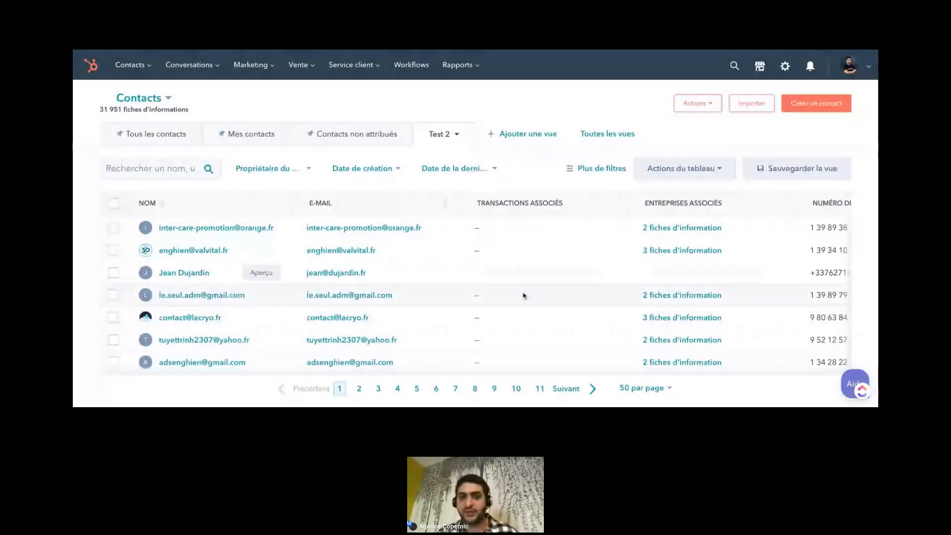
scroll(550, 301, "down", 3)
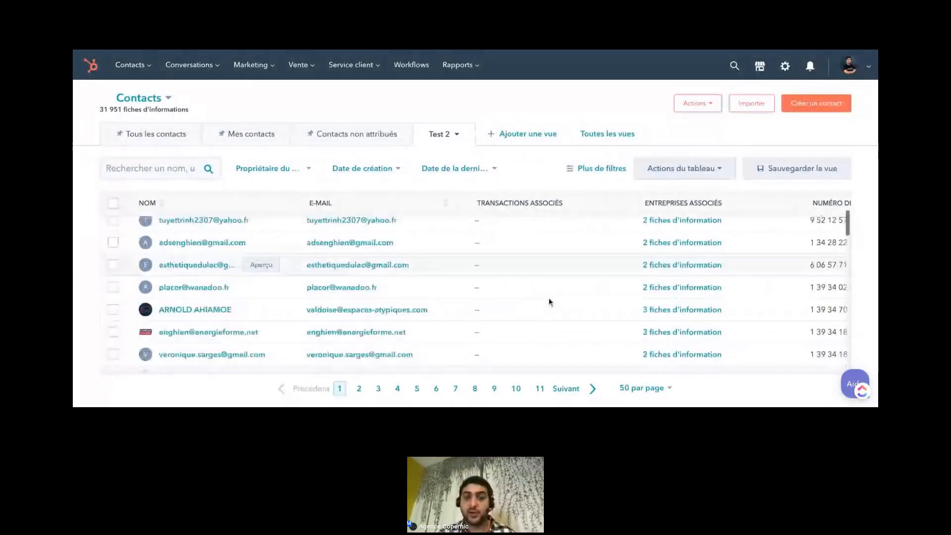
scroll(550, 301, "up", 3)
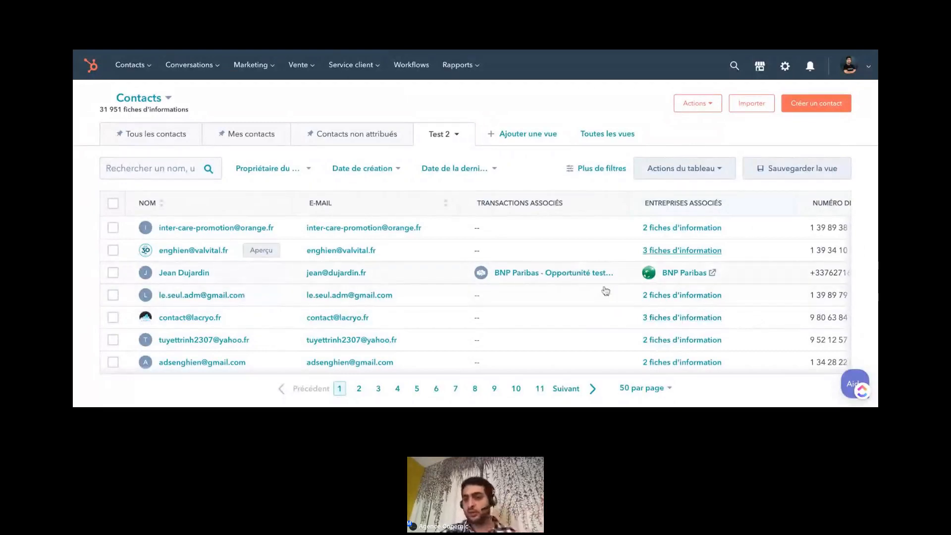
scroll(461, 272, "right", 1)
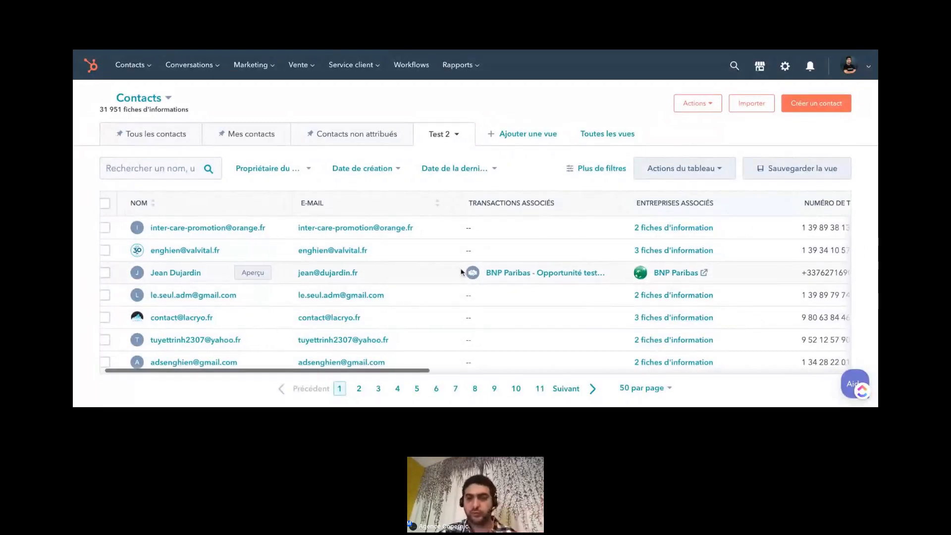
Step: Start a filter on the Phase du cycle de vie contact property for the Test 2 view
scroll(460, 272, "right", 3)
scroll(461, 272, "left", 4)
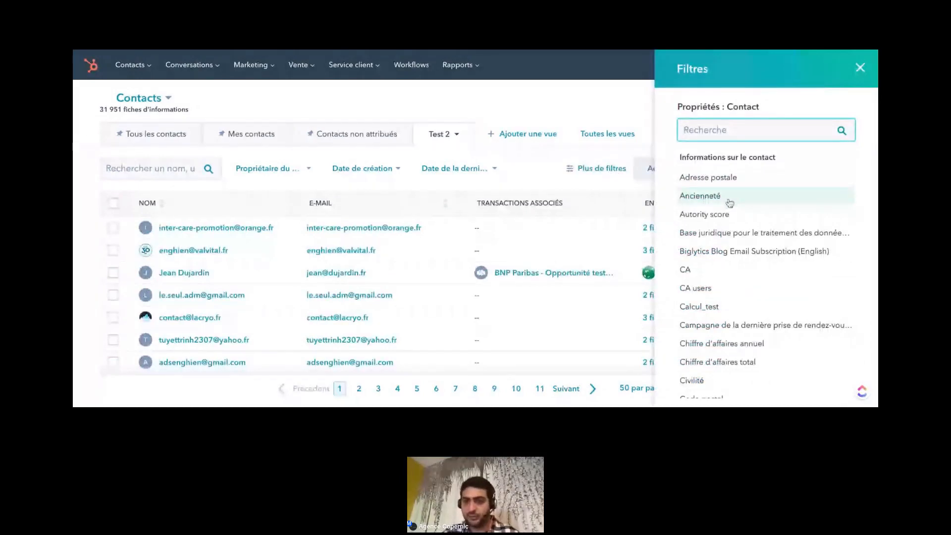
scroll(732, 203, "down", 1)
scroll(736, 203, "up", 1)
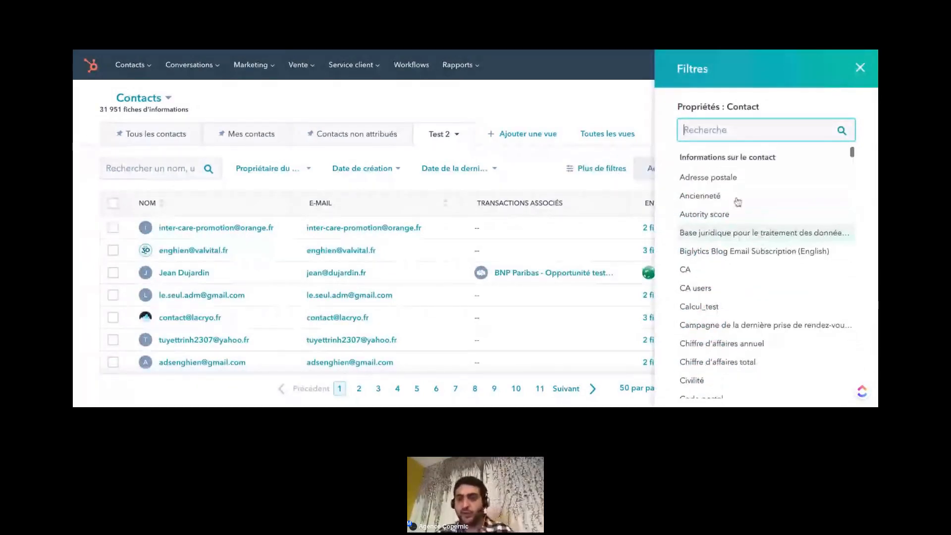
scroll(739, 202, "up", 1)
type("phase")
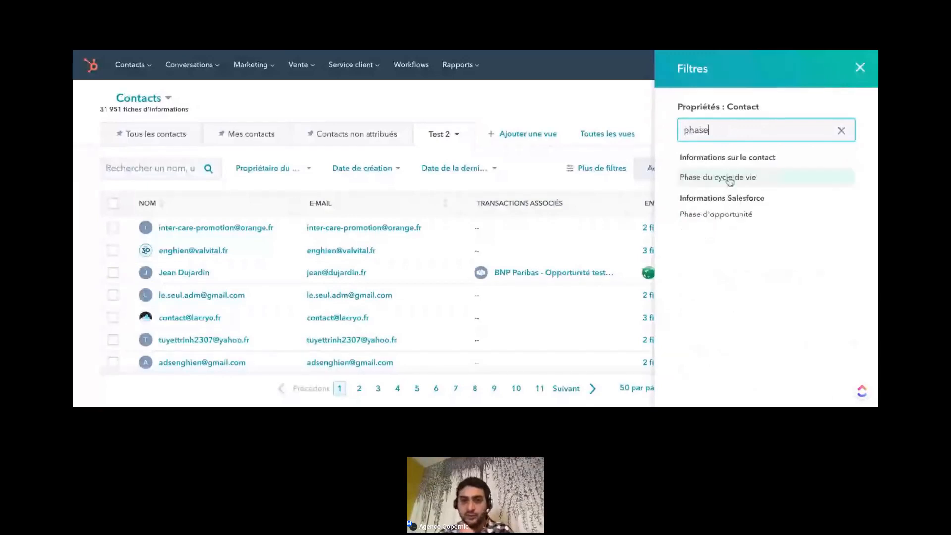
left_click(729, 179)
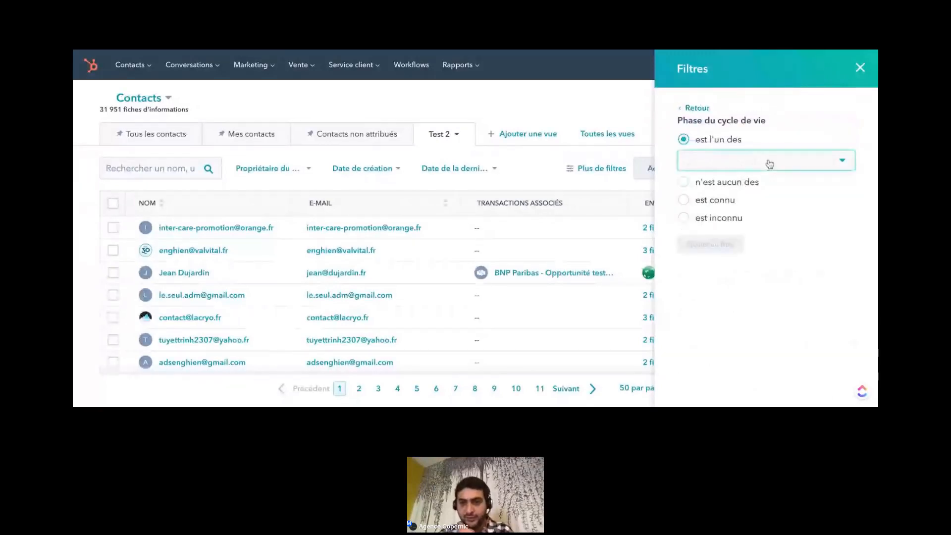
Step: Filter the view to contacts whose lifecycle phase is Lead qualifié par le marketing or Lead qualifié par l'équipe commerciale, and close the filters
left_click(769, 161)
scroll(758, 300, "down", 2)
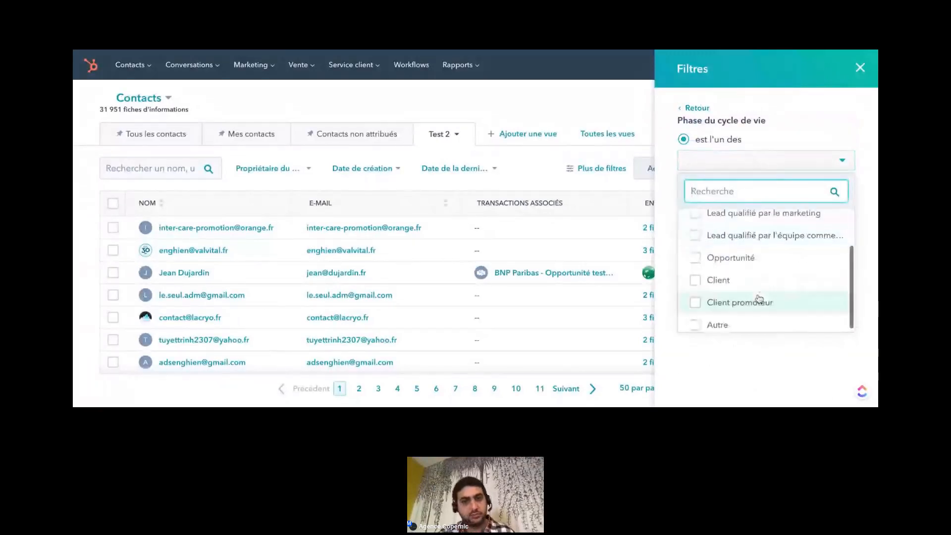
scroll(747, 246, "up", 1)
left_click(747, 248)
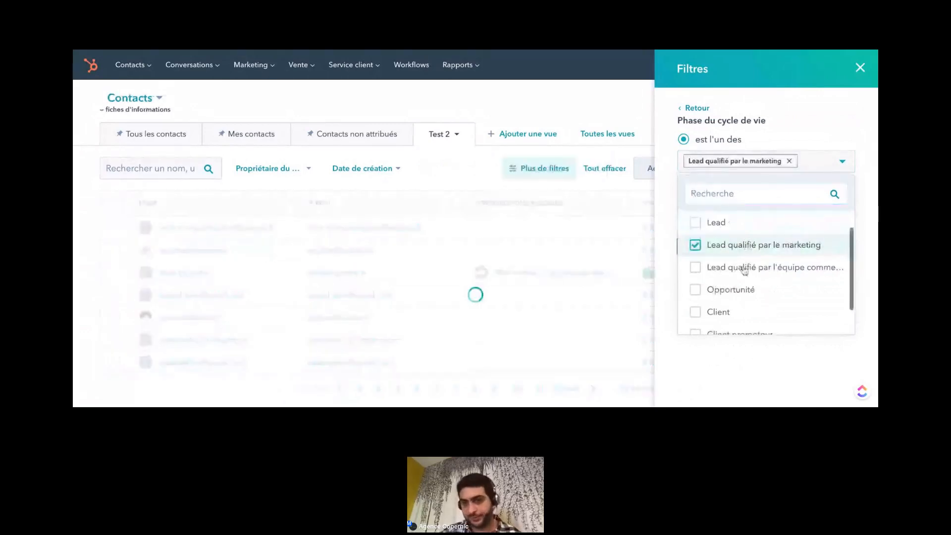
left_click(745, 269)
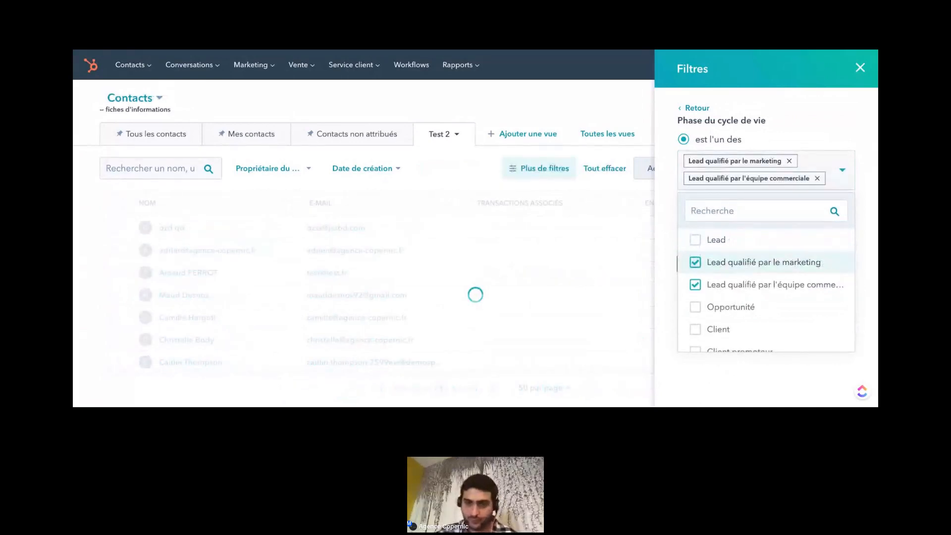
left_click(716, 382)
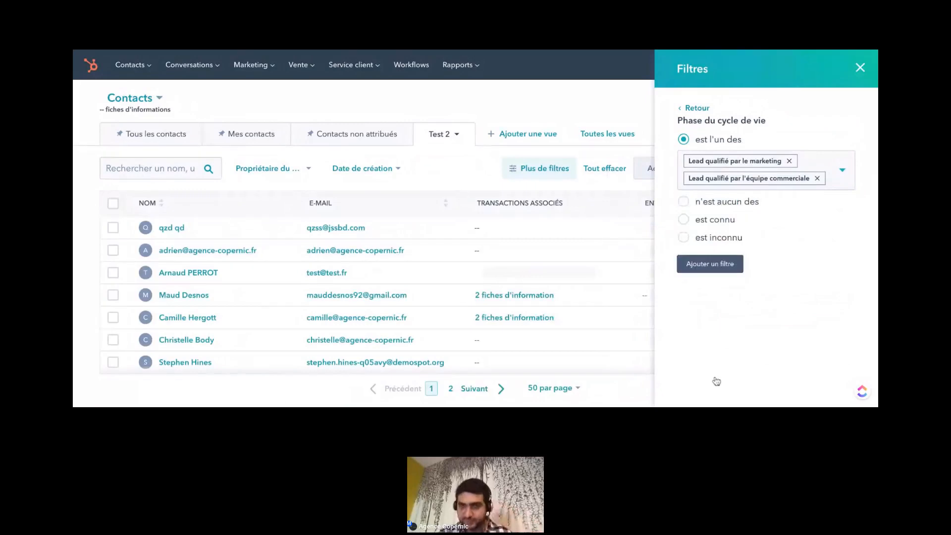
left_click(725, 265)
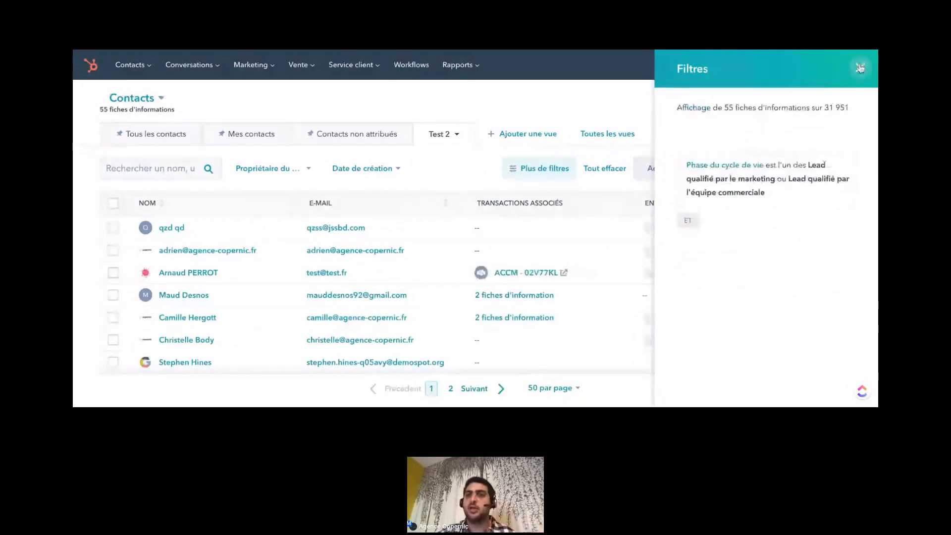
left_click(861, 68)
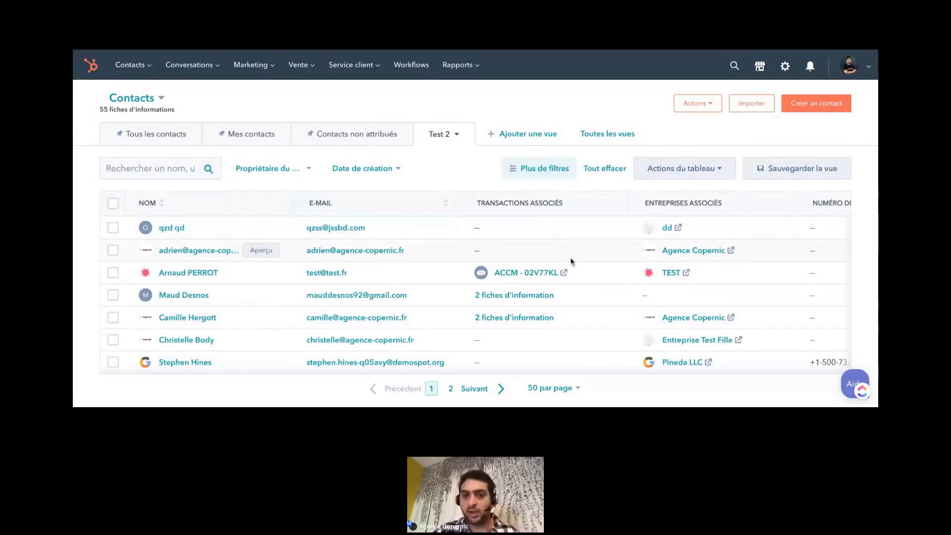
Step: Review the filtered contacts' columns and save the filter and column changes to the existing Test 2 view
scroll(475, 295, "right", 10)
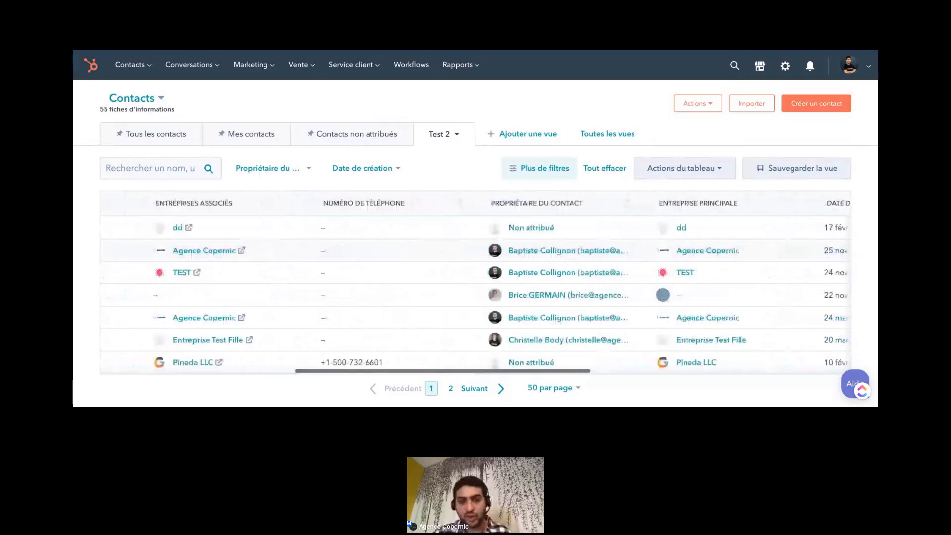
scroll(476, 295, "right", 3)
scroll(476, 294, "left", 15)
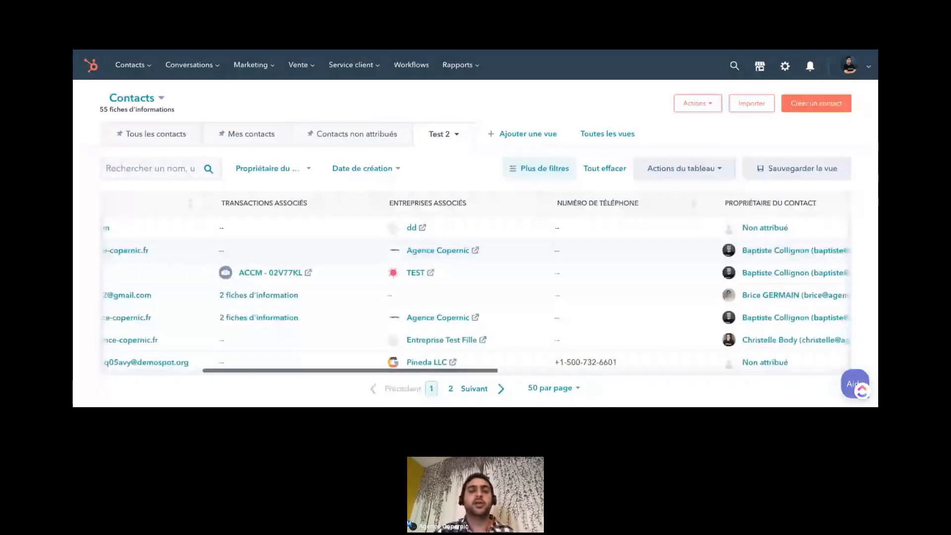
scroll(476, 295, "left", 8)
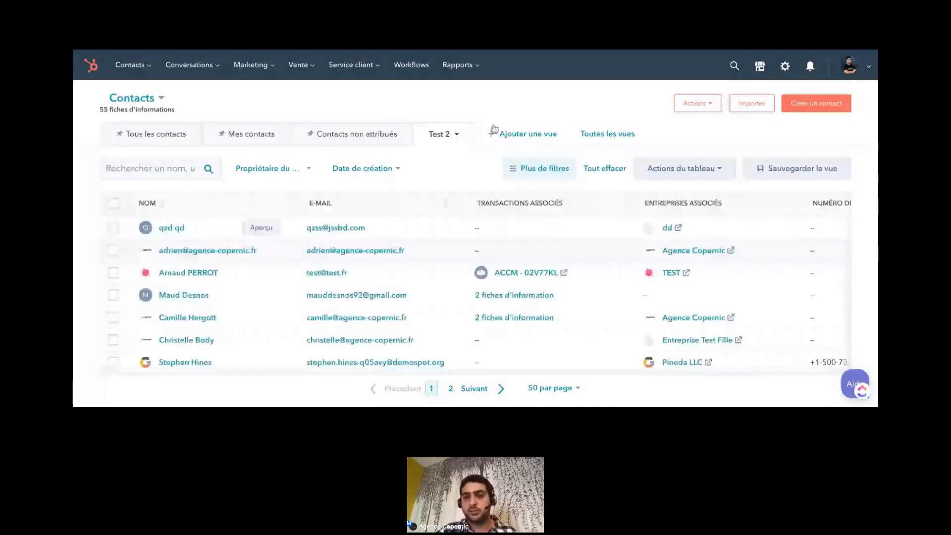
left_click(803, 169)
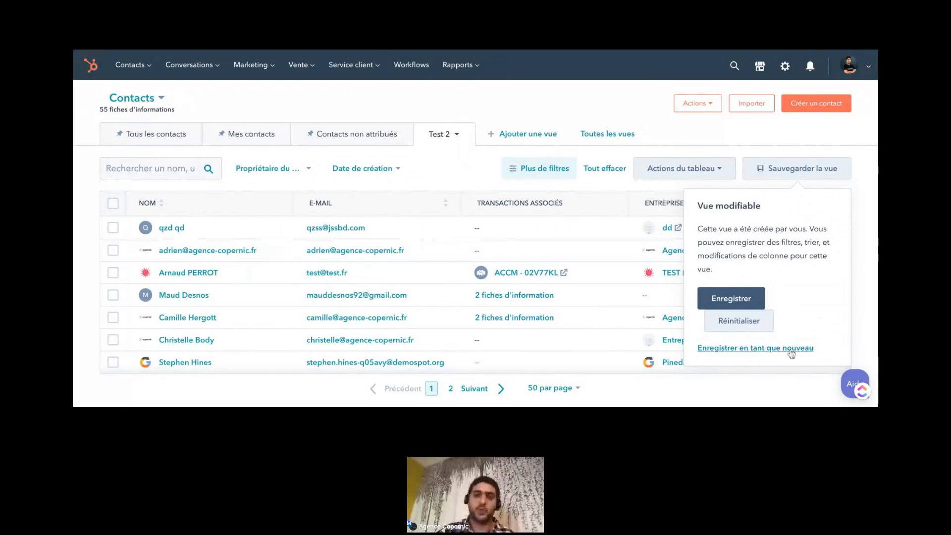
left_click(728, 300)
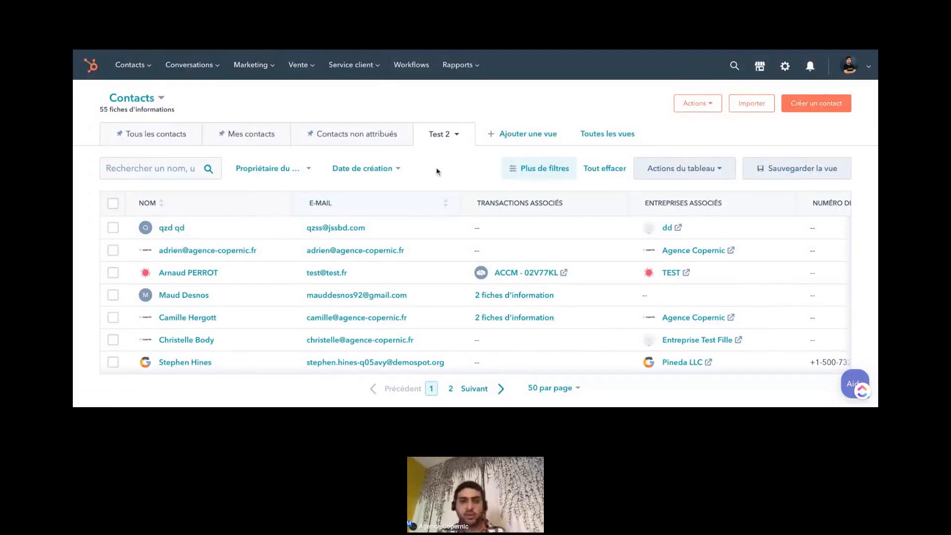
Step: Pin the Test 2 view so that it stays open, and detach it again
left_click(456, 135)
left_click(456, 135)
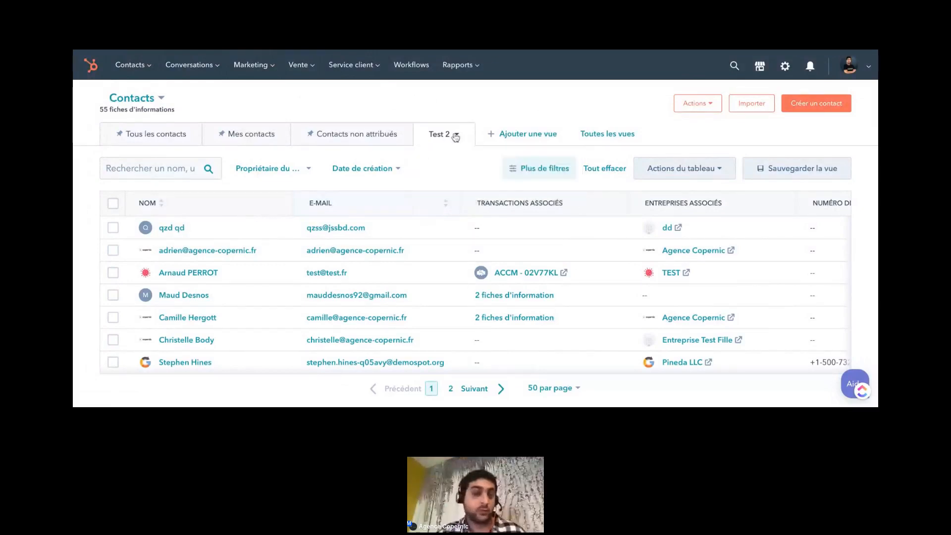
left_click(455, 135)
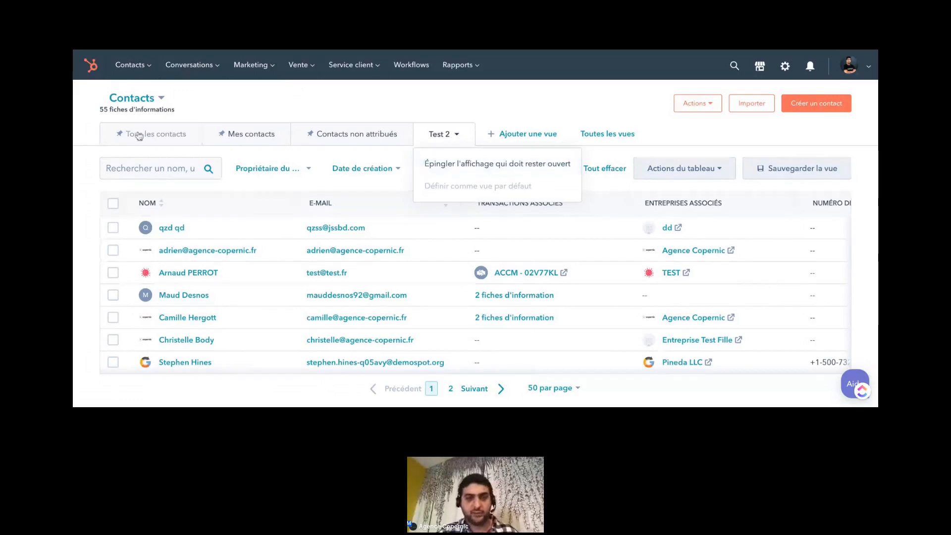
left_click(514, 169)
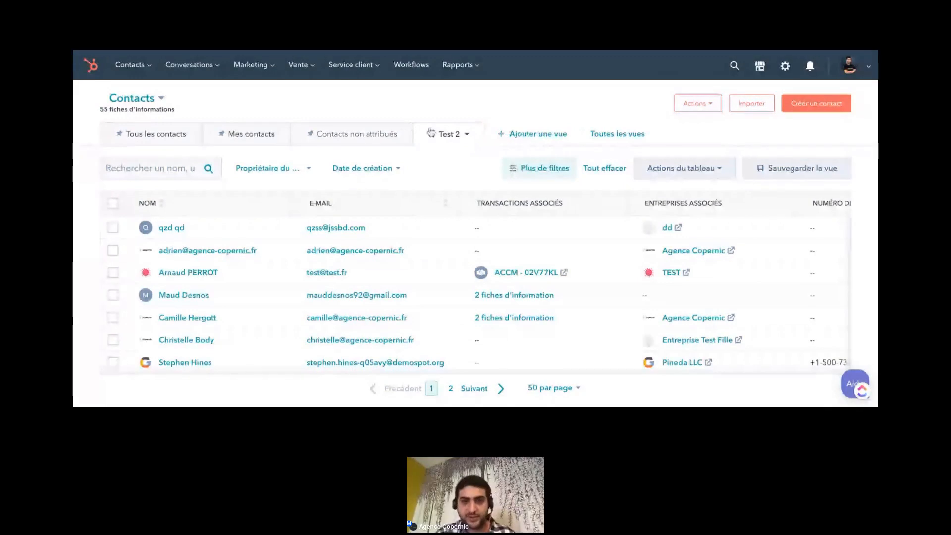
left_click(466, 134)
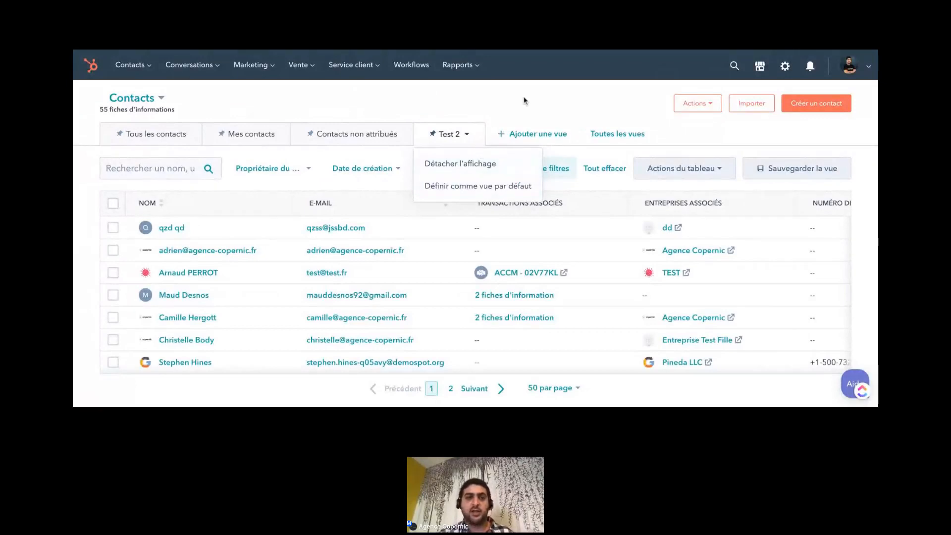
left_click(488, 163)
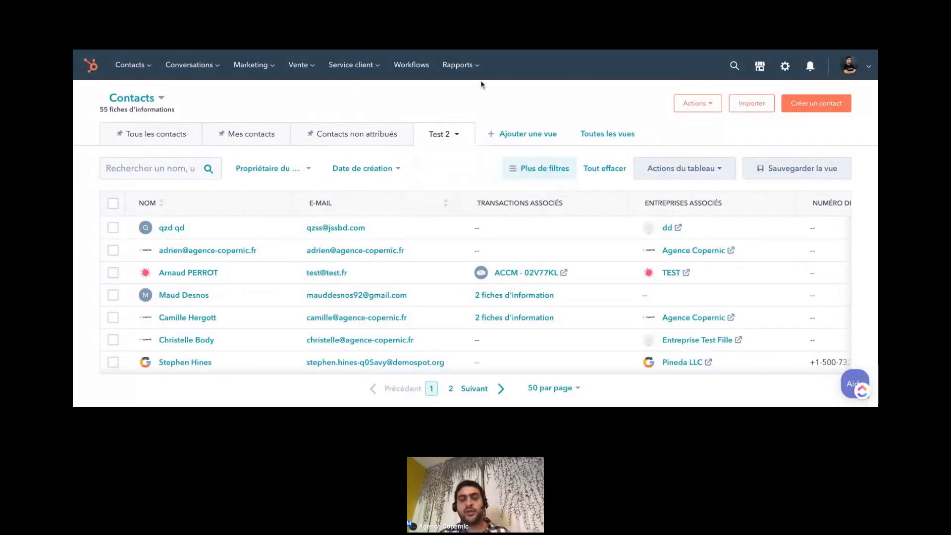
Step: Examine the options for Test 2 among all saved contact views, and switch to the presentation slides
left_click(606, 135)
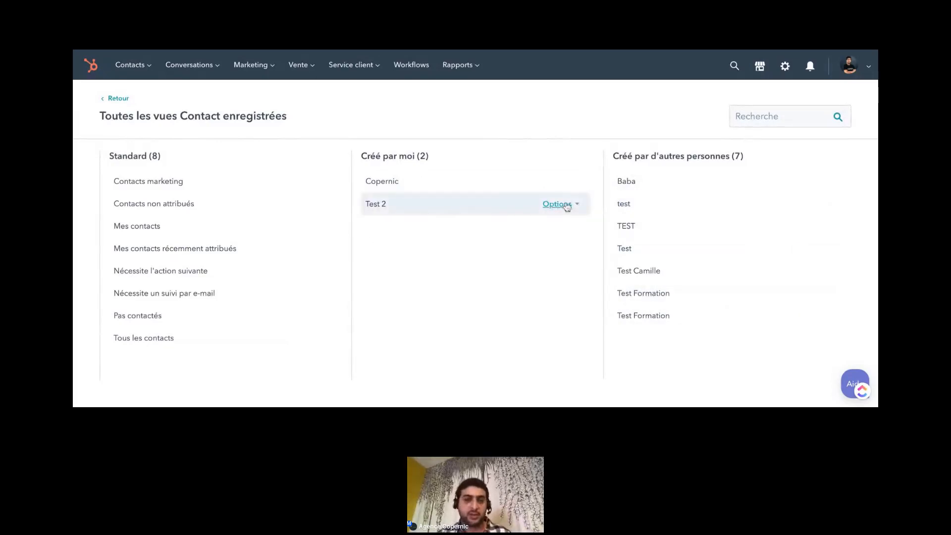
left_click(565, 205)
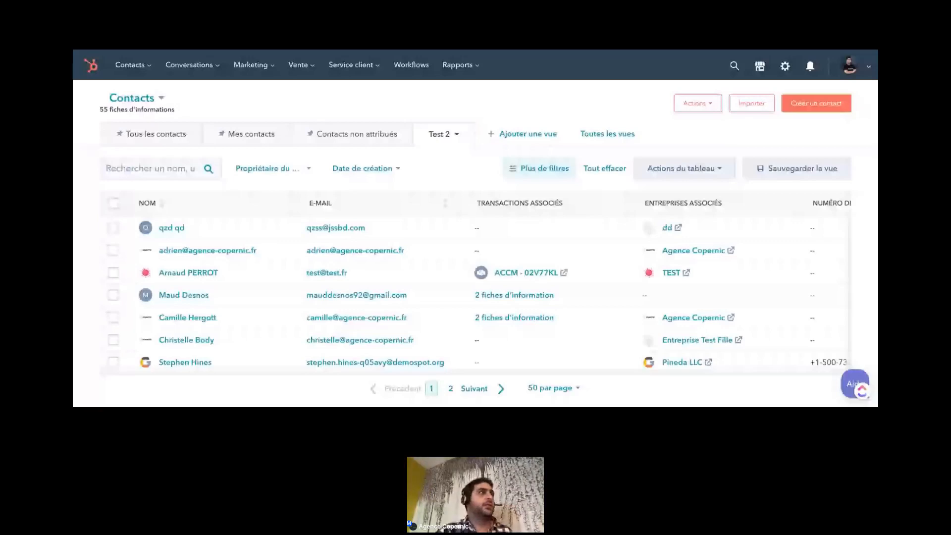
key("alt+Tab")
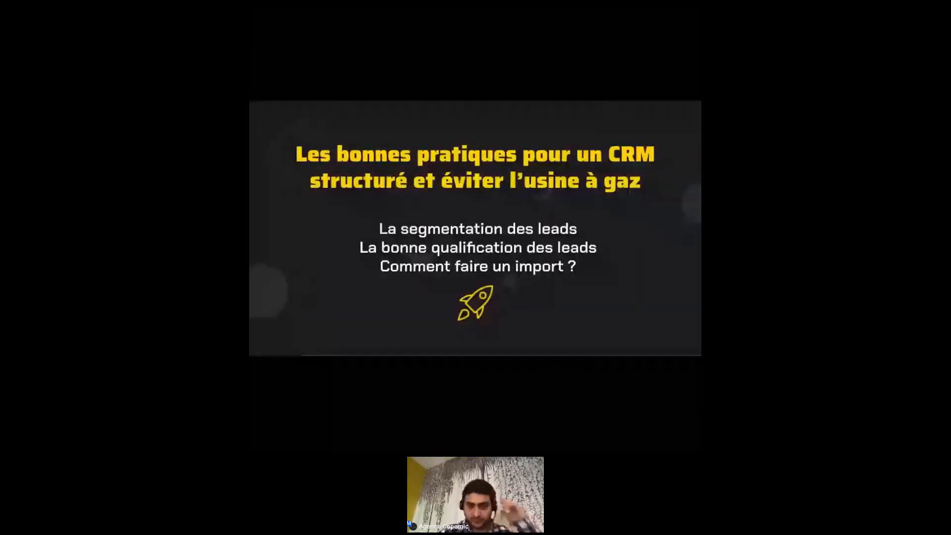
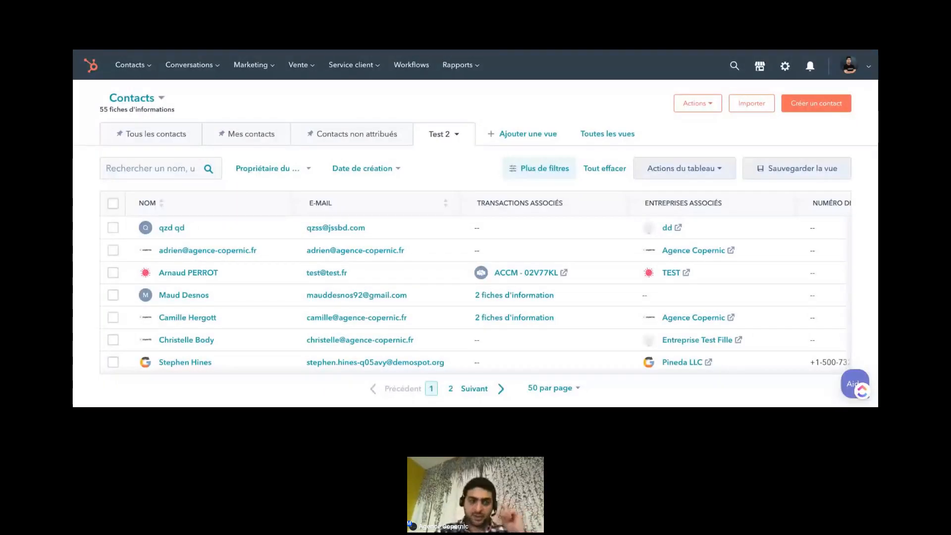
Step: Go from the contacts view to the Listes page
left_click(141, 70)
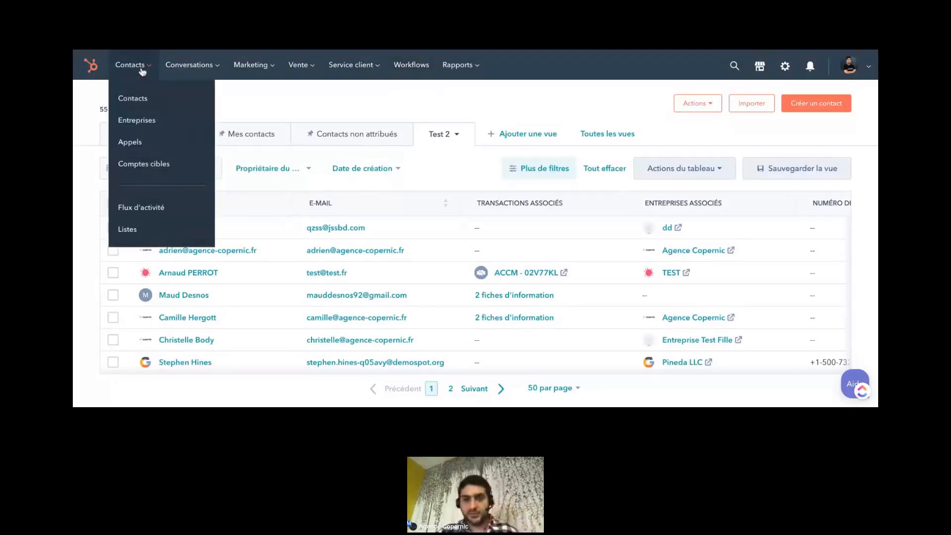
left_click(142, 70)
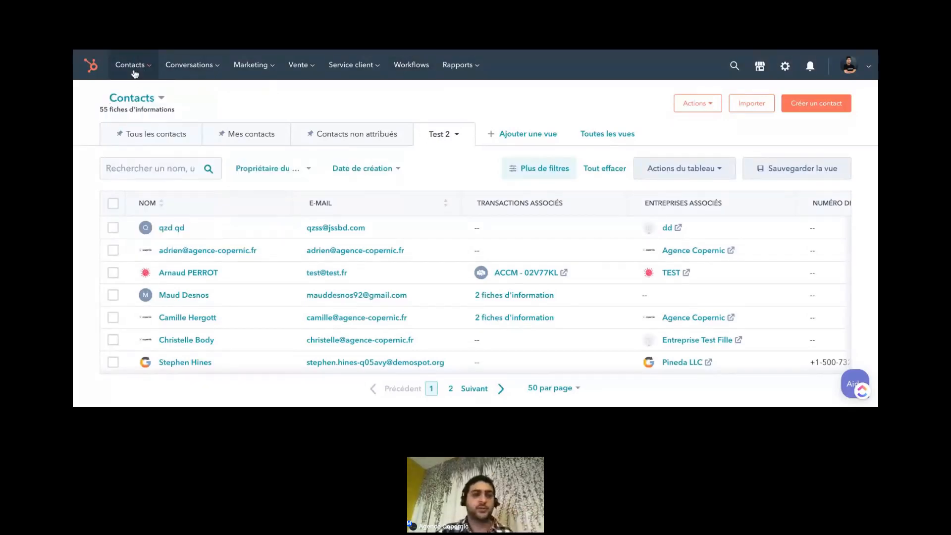
left_click(134, 73)
left_click(159, 64)
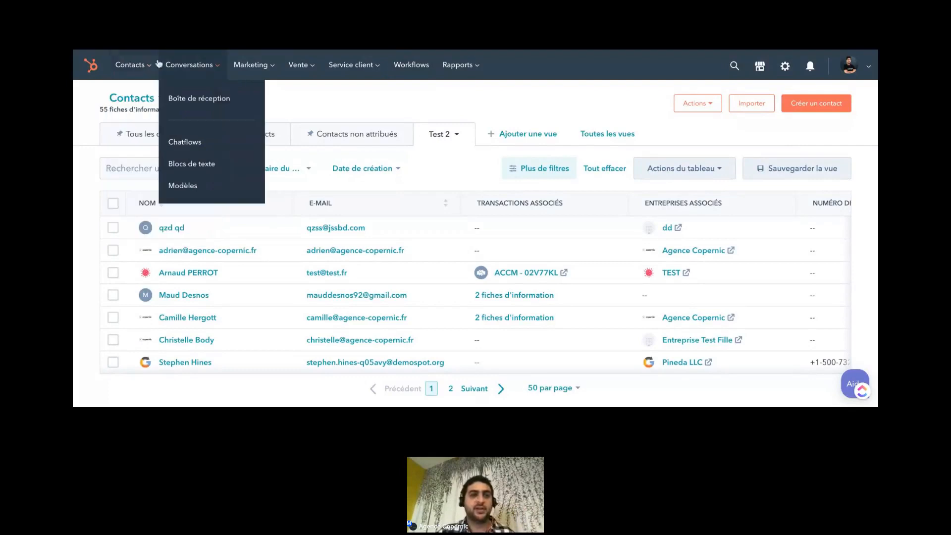
left_click(133, 65)
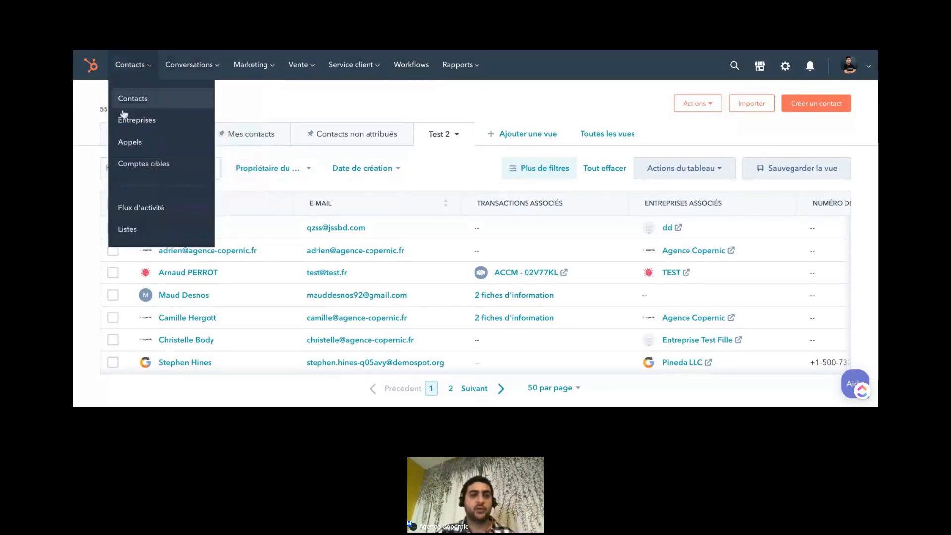
left_click(138, 235)
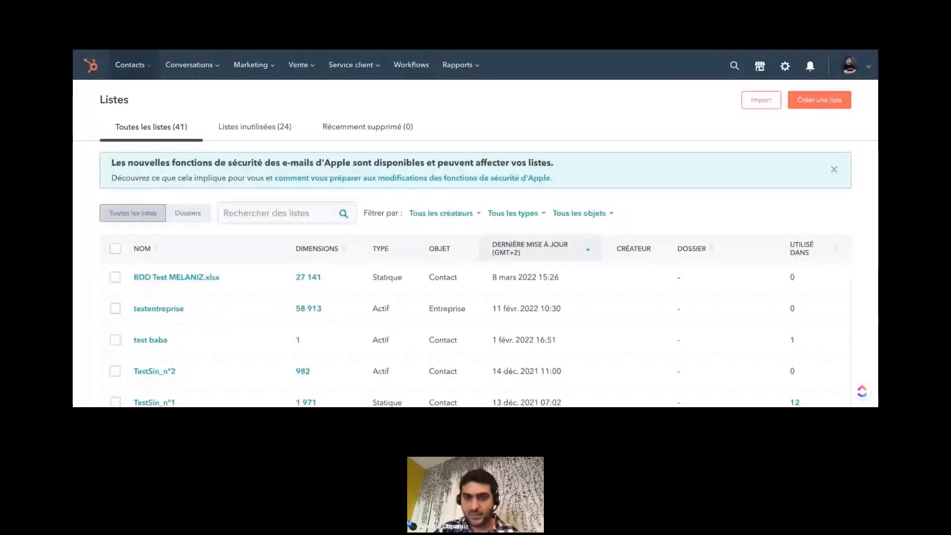
Step: Review the existing lists with their types and creators, and start creating a new list
scroll(411, 292, "down", 1)
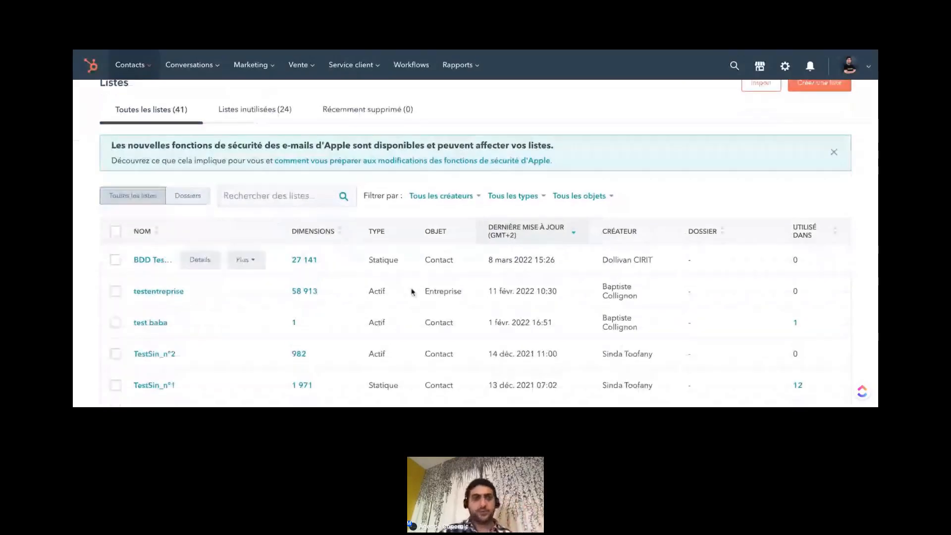
scroll(412, 291, "up", 1)
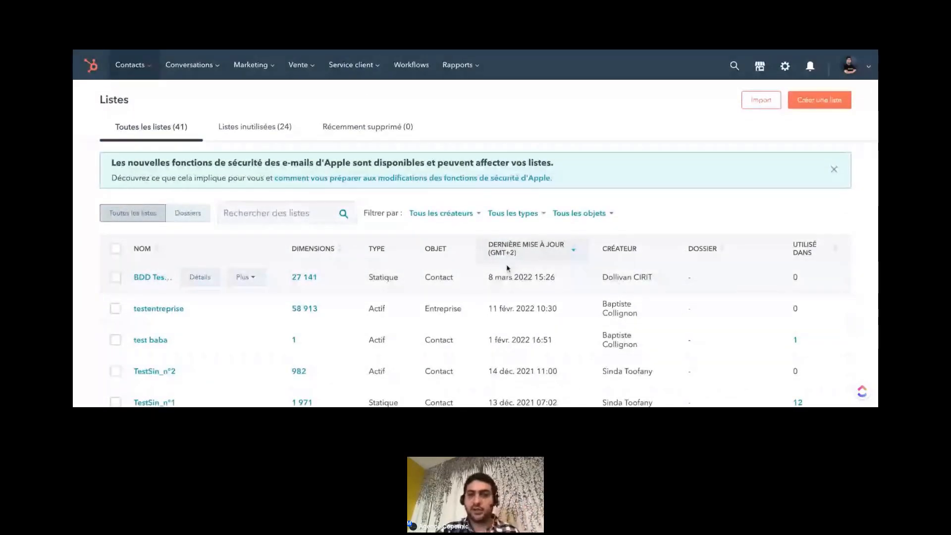
scroll(632, 300, "down", 3)
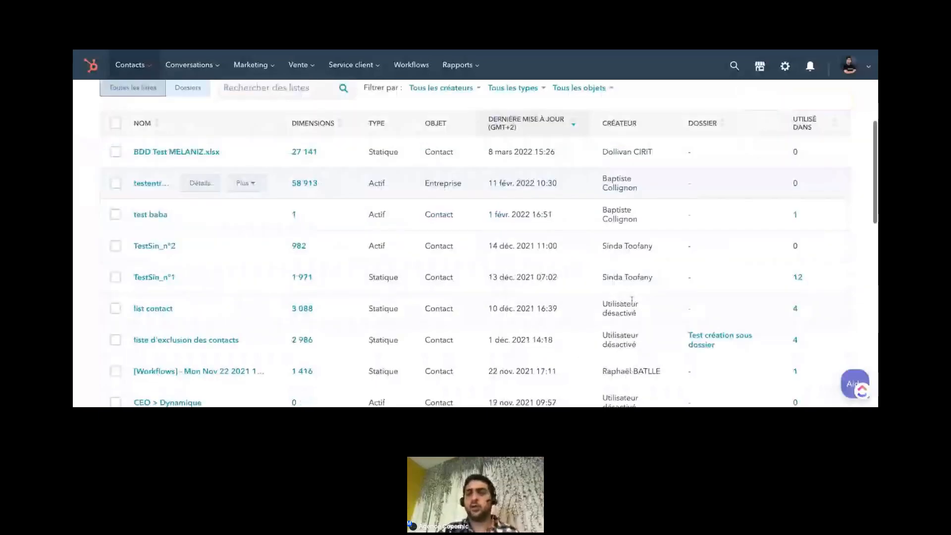
scroll(632, 300, "up", 3)
left_click(823, 105)
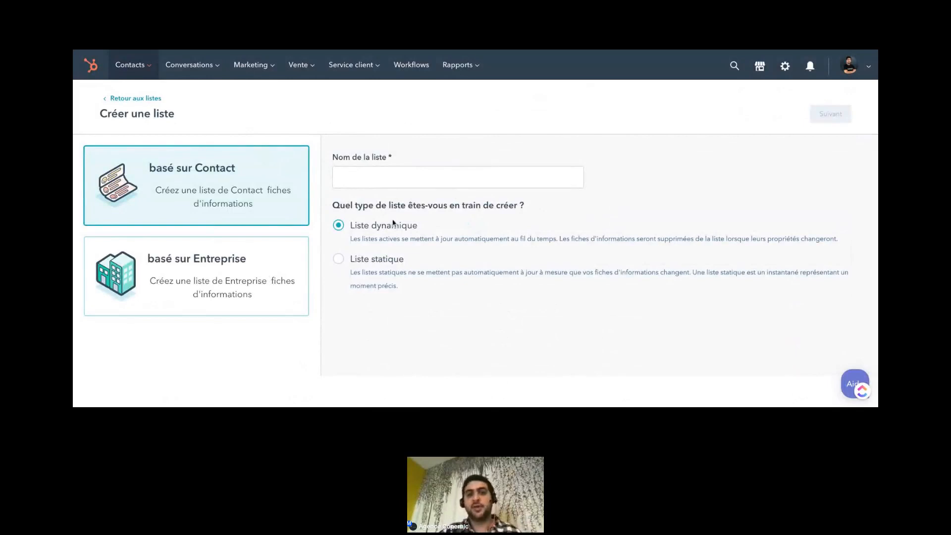
Step: Create a static contact-based list named "Test 1" and dismiss the notice about filter updates
left_click_drag(374, 205, 525, 206)
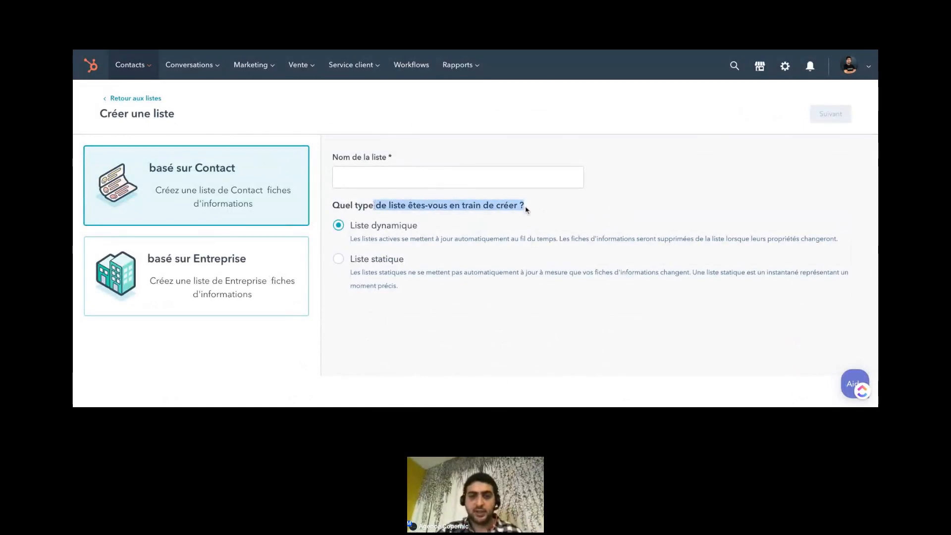
left_click(527, 210)
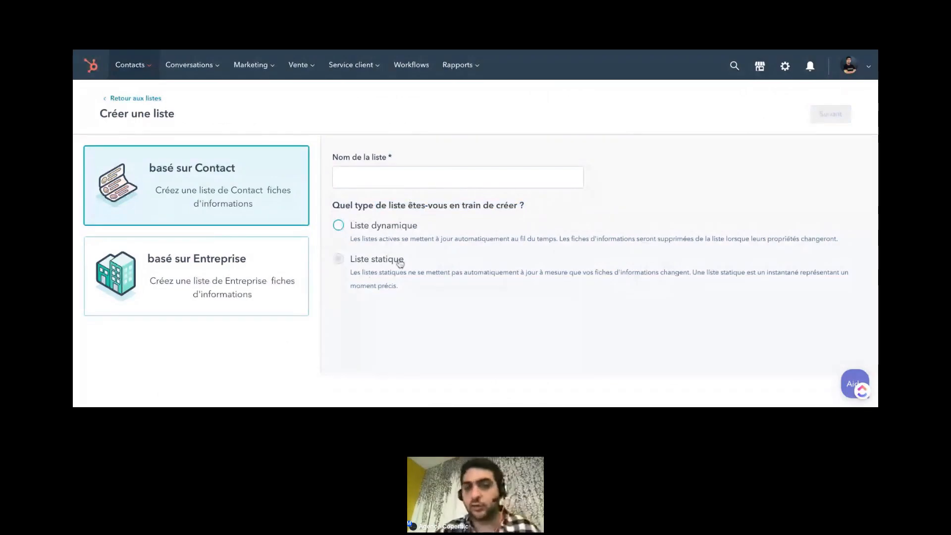
left_click(341, 259)
left_click(484, 181)
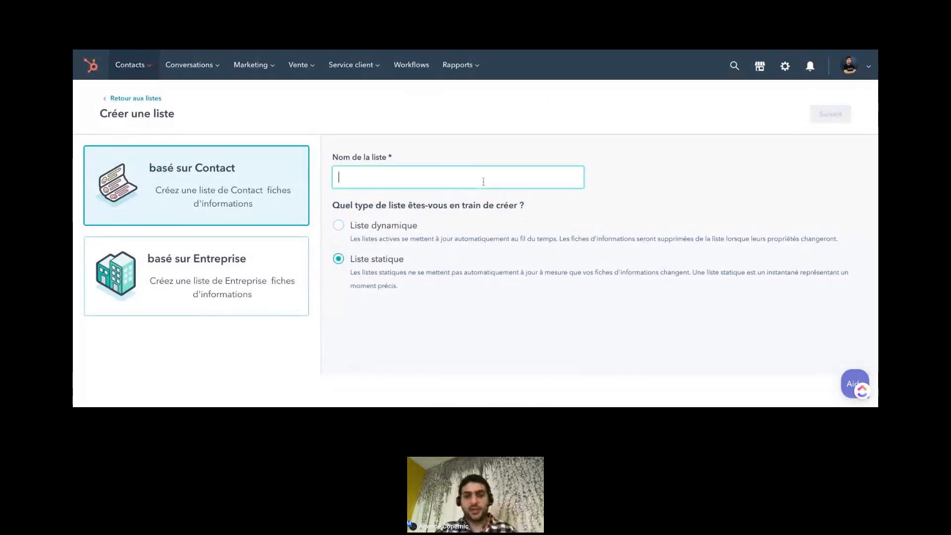
type("Test 1")
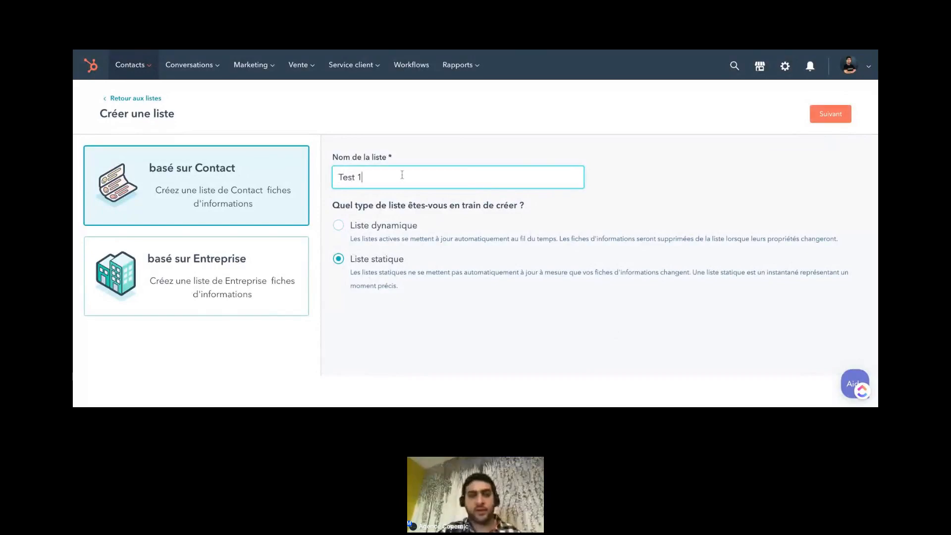
left_click(821, 123)
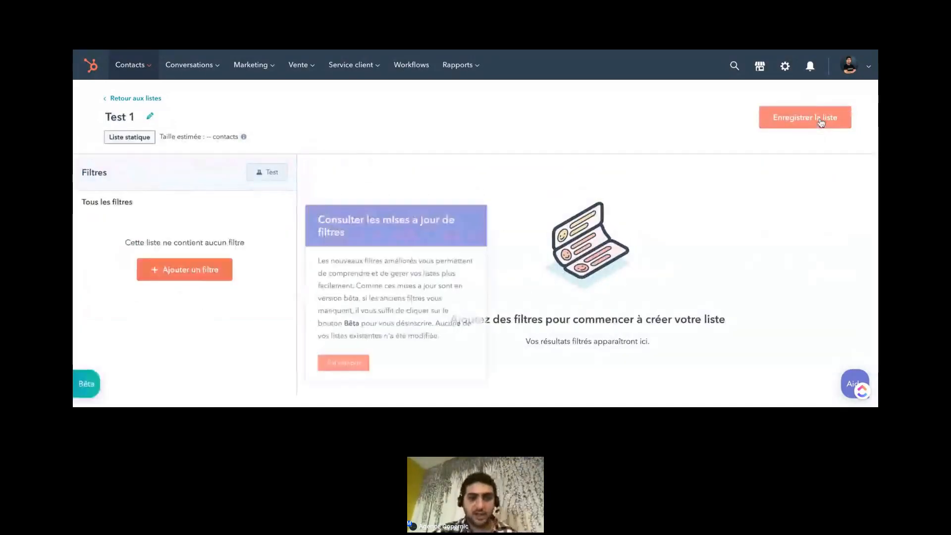
left_click(350, 369)
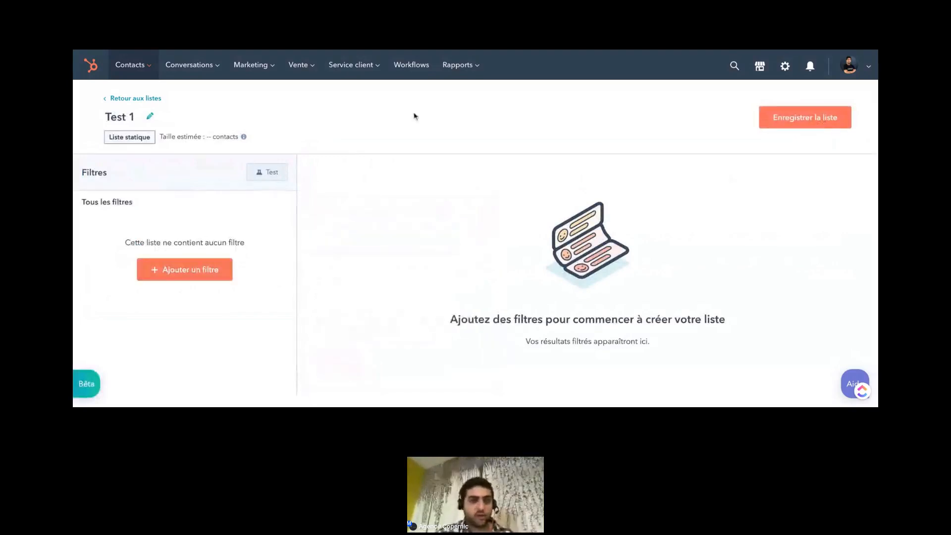
Step: Add a filter on the contact property "Phase du cycle de vie", searching the contact properties for "phase"
left_click(193, 281)
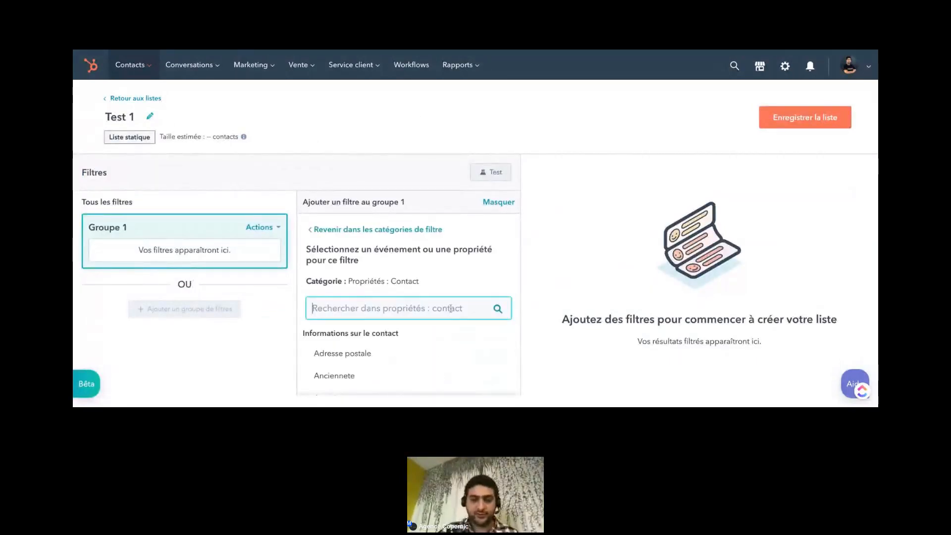
type("^has")
key("ctrl+a")
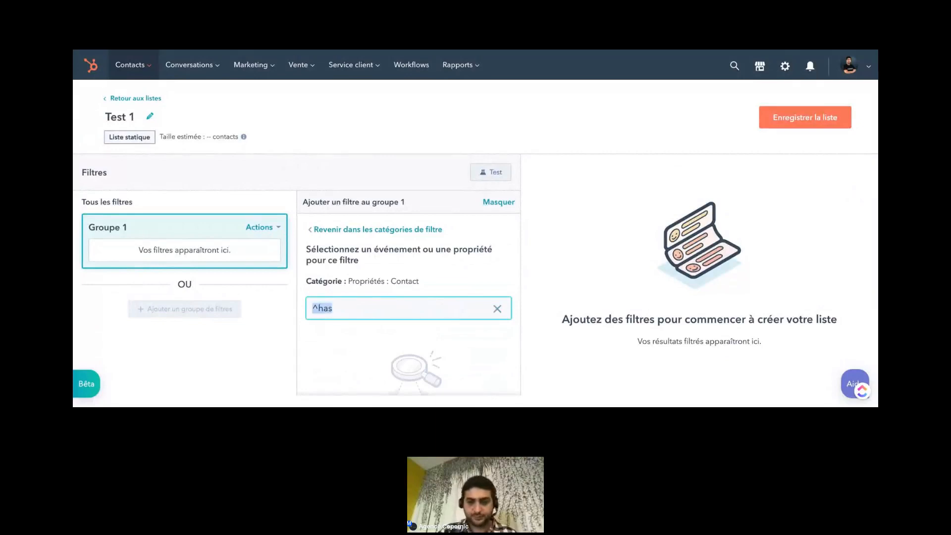
type("phase")
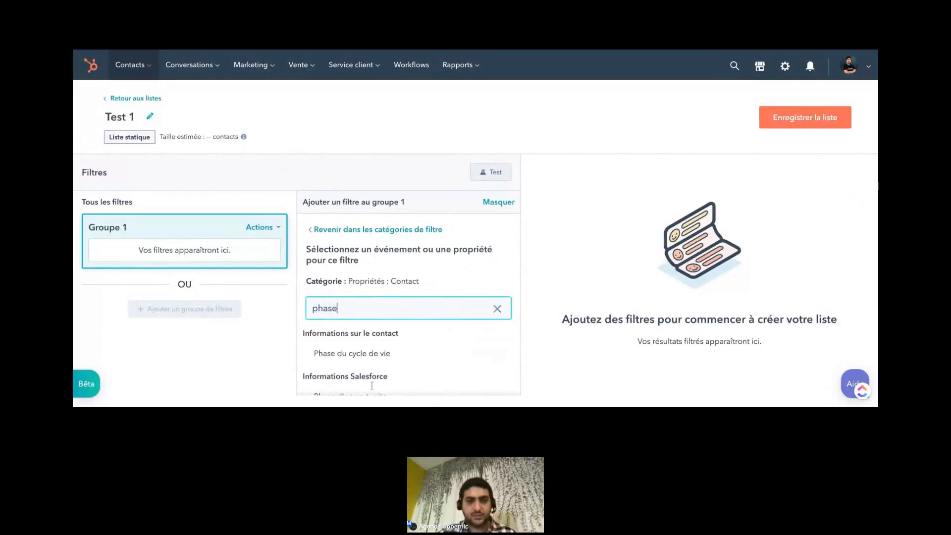
left_click(390, 361)
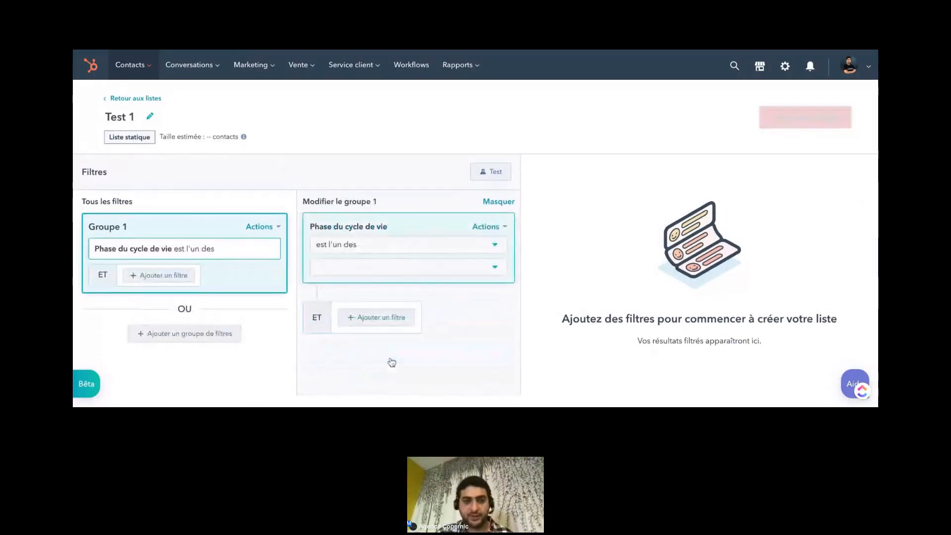
left_click(468, 272)
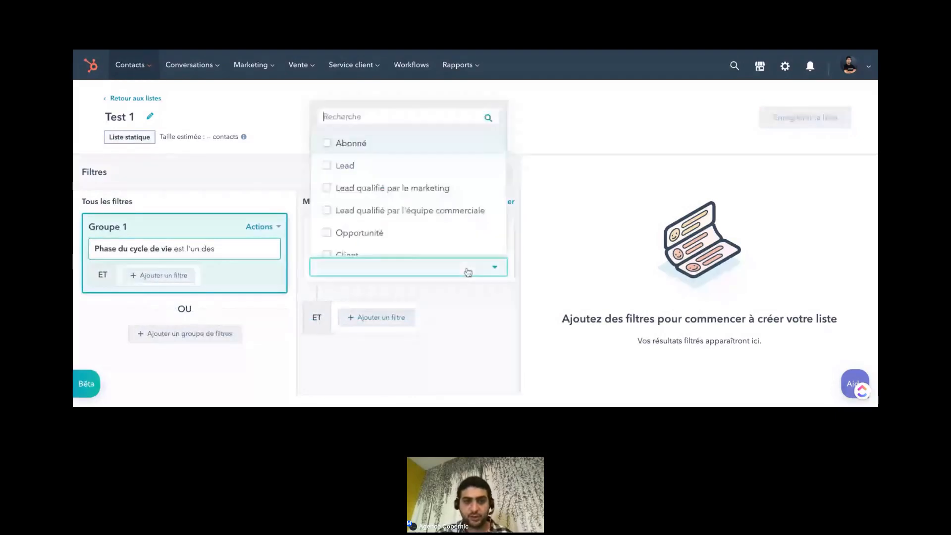
left_click(469, 272)
left_click(410, 245)
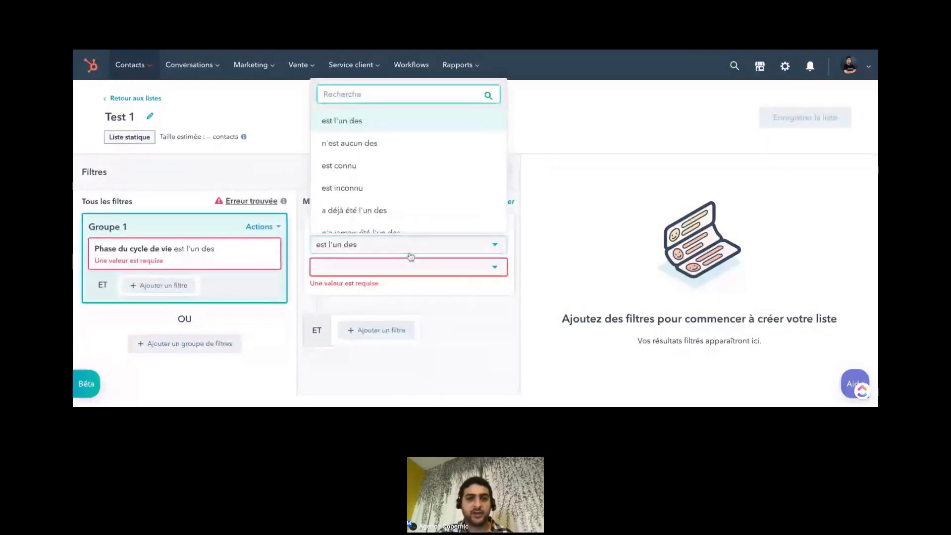
scroll(394, 191, "down", 4)
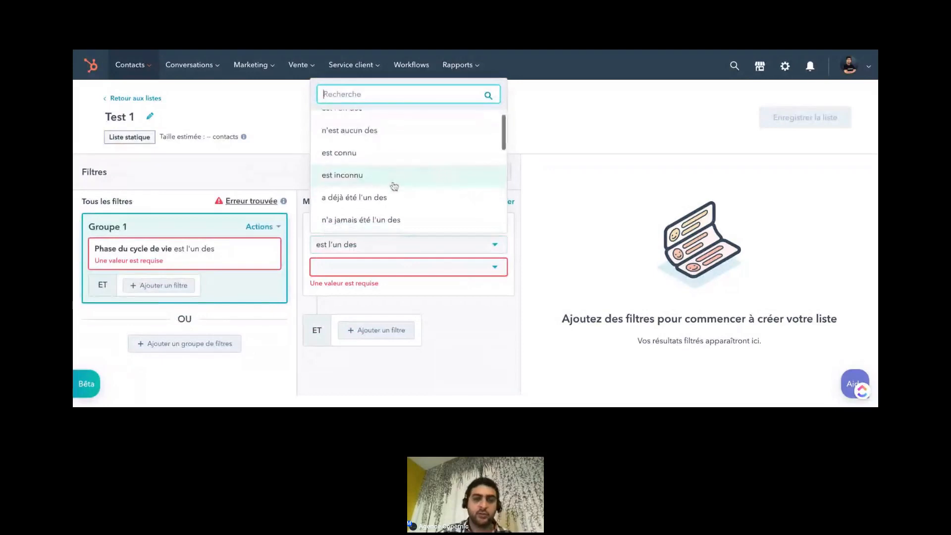
scroll(416, 198, "up", 4)
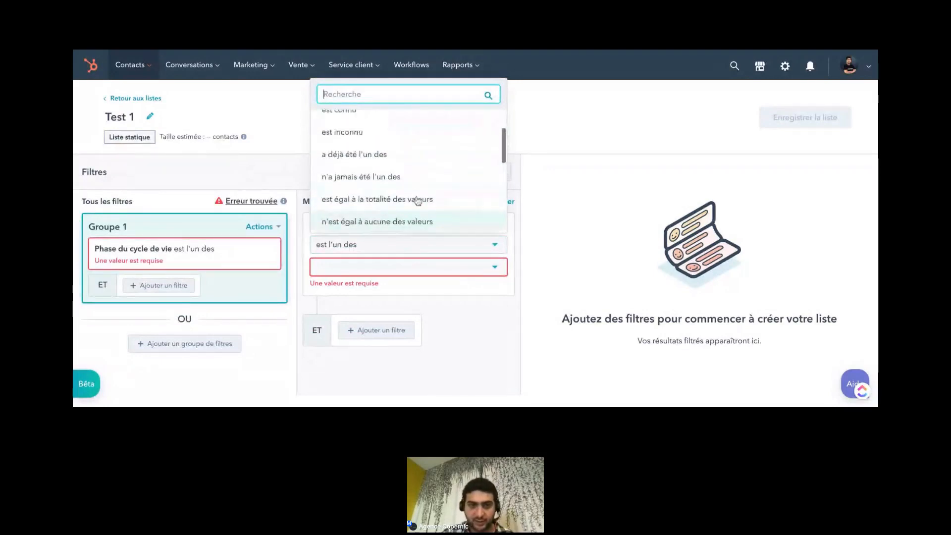
left_click(471, 379)
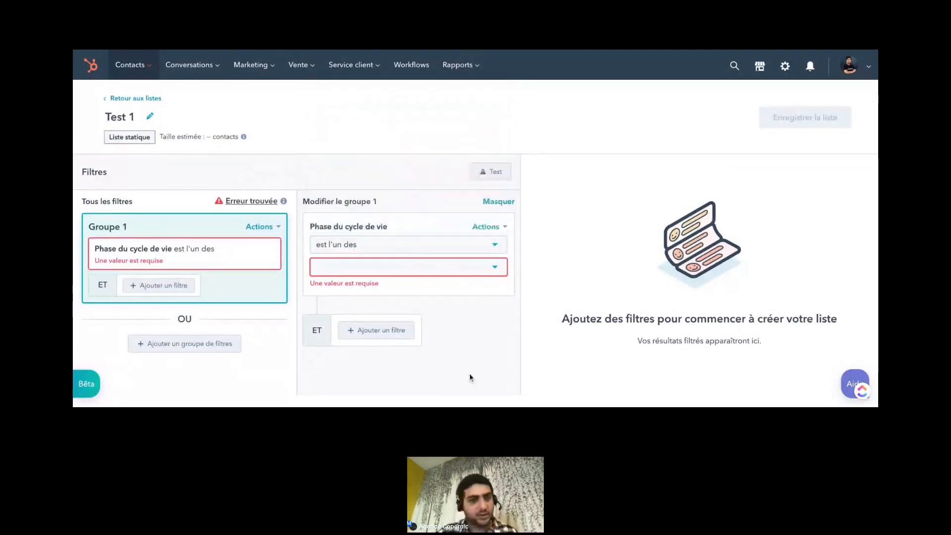
Step: Set the "Phase du cycle de vie" filter's value to "Lead qualifié par le marketing"
left_click(467, 272)
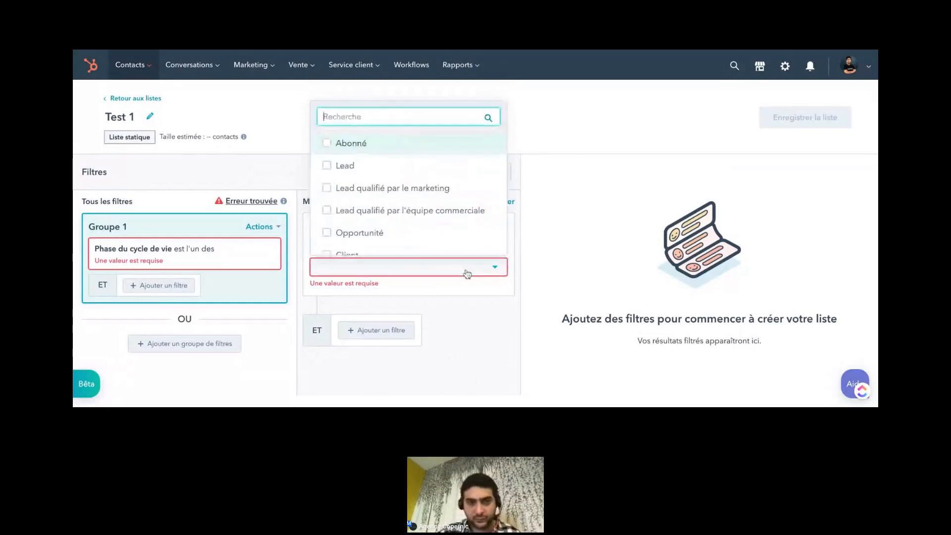
scroll(402, 194, "down", 1)
scroll(409, 204, "up", 1)
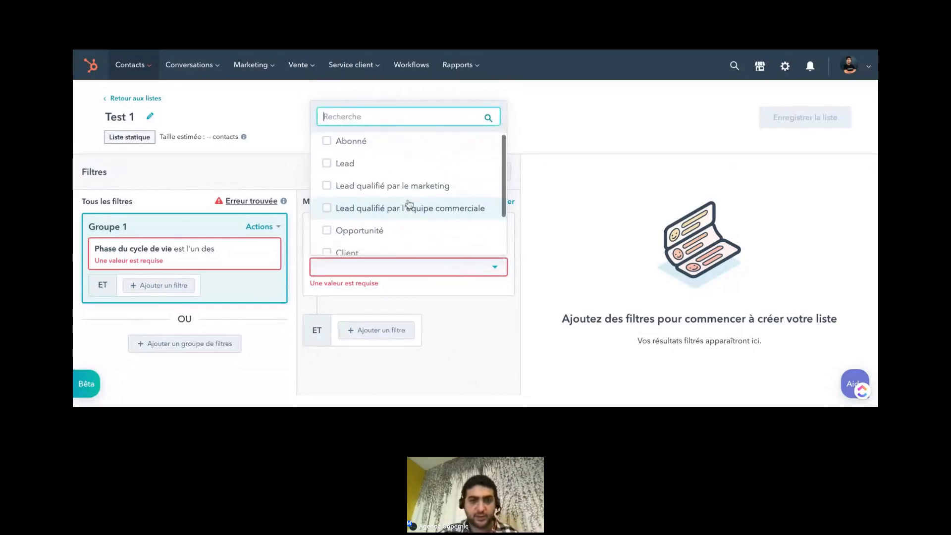
left_click(327, 187)
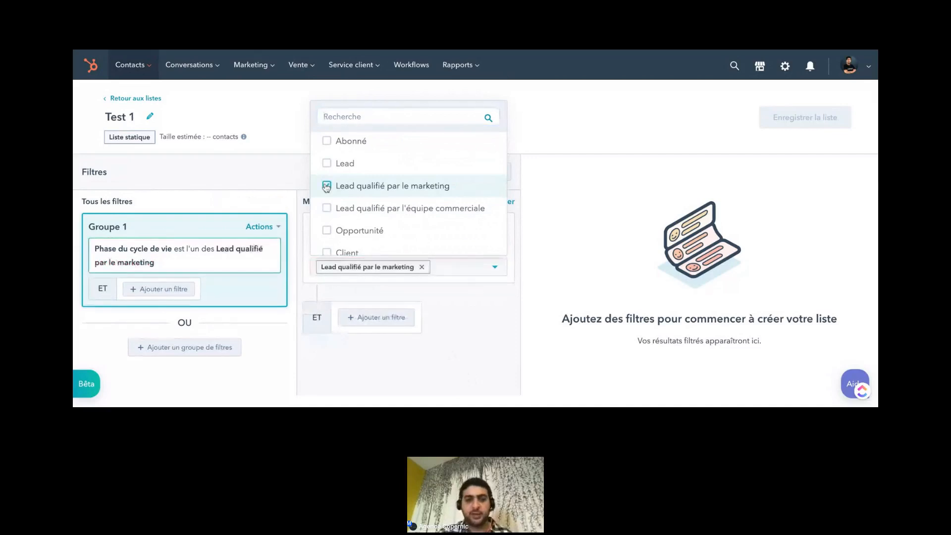
left_click(441, 362)
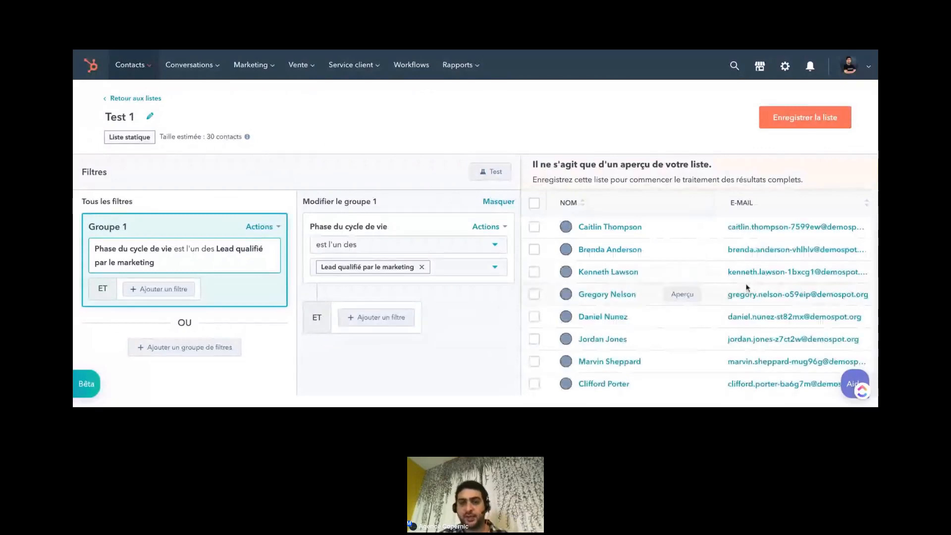
Step: Check the previewed contacts and the estimated list size, and save the static list
scroll(748, 288, "down", 2)
scroll(748, 288, "down", 4)
scroll(746, 283, "up", 6)
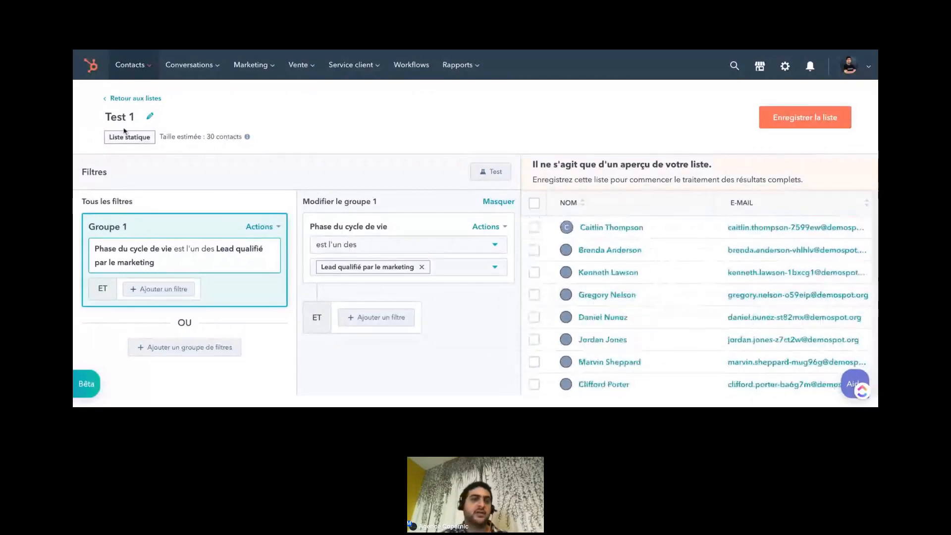
triple_click(157, 137)
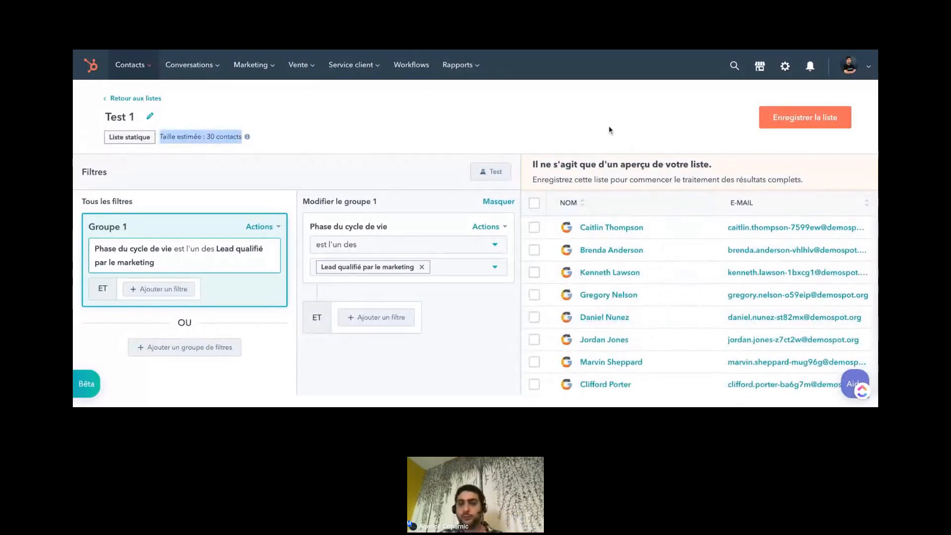
left_click(825, 122)
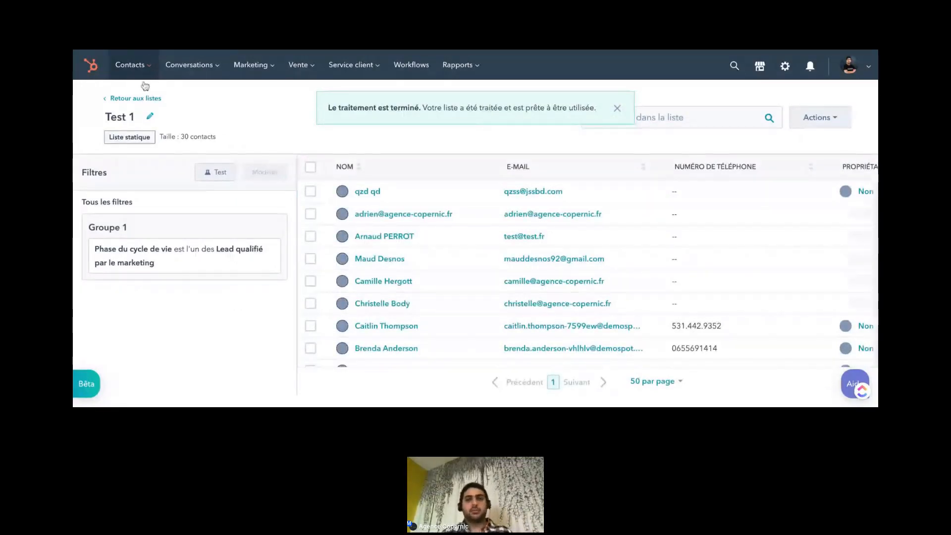
Step: Return to the lists, create a dynamic contact-based list named "Test 3", and start adding its first filter
left_click(134, 99)
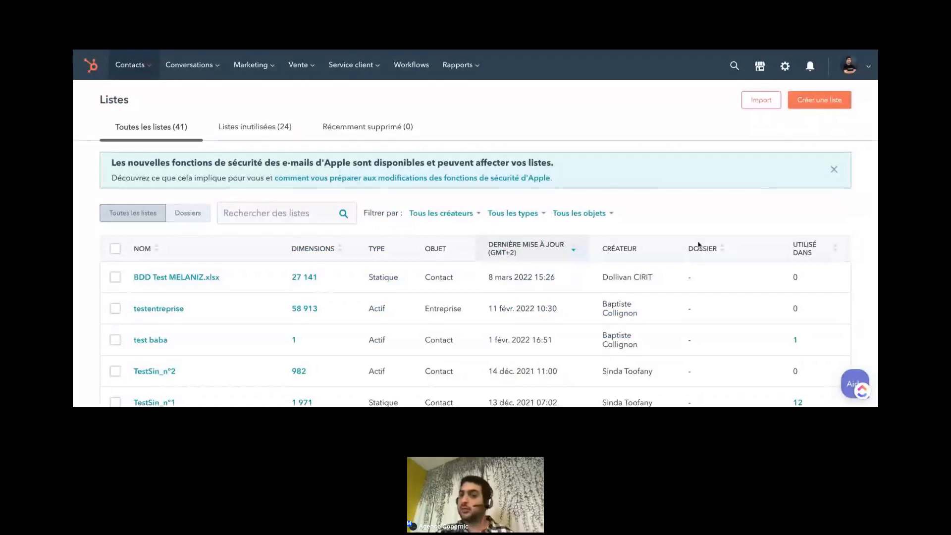
left_click(827, 101)
left_click(511, 178)
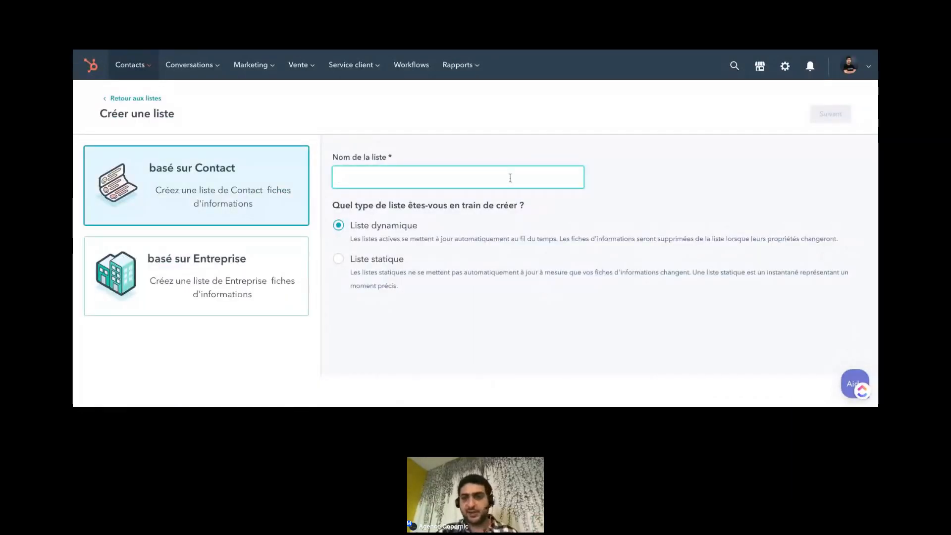
type("Test 2")
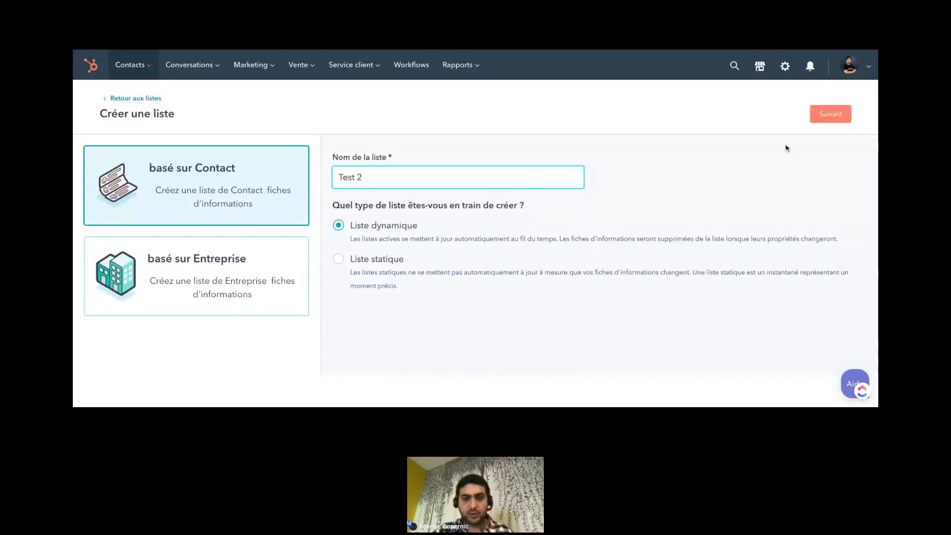
key("BackSpace")
type("3")
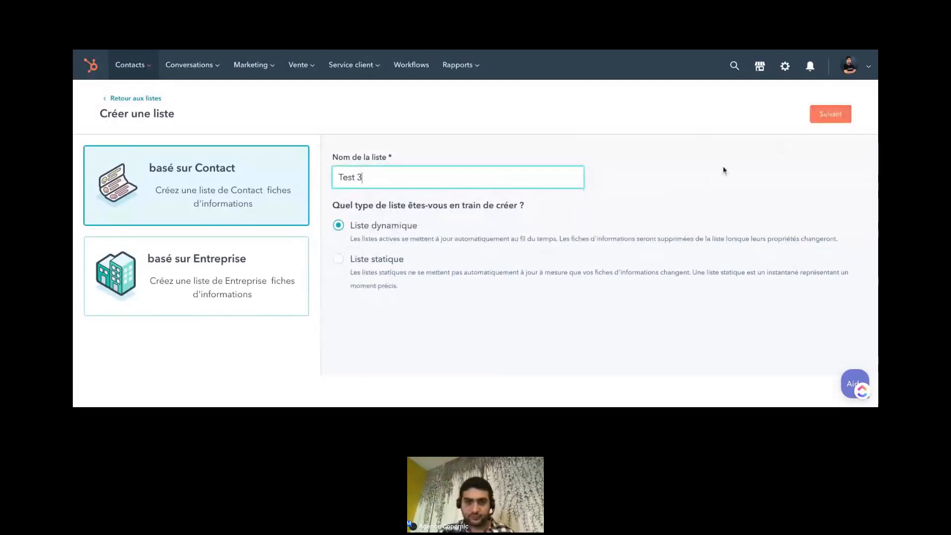
left_click(825, 117)
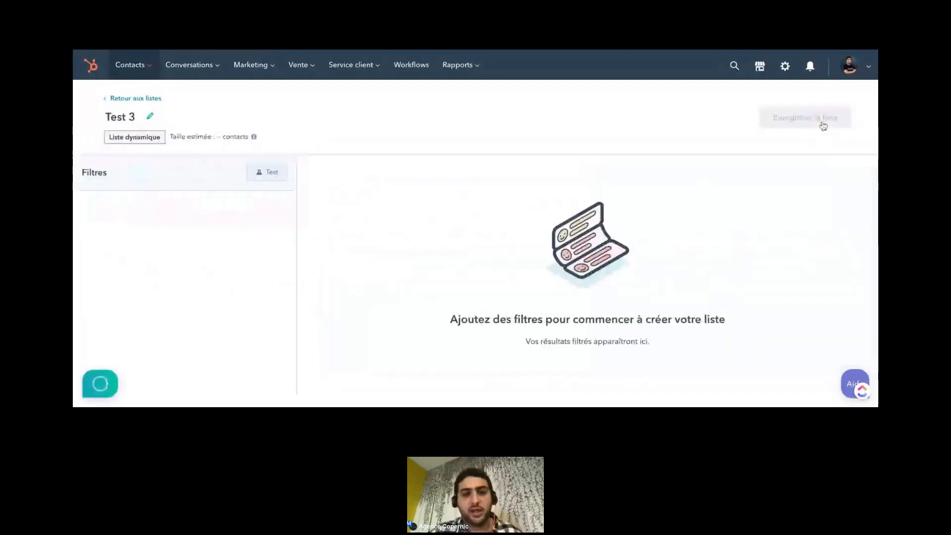
left_click(226, 278)
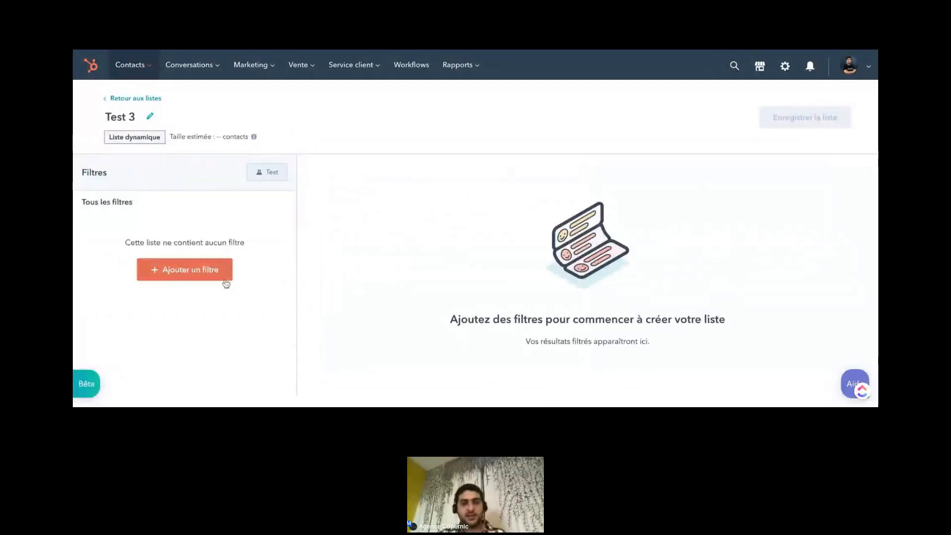
left_click(463, 257)
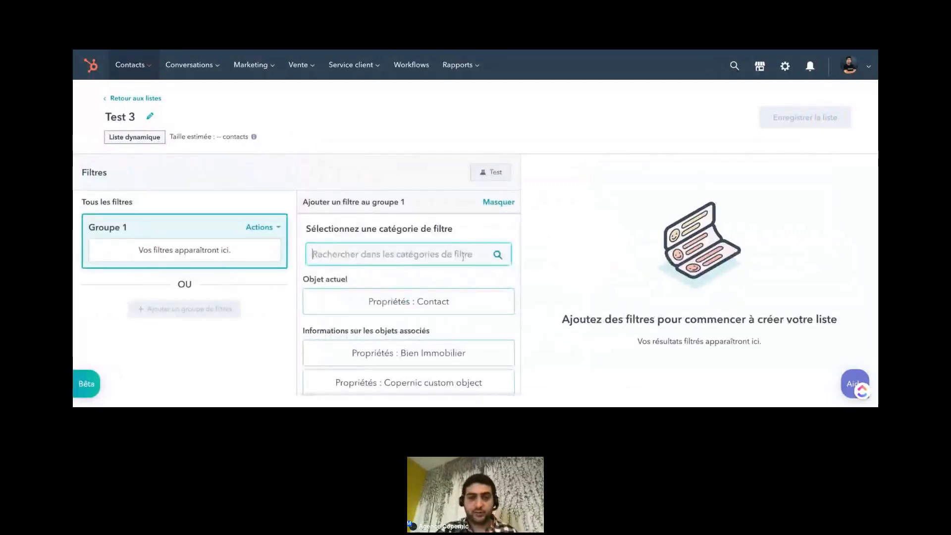
type("phase")
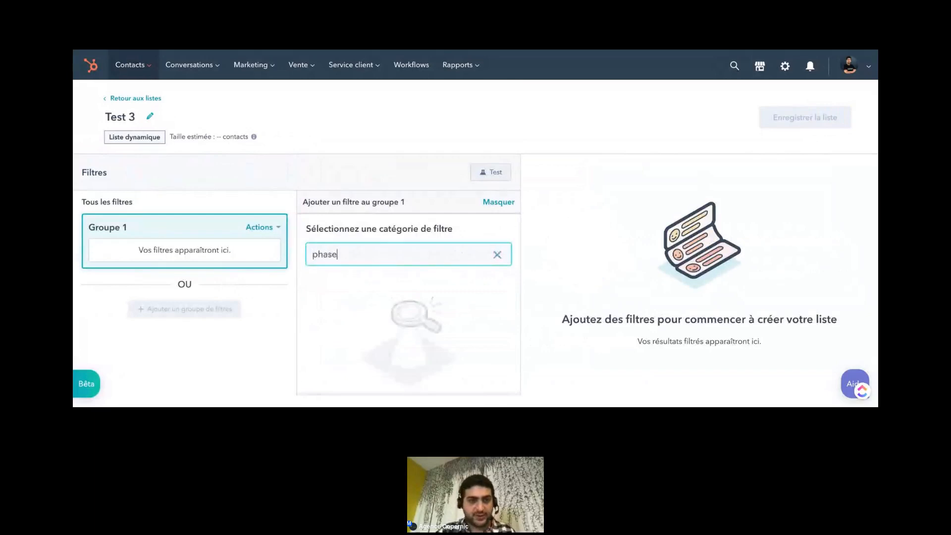
key("BackSpace")
key("BackSpace")
key("BackSpace")
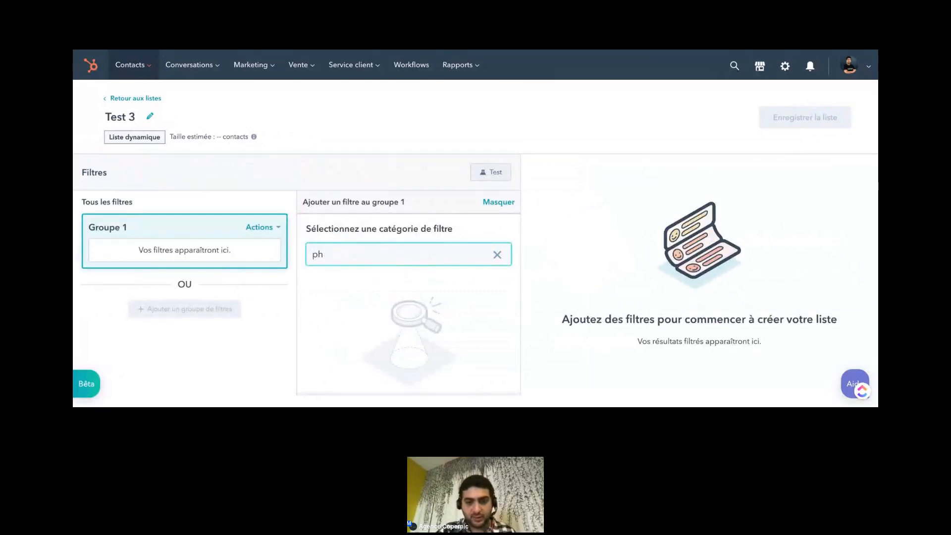
key("BackSpace")
key("BackSpace")
type("cyc")
key("BackSpace")
key("BackSpace")
key("BackSpace")
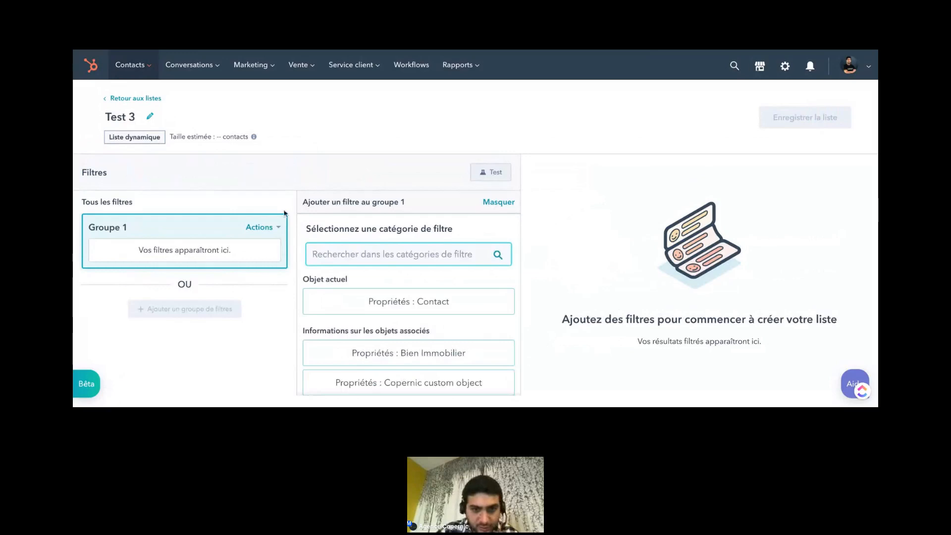
Step: Choose the contact properties category, search for "phase", and add "Phase du cycle de vie" as the dynamic list's filter
left_click(462, 310)
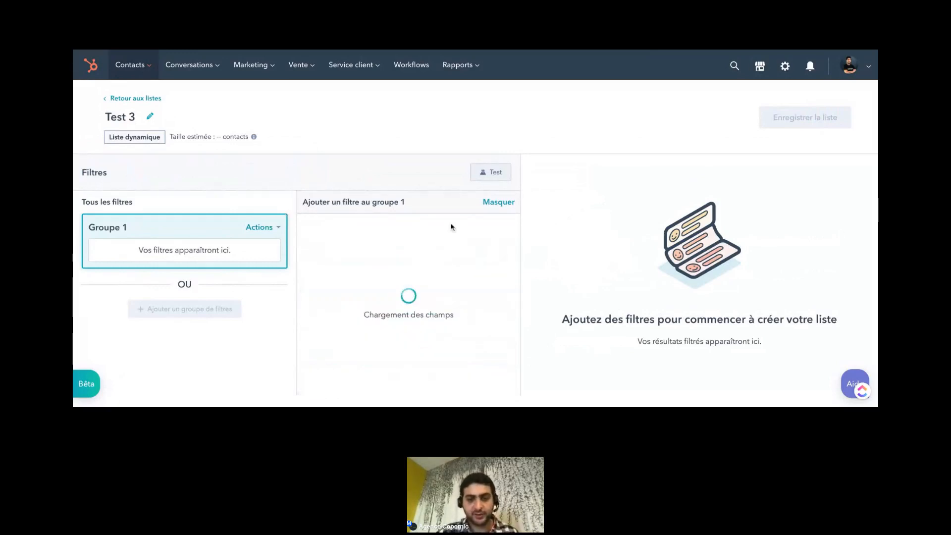
left_click(419, 314)
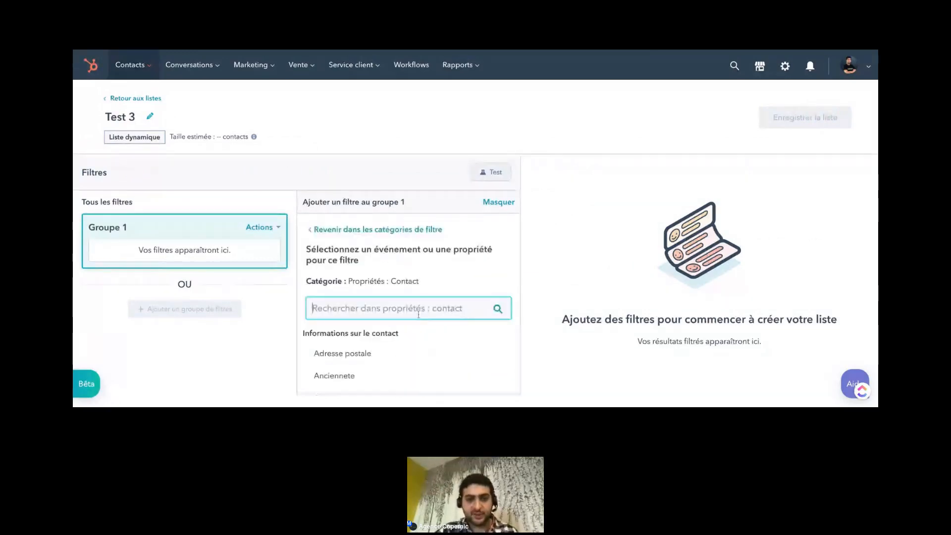
type("phase")
left_click(387, 354)
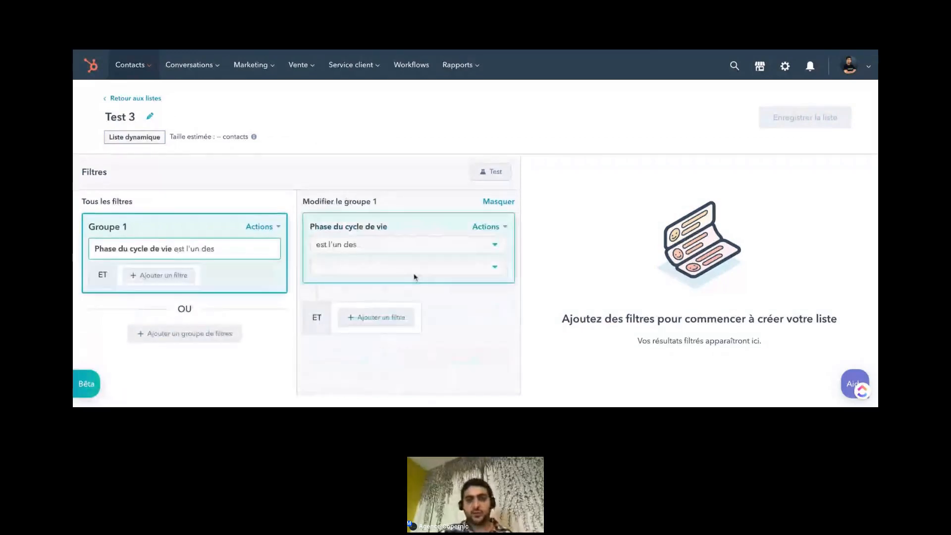
Step: Set the dynamic list's "Phase du cycle de vie" filter value to "Lead qualifié par le marketing" and save the list
left_click(456, 272)
left_click(439, 194)
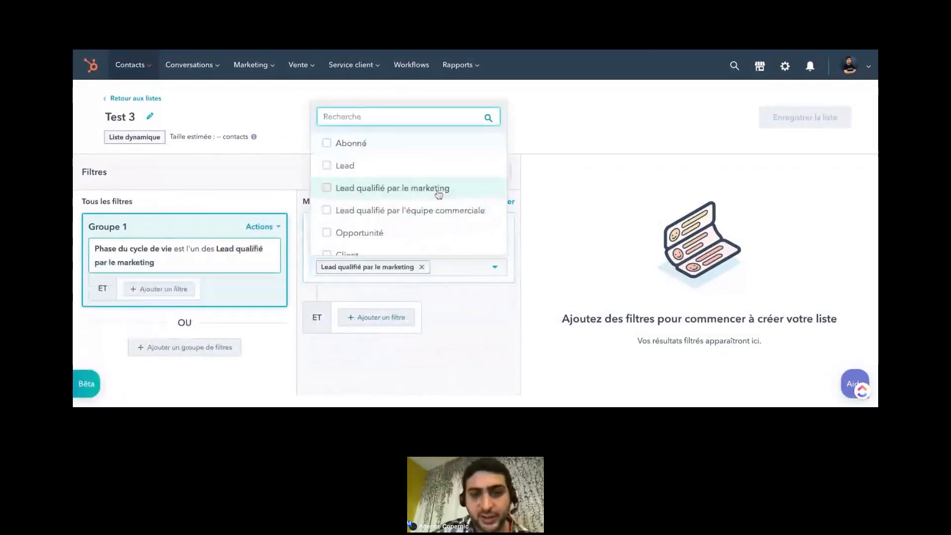
left_click(470, 355)
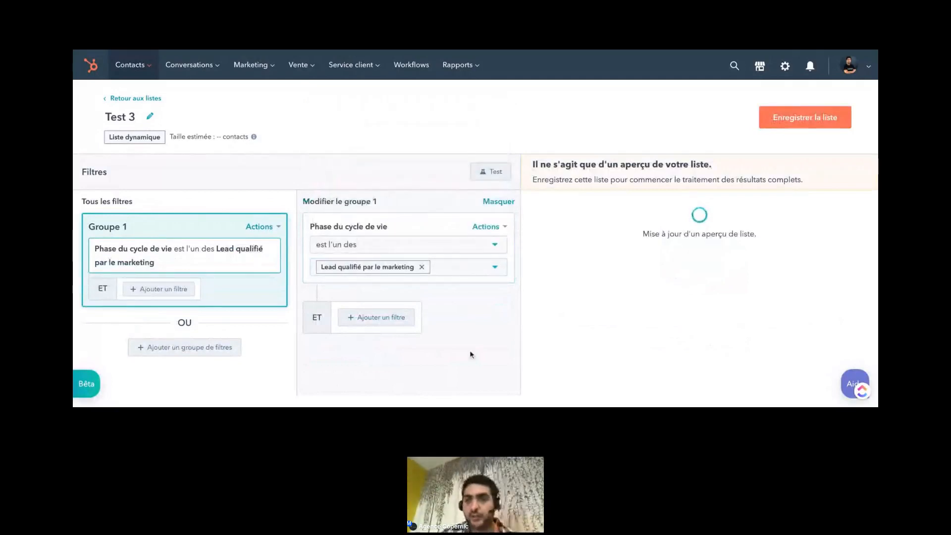
left_click(805, 121)
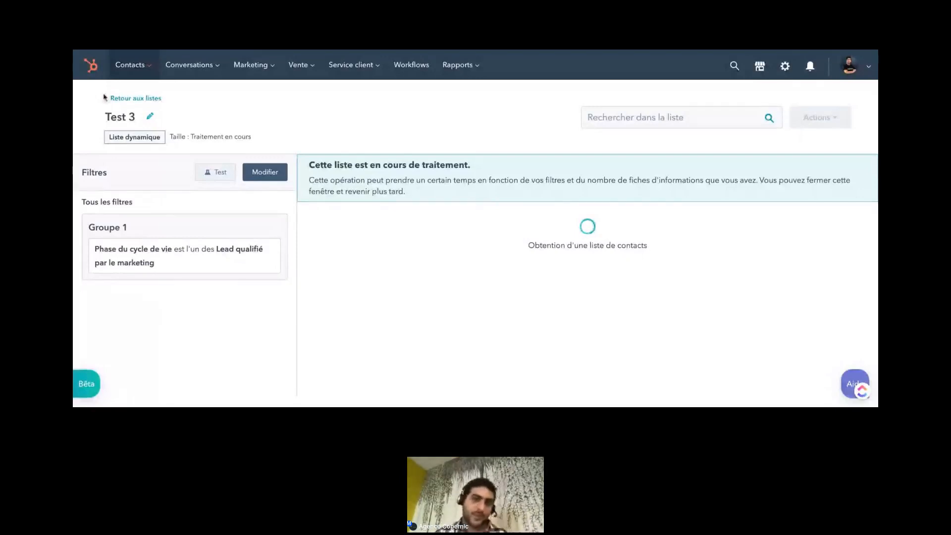
Step: Return to the lists overview and switch to the presentation slide about lead qualification
left_click(119, 98)
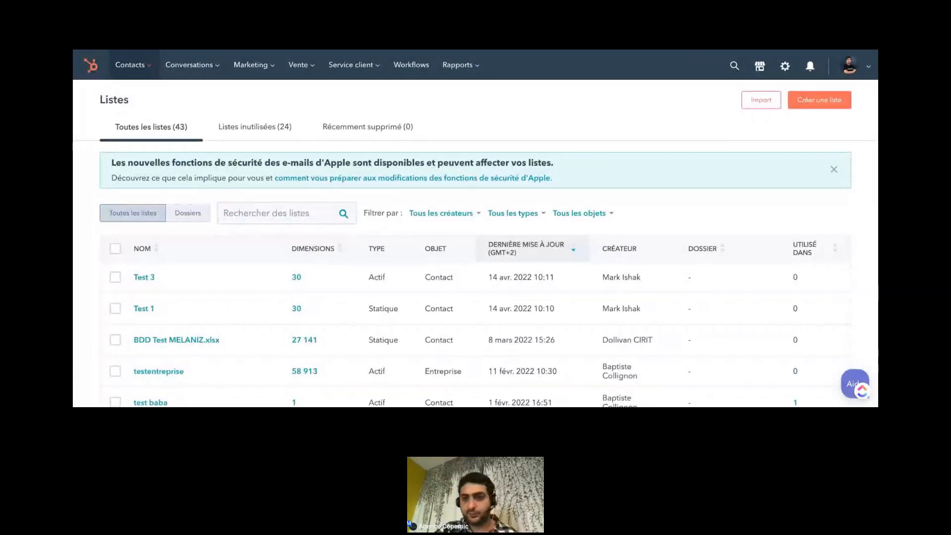
key("alt+Tab")
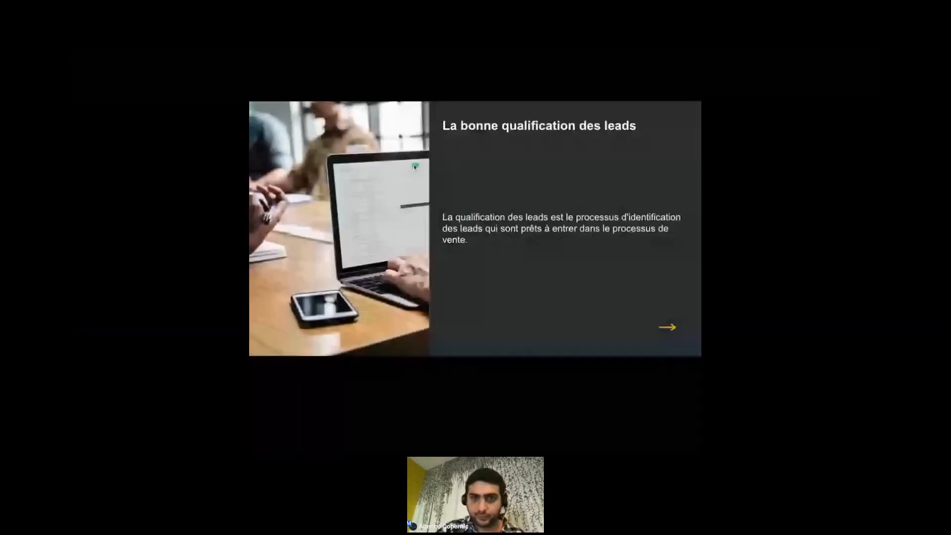
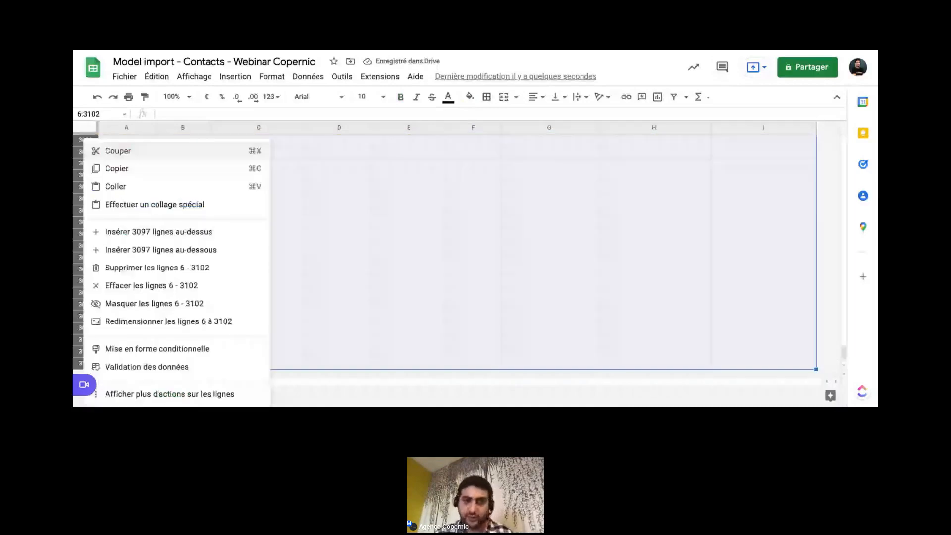
Step: Delete rows 6 to 3102 of the contacts spreadsheet and download it as an Excel (.xlsx) file
left_click(165, 269)
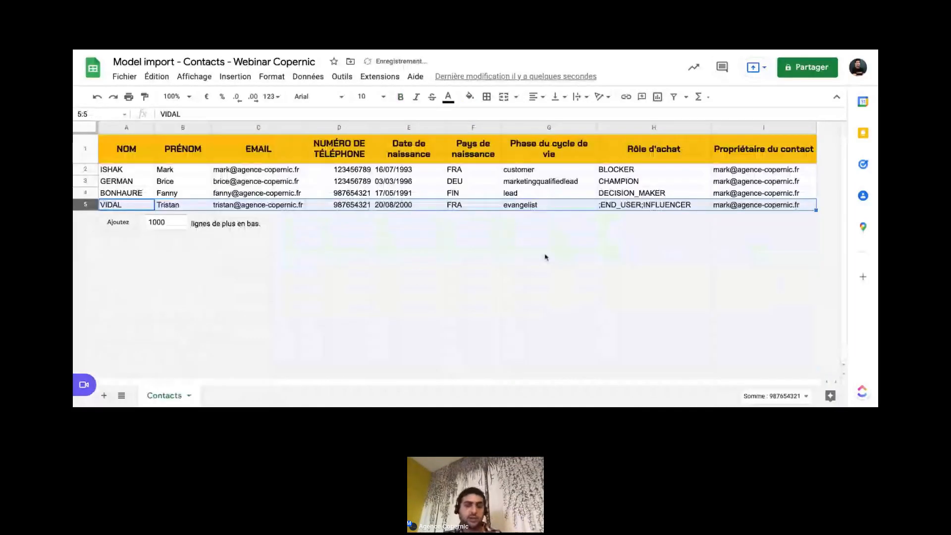
left_click(159, 145)
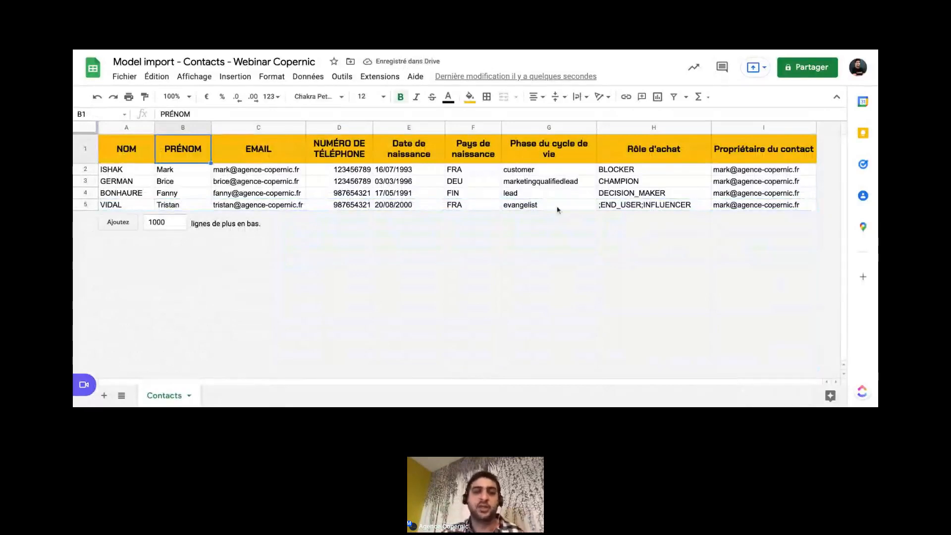
left_click(132, 79)
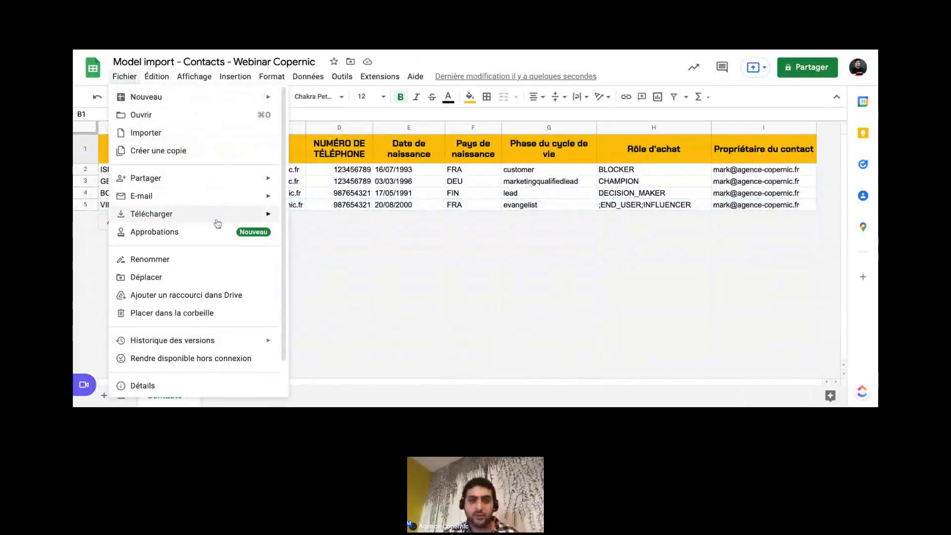
mouse_move(218, 224)
left_click(414, 221)
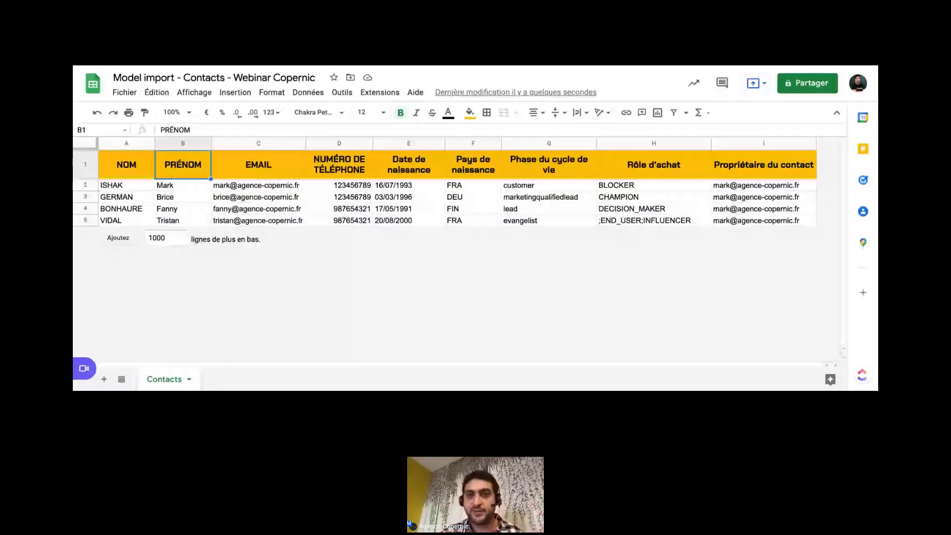
Step: Switch to the HubSpot import and proceed to column mapping with "Model import - Contacts - Webinar Copernic (1).xlsx" and "Français" as the column title language
left_click(529, 65)
scroll(597, 211, "down", 1)
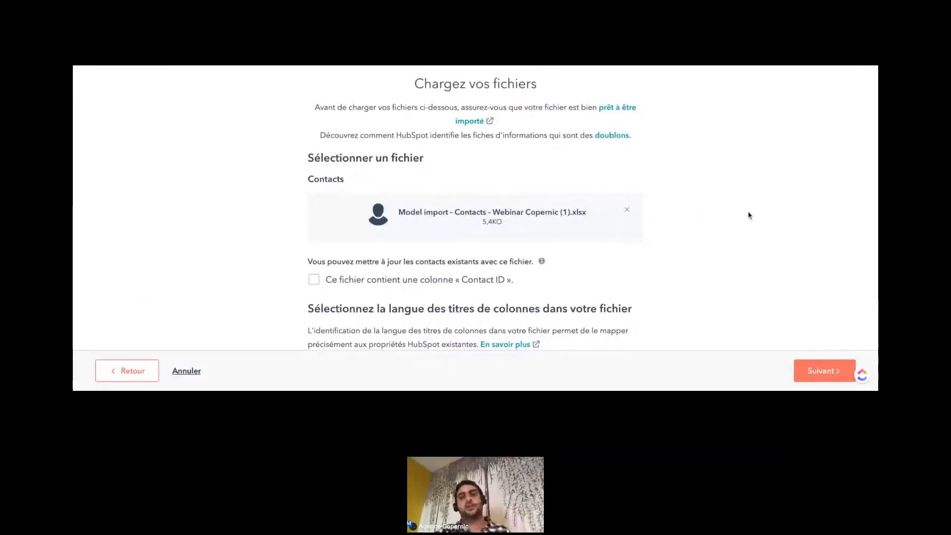
scroll(748, 215, "down", 2)
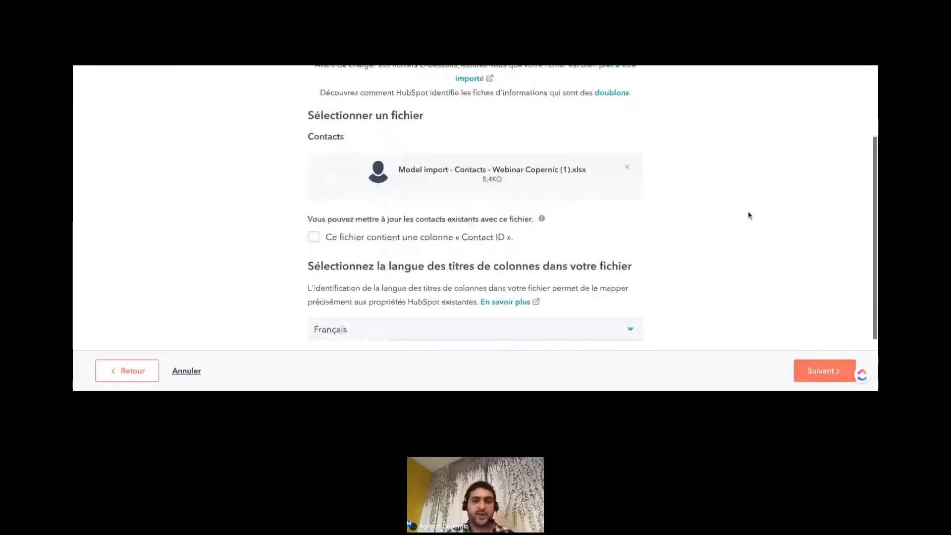
scroll(431, 217, "up", 1)
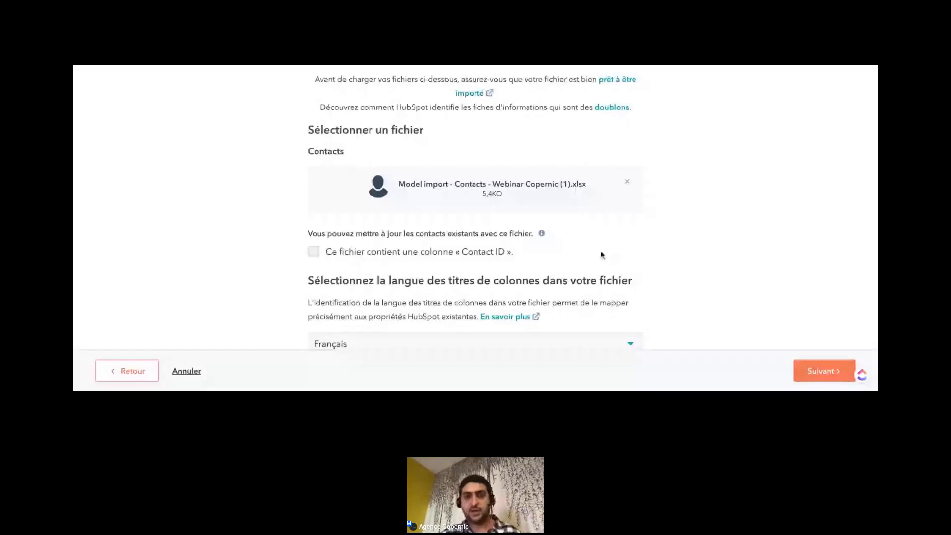
scroll(691, 230, "up", 2)
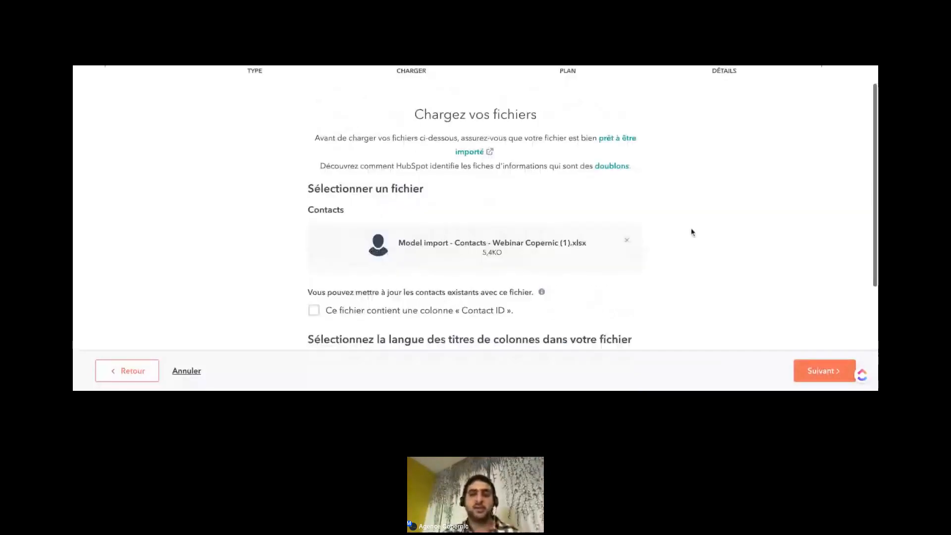
scroll(693, 232, "down", 1)
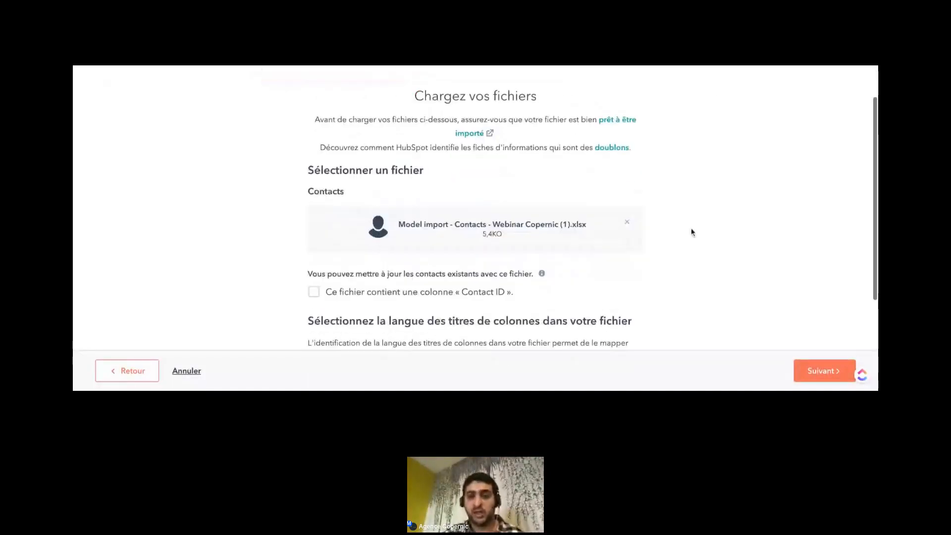
scroll(692, 231, "down", 3)
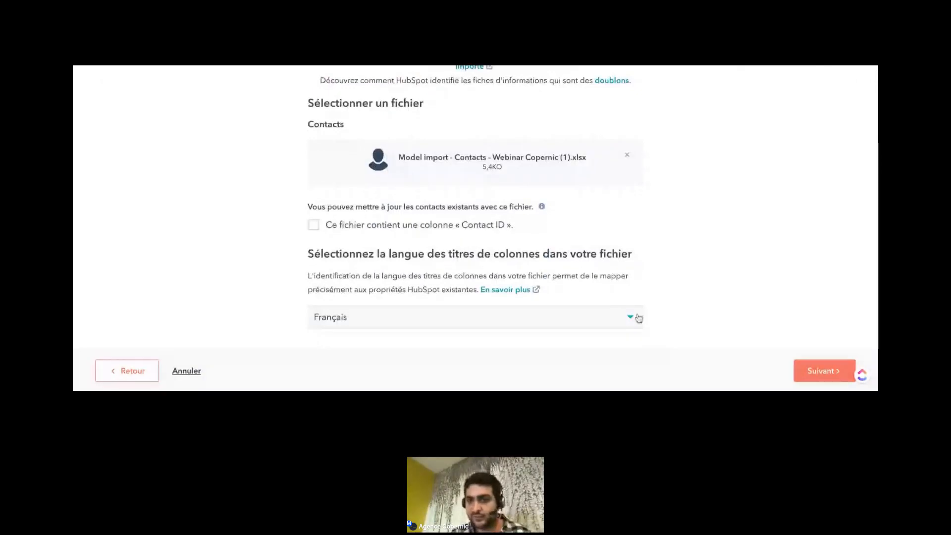
left_click(811, 379)
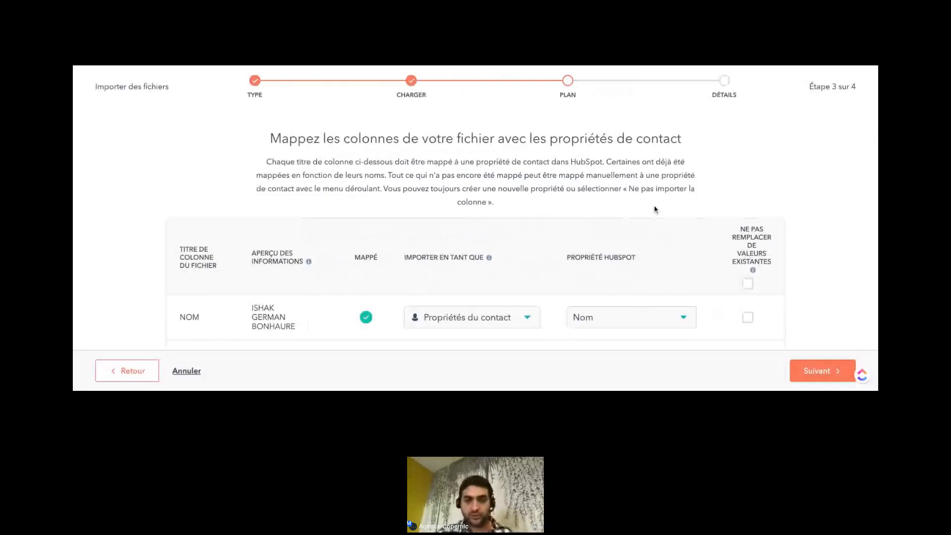
Step: Review how the file's columns, from "NOM" to "Phase du cycle de vie", are mapped to HubSpot contact properties
scroll(655, 209, "down", 2)
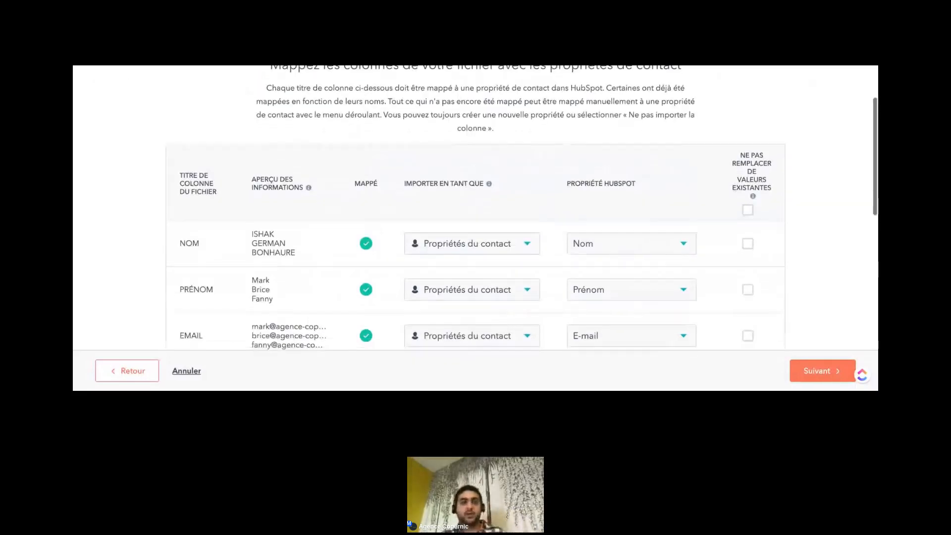
scroll(97, 157, "down", 1)
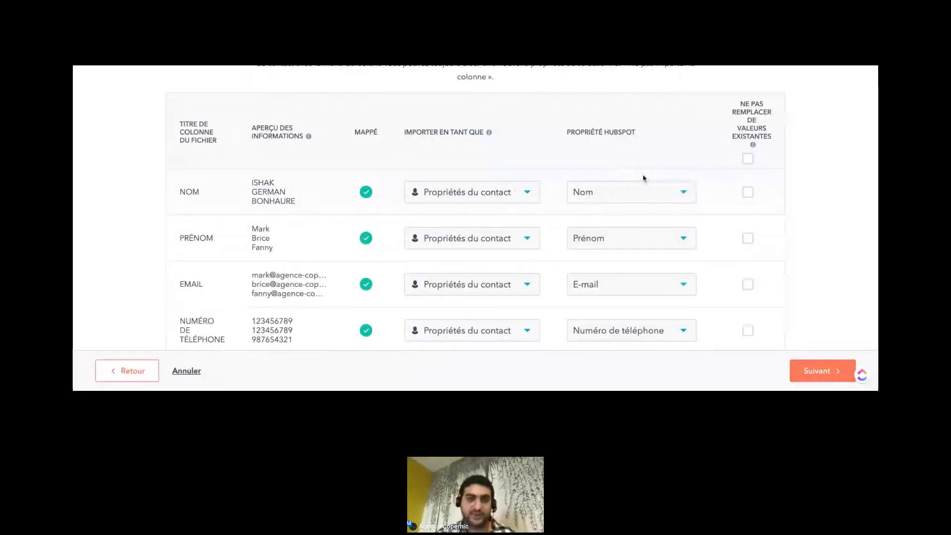
scroll(645, 198, "down", 1)
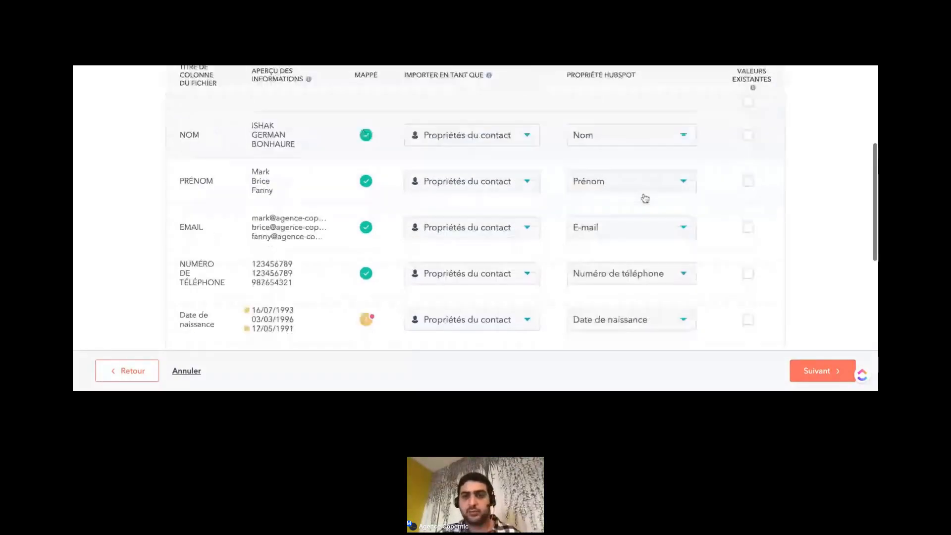
scroll(645, 198, "down", 1)
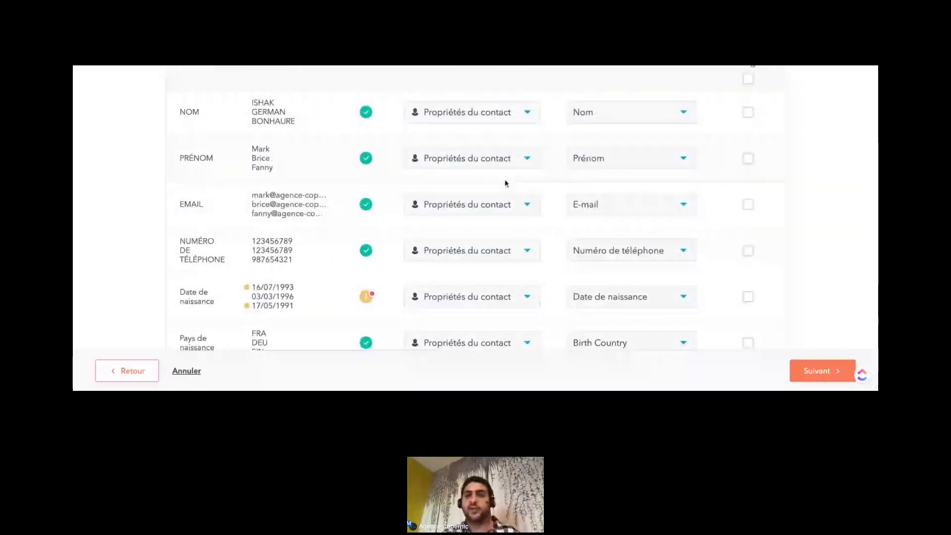
scroll(356, 279, "down", 1)
scroll(358, 279, "down", 1)
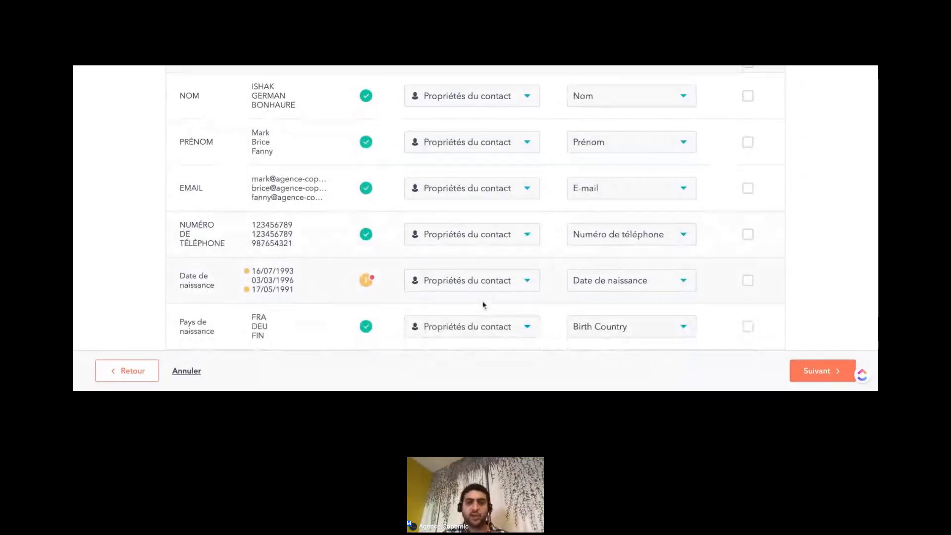
scroll(484, 304, "down", 5)
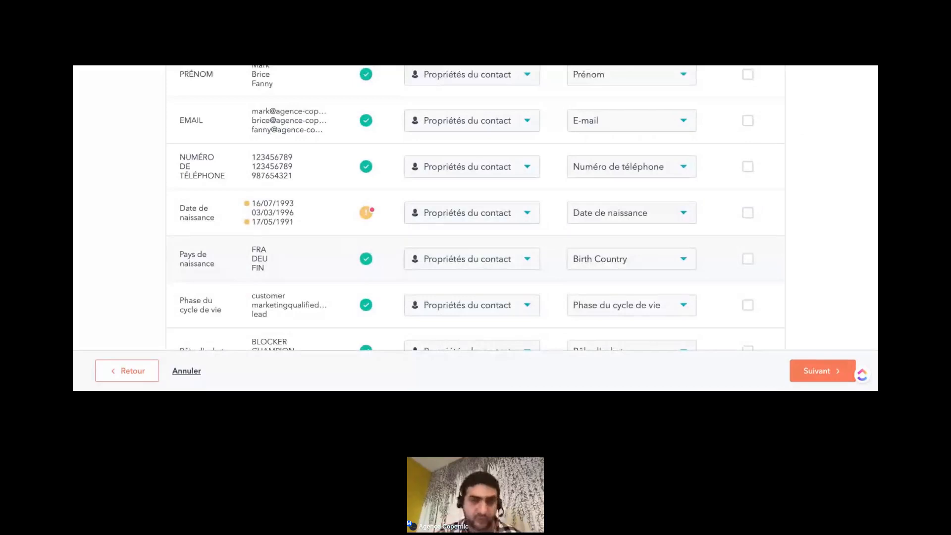
Step: Correct the "Date de naissance" column's import error by setting its date format to jj/mm/aaaa
left_click(365, 218)
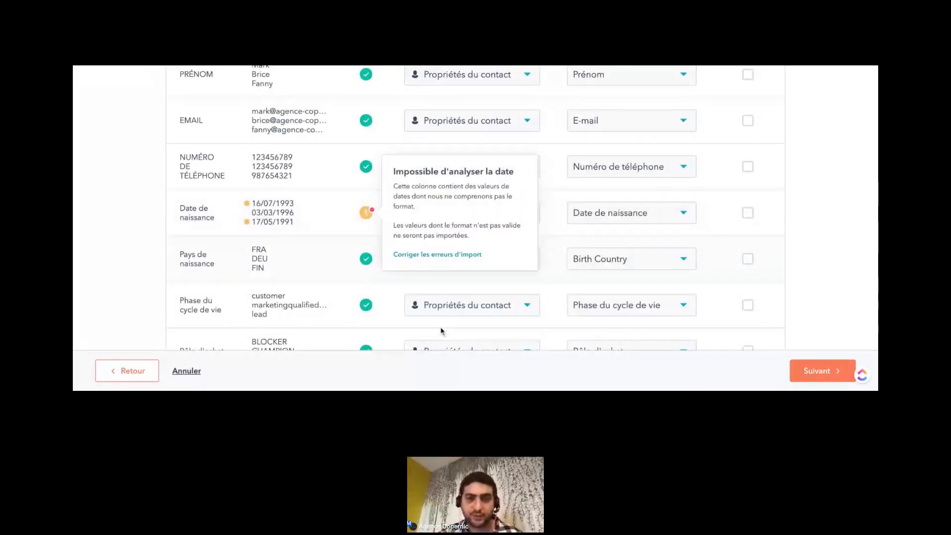
scroll(441, 326, "down", 1)
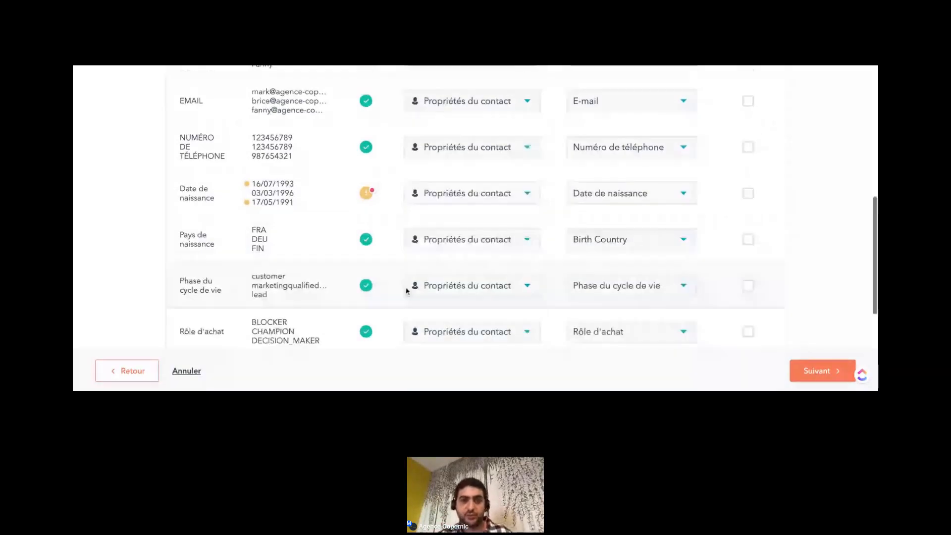
left_click(369, 202)
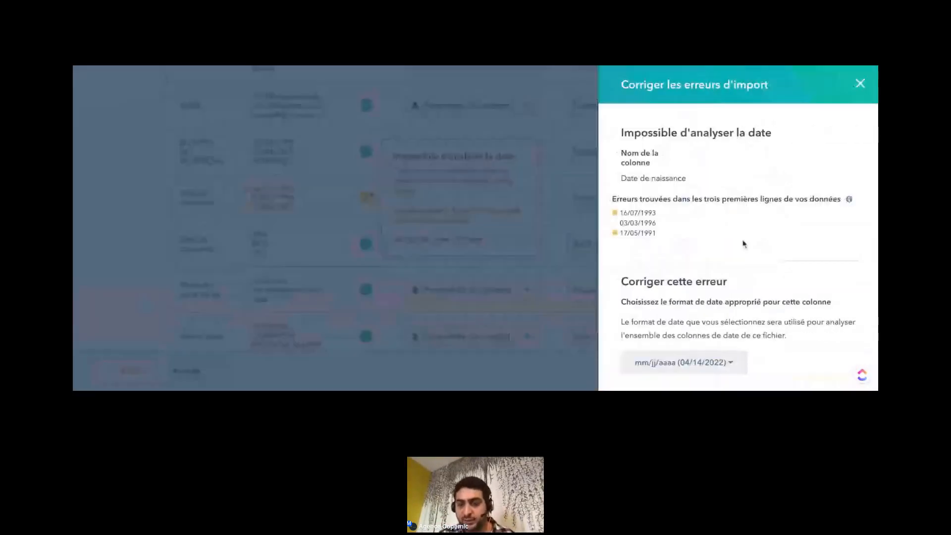
scroll(743, 243, "down", 1)
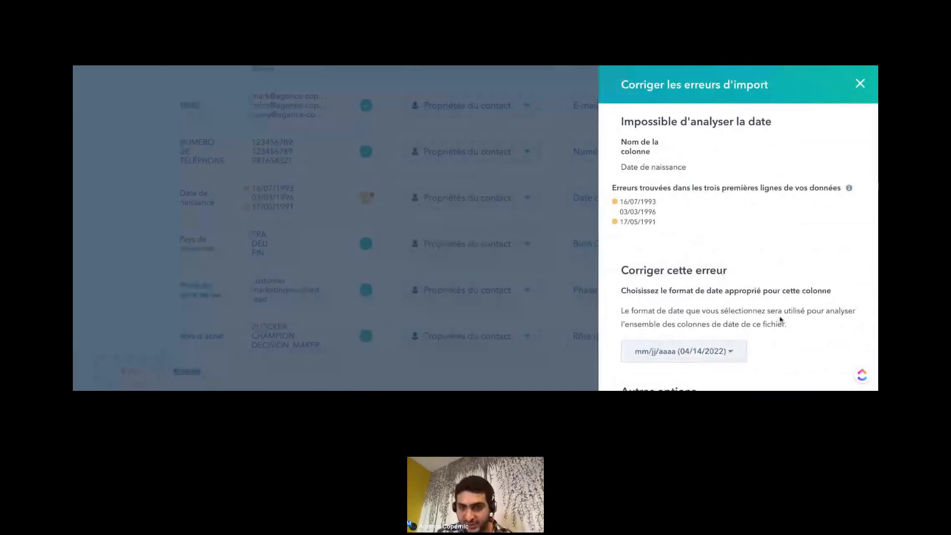
left_click(732, 352)
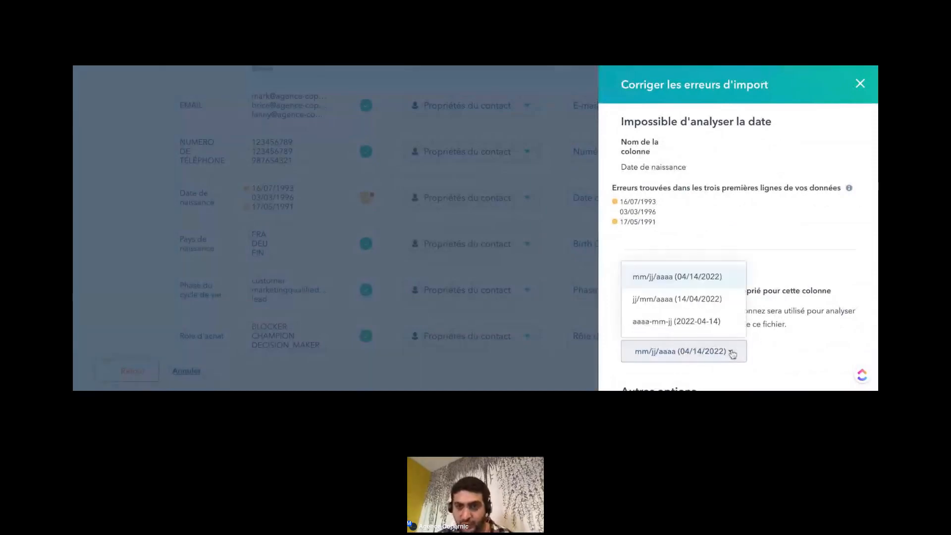
left_click(647, 304)
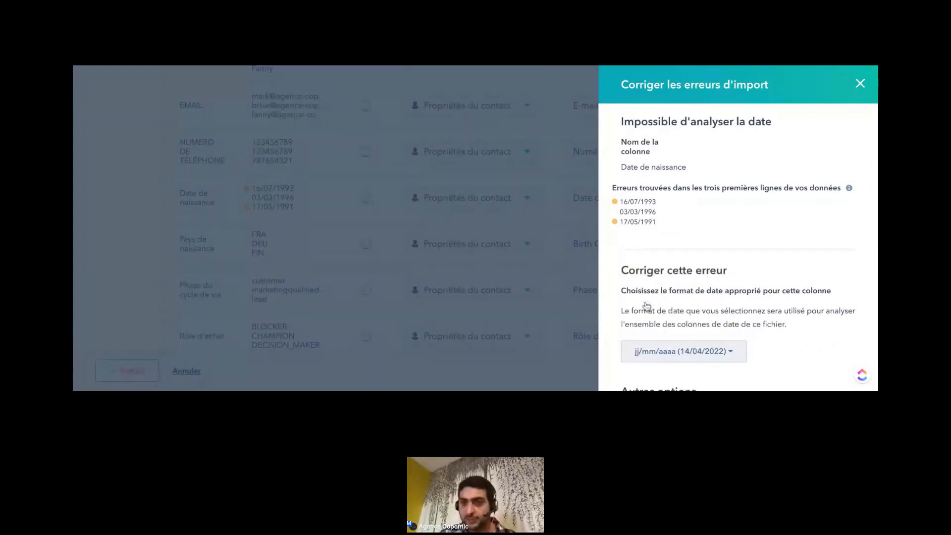
left_click(860, 83)
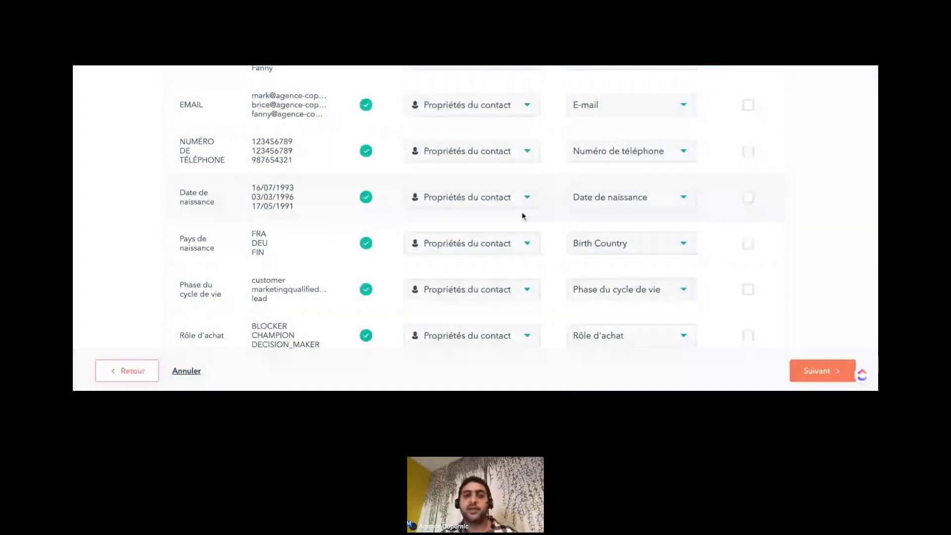
Step: Check the mapping status of all file columns down to "Propriétaire du contact"
scroll(524, 216, "down", 1)
scroll(528, 214, "down", 1)
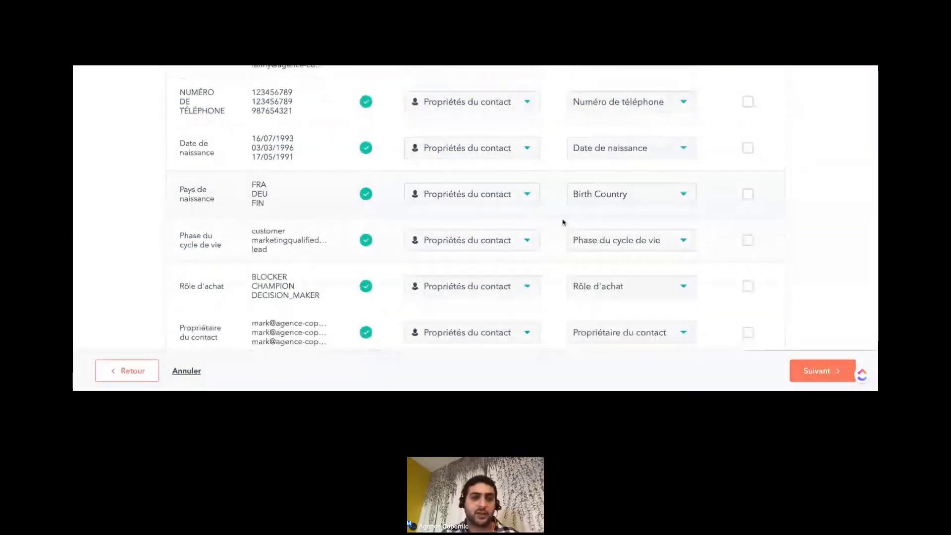
scroll(525, 235, "down", 1)
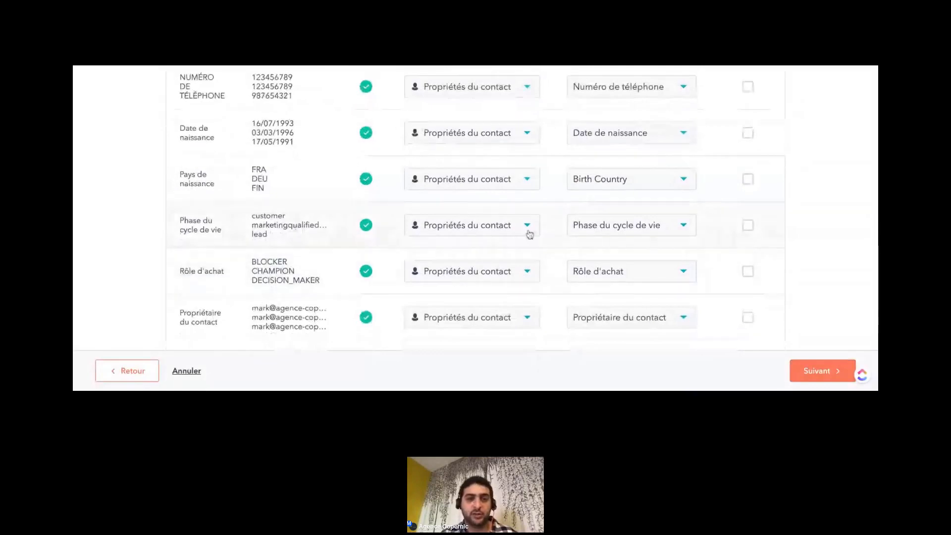
scroll(529, 234, "down", 1)
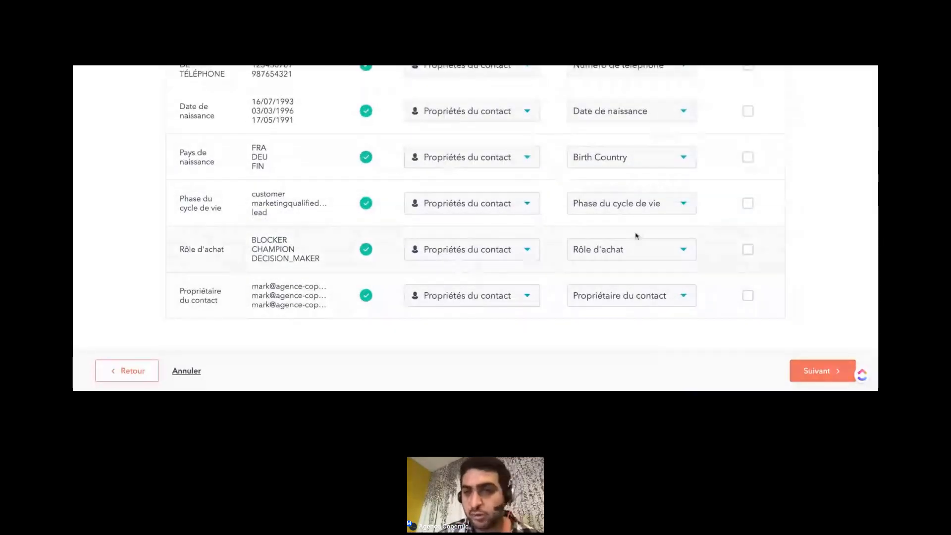
scroll(637, 236, "up", 10)
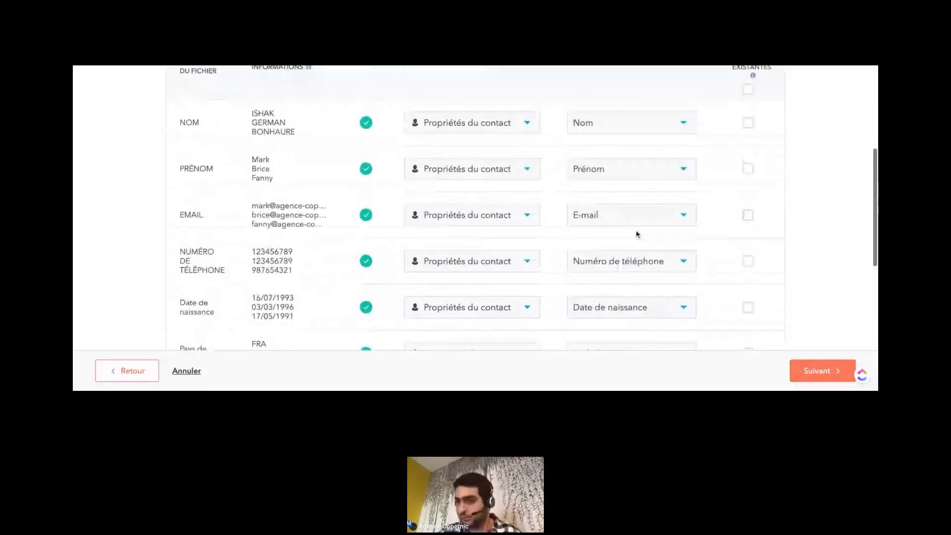
scroll(636, 234, "down", 10)
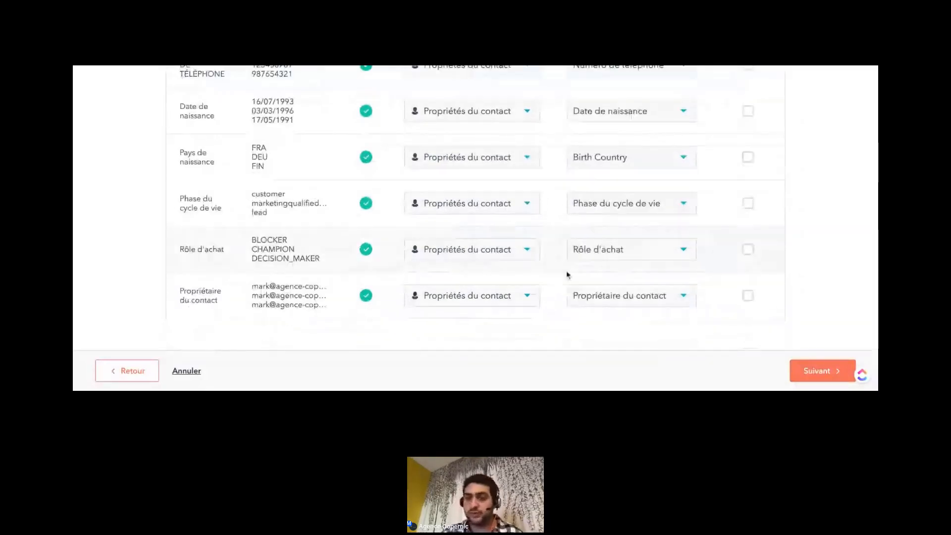
Step: Finish the import under the name "Import webinar copernic", confirming that all its contacts expect to hear from the company
left_click(821, 378)
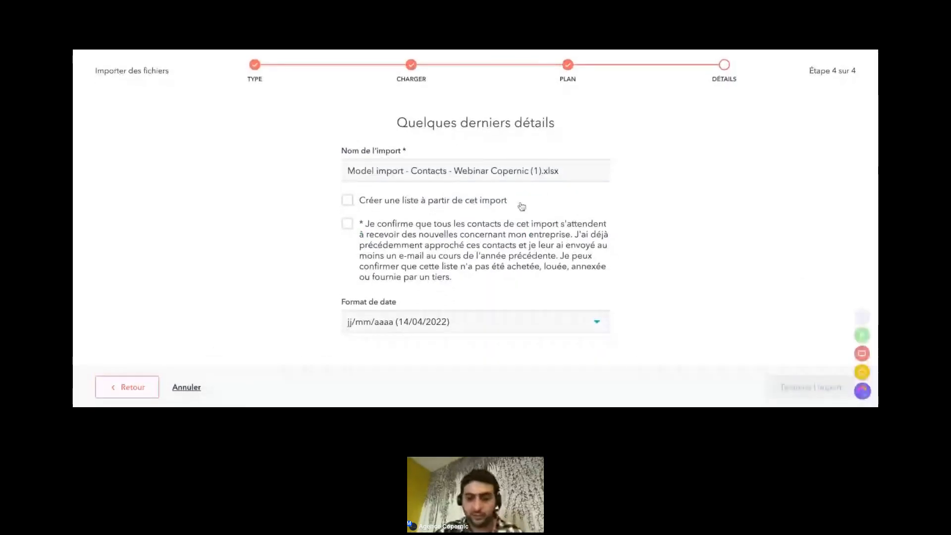
triple_click(474, 180)
type("Impor")
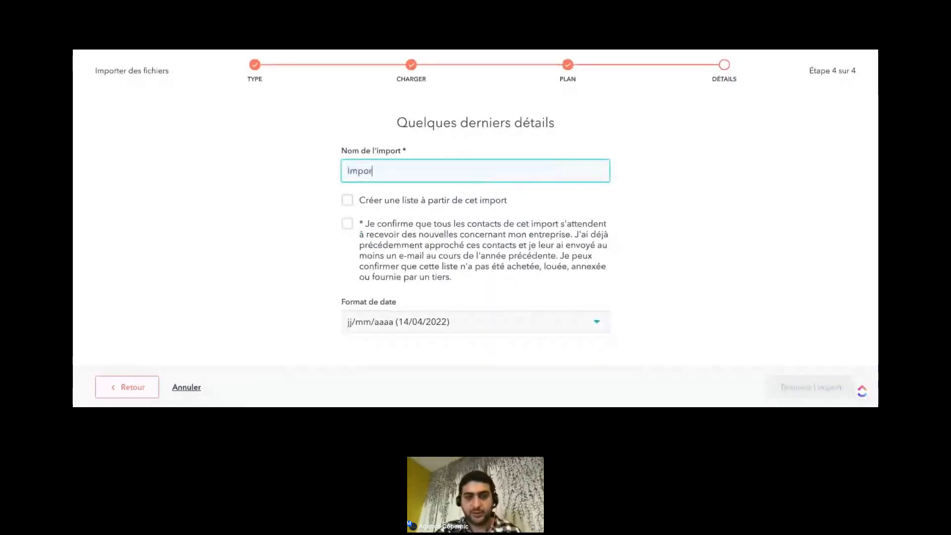
type("t webinar c")
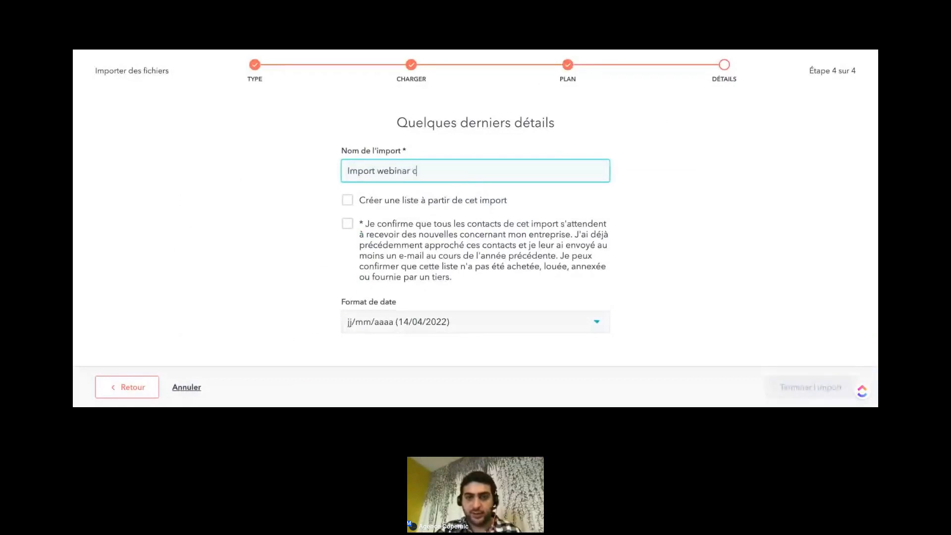
type("opernic")
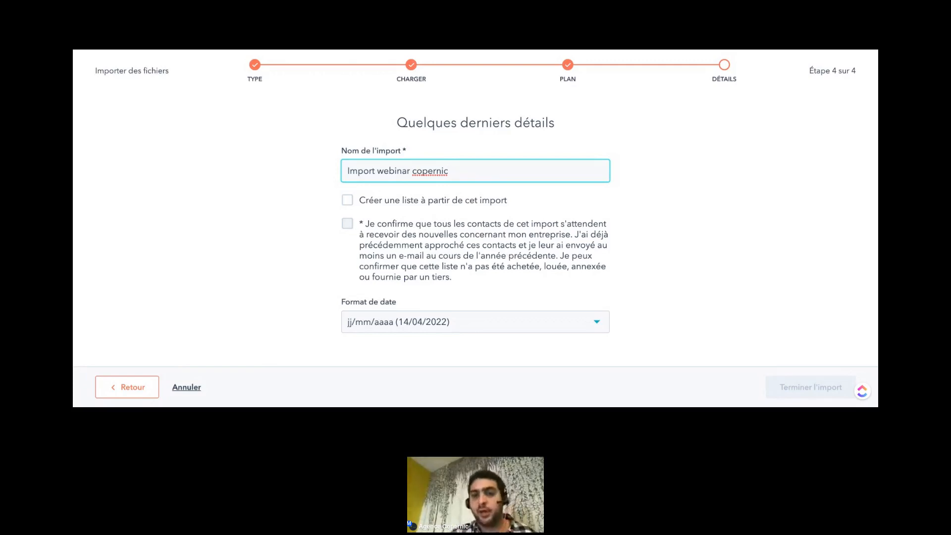
left_click(378, 231)
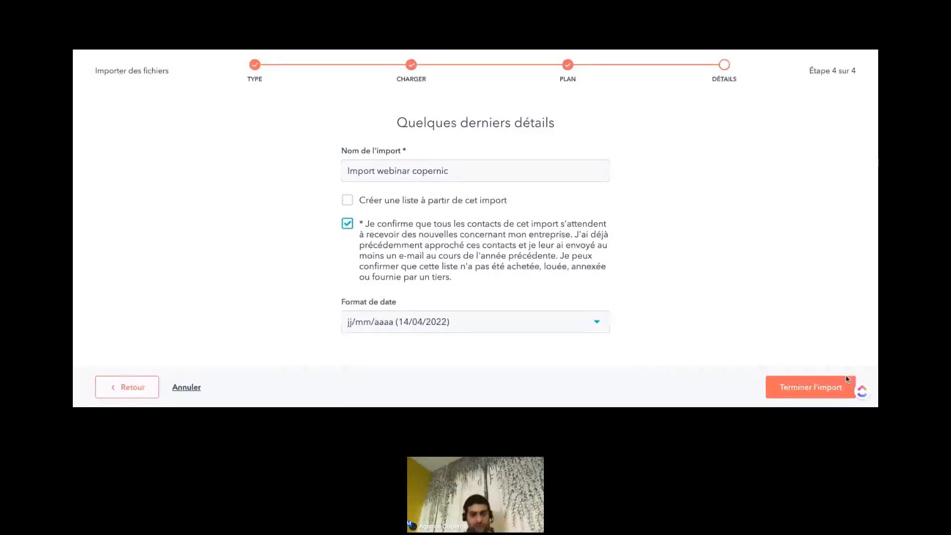
left_click(792, 387)
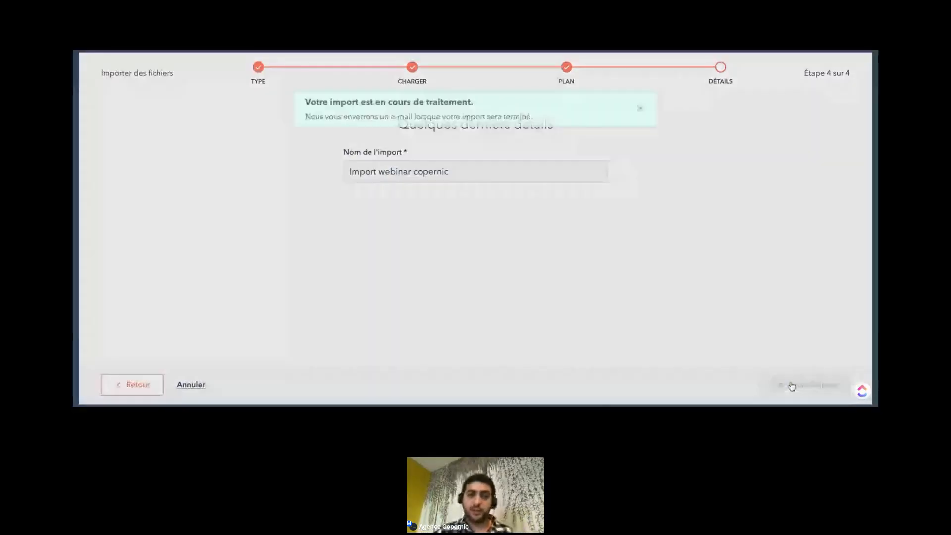
Step: Review the new records, updated records and error counts of "Import webinar copernic" and the earlier entries in the past imports table
scroll(682, 240, "down", 2)
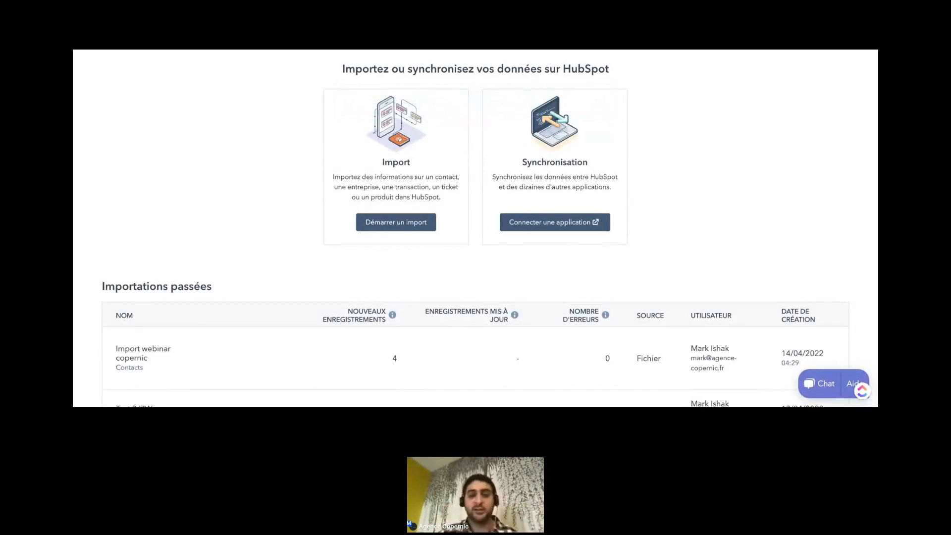
scroll(554, 283, "down", 1)
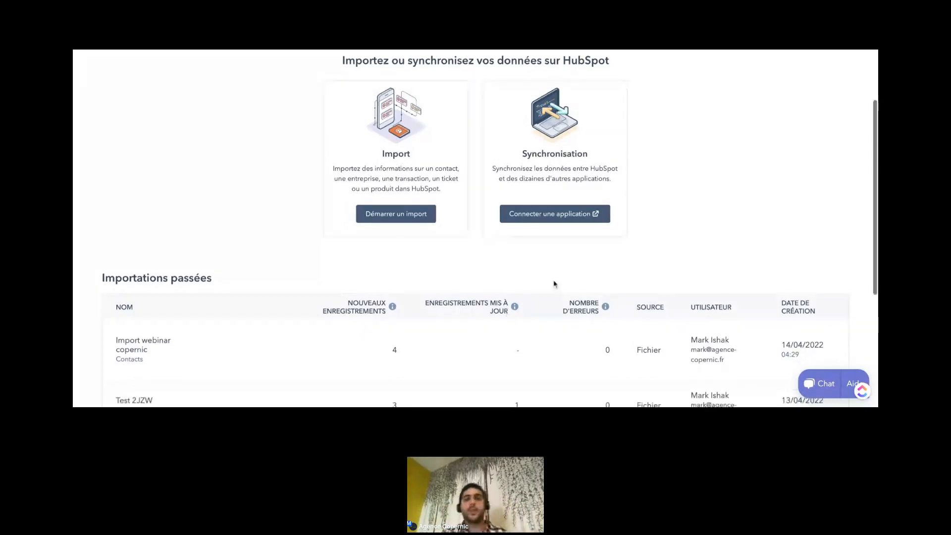
scroll(555, 283, "down", 2)
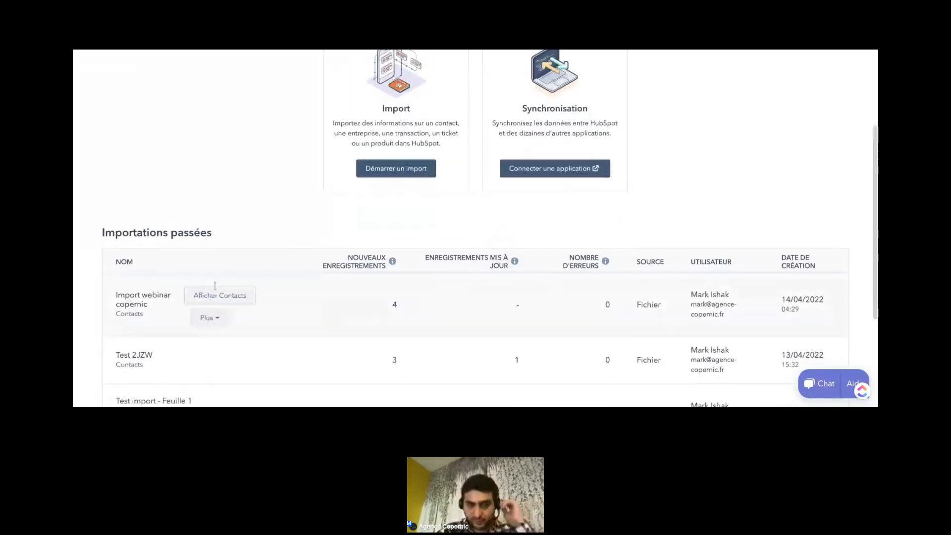
scroll(633, 302, "down", 1)
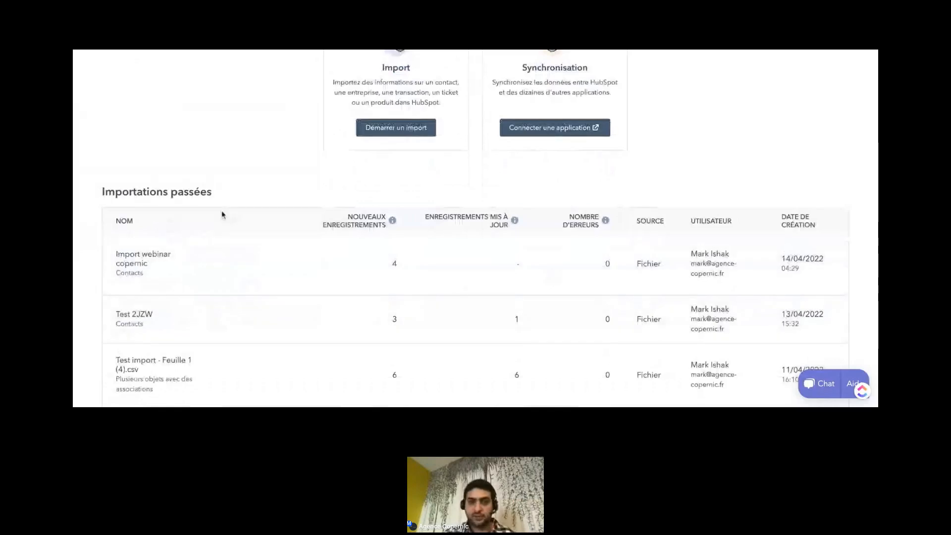
scroll(557, 221, "down", 1)
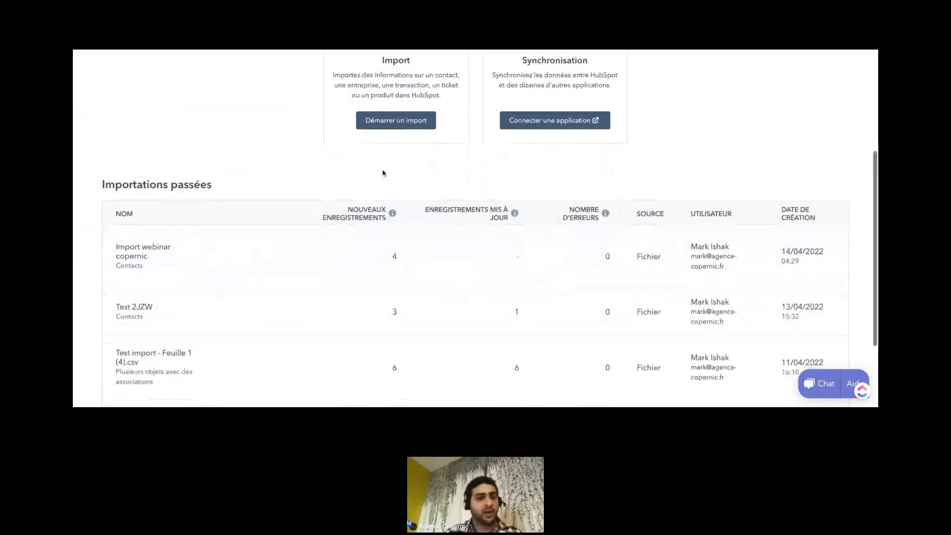
scroll(557, 152, "down", 1)
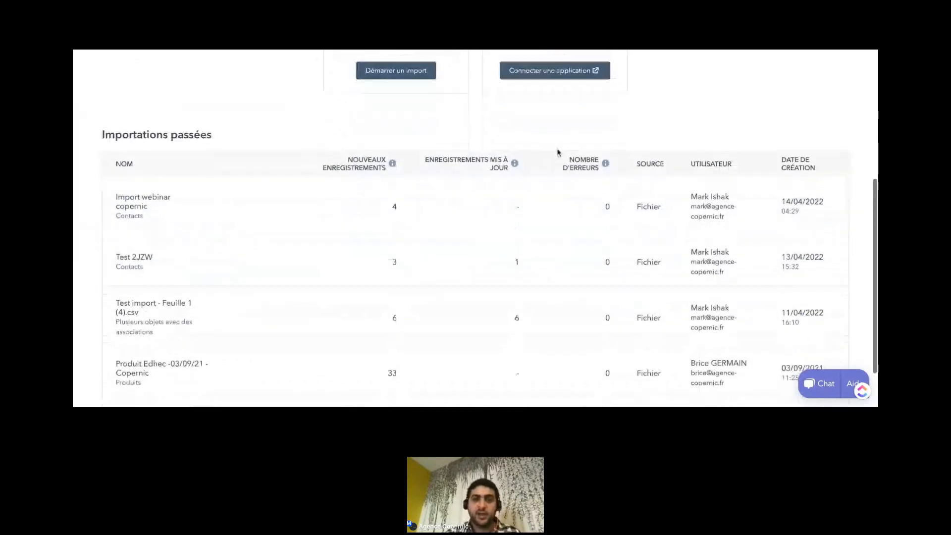
scroll(558, 153, "up", 1)
scroll(554, 153, "down", 1)
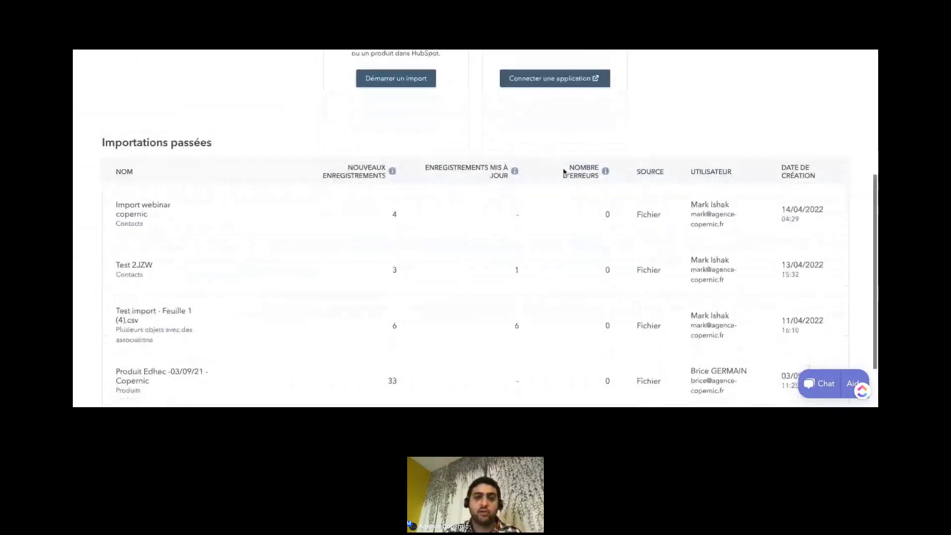
scroll(564, 171, "up", 1)
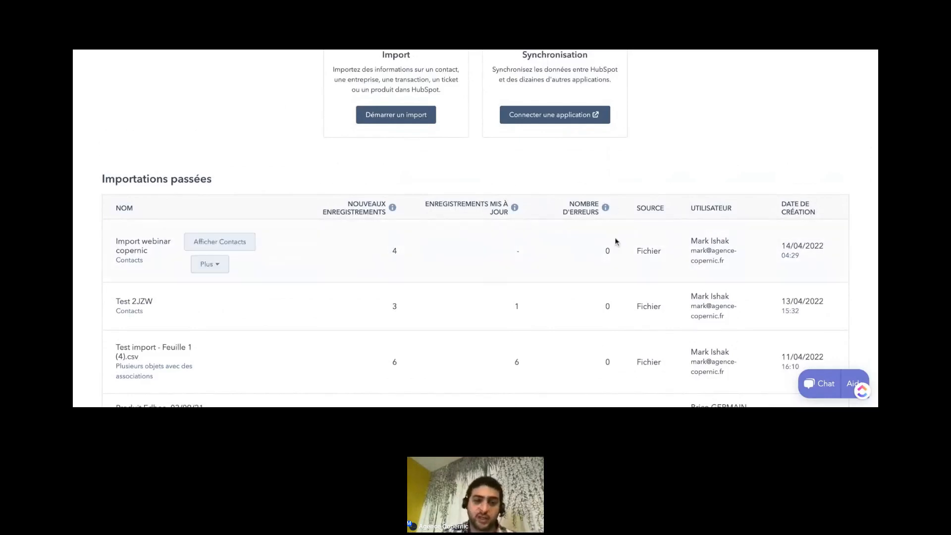
scroll(615, 258, "down", 3)
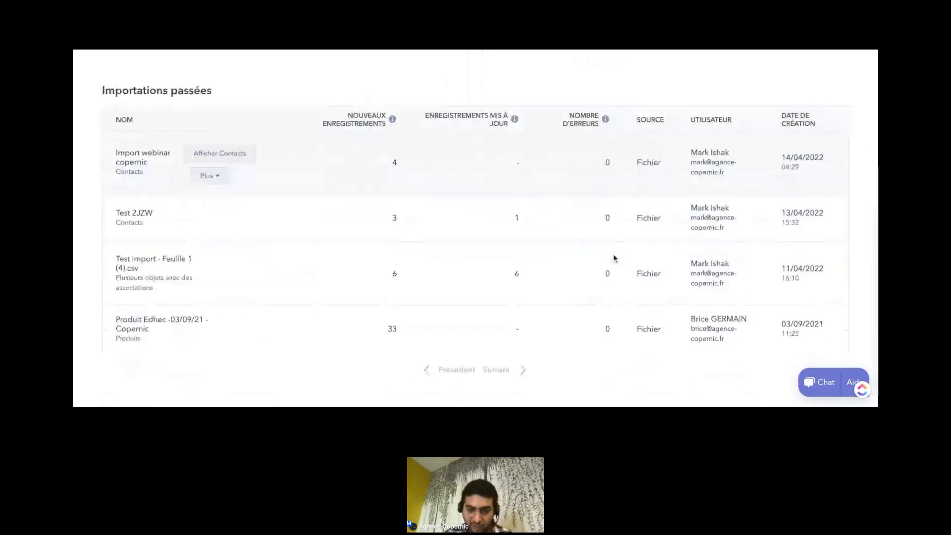
scroll(615, 258, "up", 3)
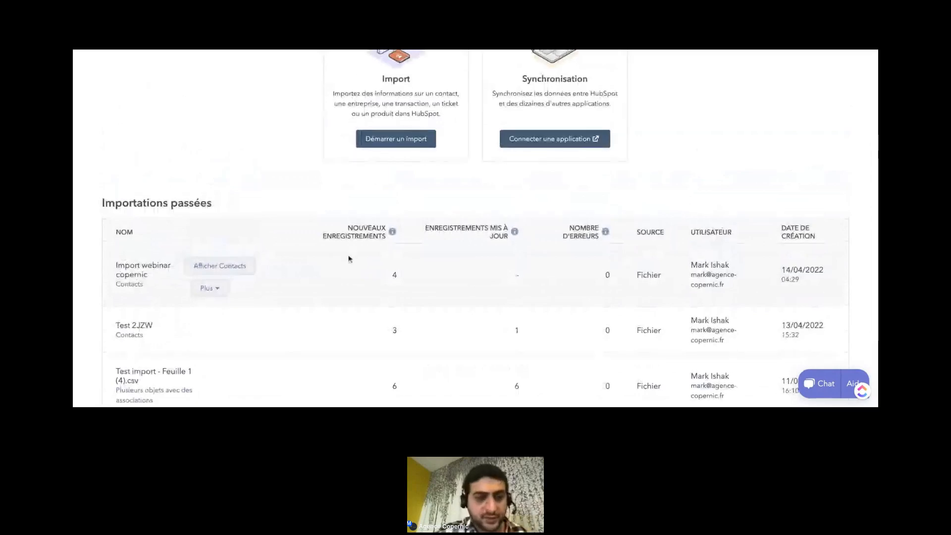
Step: Check which additional actions are offered for "Import webinar copernic" in the past imports table
left_click(210, 288)
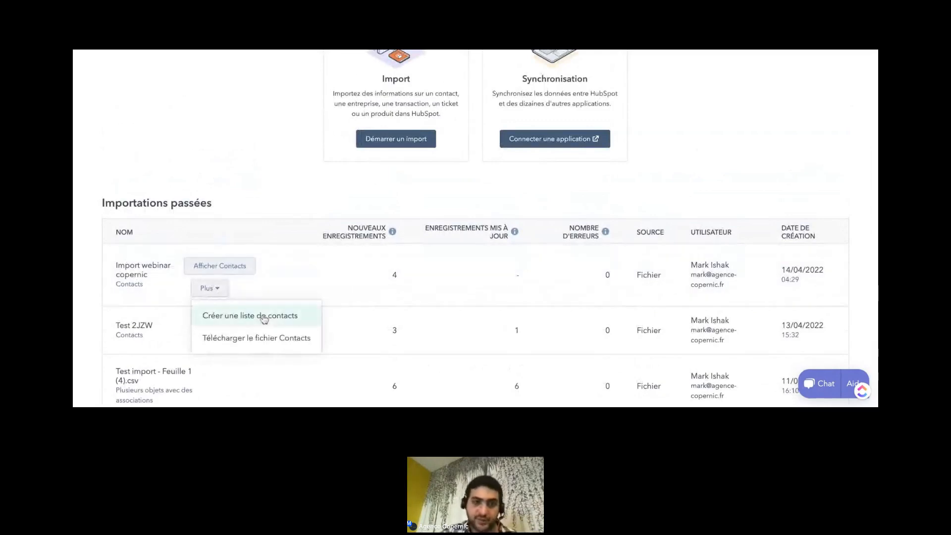
left_click(262, 151)
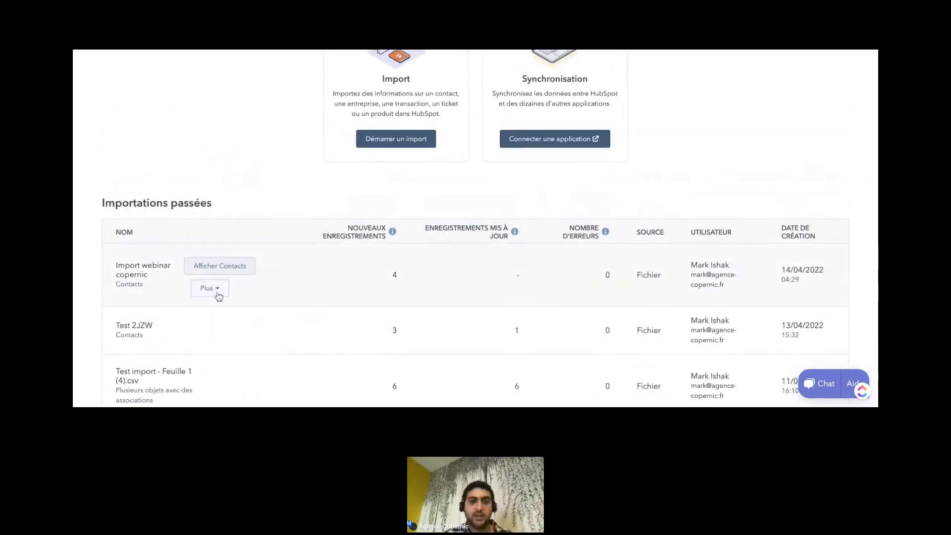
left_click(217, 293)
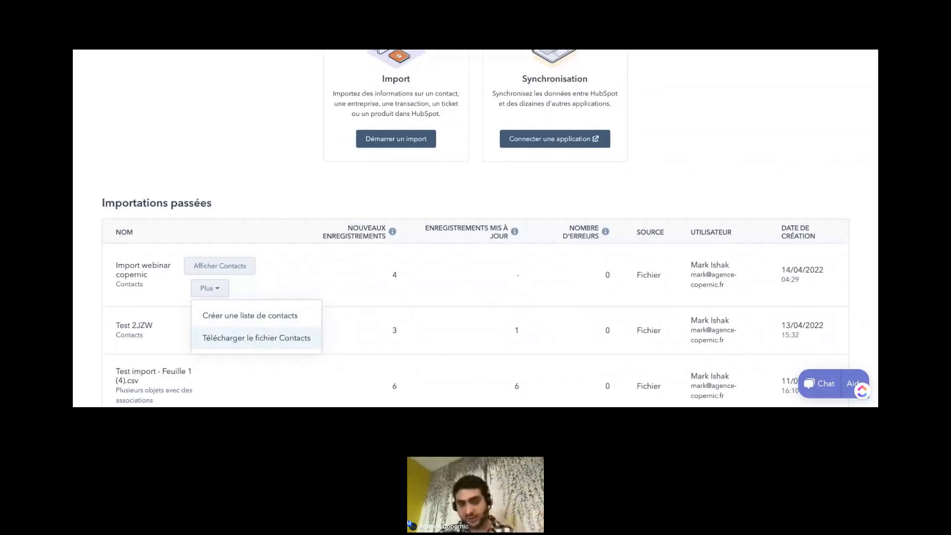
left_click(276, 177)
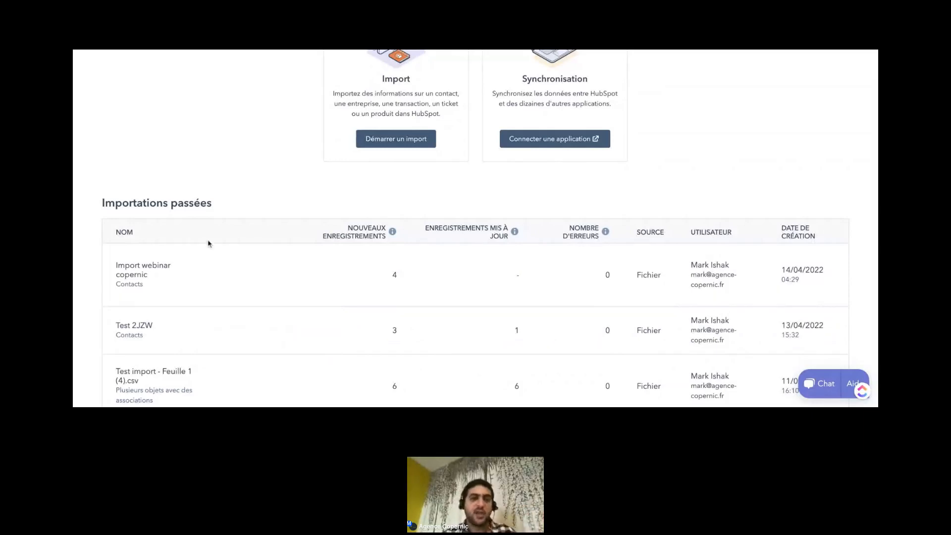
Step: Display the contacts created by "Import webinar copernic" and look across their columns in the contacts table
mouse_move(180, 273)
left_click(234, 272)
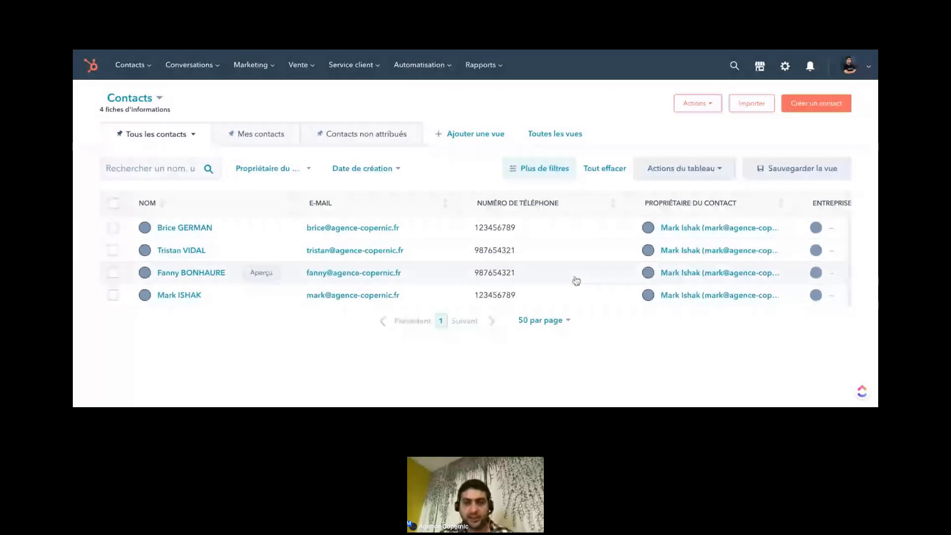
scroll(576, 281, "right", 3)
scroll(577, 281, "right", 2)
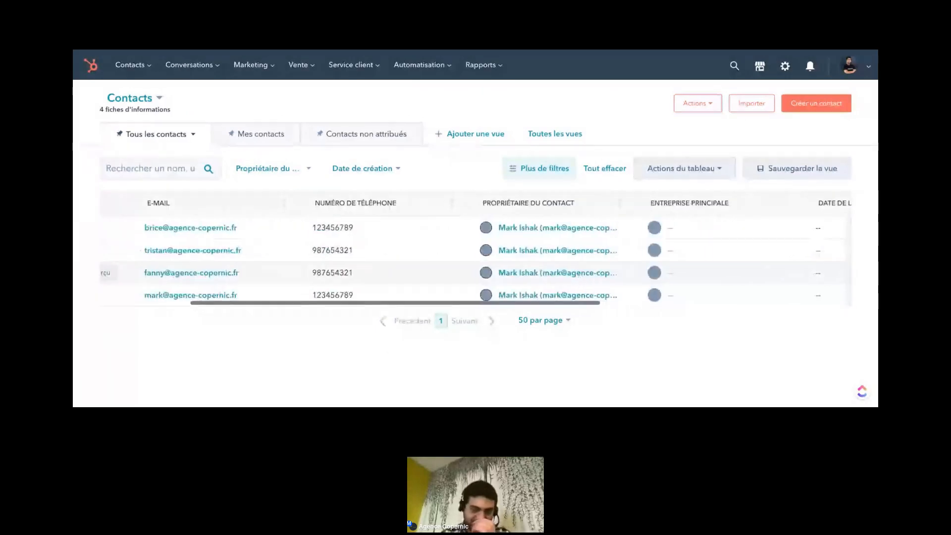
scroll(577, 281, "left", 5)
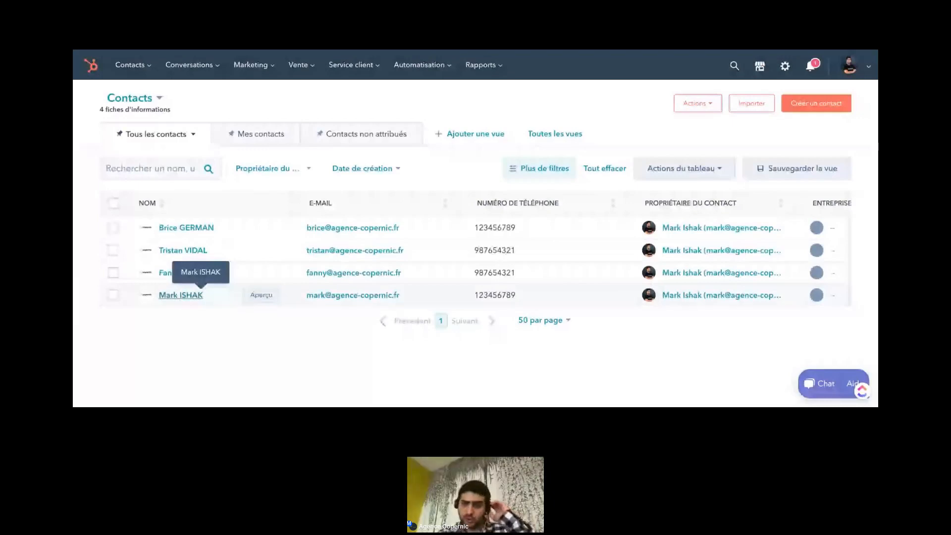
Step: Open the record of the last contact in the table and examine its imported properties, from e-mail to lead status
left_click(181, 296)
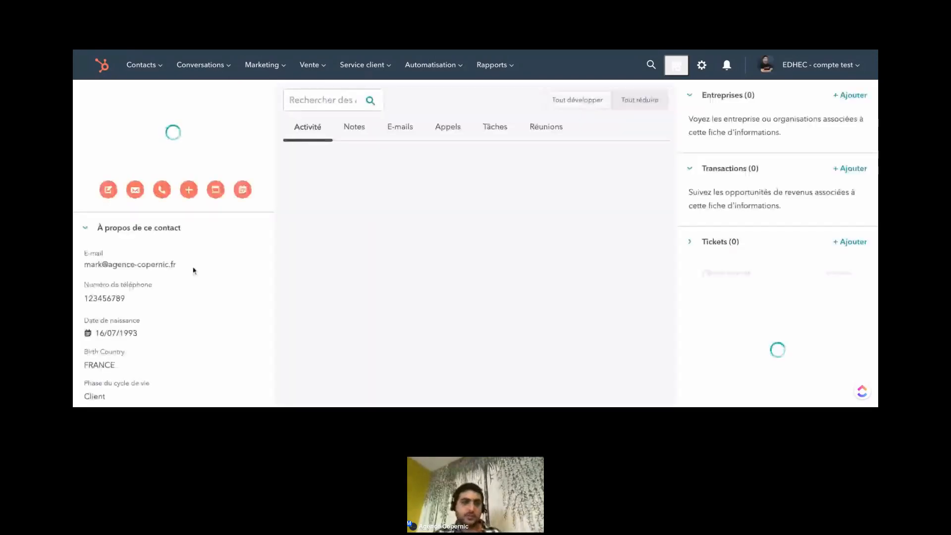
scroll(155, 254, "down", 1)
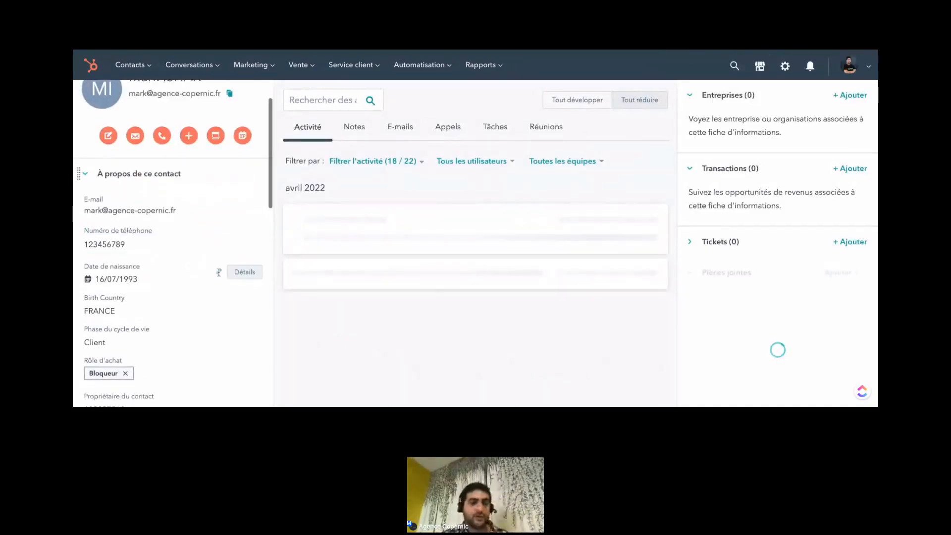
scroll(219, 272, "down", 1)
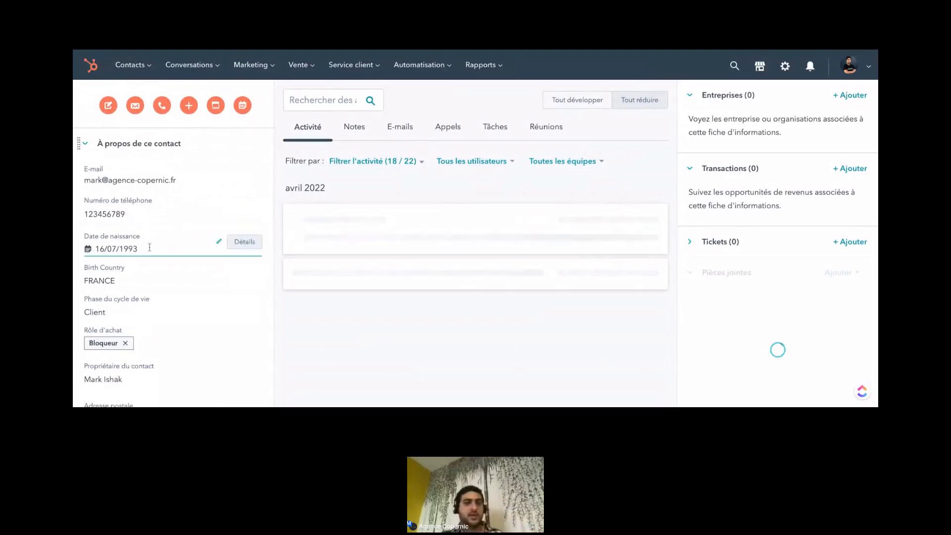
scroll(144, 278, "down", 1)
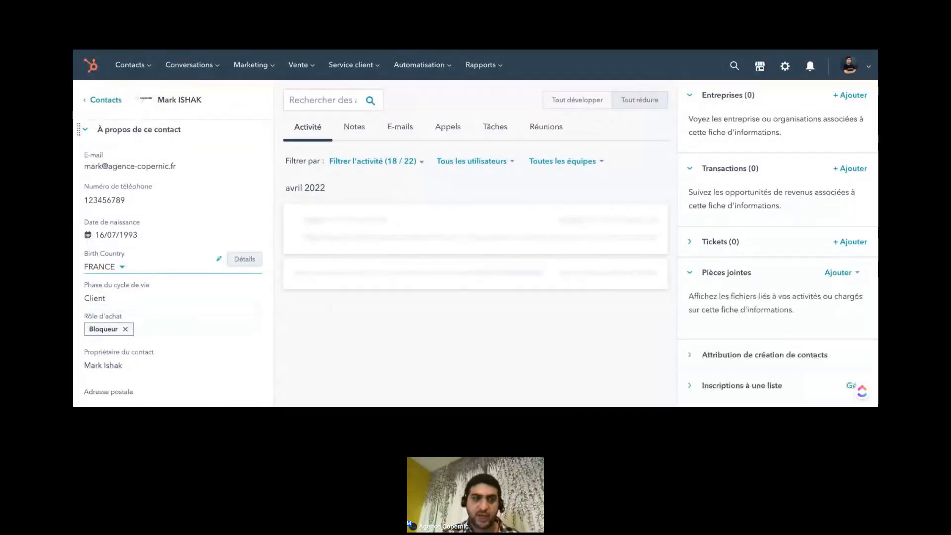
scroll(144, 268, "down", 3)
scroll(190, 250, "down", 2)
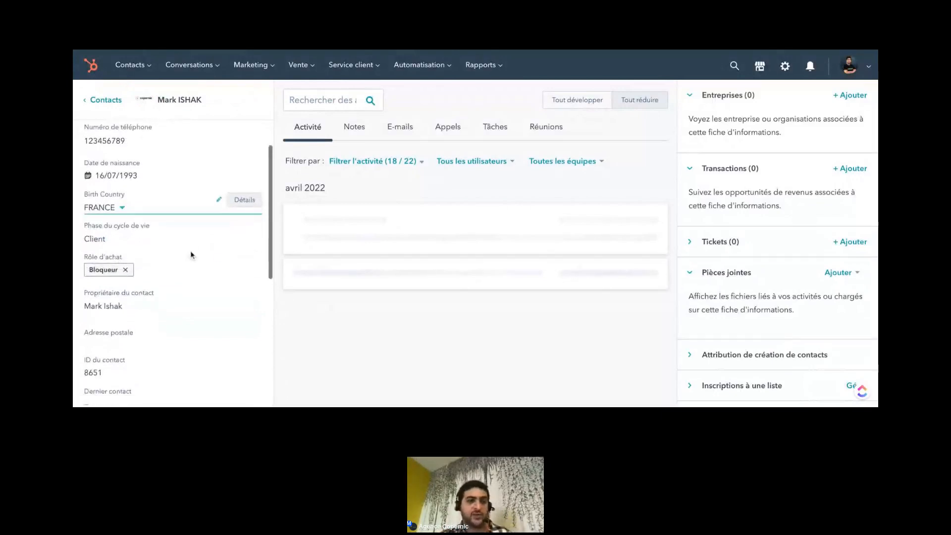
scroll(135, 272, "down", 5)
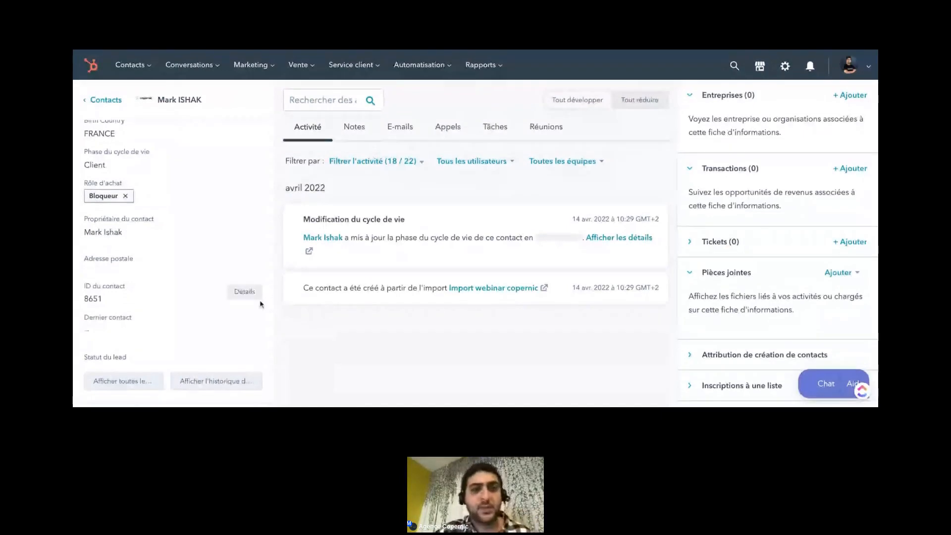
scroll(262, 304, "down", 2)
scroll(262, 304, "up", 7)
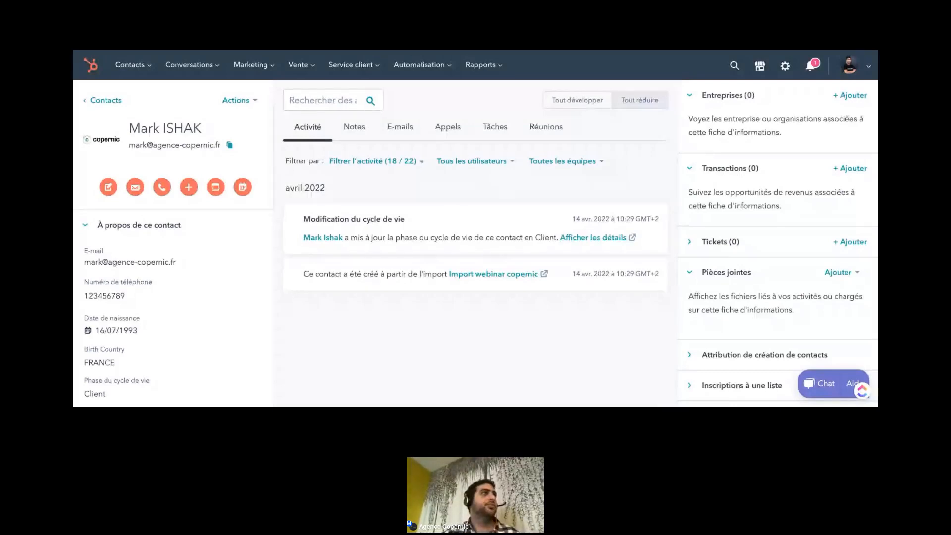
Step: Switch to the presentation's closing "QUESTIONS ?" slide
key("alt+Tab")
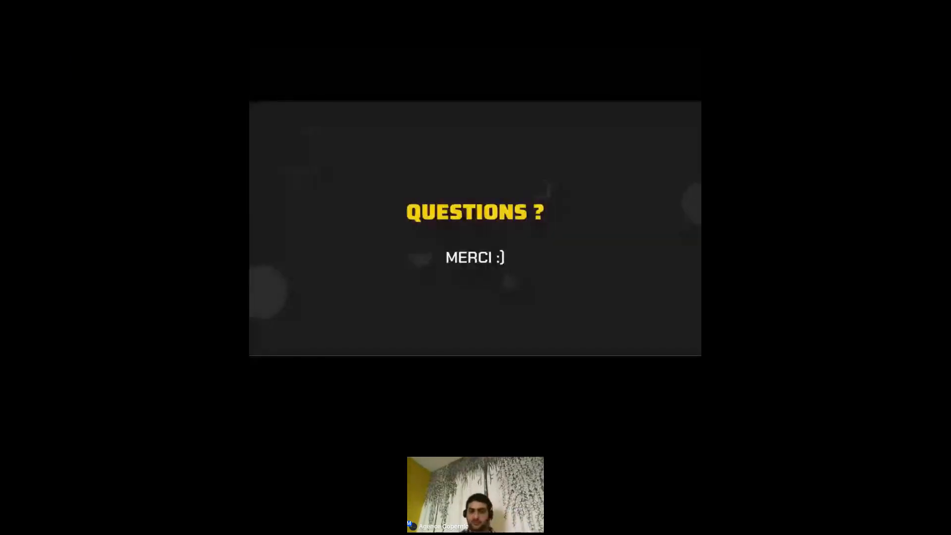
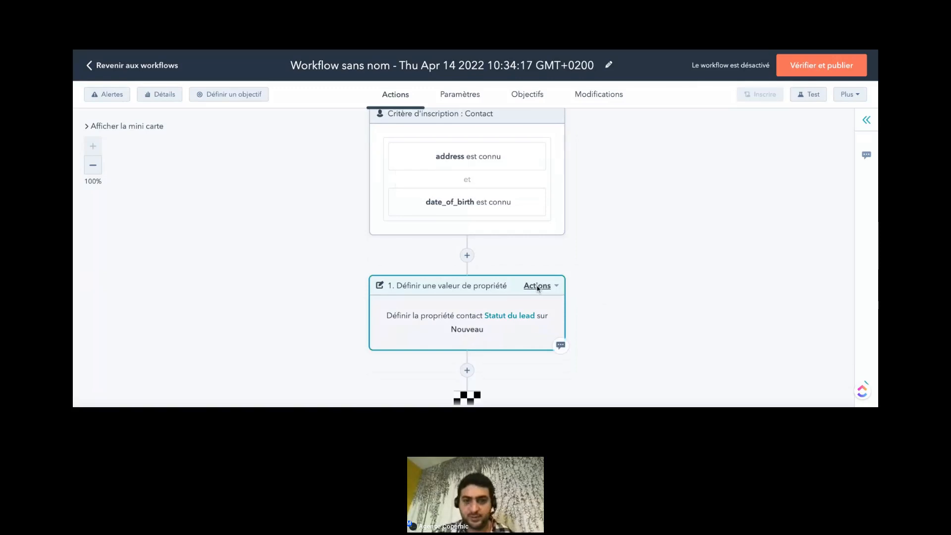
Step: Delete only the "Définir une valeur de propriété" action that sets "Statut du lead" from the unnamed contact workflow
left_click(537, 287)
mouse_move(580, 259)
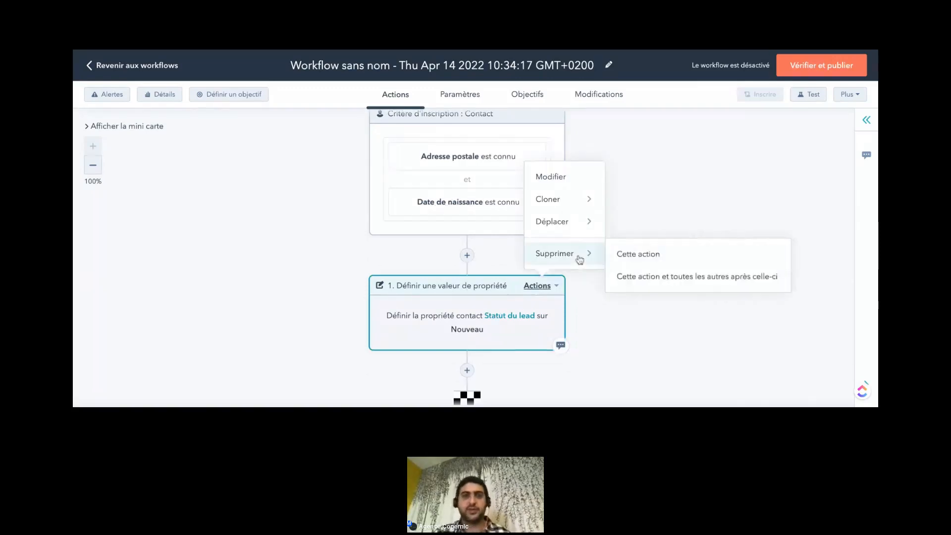
left_click(639, 254)
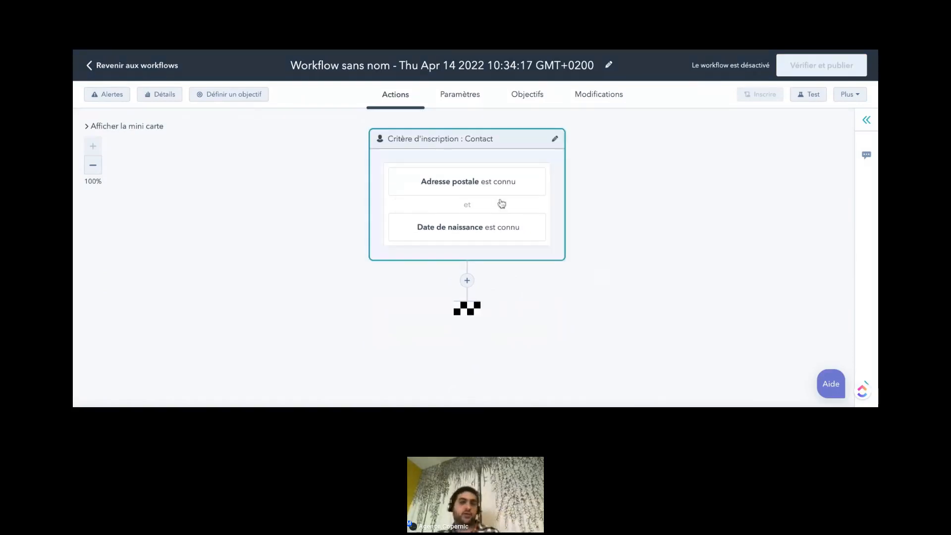
Step: Remove the "Adresse postale" and "Date de naissance" filters from the workflow's enrollment criteria and save
left_click(493, 200)
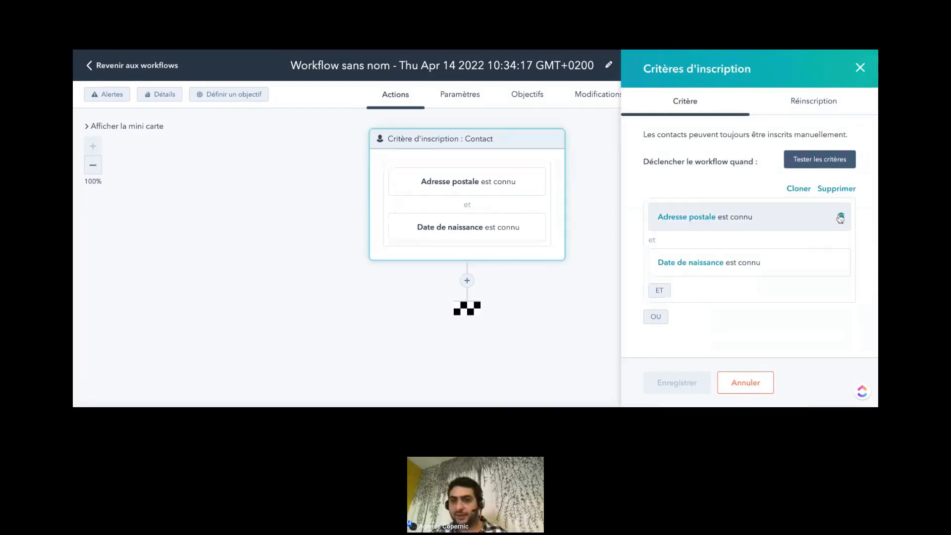
left_click(841, 218)
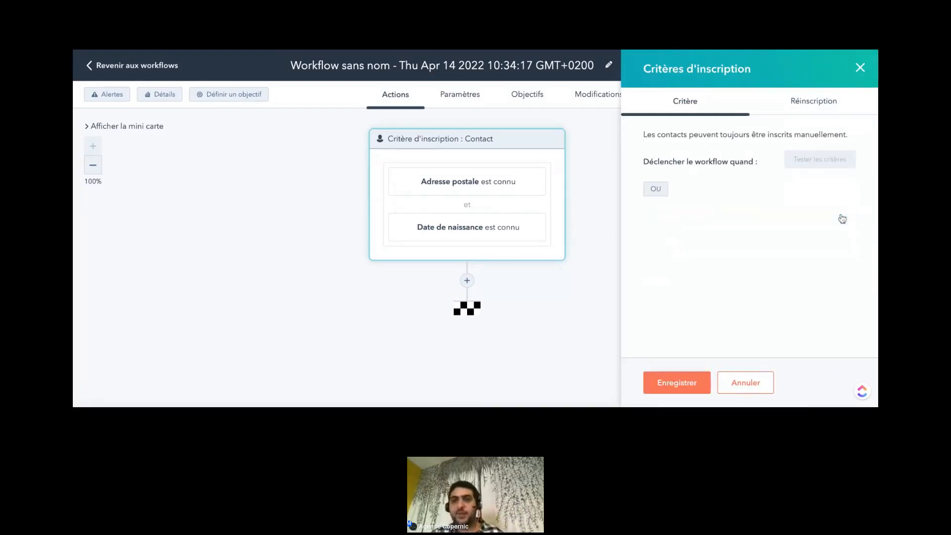
left_click(695, 386)
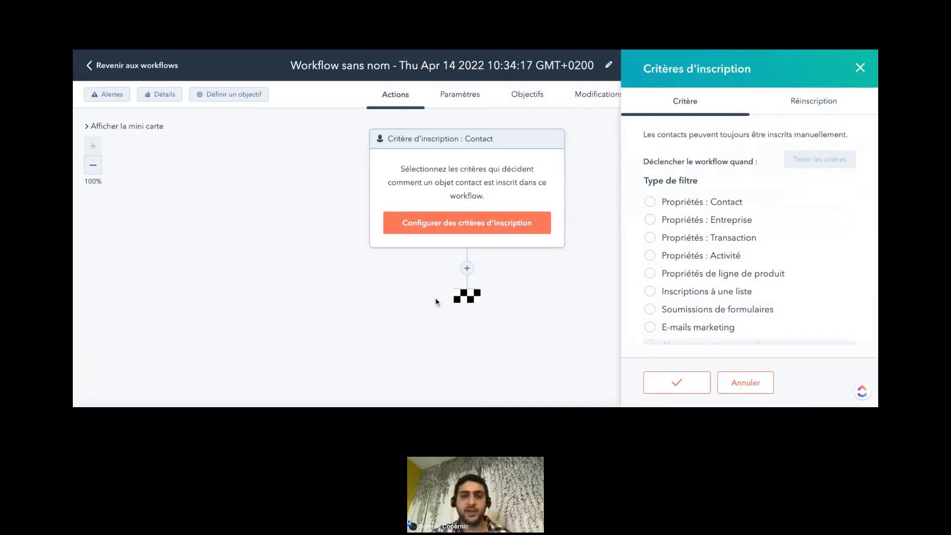
Step: Set the enrollment criterion to the contact property "Phase du cycle de vie" est l'un des "Lead qualifié par le marketing" and save it
left_click(516, 235)
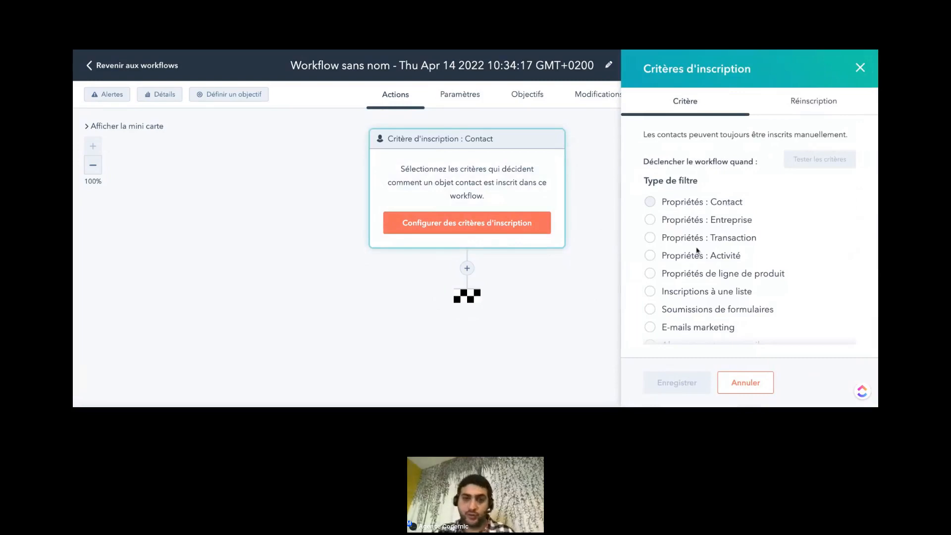
left_click(730, 203)
type("phas")
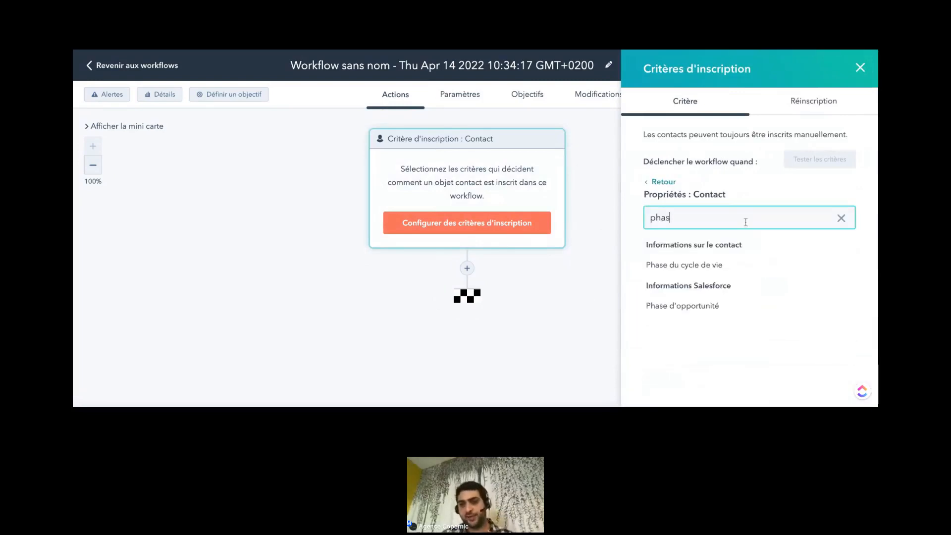
left_click(710, 266)
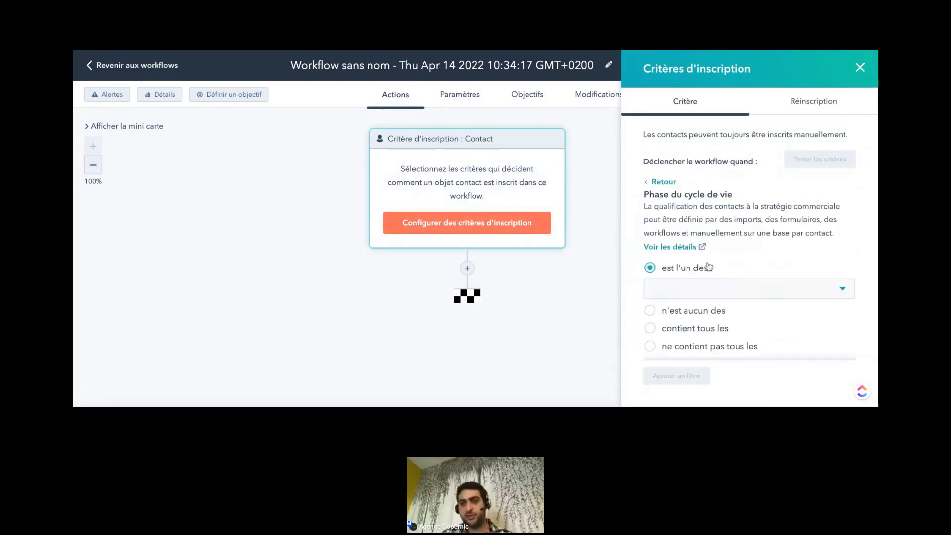
left_click(738, 296)
scroll(712, 218, "down", 2)
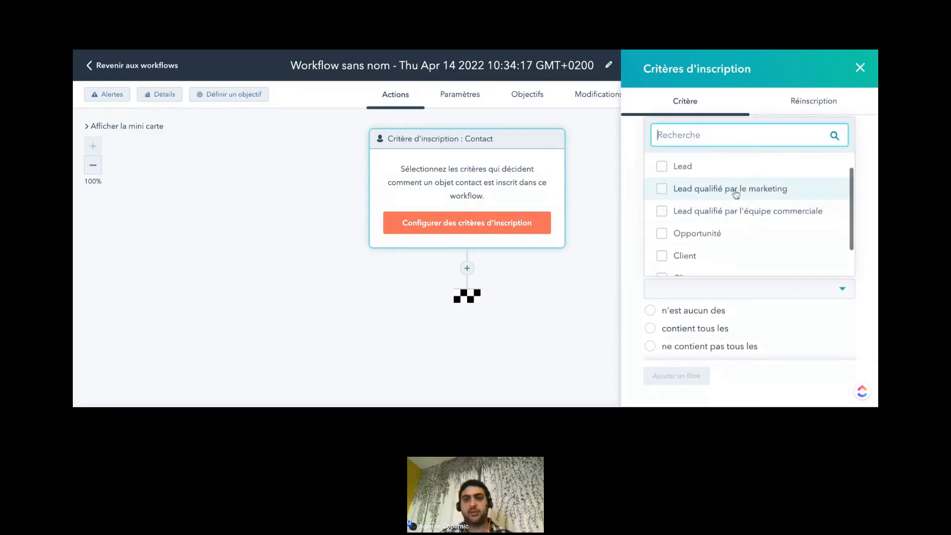
left_click(736, 194)
left_click(760, 371)
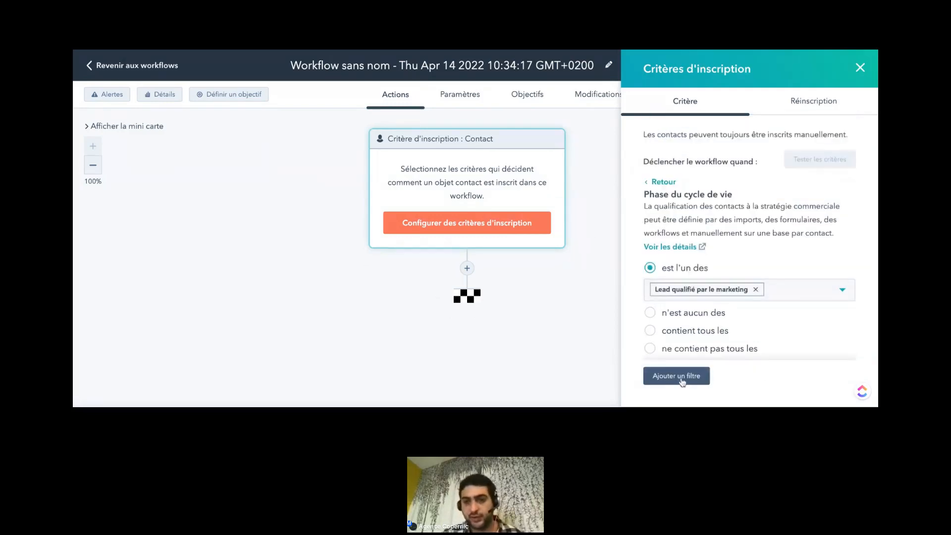
left_click(681, 377)
left_click(675, 382)
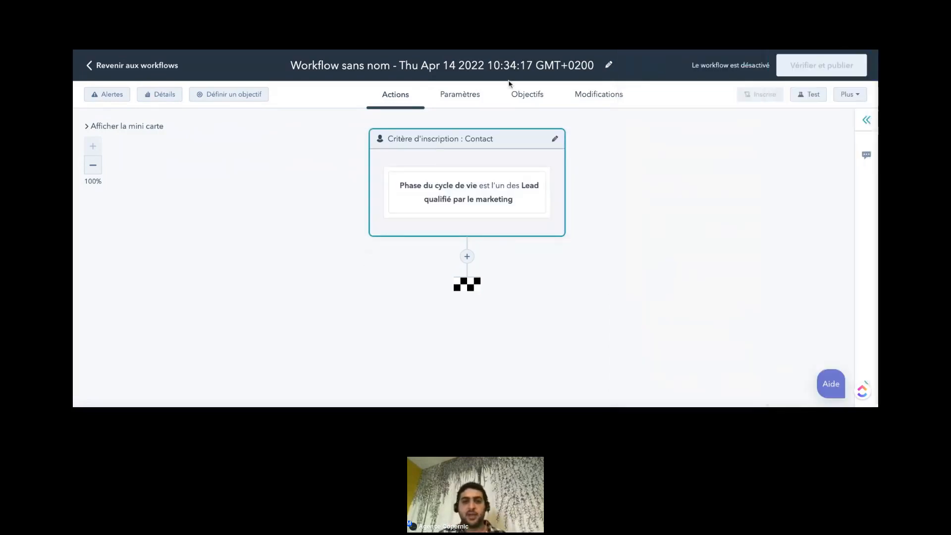
Step: Add an "Envoyer un e-mail" action directly after the enrollment criteria
left_click(467, 256)
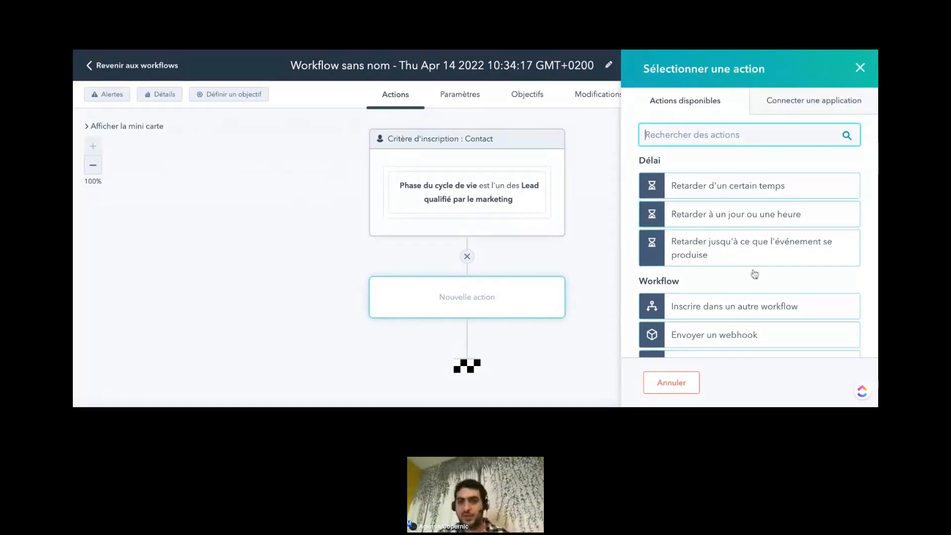
scroll(755, 274, "down", 6)
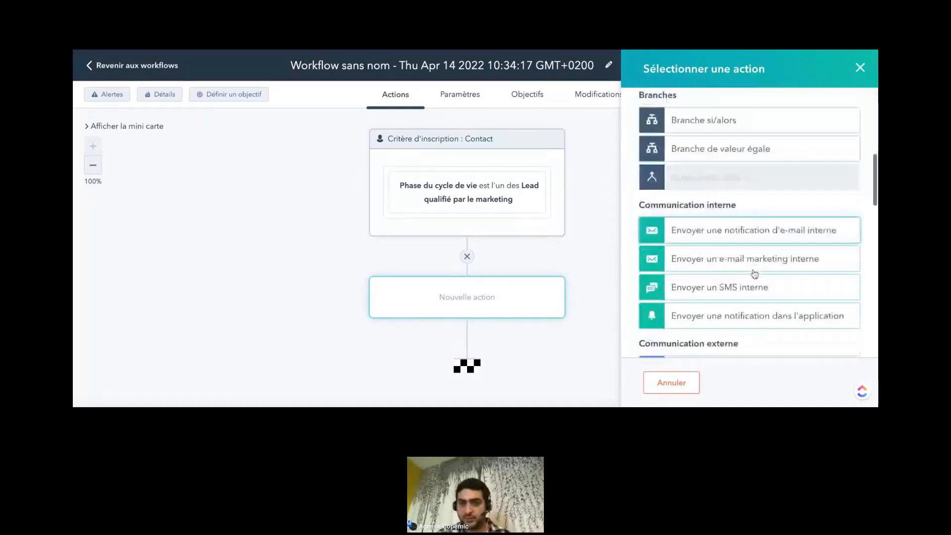
scroll(755, 274, "down", 5)
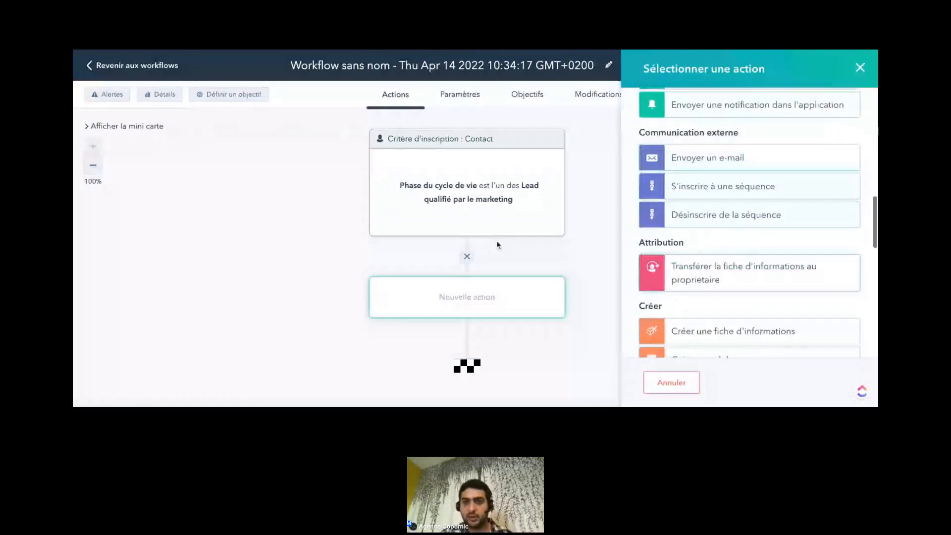
scroll(771, 193, "up", 1)
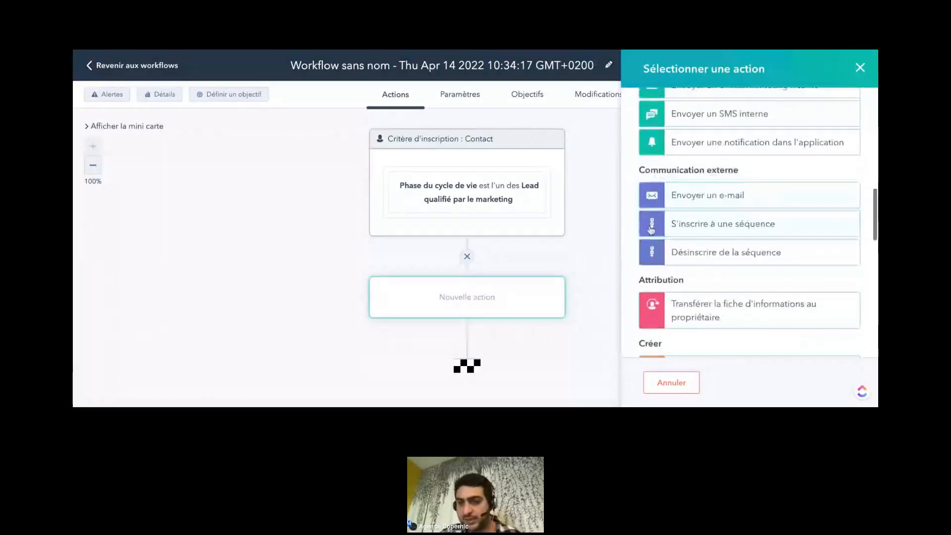
left_click(718, 197)
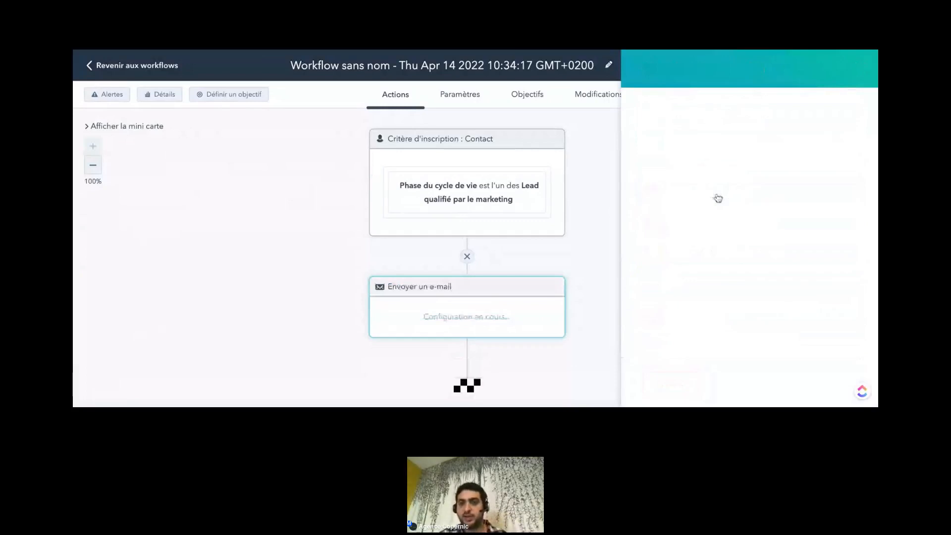
Step: Choose "test email de relance" as the e-mail the new action sends and save the action
scroll(790, 305, "down", 3)
scroll(790, 303, "up", 3)
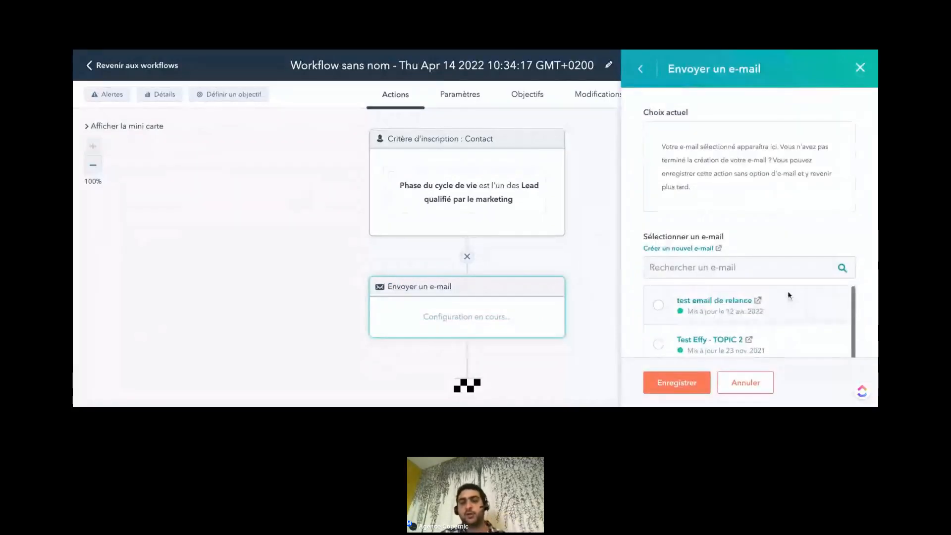
scroll(786, 287, "down", 5)
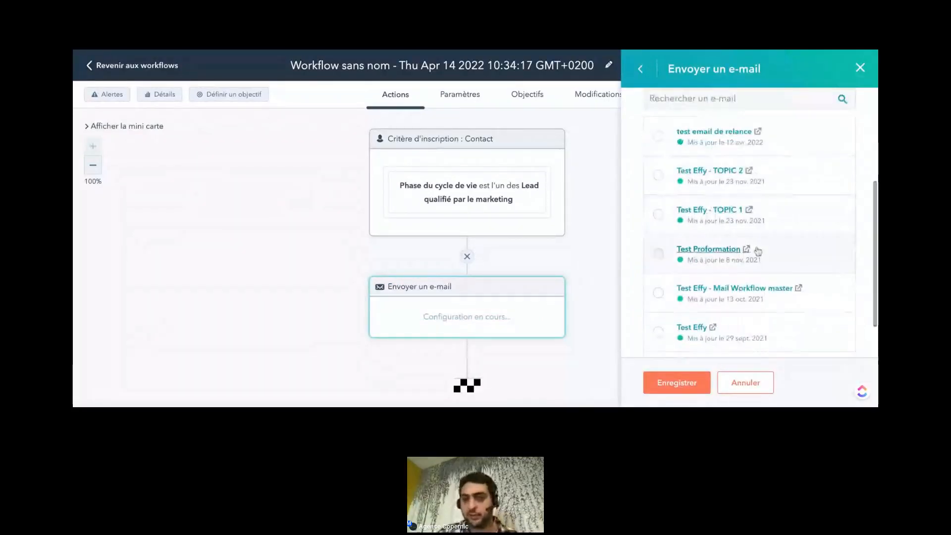
scroll(758, 251, "down", 2)
scroll(758, 250, "up", 2)
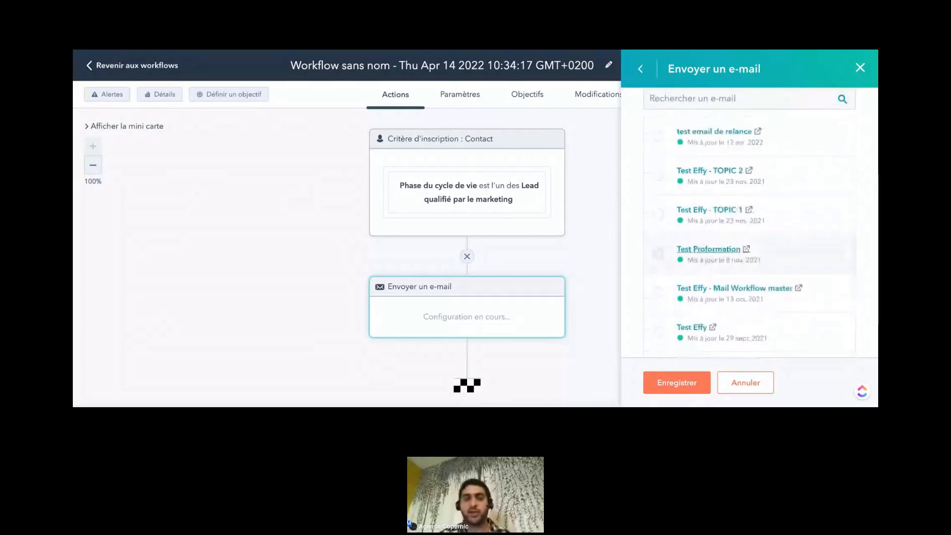
scroll(709, 250, "up", 2)
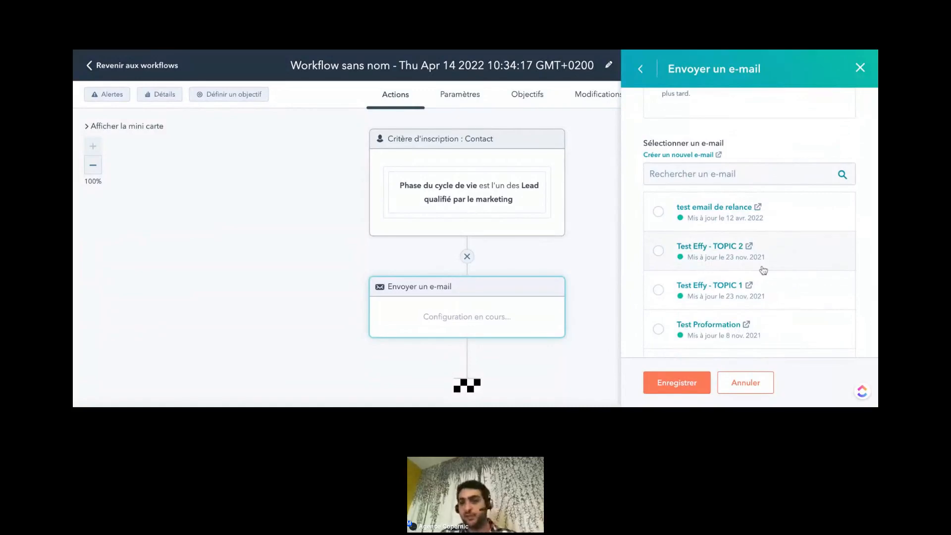
scroll(764, 270, "up", 1)
scroll(764, 270, "down", 1)
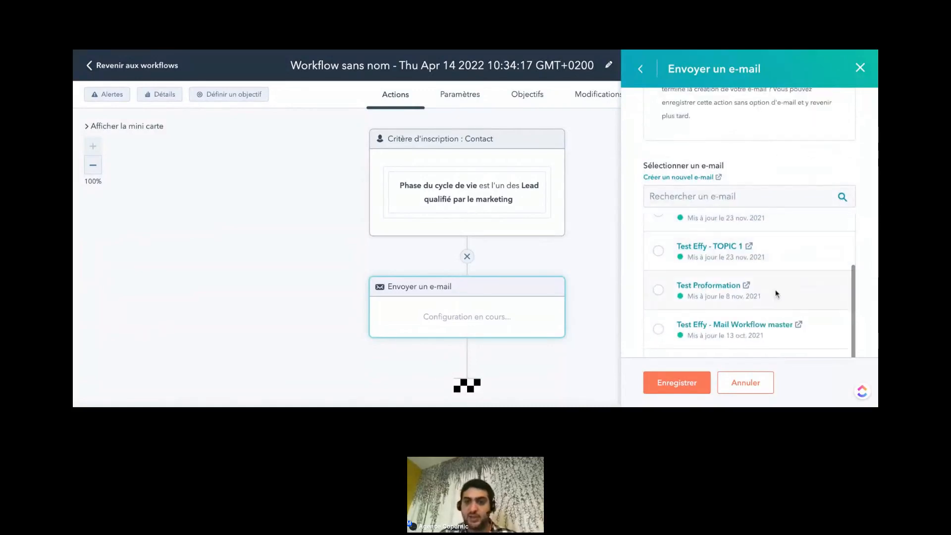
scroll(775, 292, "up", 2)
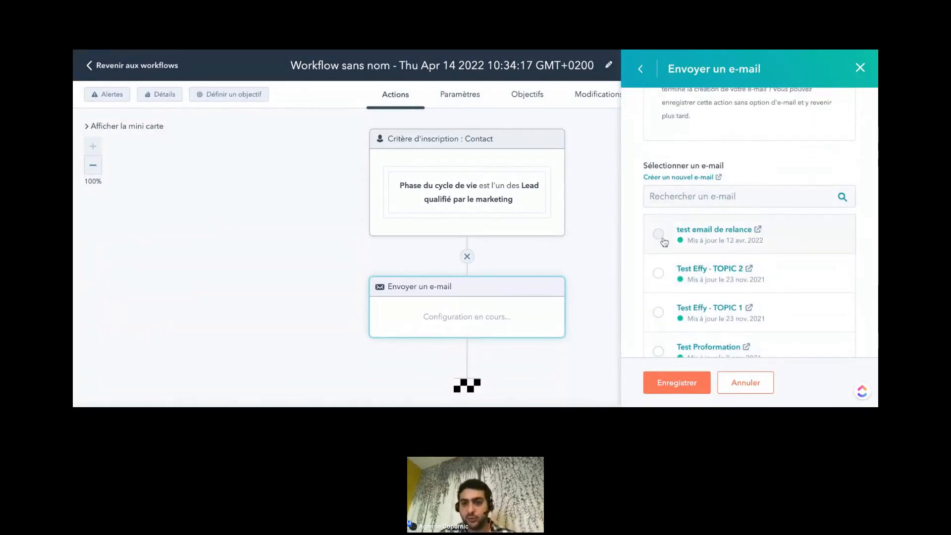
left_click(662, 238)
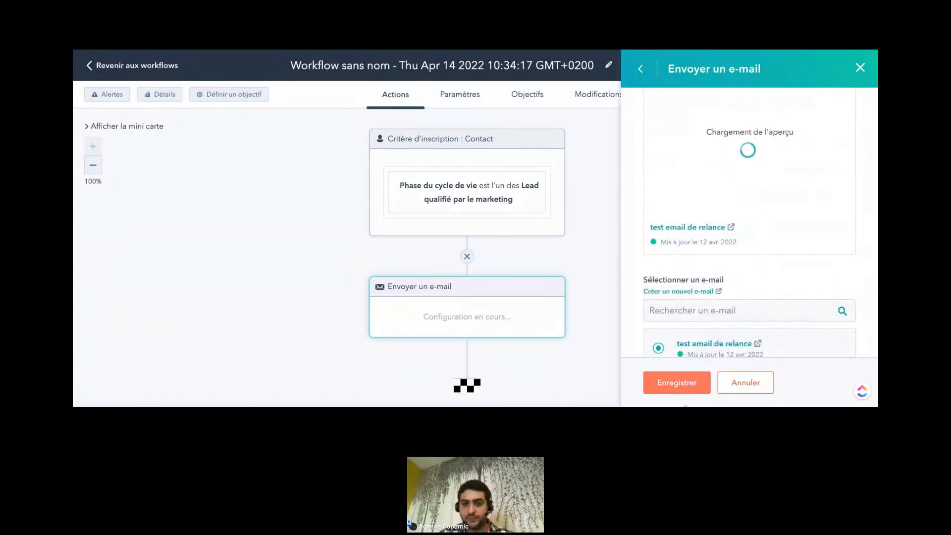
left_click(691, 382)
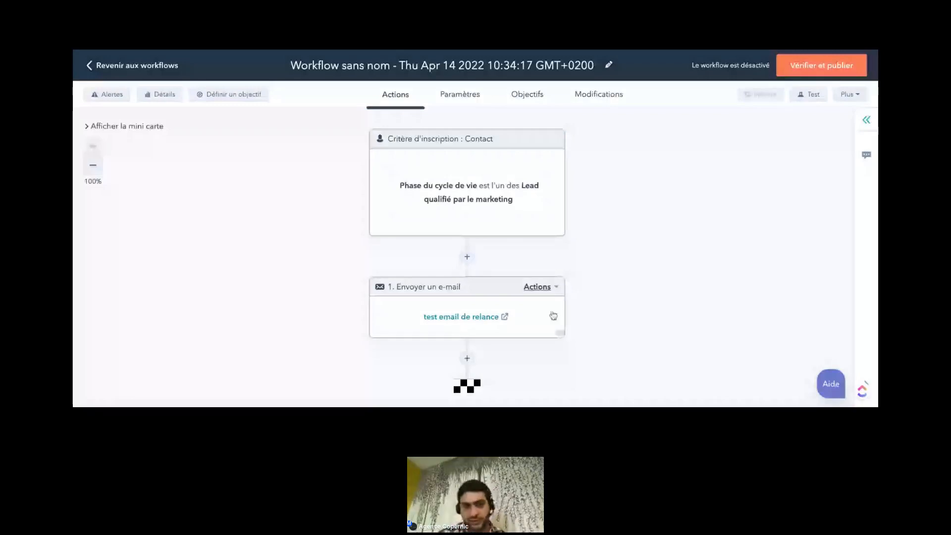
Step: Review the workflow's lifecycle-phase enrollment criterion and close it without changes
left_click(516, 195)
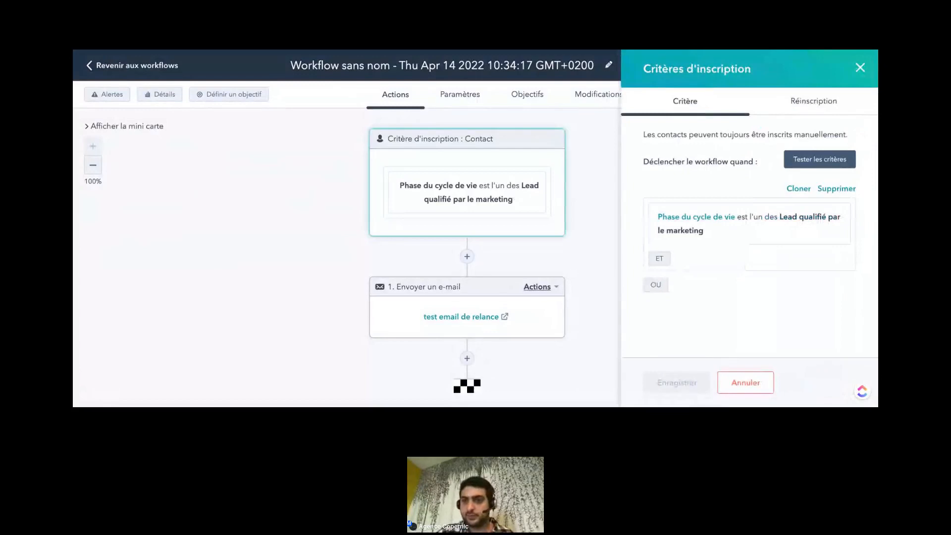
left_click(860, 67)
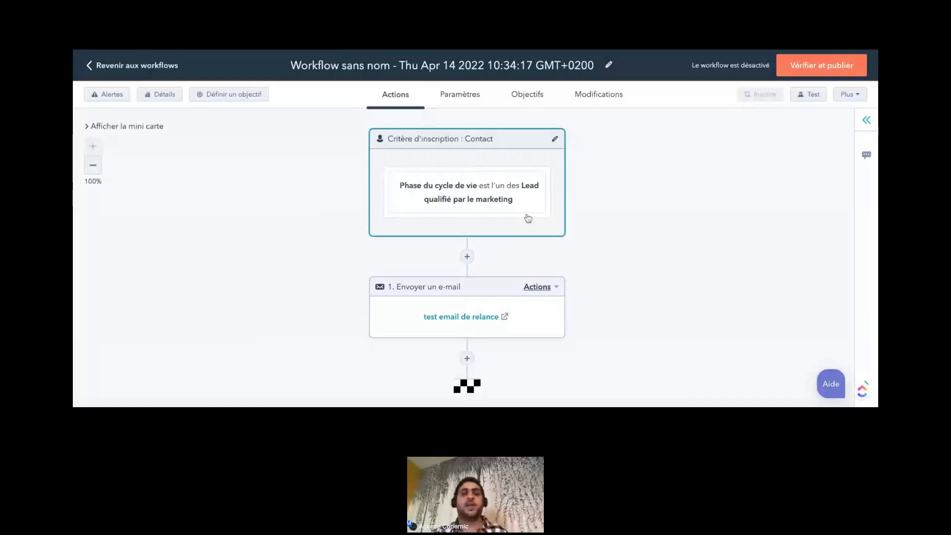
Step: Delete only the "Envoyer un e-mail" action that sends "test email de relance" from the workflow
left_click(553, 293)
mouse_move(590, 260)
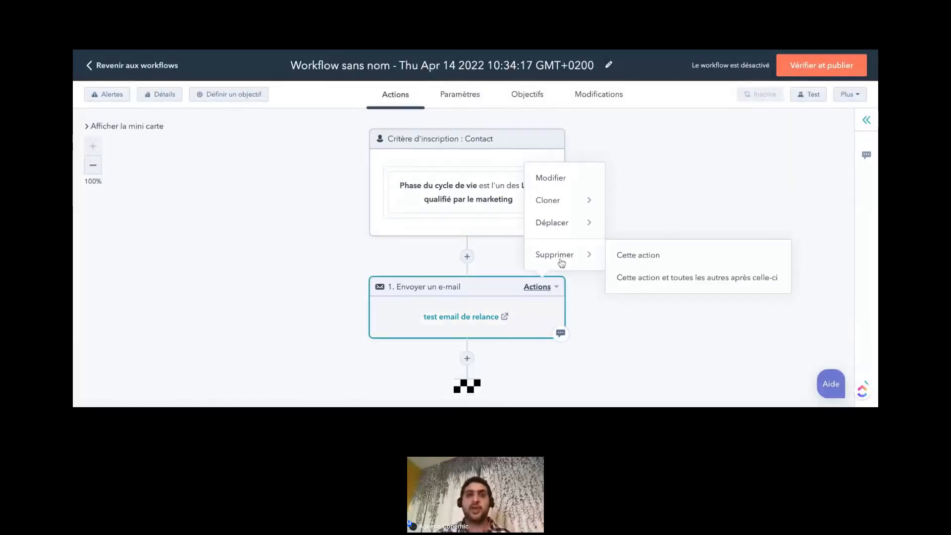
left_click(652, 255)
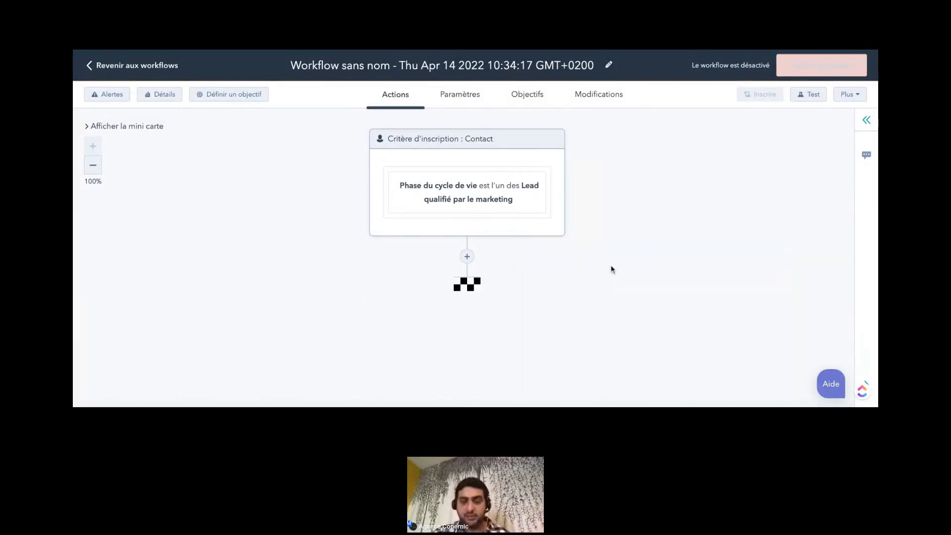
Step: Delete the "Phase du cycle de vie" filter from the workflow's enrollment criteria and save
left_click(523, 165)
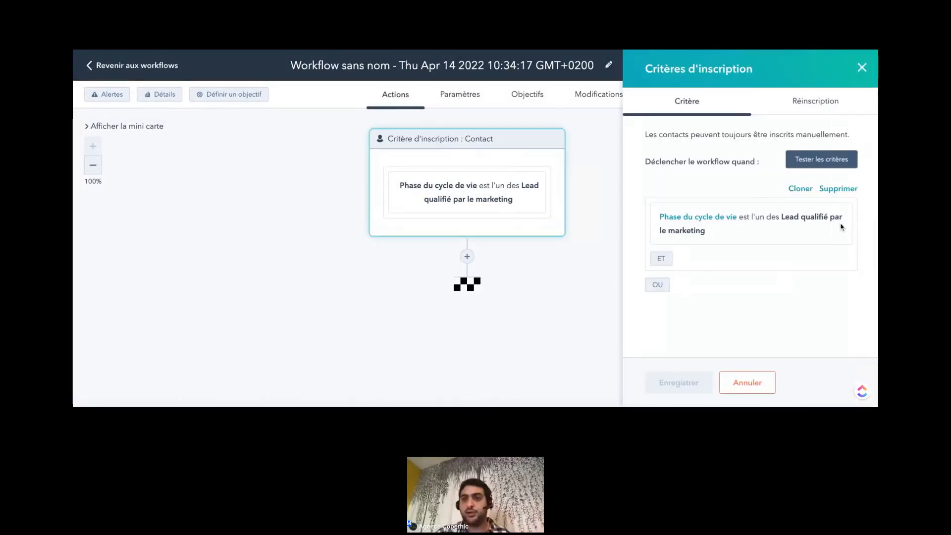
left_click(825, 236)
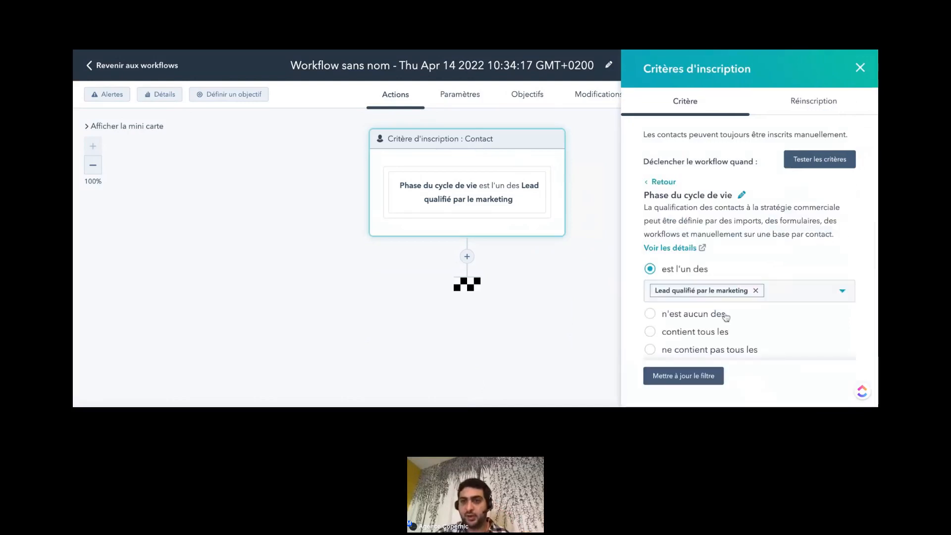
left_click(742, 196)
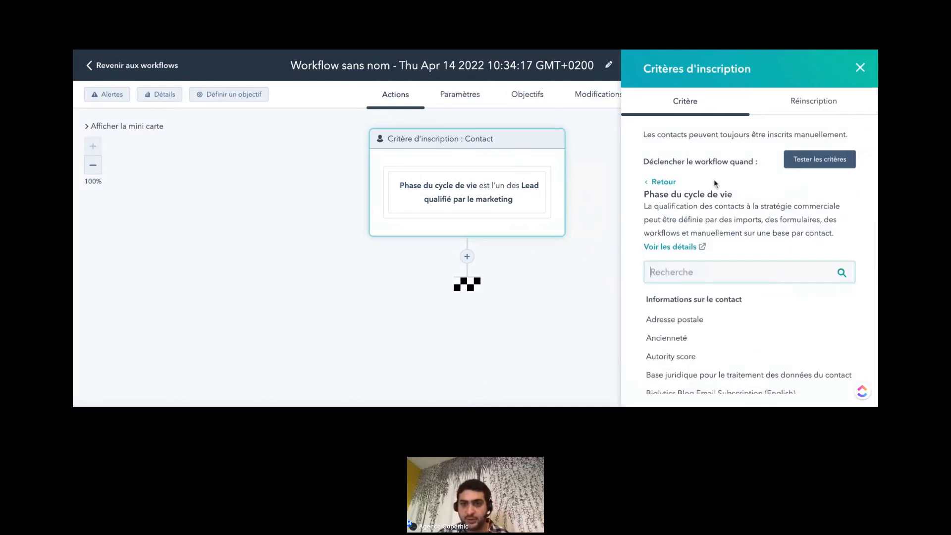
left_click(664, 182)
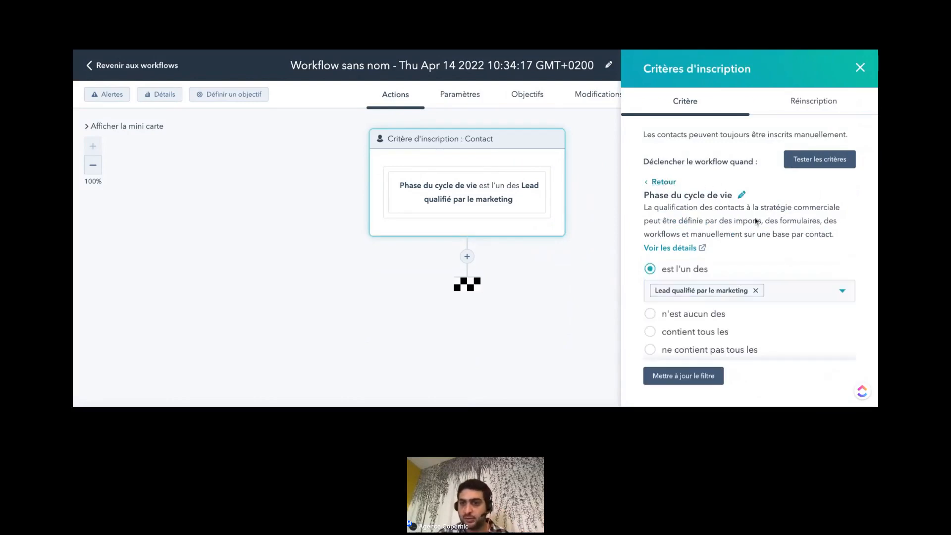
left_click(663, 182)
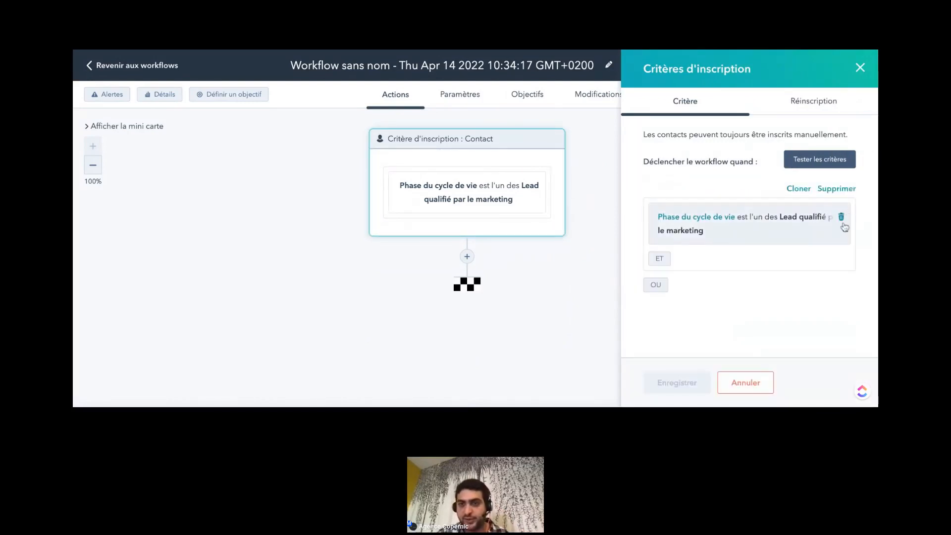
left_click(844, 220)
left_click(674, 386)
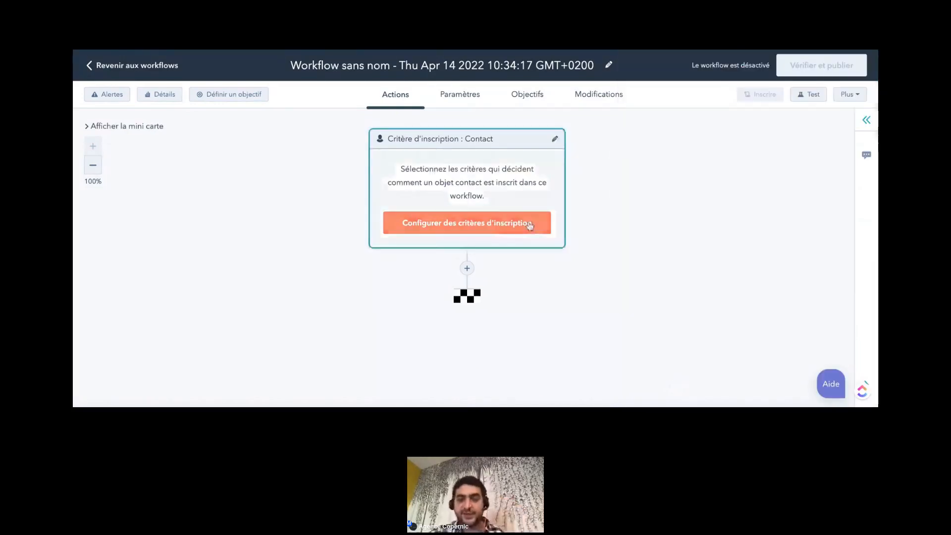
Step: Open the workflow's enrollment criteria and examine the filter types available for triggering it, including the activity properties
left_click(530, 226)
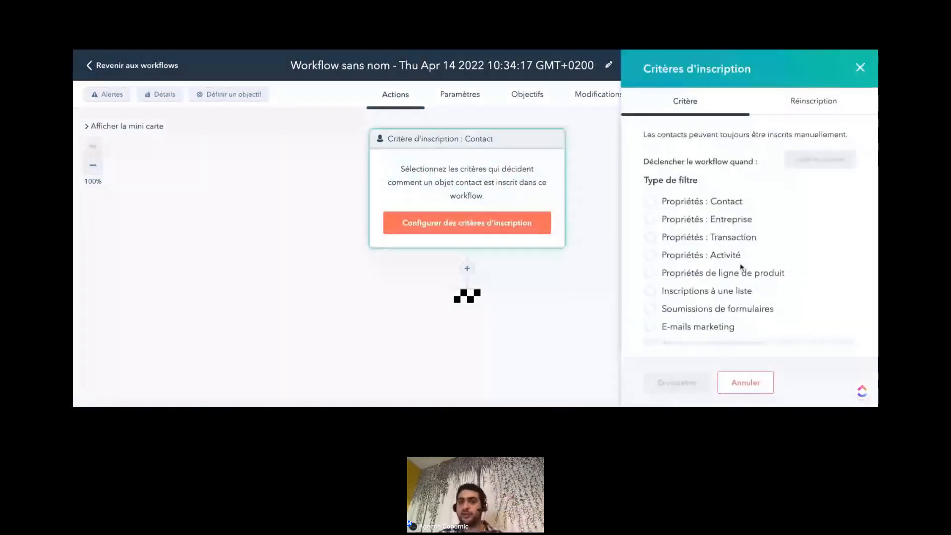
scroll(744, 258, "down", 1)
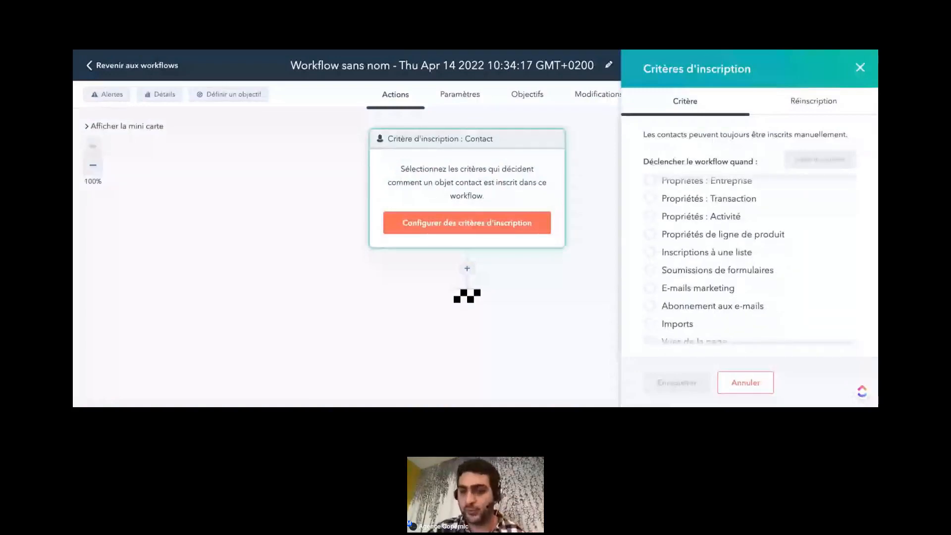
scroll(743, 262, "down", 3)
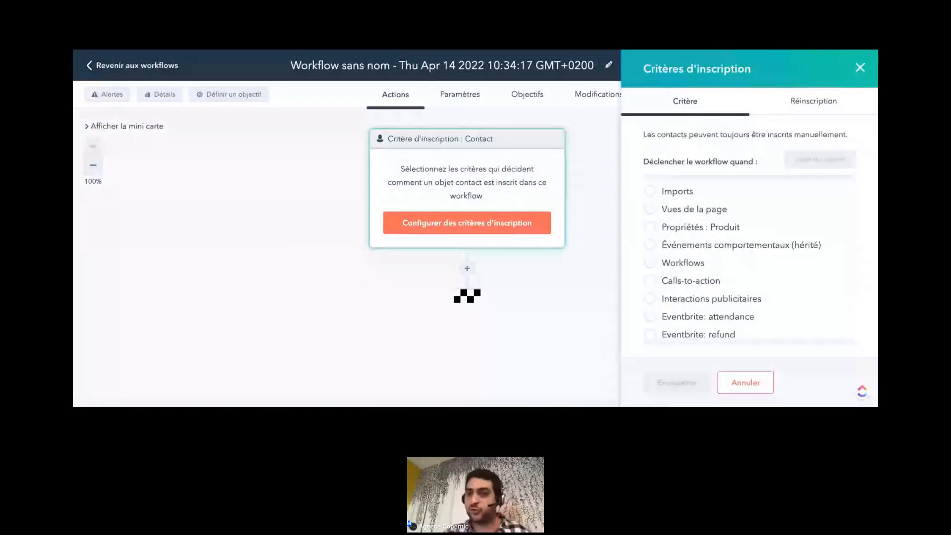
scroll(743, 262, "down", 3)
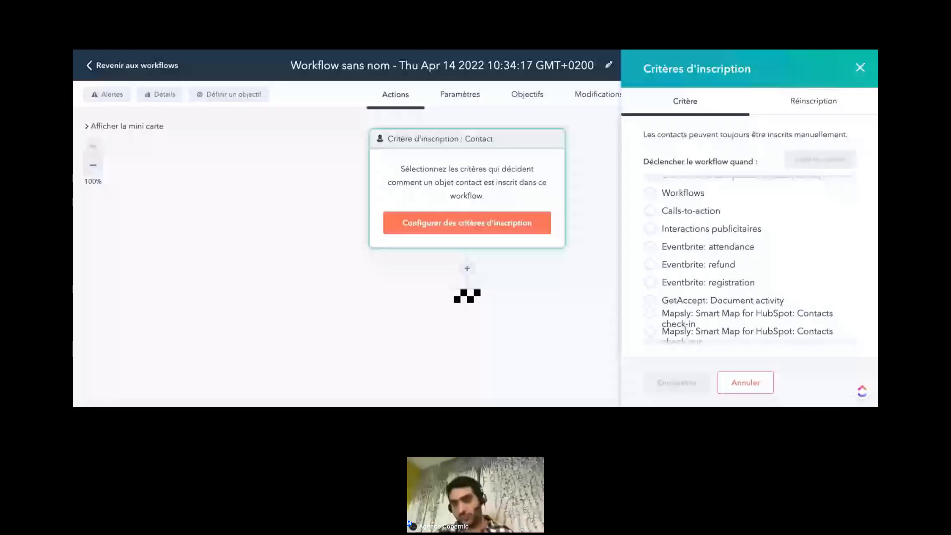
scroll(749, 262, "up", 2)
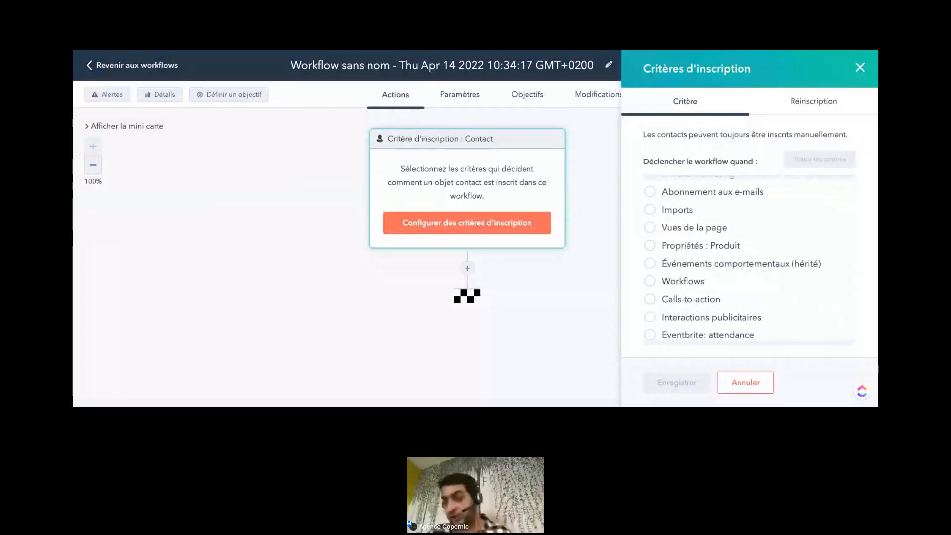
scroll(749, 263, "up", 1)
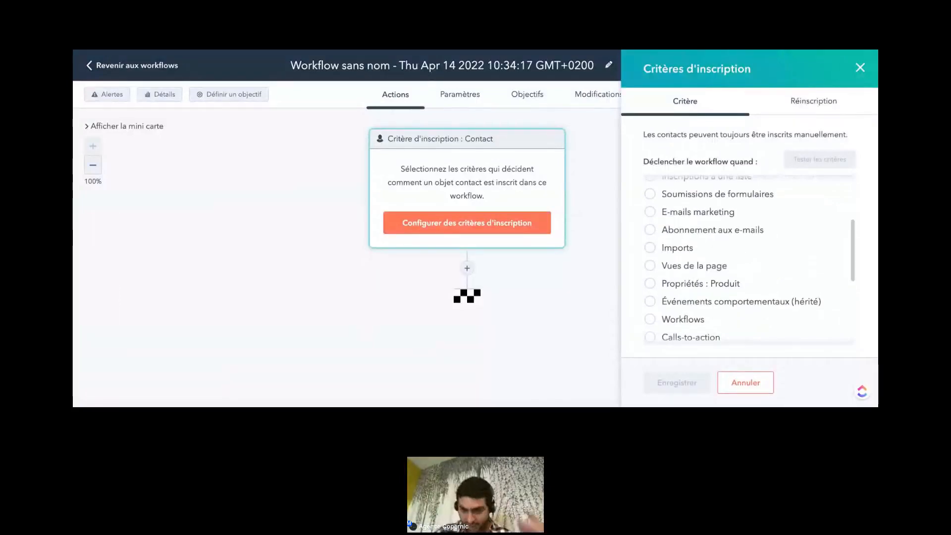
scroll(690, 247, "up", 3)
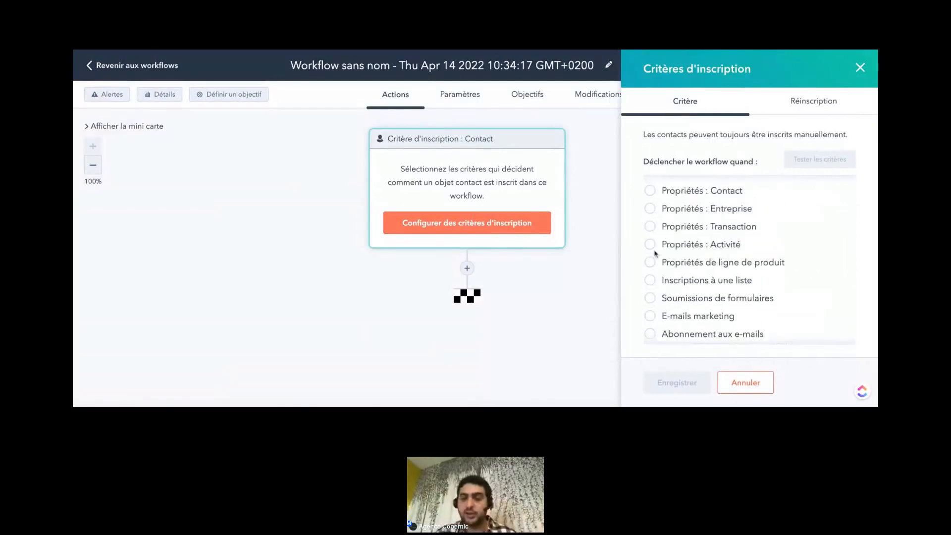
left_click(690, 246)
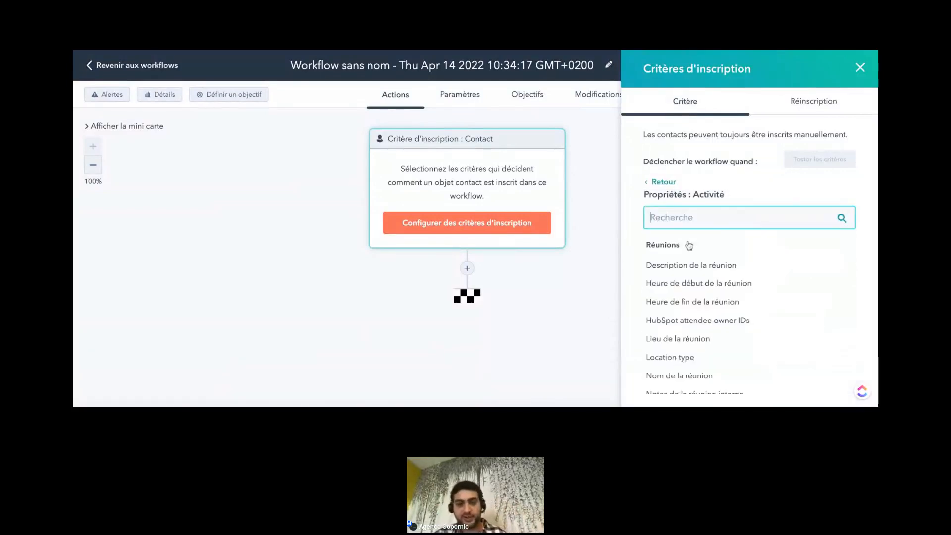
left_click(664, 181)
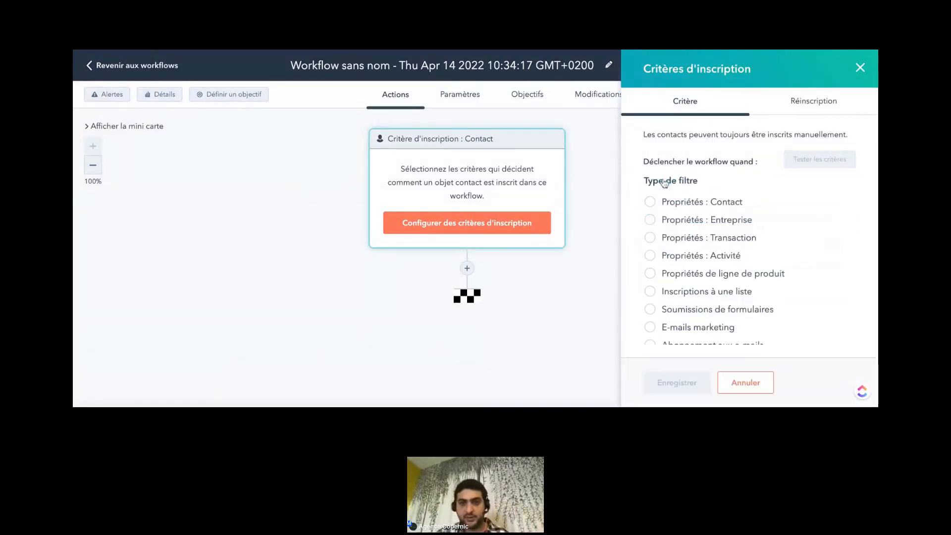
scroll(740, 275, "down", 2)
scroll(743, 248, "up", 2)
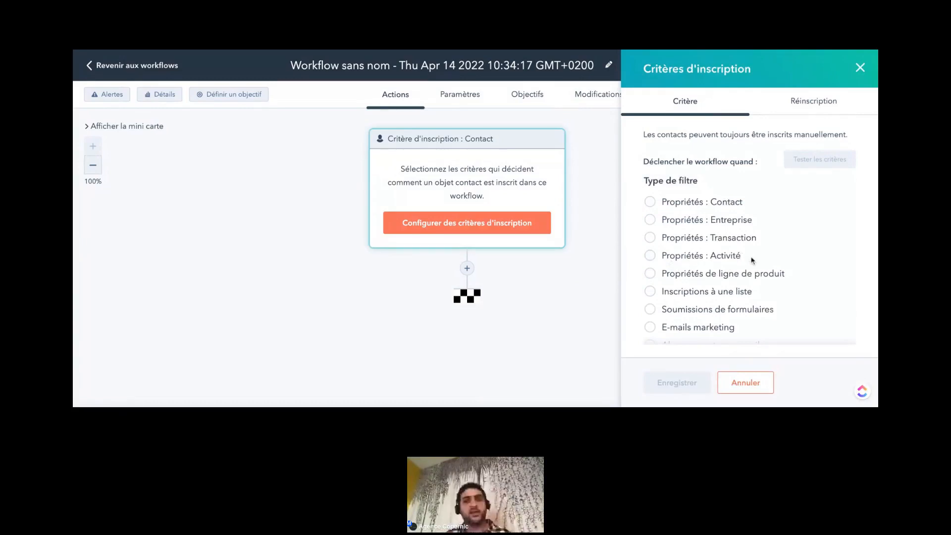
Step: Add an activity-property filter requiring "Nom de la réunion" "est connu" to the enrollment criteria and save
left_click(688, 257)
scroll(743, 278, "down", 1)
scroll(746, 285, "down", 1)
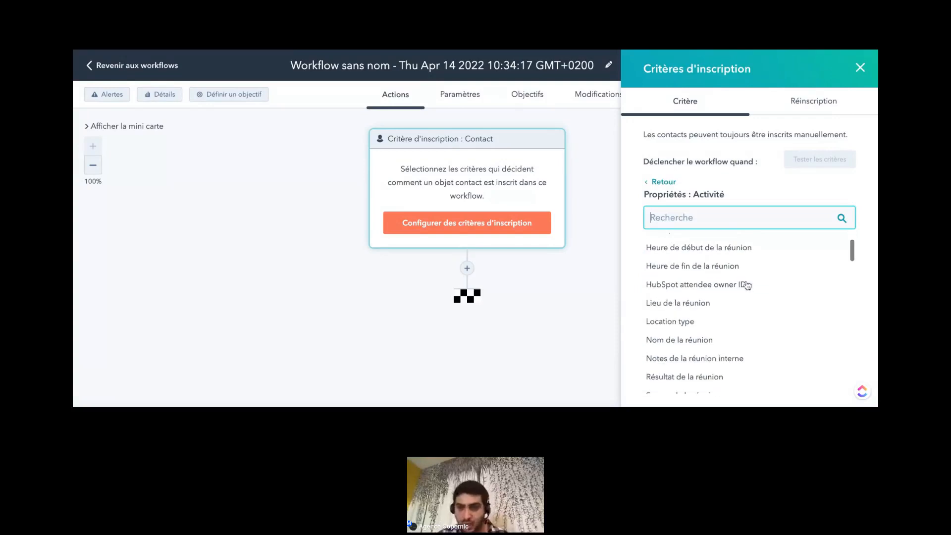
scroll(736, 325, "down", 2)
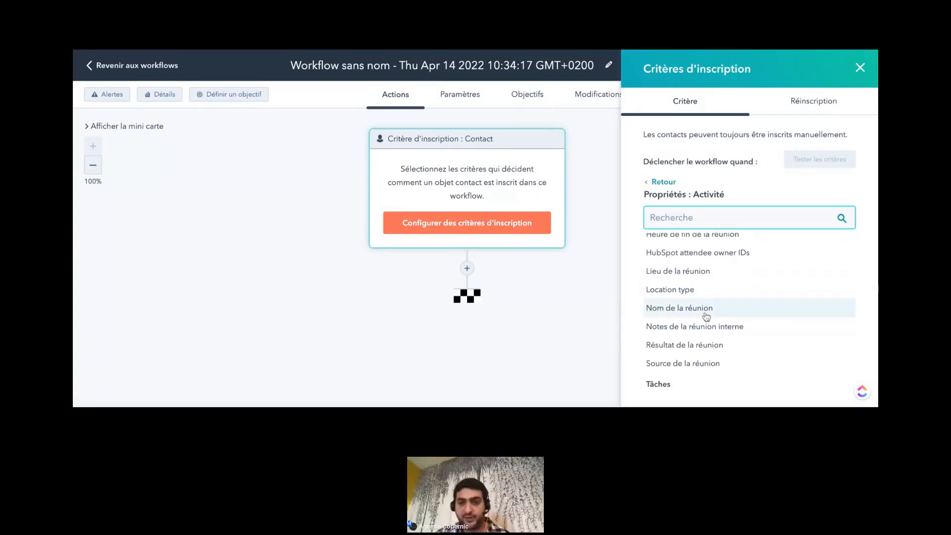
scroll(736, 324, "up", 3)
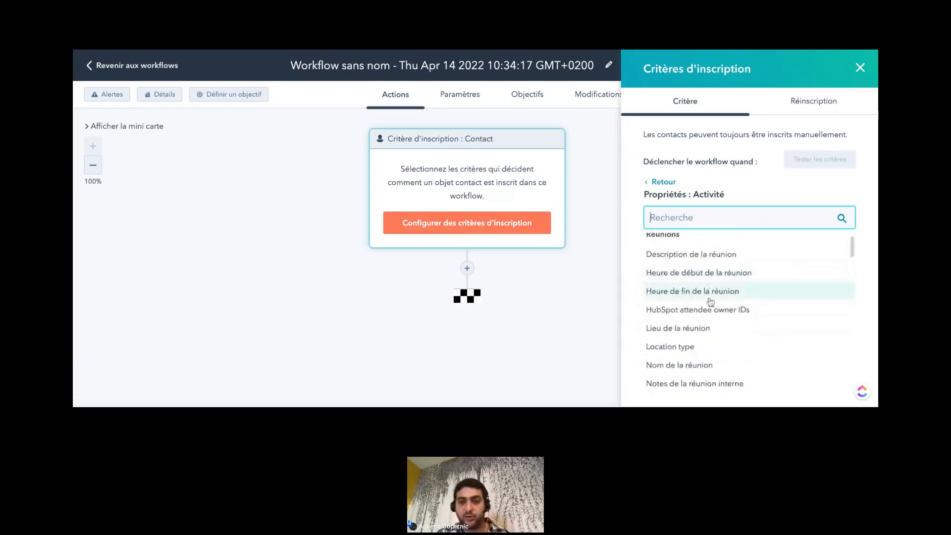
scroll(710, 301, "up", 1)
scroll(711, 302, "down", 1)
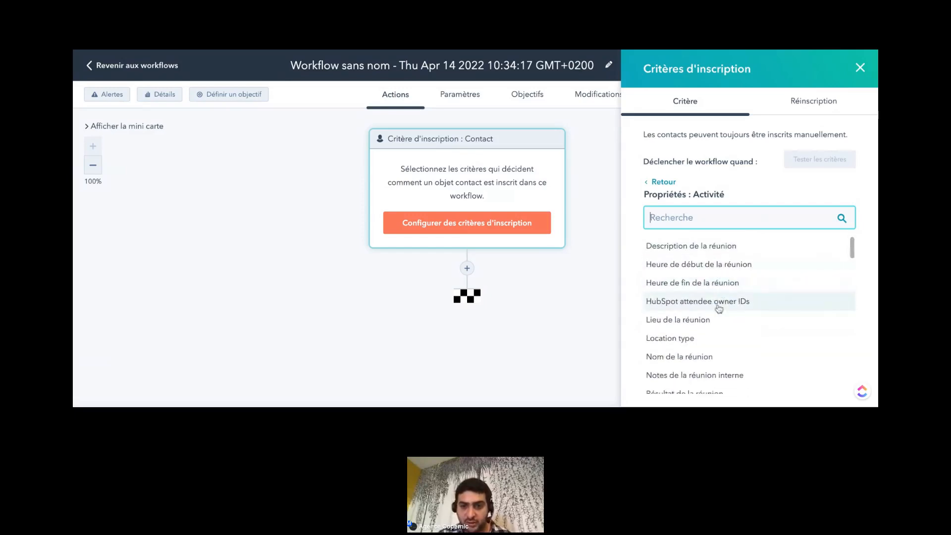
scroll(712, 300, "down", 3)
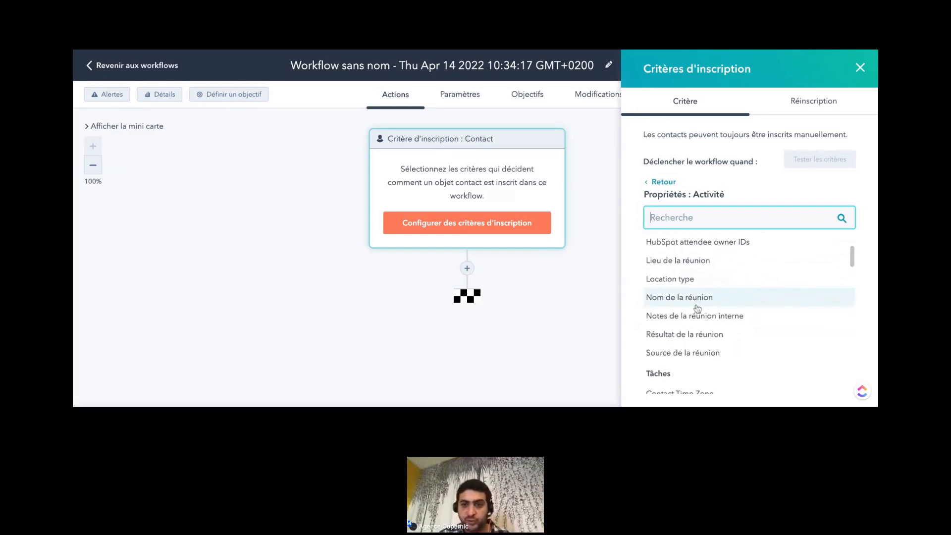
scroll(696, 292, "down", 1)
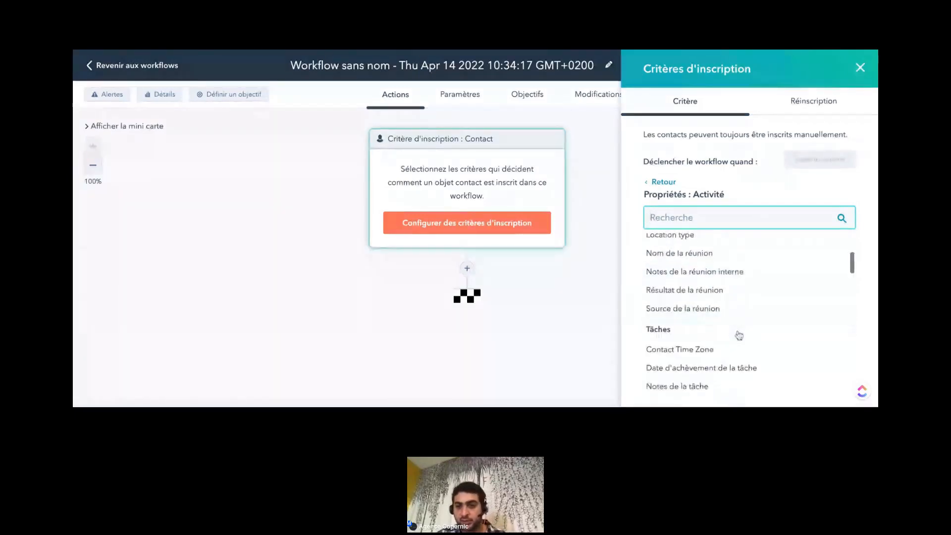
scroll(650, 298, "up", 1)
scroll(649, 312, "up", 4)
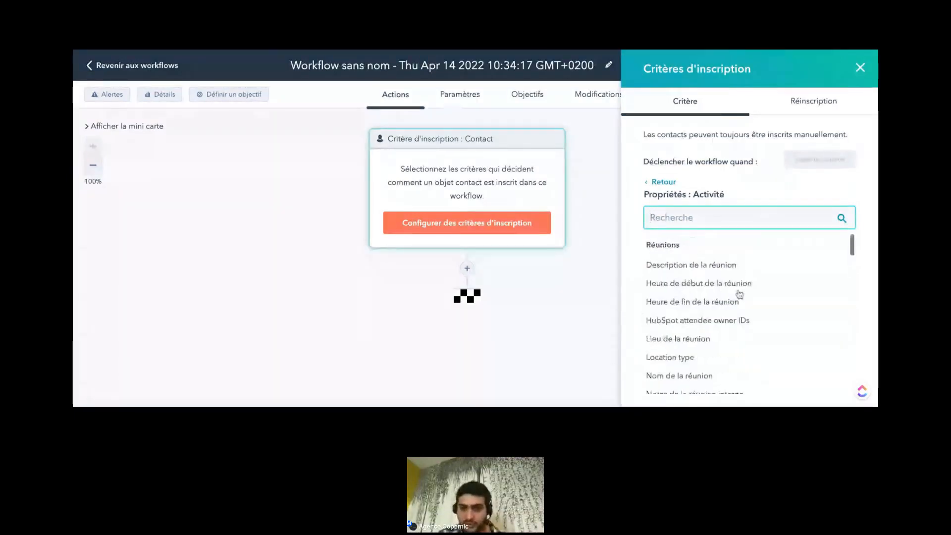
scroll(694, 310, "down", 2)
scroll(704, 307, "up", 2)
scroll(704, 308, "down", 2)
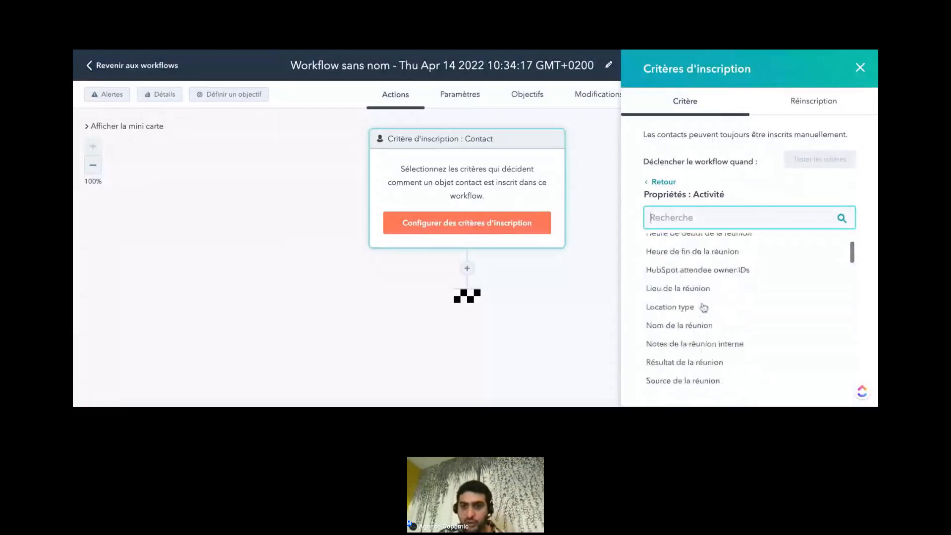
left_click(704, 307)
scroll(694, 312, "down", 1)
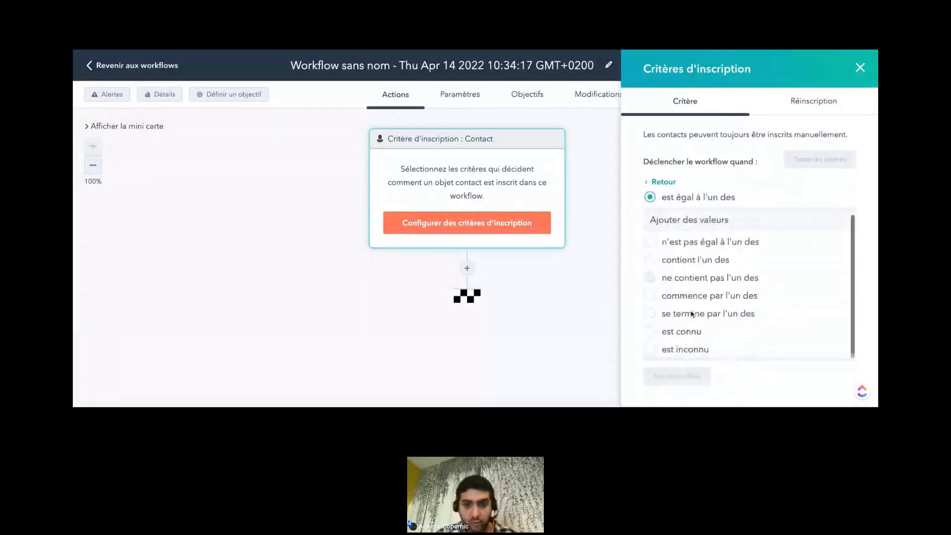
left_click(674, 332)
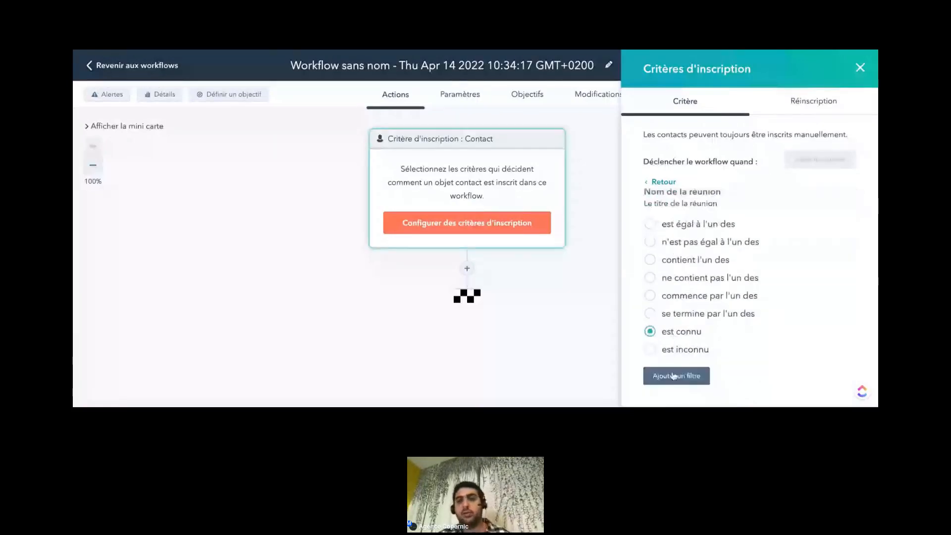
left_click(676, 376)
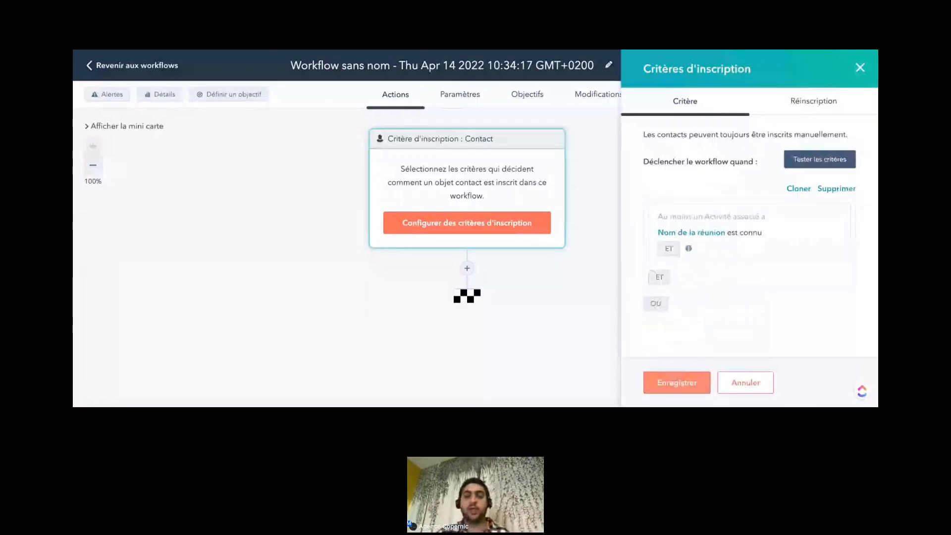
left_click(674, 384)
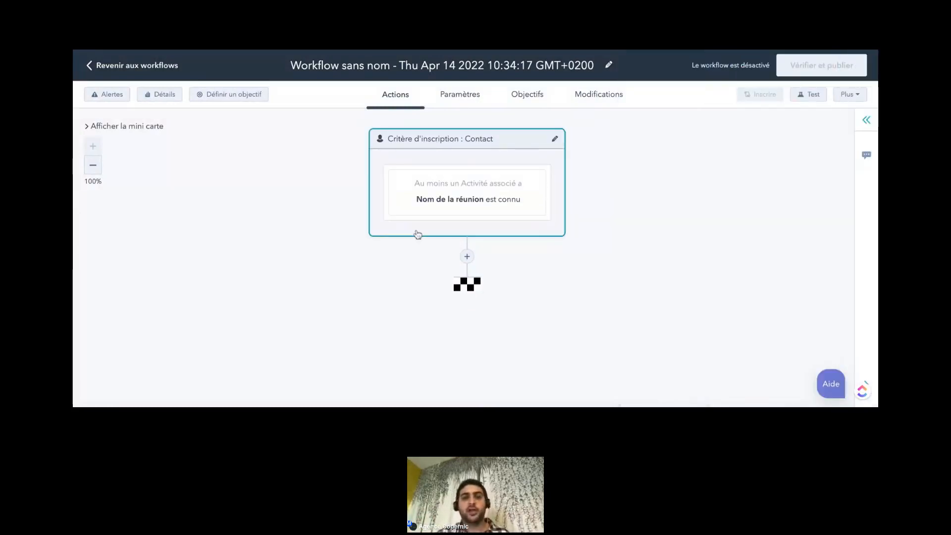
Step: Reopen the enrollment criteria and search the activity properties for "date" as an additional AND condition, without adding one
left_click(466, 257)
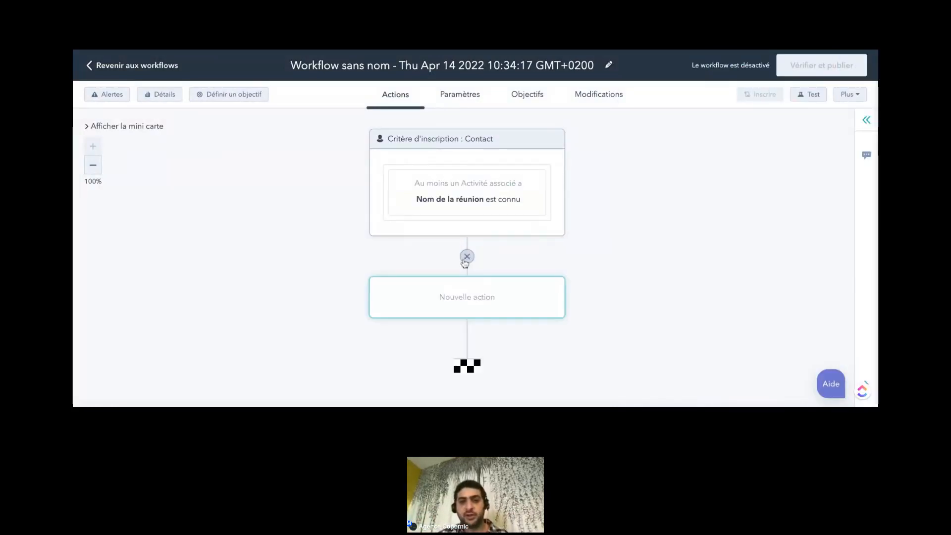
left_click(534, 215)
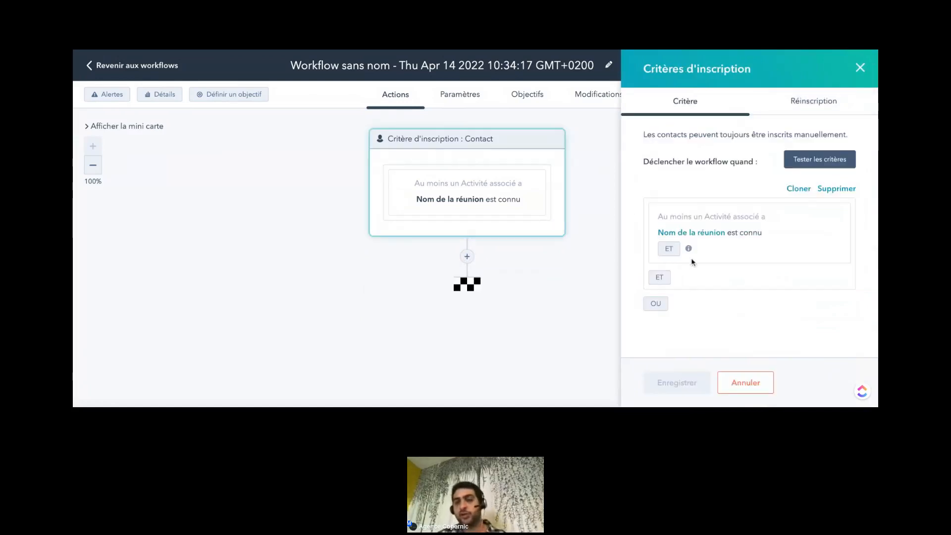
left_click(669, 250)
type("date")
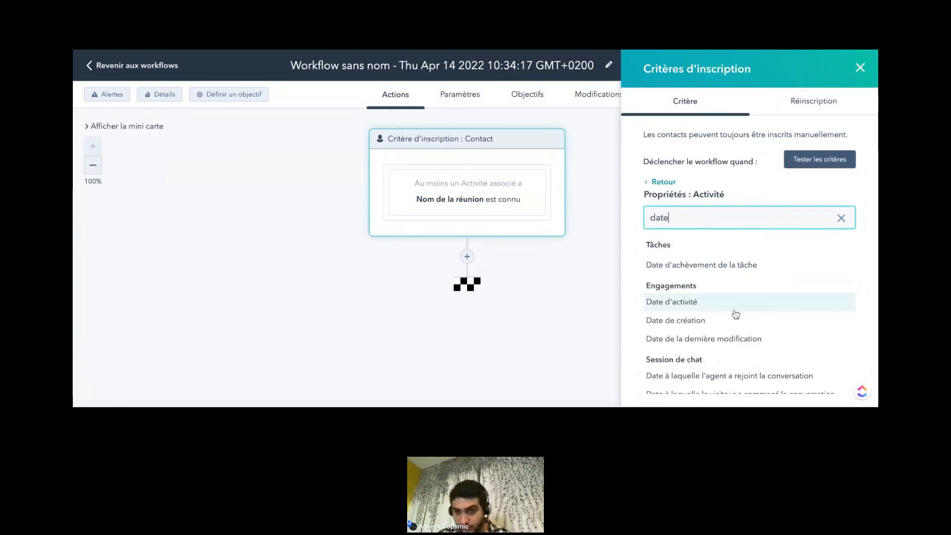
scroll(735, 315, "down", 1)
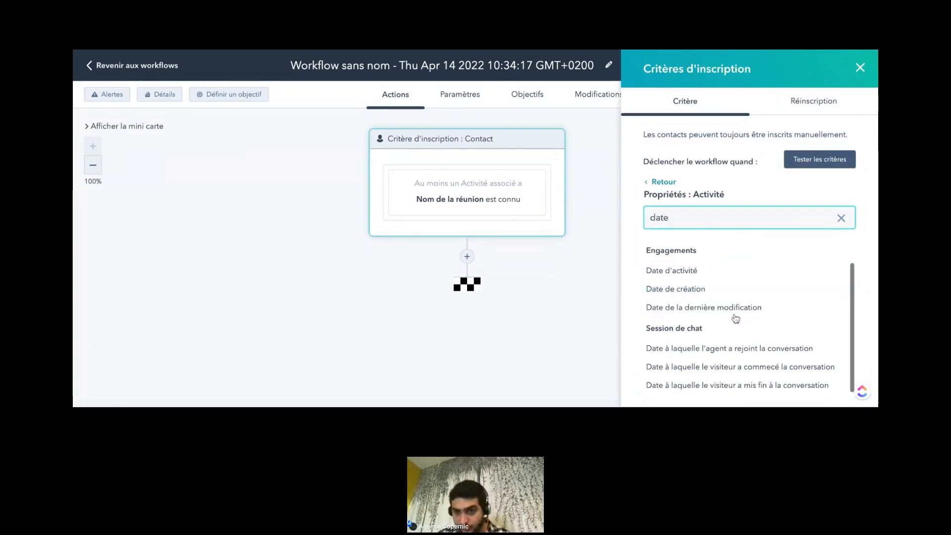
scroll(735, 319, "up", 1)
left_click(664, 184)
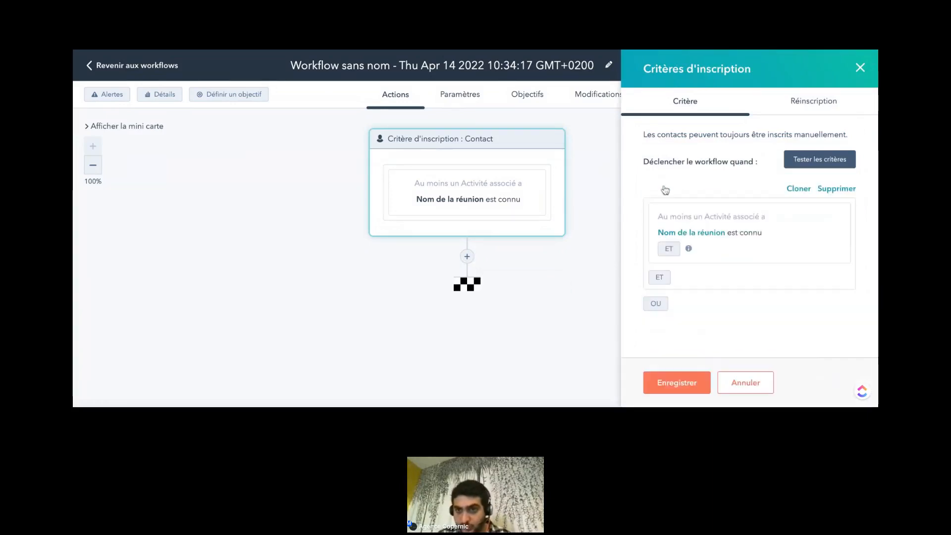
Step: Change the meeting-name filter's property to "Heure de début de la réunion" with the condition "est connu" and save the enrollment criteria
mouse_move(839, 229)
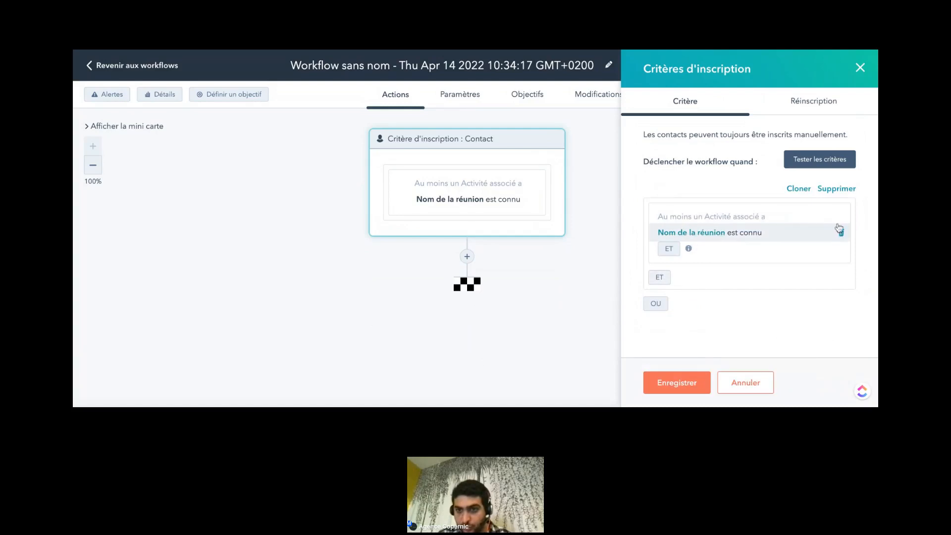
left_click(803, 239)
left_click(728, 196)
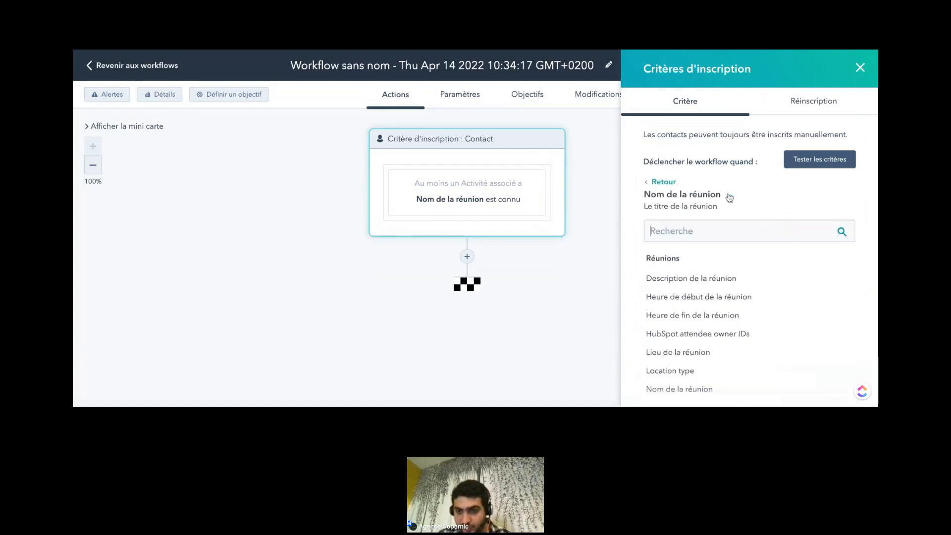
left_click(716, 300)
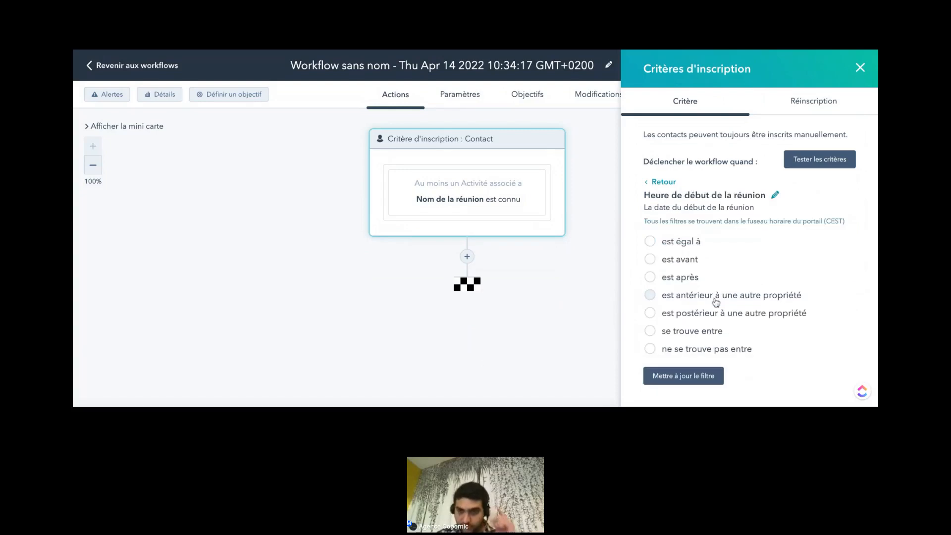
left_click(685, 247)
scroll(721, 328, "down", 2)
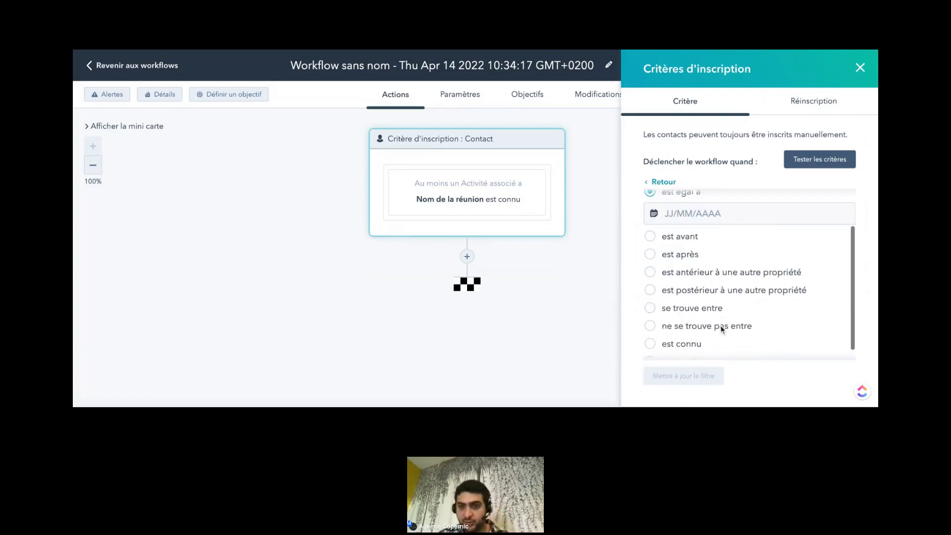
left_click(697, 343)
left_click(702, 379)
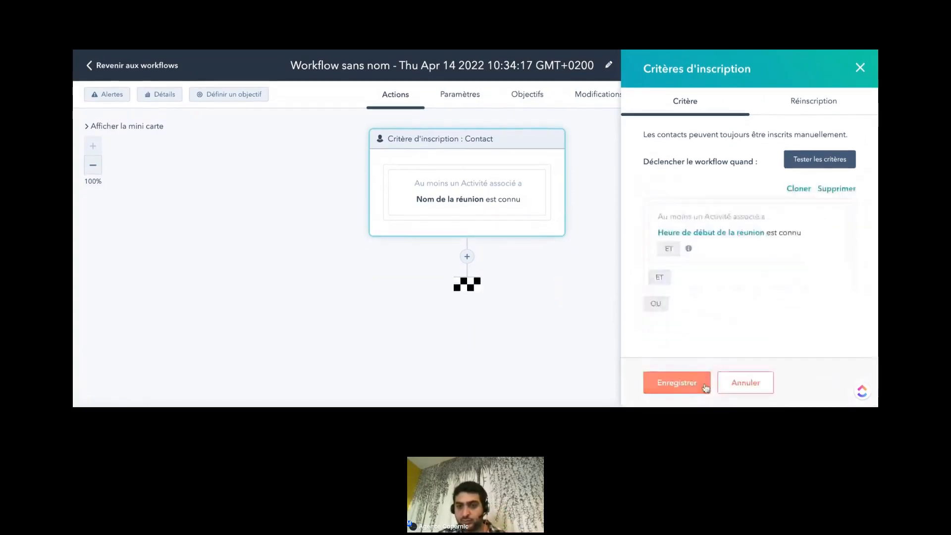
left_click(699, 388)
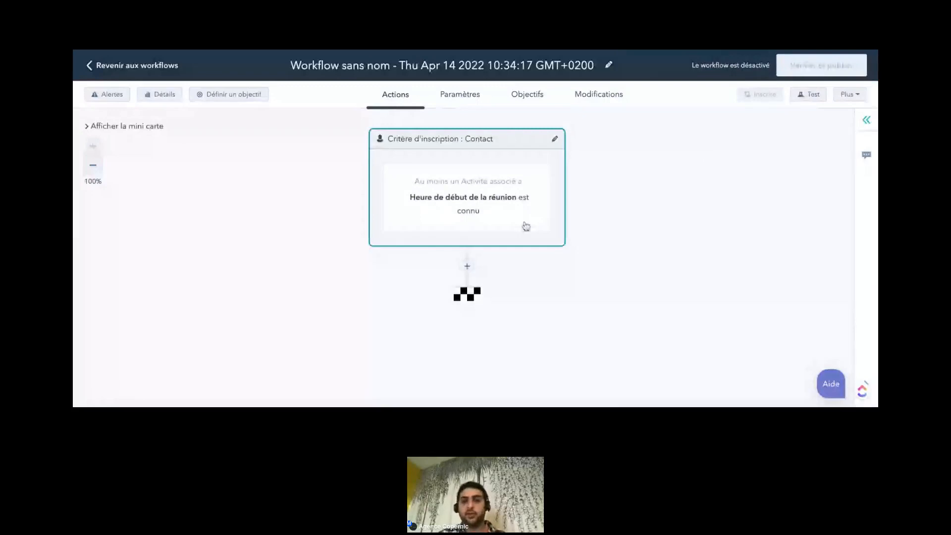
Step: Add an action slot after the enrollment trigger and examine the delays "Retarder d'un certain temps" and "Retarder jusqu'à ce que l'événement se produise"
left_click(467, 267)
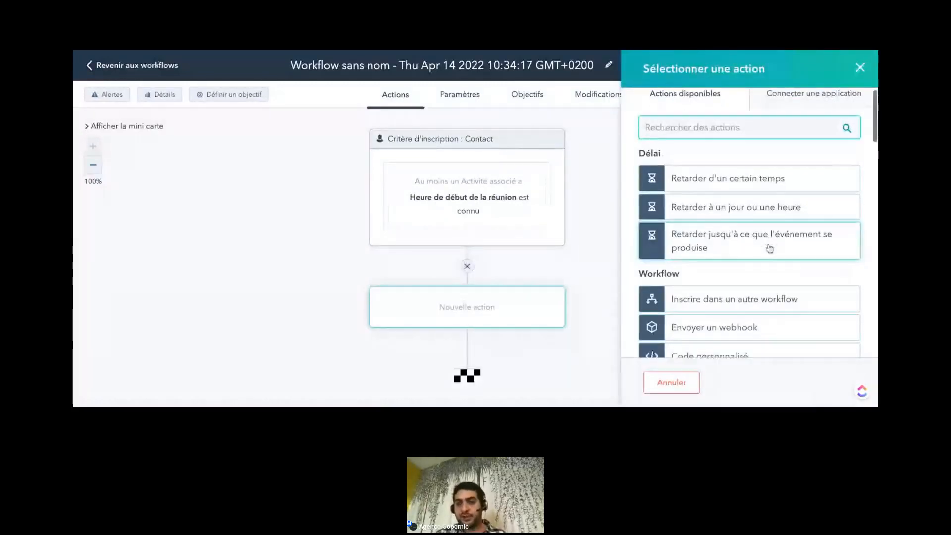
left_click(743, 184)
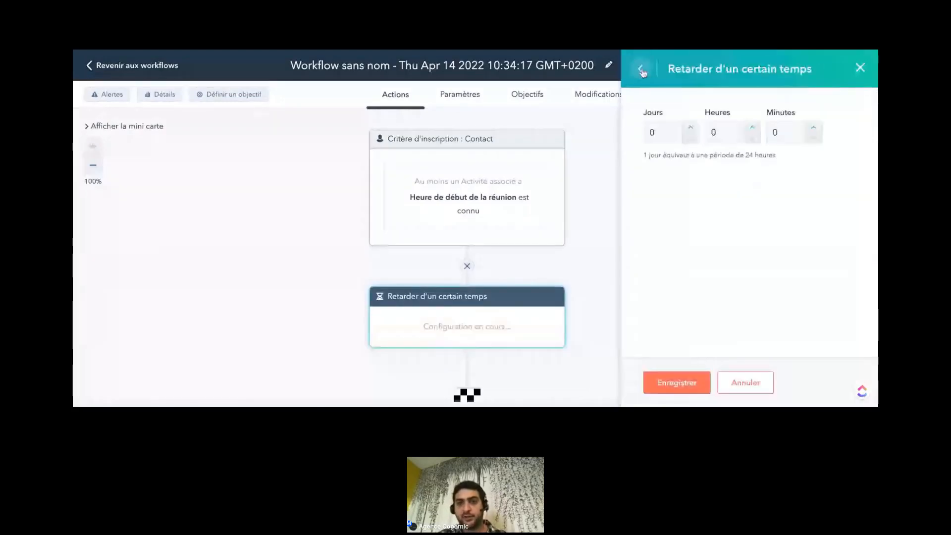
left_click(641, 70)
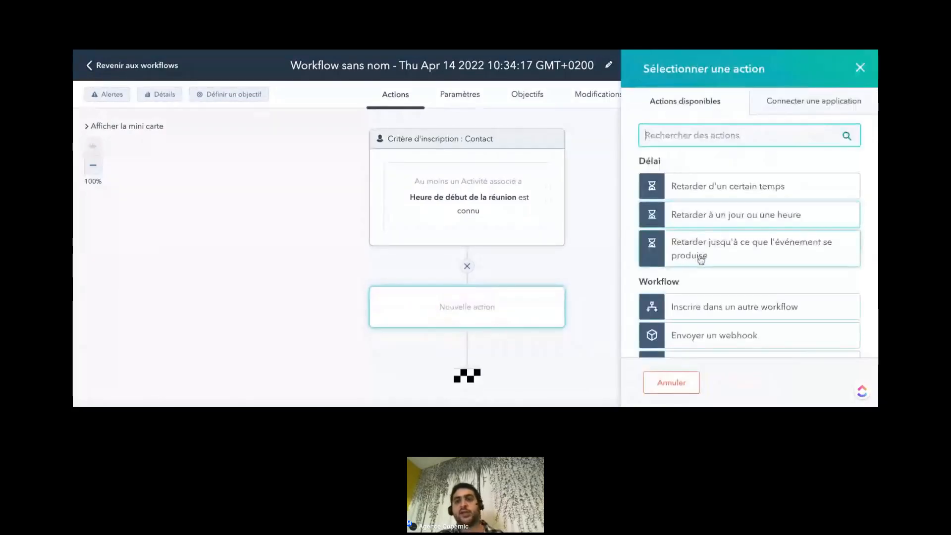
left_click(806, 253)
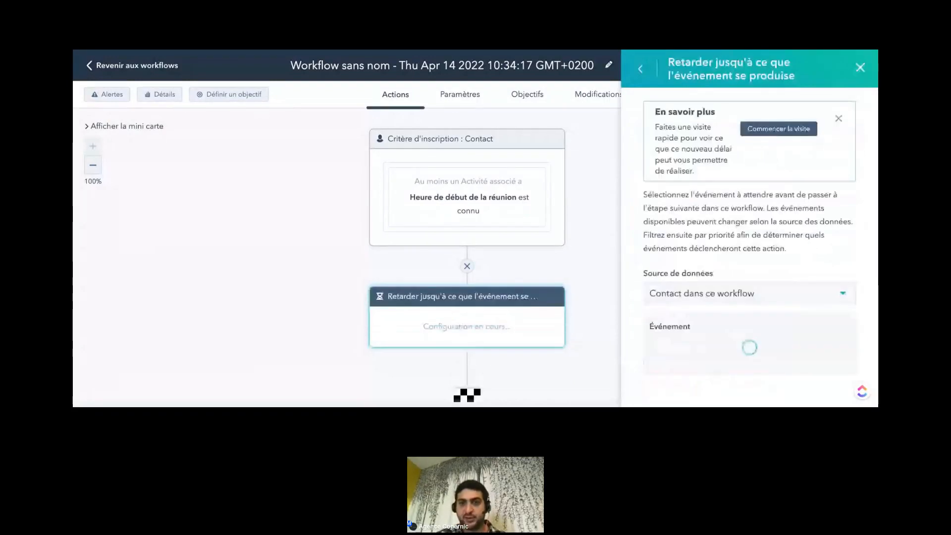
left_click(640, 73)
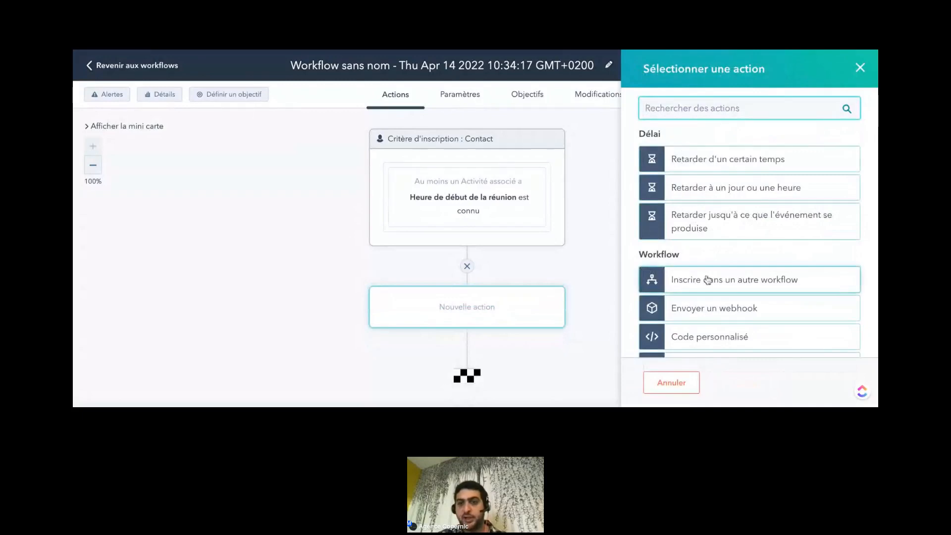
Step: Browse the other available workflow actions, from branches and communication through property management to the WhatsApp and Google Sheets integrations
scroll(708, 278, "down", 5)
scroll(692, 327, "down", 1)
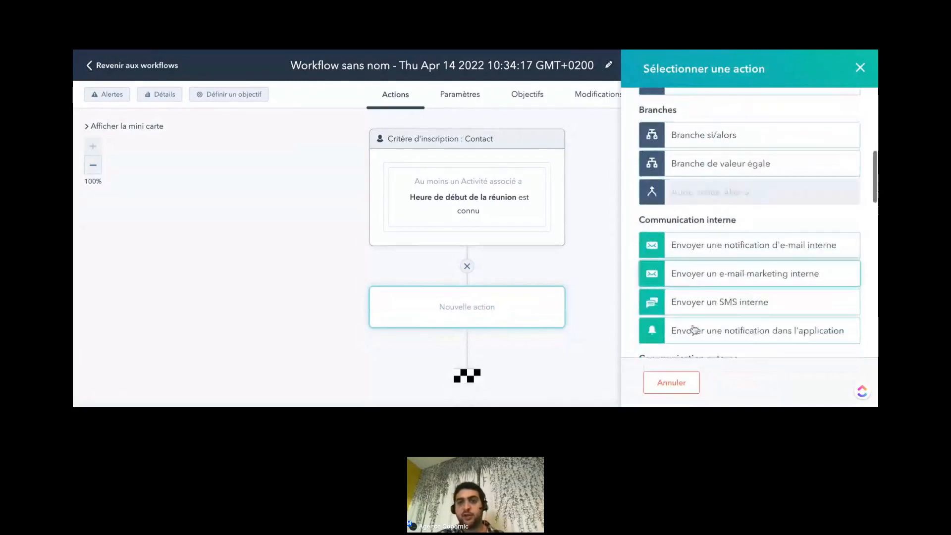
scroll(777, 268, "down", 3)
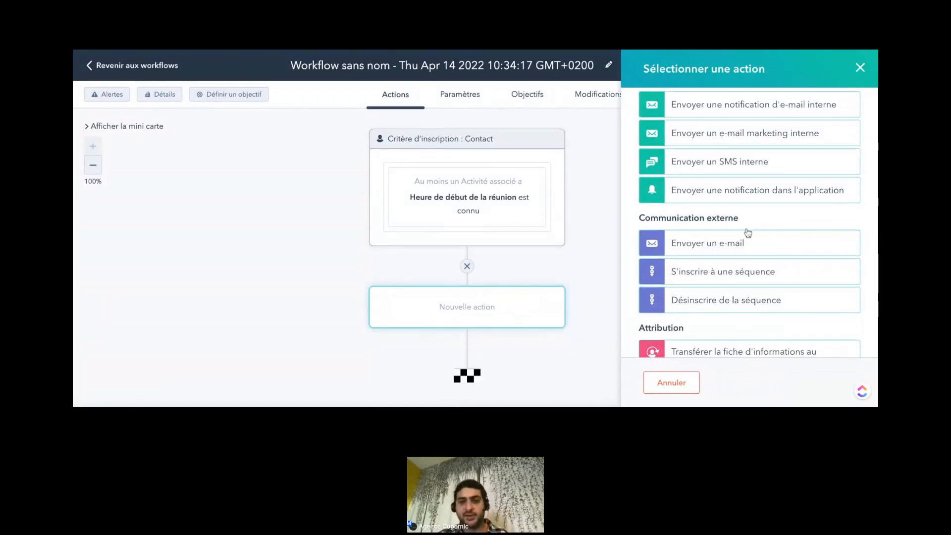
scroll(747, 233, "down", 3)
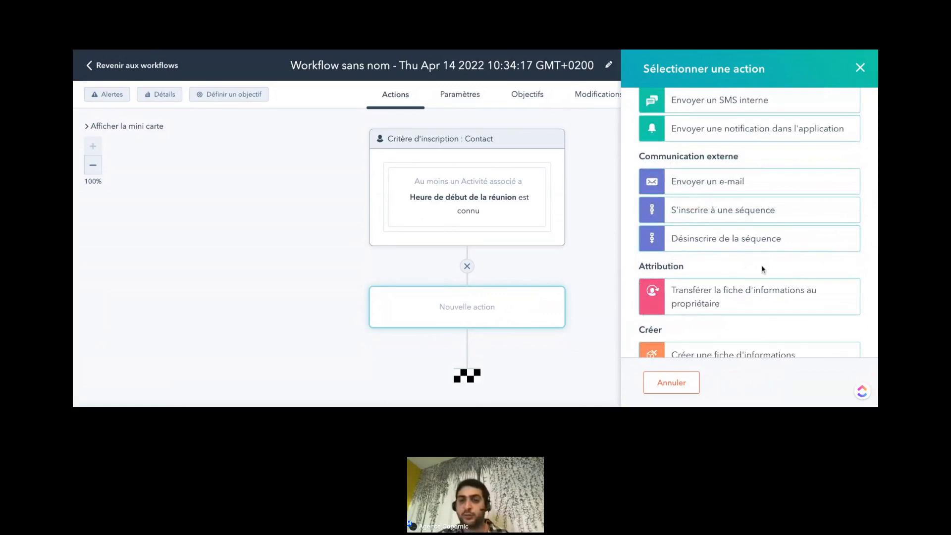
scroll(762, 269, "down", 10)
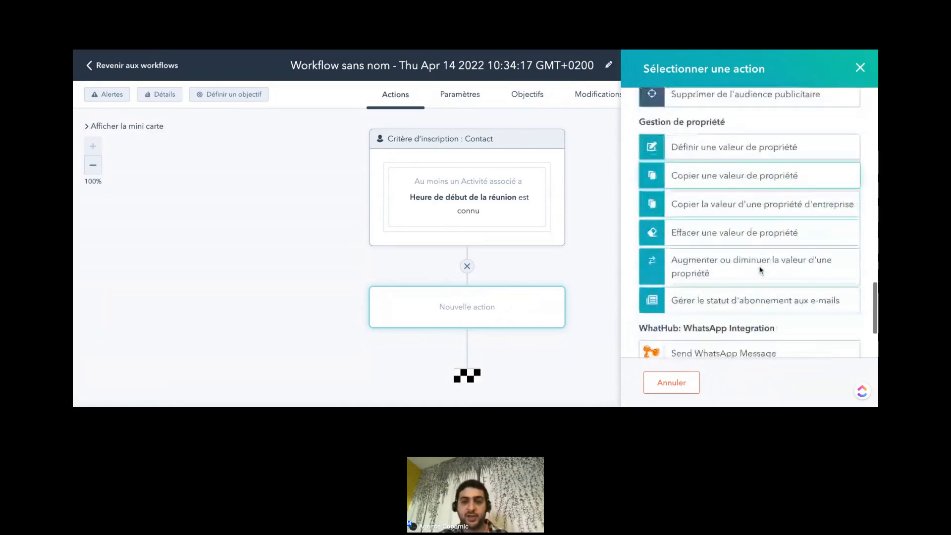
scroll(762, 270, "down", 3)
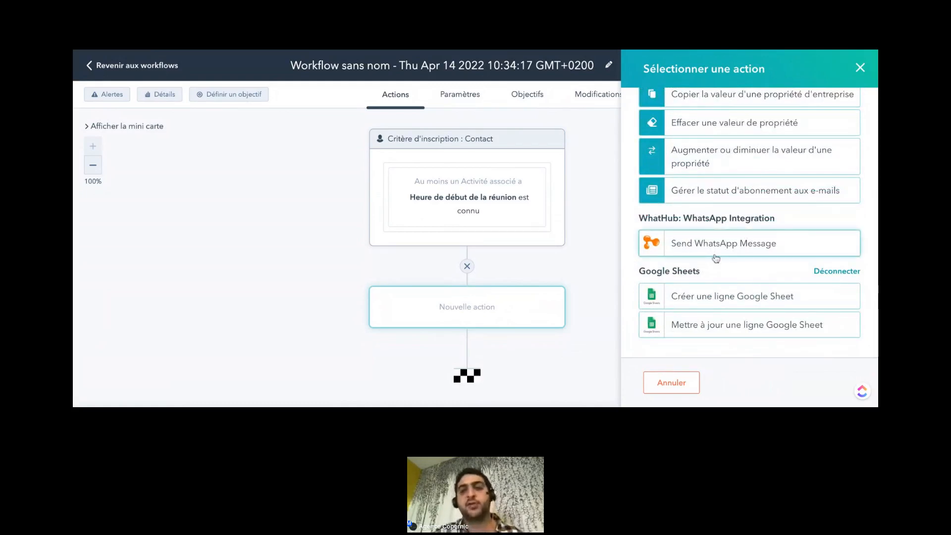
Step: Examine the settings of the "Send WhatsApp Message" action and cancel adding it to the workflow
left_click(774, 252)
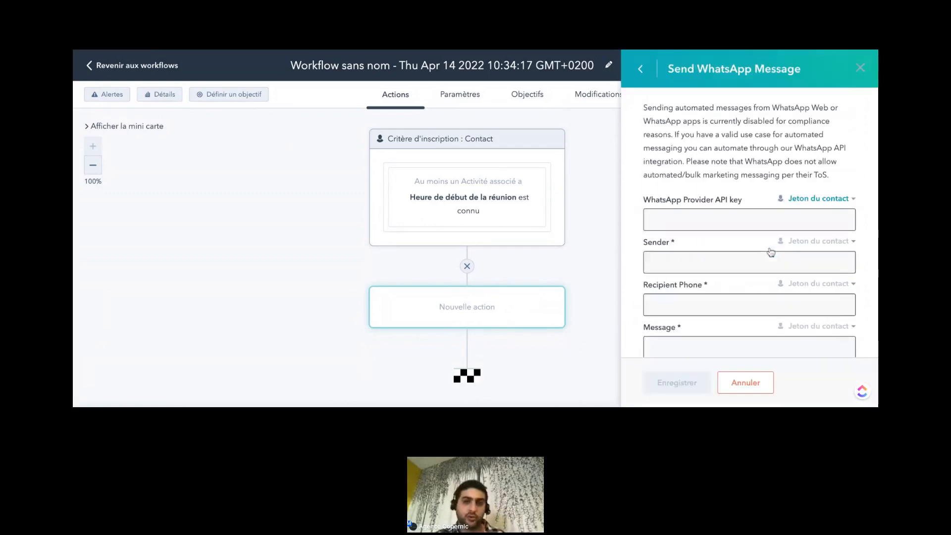
scroll(753, 278, "down", 3)
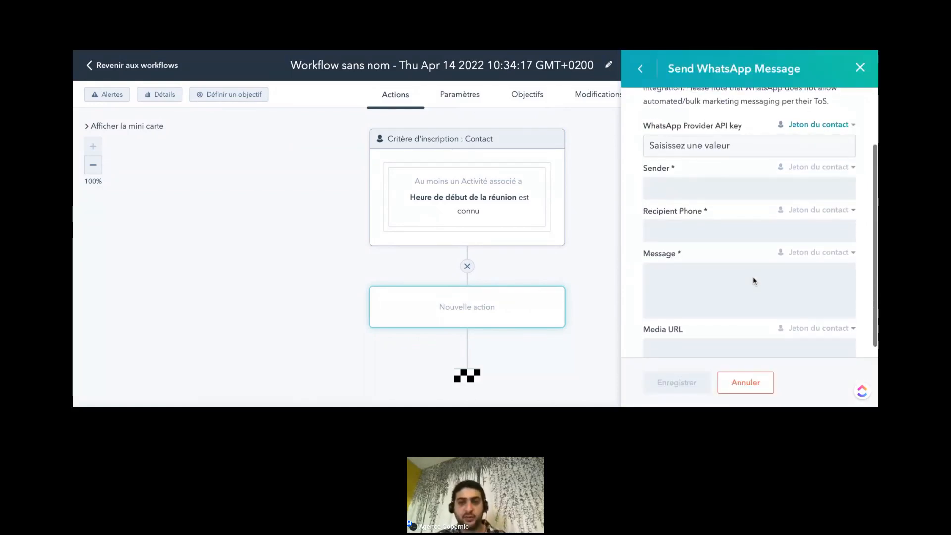
scroll(753, 277, "up", 3)
left_click(763, 221)
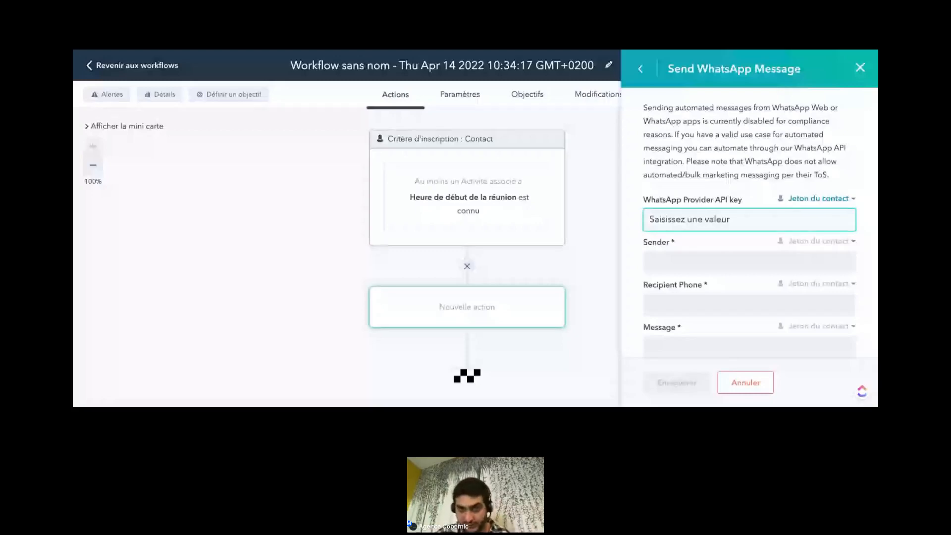
left_click(746, 383)
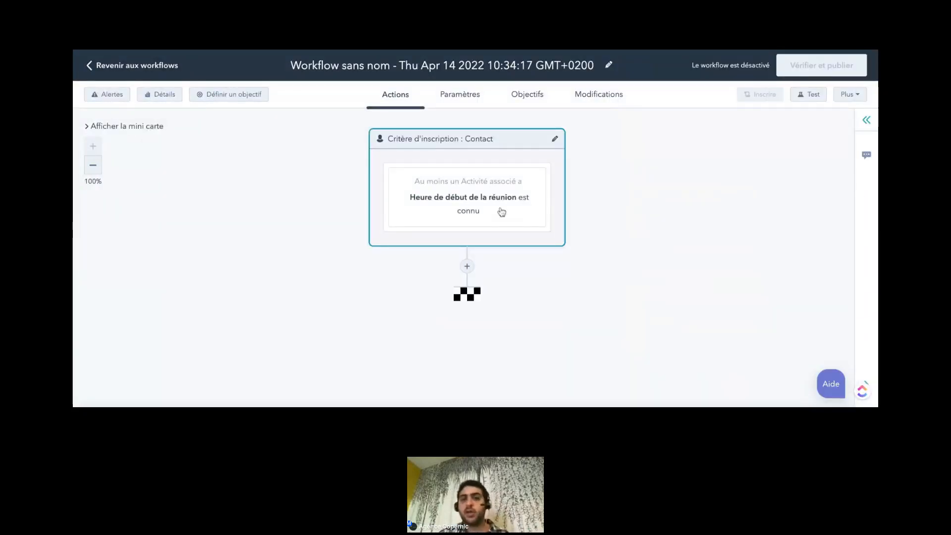
Step: Remove the "Heure de début de la réunion" filter from the enrollment criteria and start a new condition
left_click(501, 212)
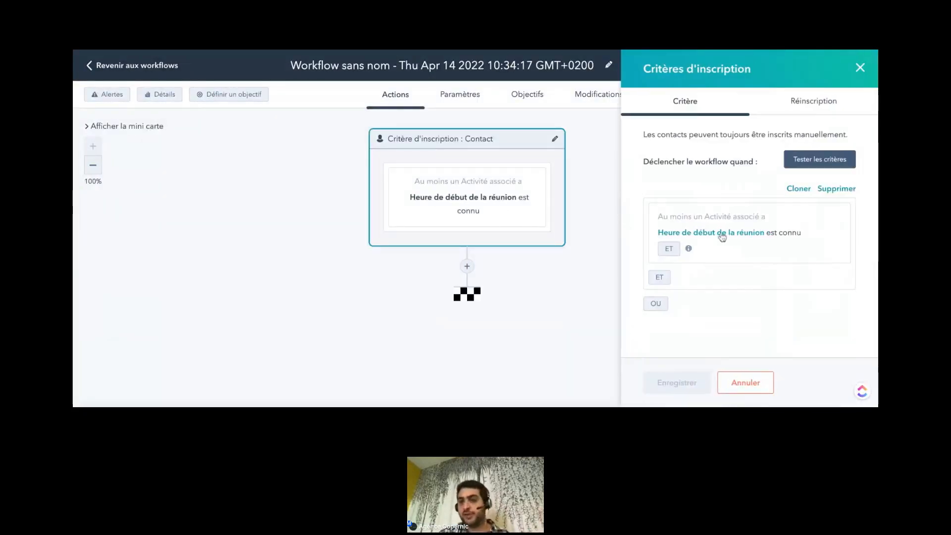
left_click(842, 234)
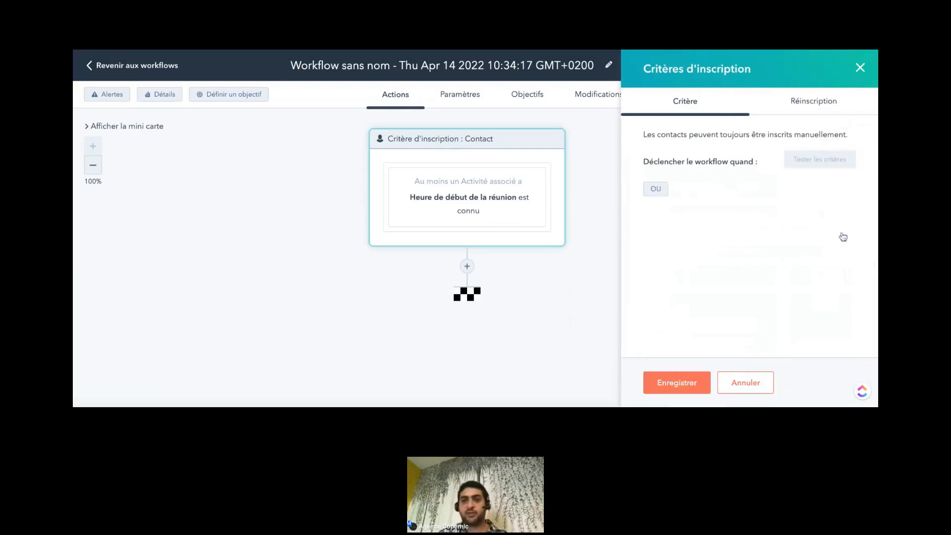
left_click(656, 189)
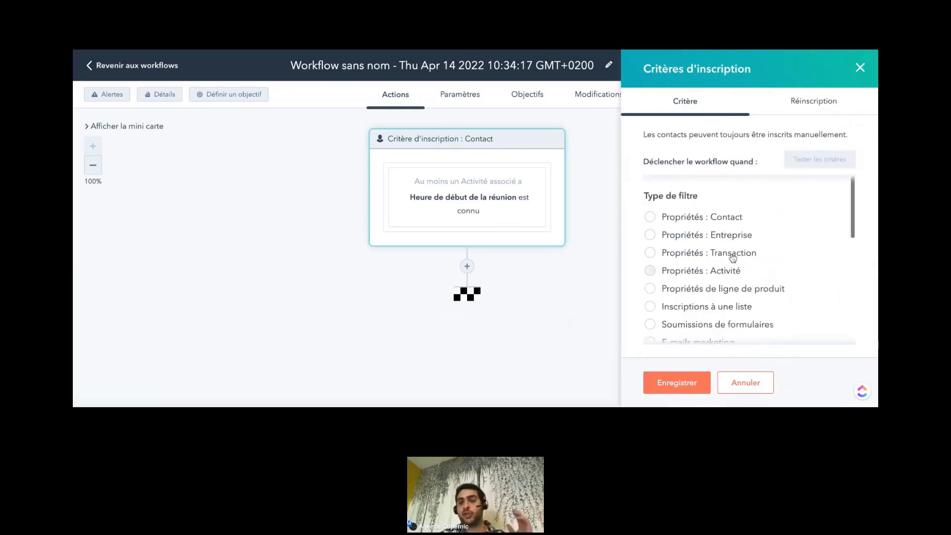
Step: Examine the full list of enrollment filter types, including marketing e-mails, page views, Eventbrite, Mapsly and WhatsApp integration events
scroll(732, 258, "down", 1)
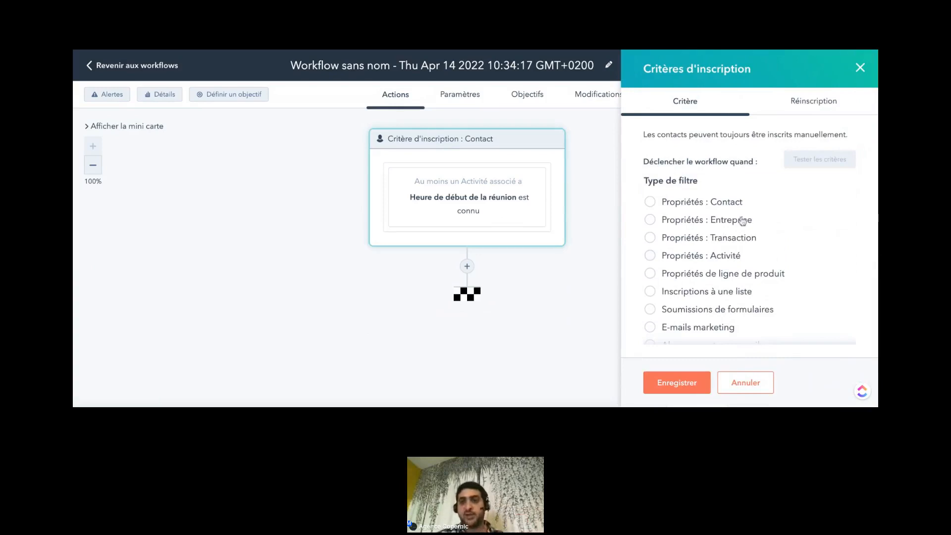
scroll(749, 243, "down", 3)
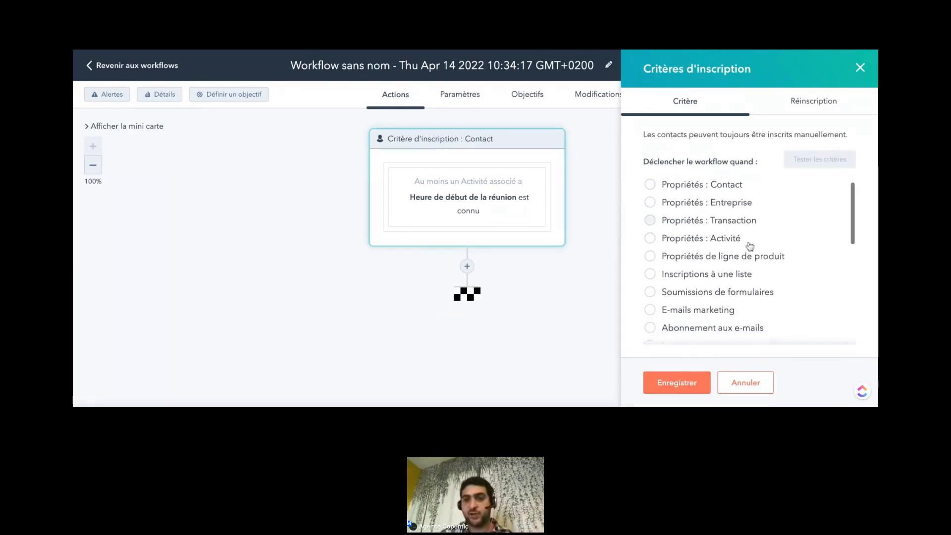
scroll(760, 262, "down", 1)
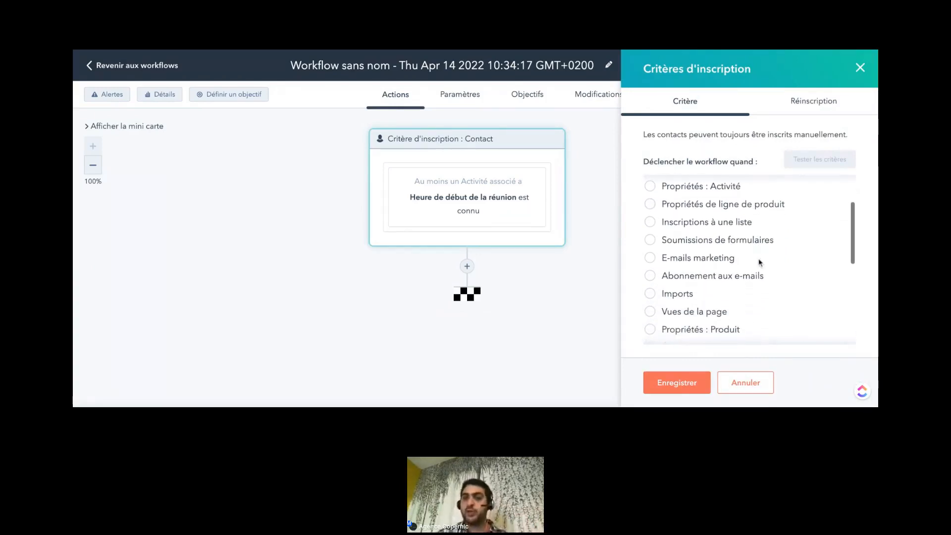
scroll(753, 256, "down", 2)
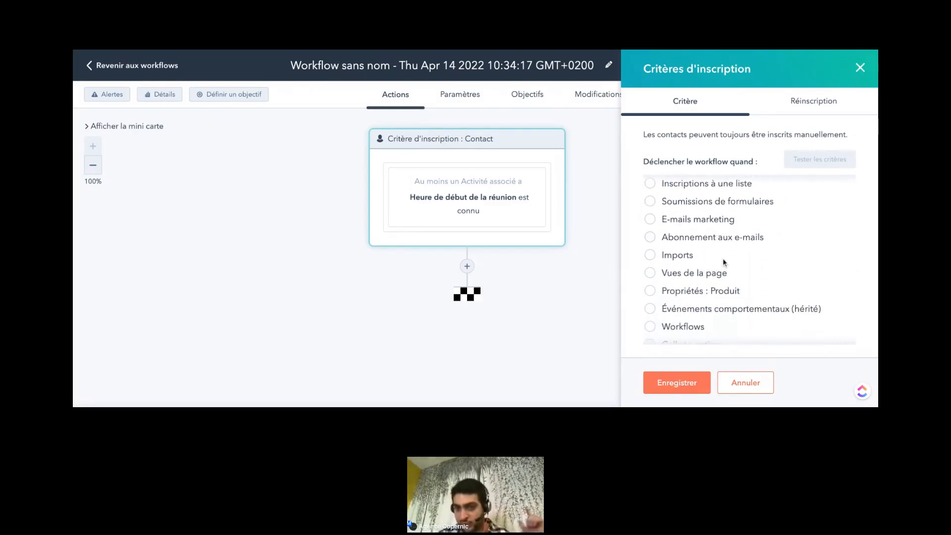
scroll(729, 281, "down", 3)
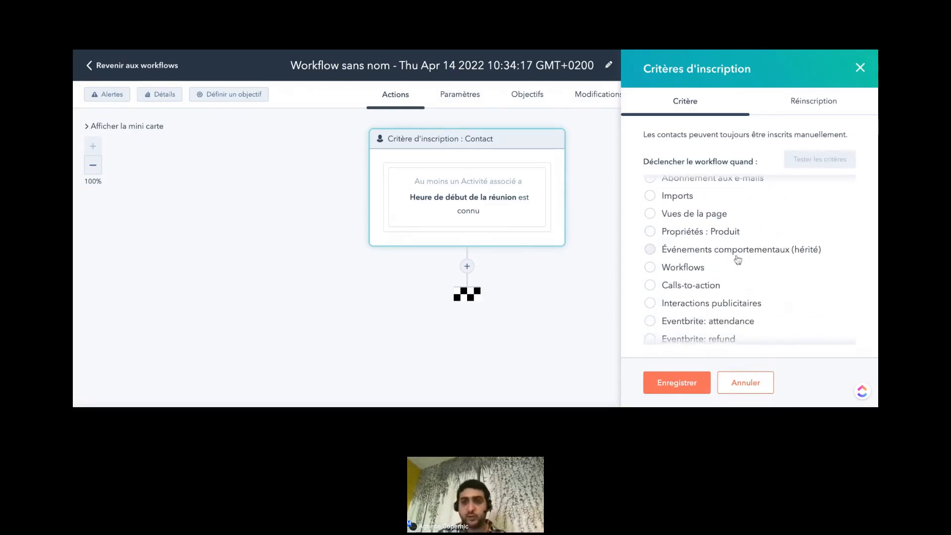
scroll(737, 259, "down", 1)
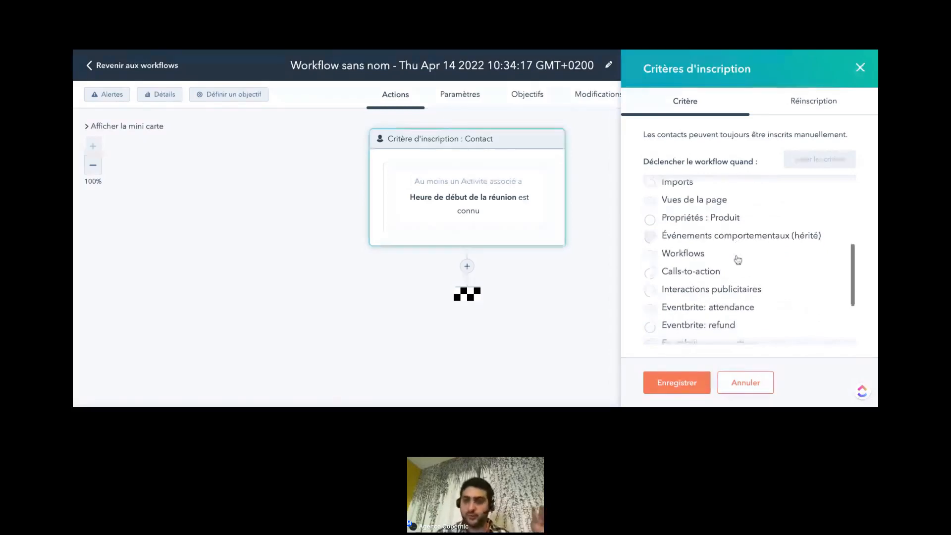
scroll(737, 259, "down", 3)
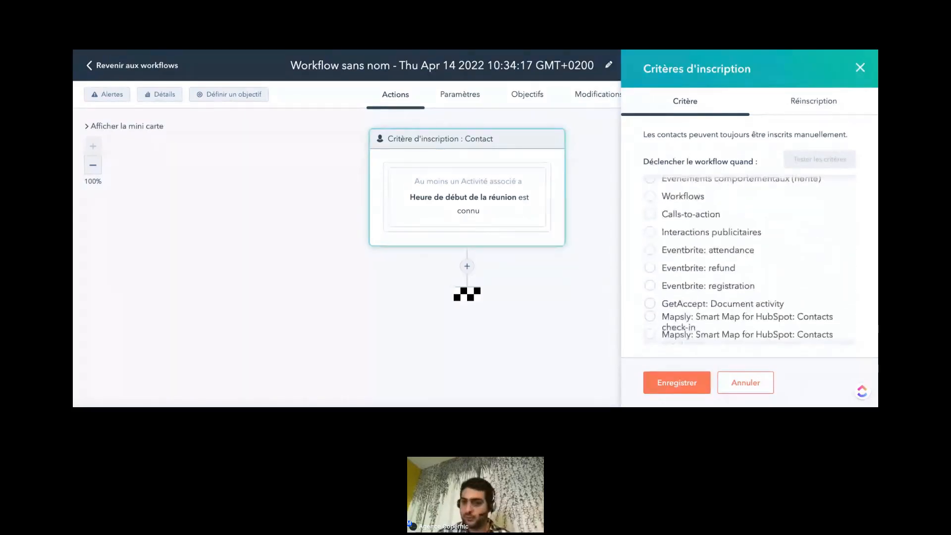
scroll(743, 254, "down", 2)
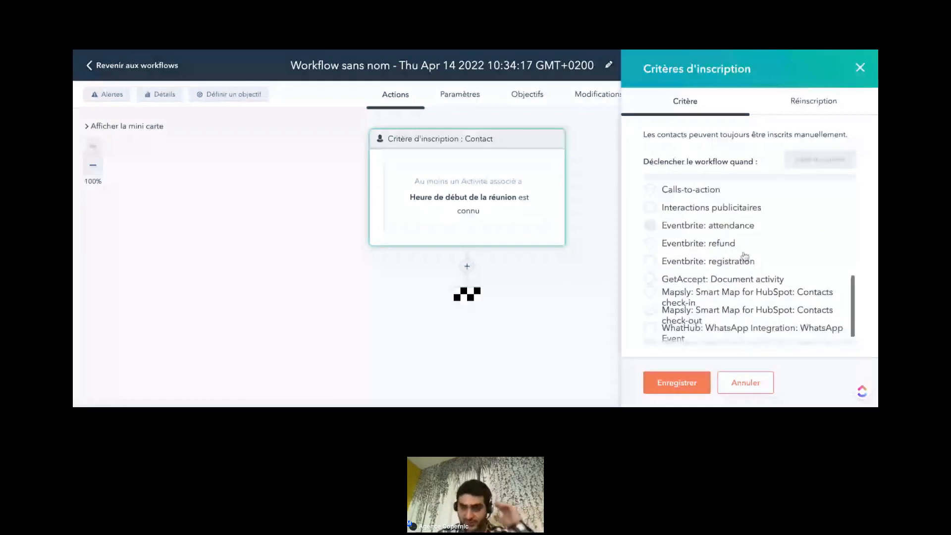
scroll(745, 255, "down", 1)
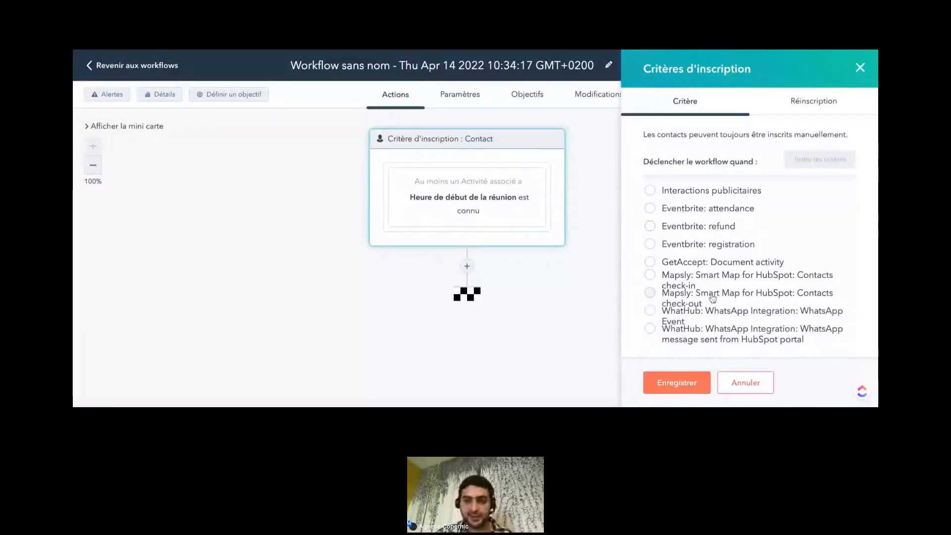
scroll(713, 298, "up", 1)
scroll(713, 299, "up", 10)
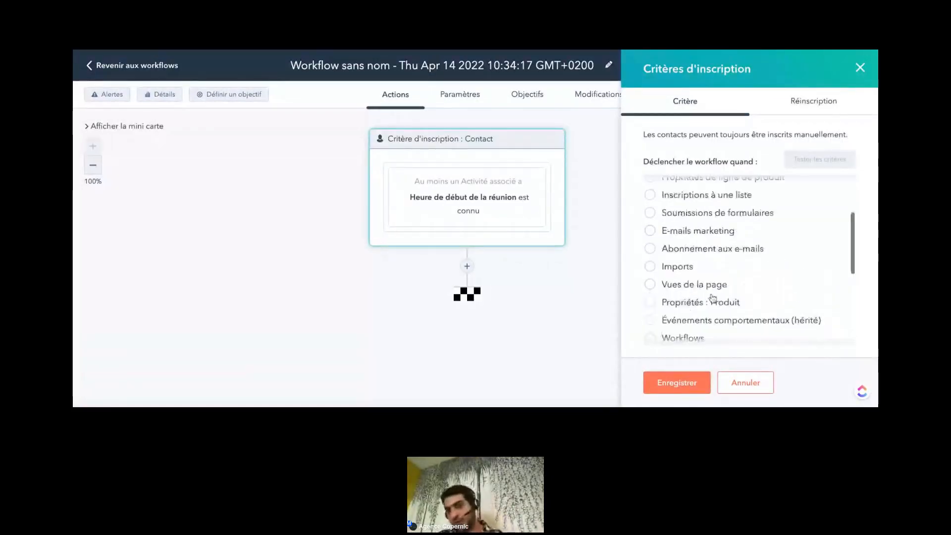
Step: Browse the contact-property filters and open "Campagne de la dernière prise de rendez-vous dans l'outil Réunions" to view its conditions
left_click(681, 205)
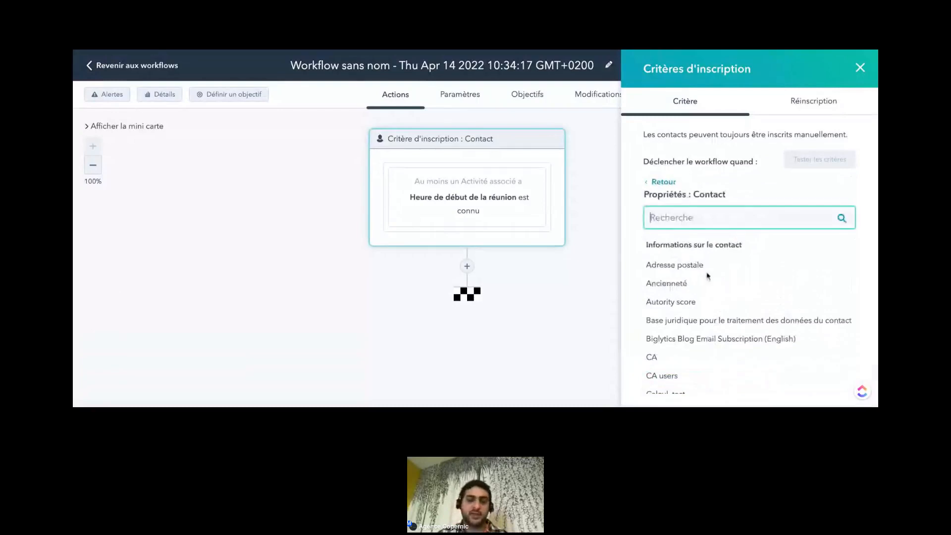
scroll(707, 276, "down", 2)
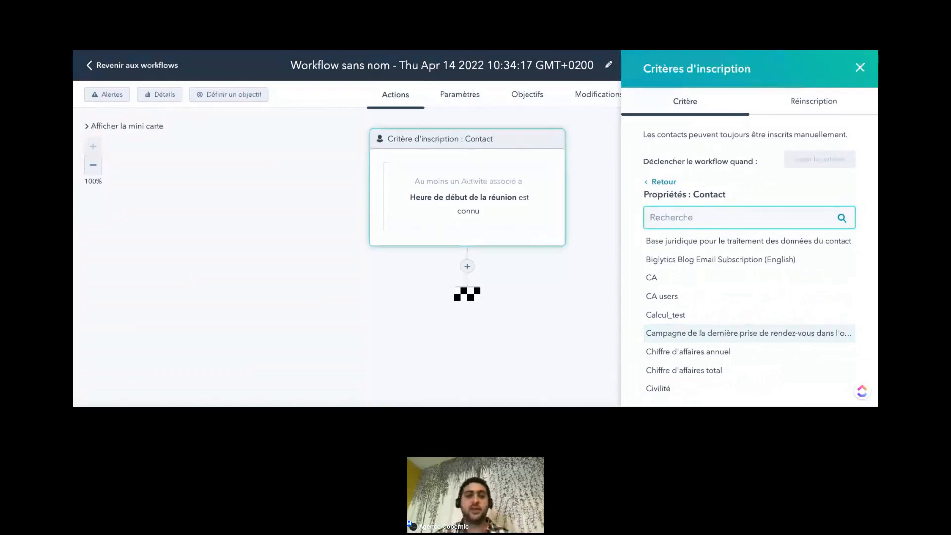
left_click(749, 333)
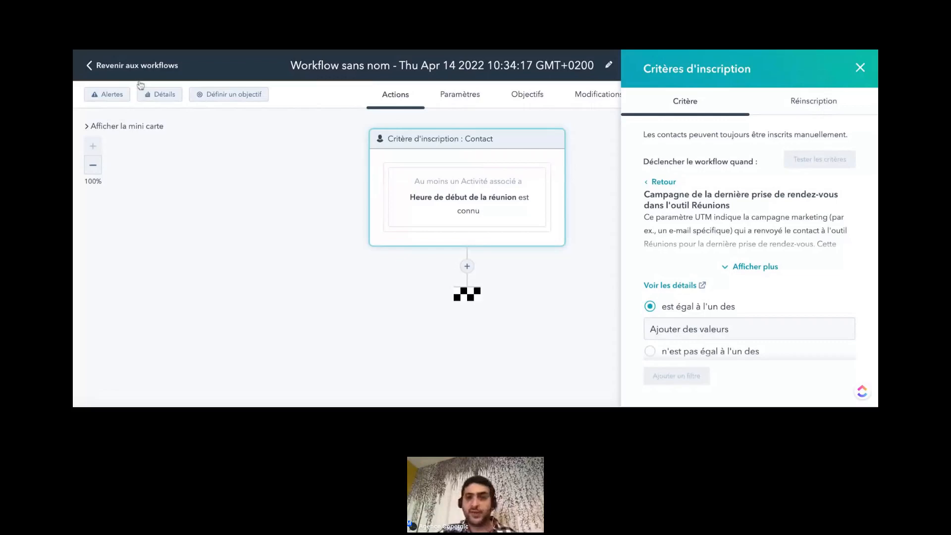
Step: Leave the workflow for the contacts list, open the contact record linked to BNP Paribas, and view its logged calls
left_click(168, 67)
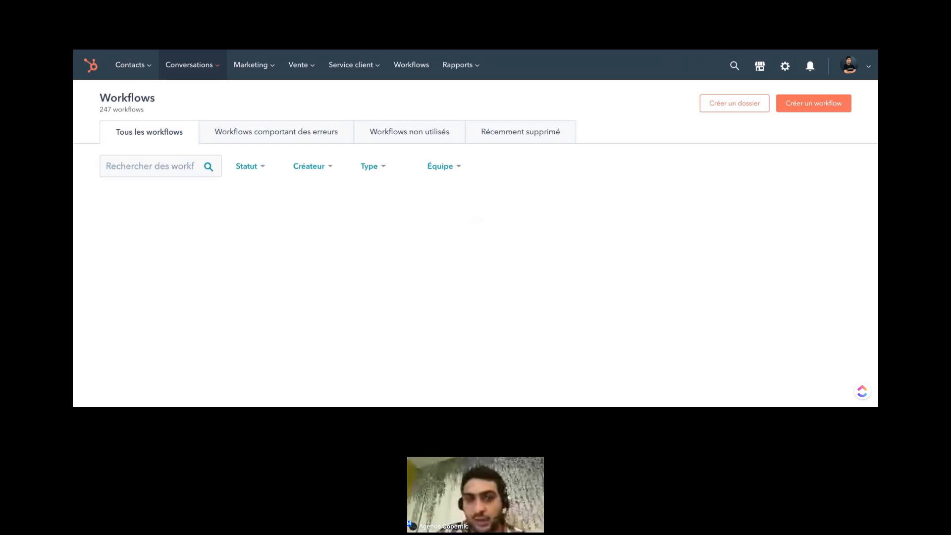
left_click(133, 65)
left_click(133, 102)
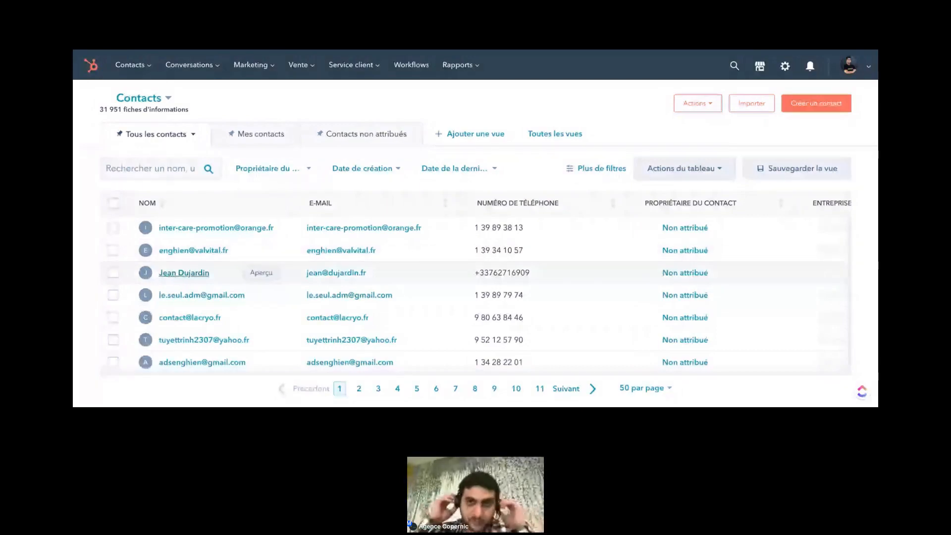
left_click(184, 273)
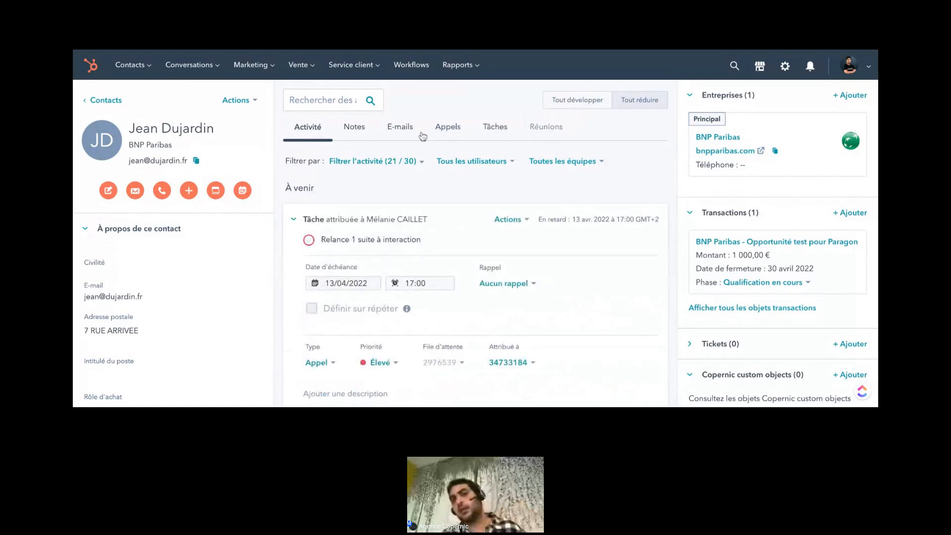
left_click(452, 130)
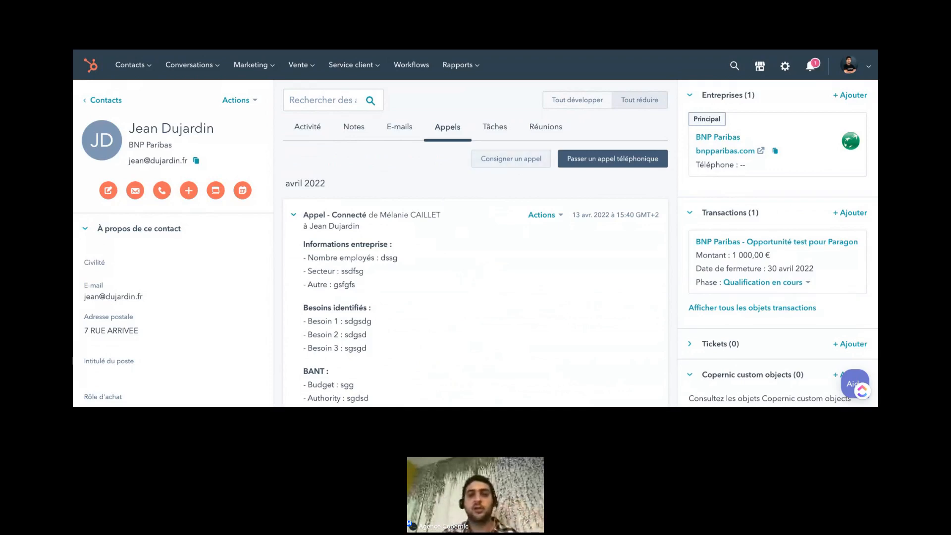
scroll(466, 137, "down", 1)
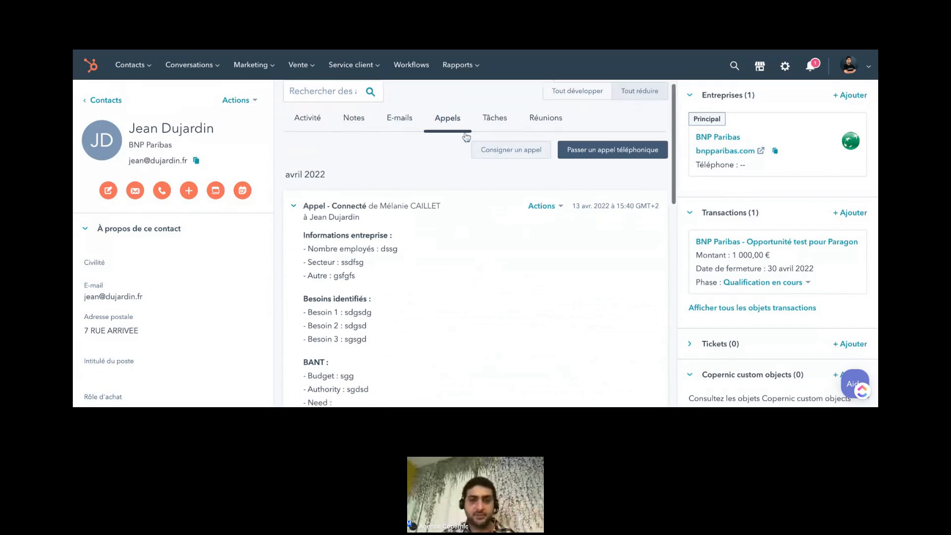
Step: Log a call on the contact record with the description "dsf", leaving its result and type unselected
scroll(456, 132, "up", 1)
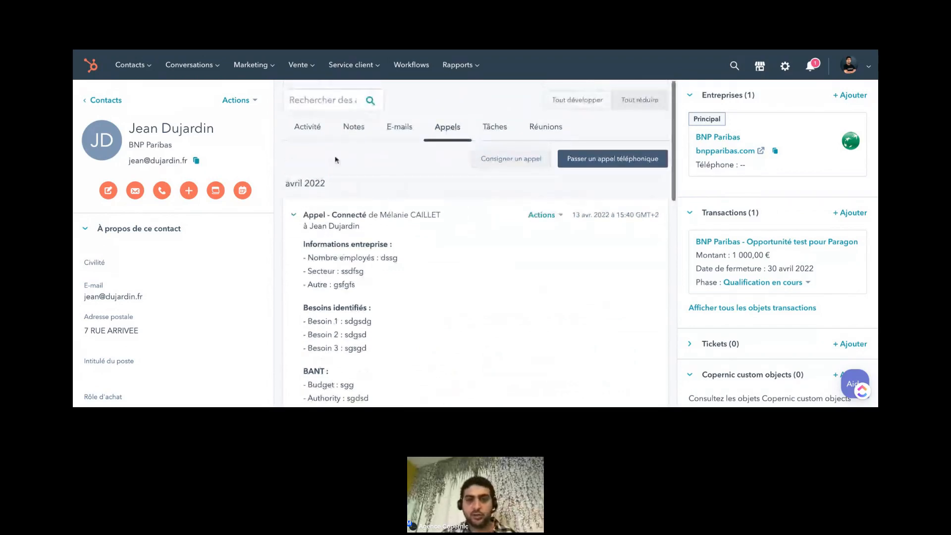
left_click(525, 162)
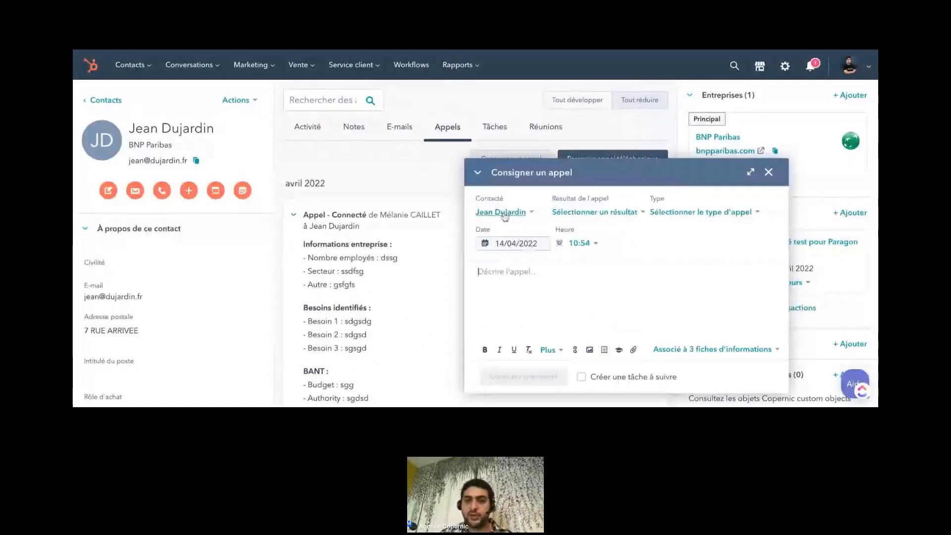
left_click(596, 217)
scroll(617, 296, "down", 1)
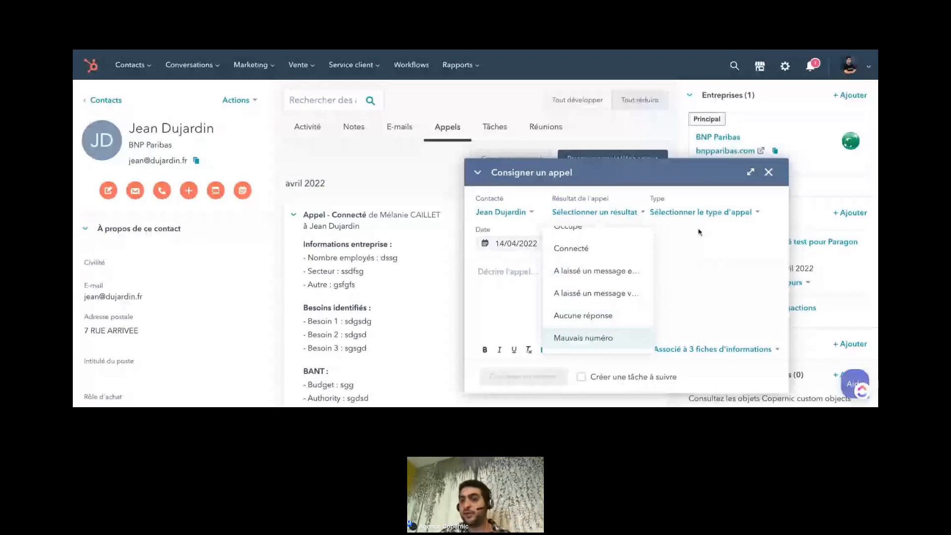
left_click(699, 213)
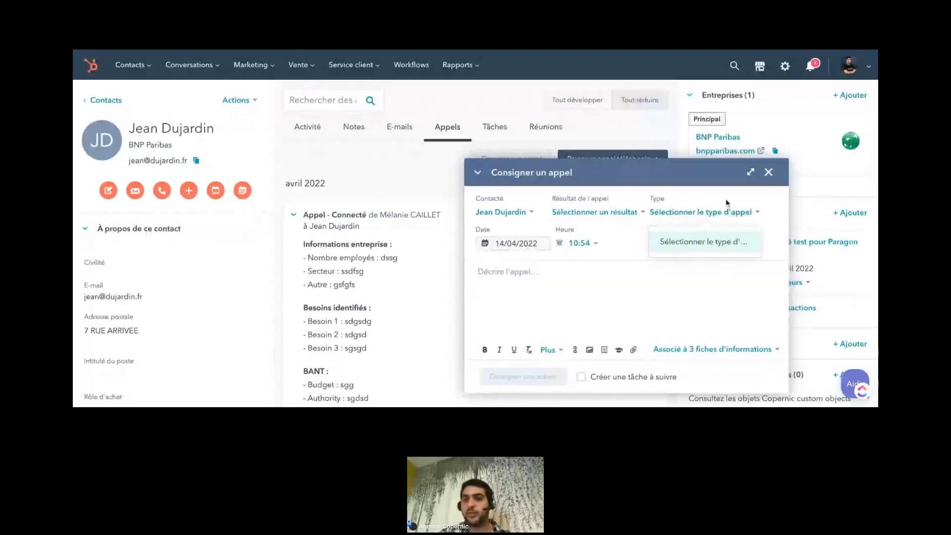
left_click(783, 203)
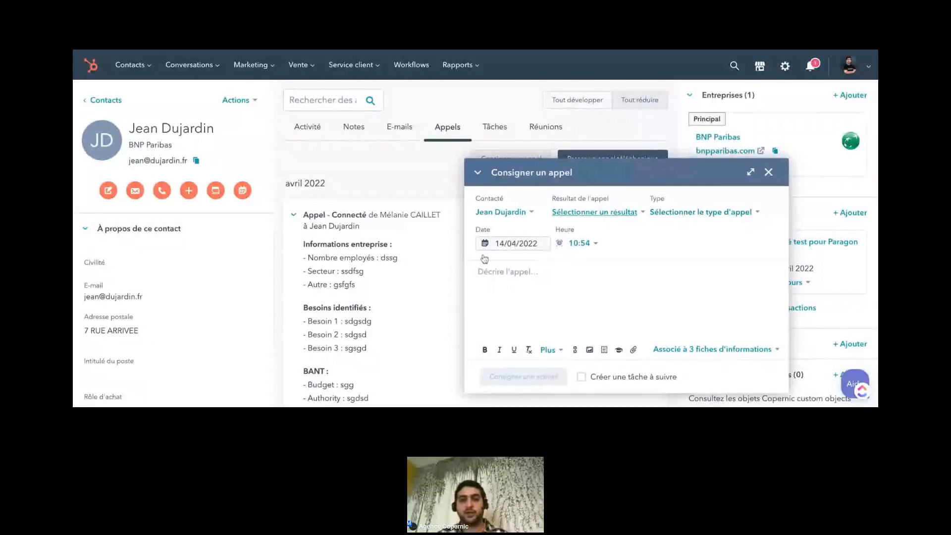
left_click(580, 291)
type("dsf")
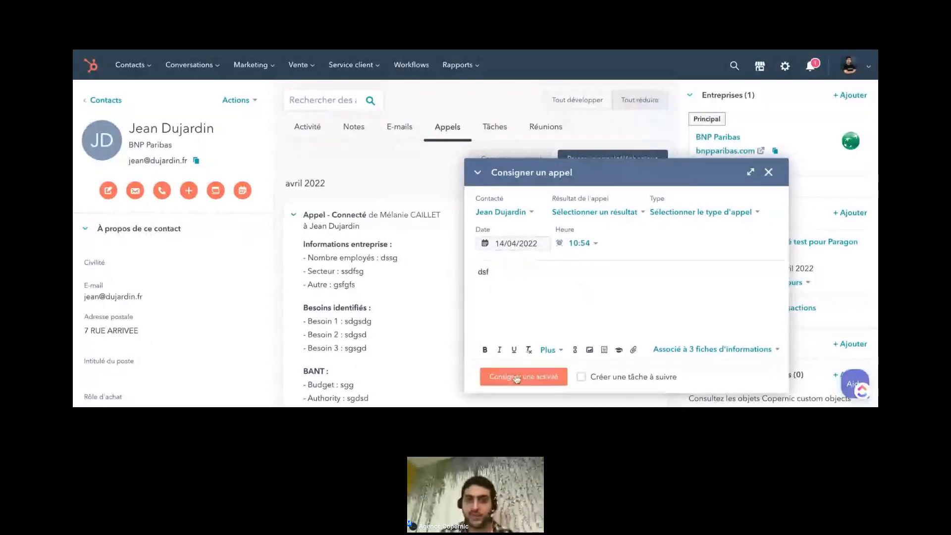
left_click(516, 378)
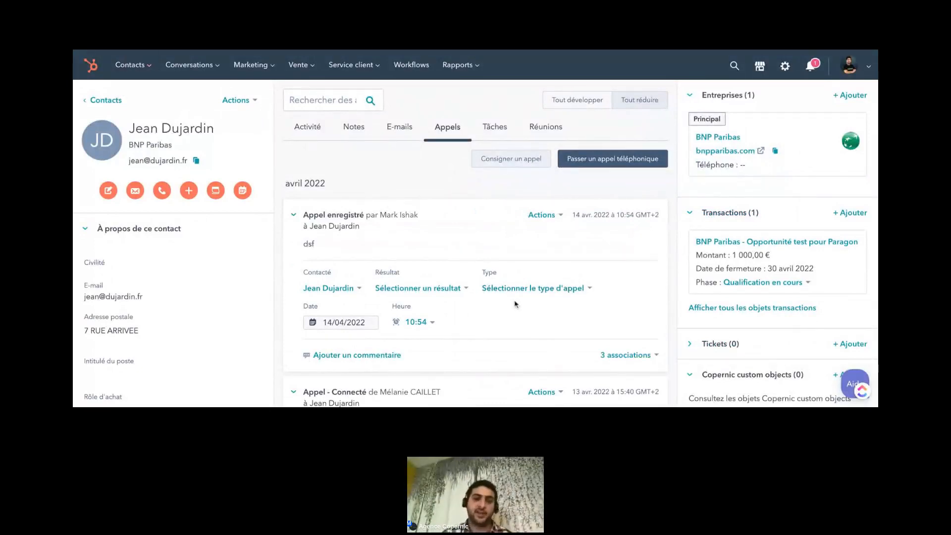
Step: Set the result of the newly logged call to "Connecté" and review its entry in the call history
left_click(144, 74)
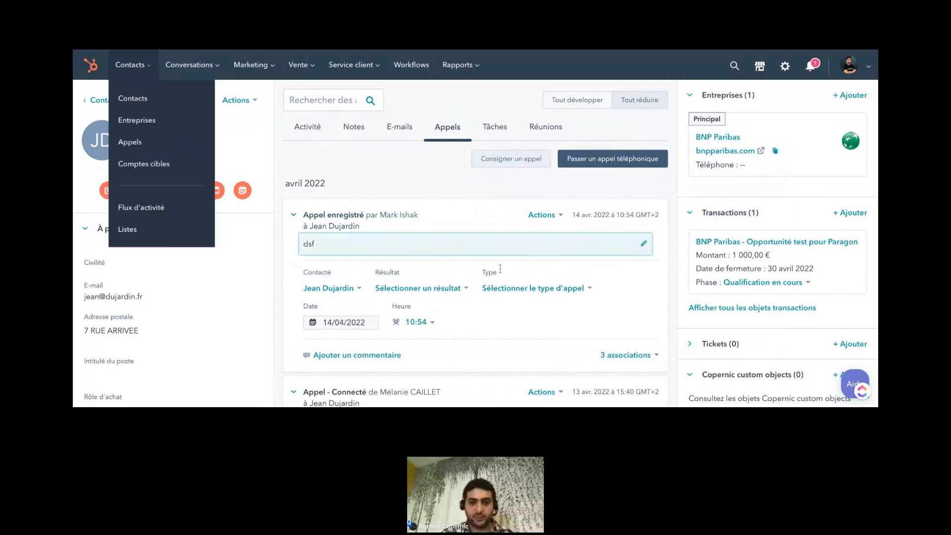
left_click(438, 289)
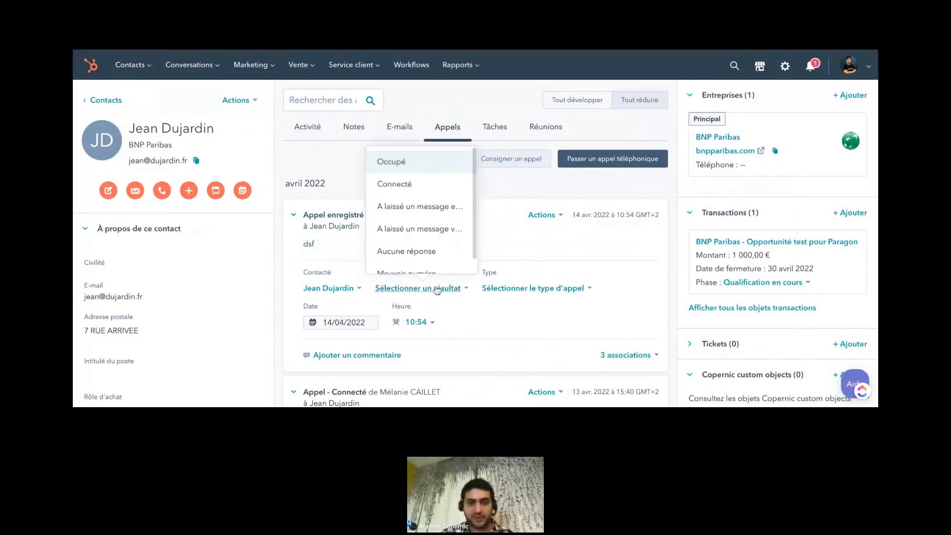
left_click(425, 184)
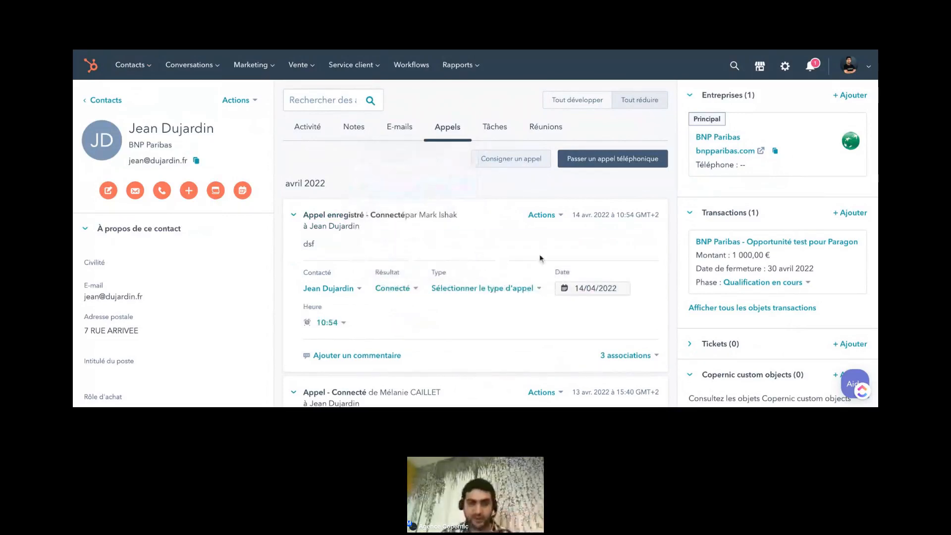
scroll(442, 251, "down", 1)
scroll(442, 252, "down", 1)
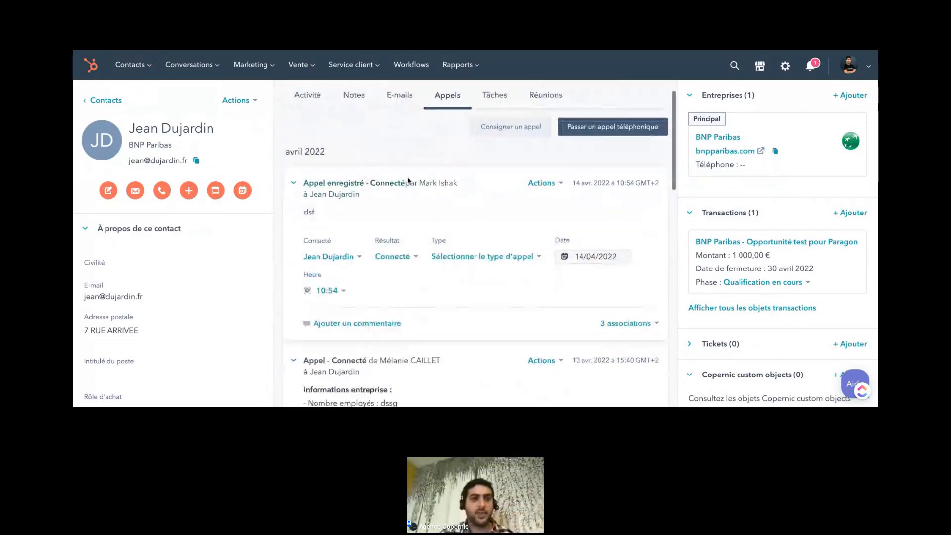
scroll(410, 180, "up", 1)
Step: Go to the lists and create a contact-based static list named "Test 24"
left_click(130, 74)
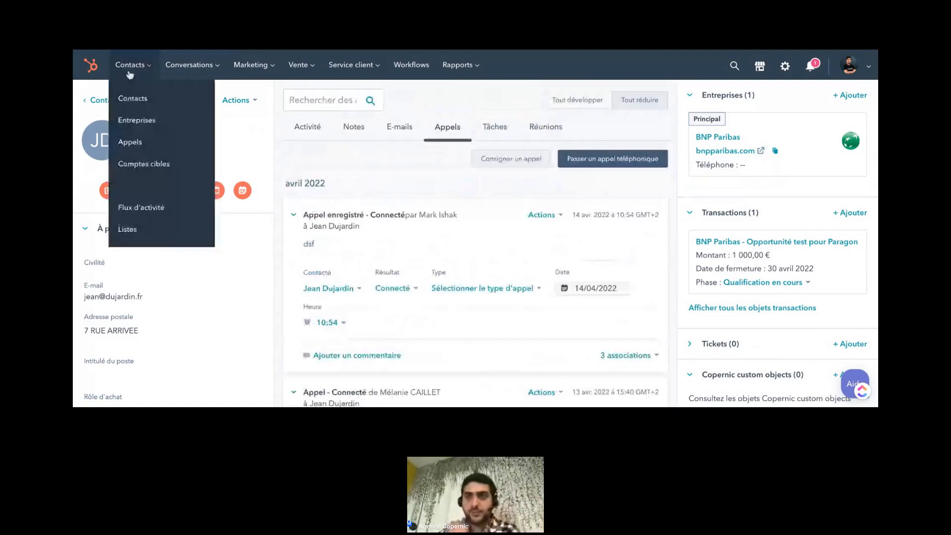
left_click(132, 98)
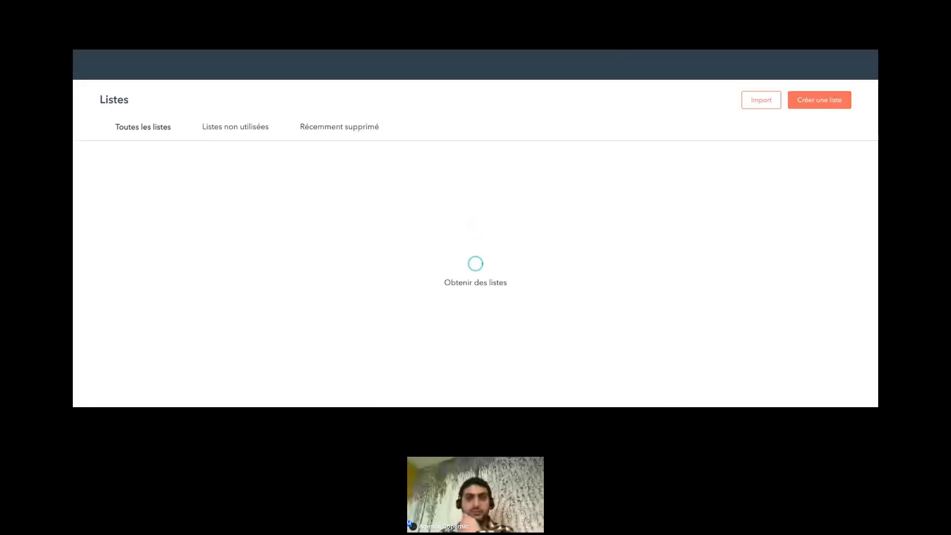
left_click(832, 104)
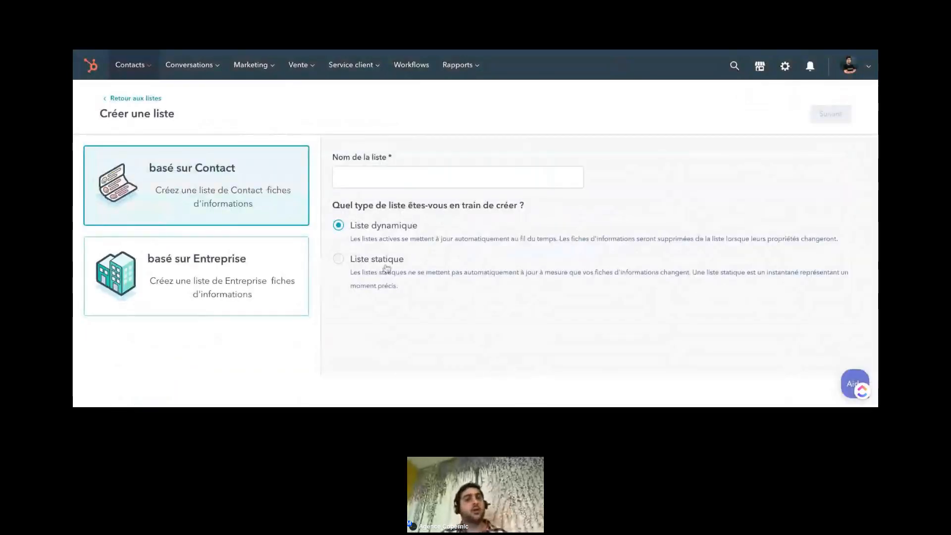
left_click(390, 265)
left_click(472, 167)
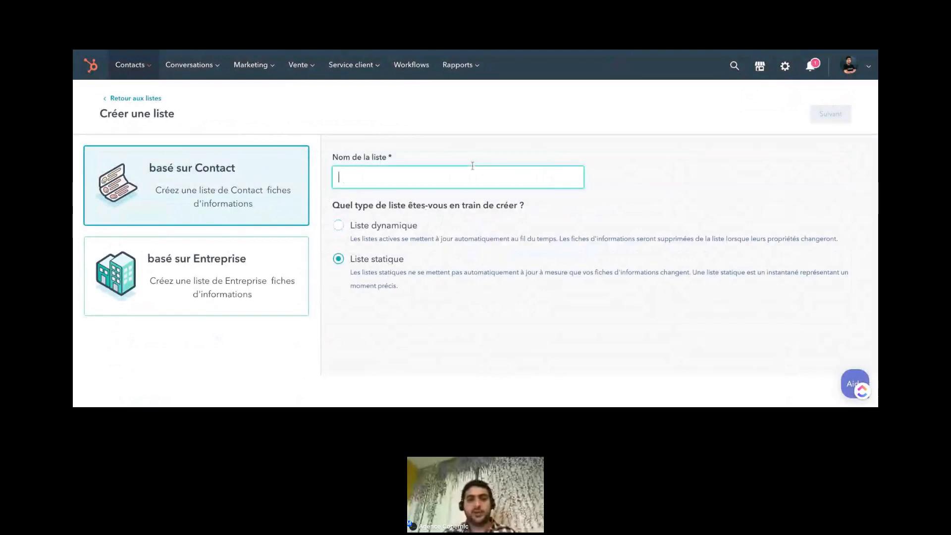
type("Test 2")
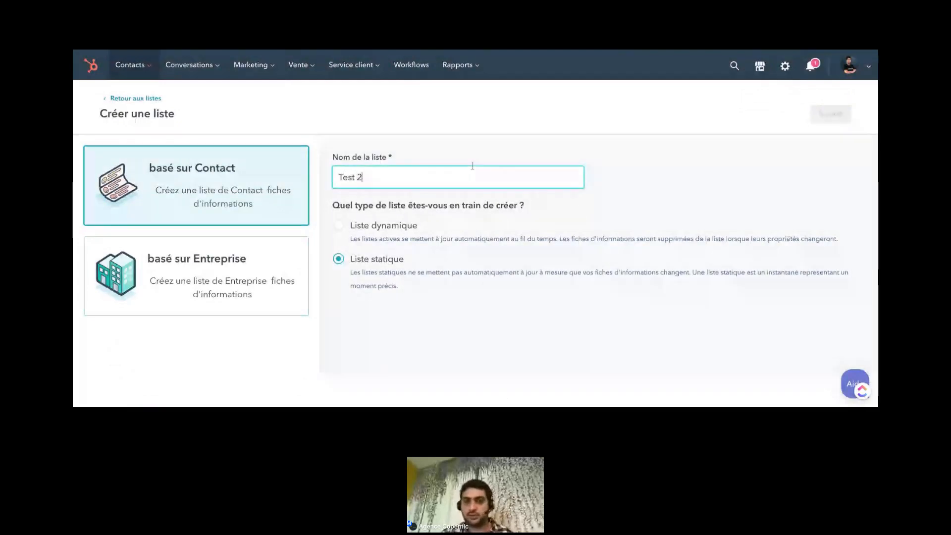
type("4")
left_click(832, 118)
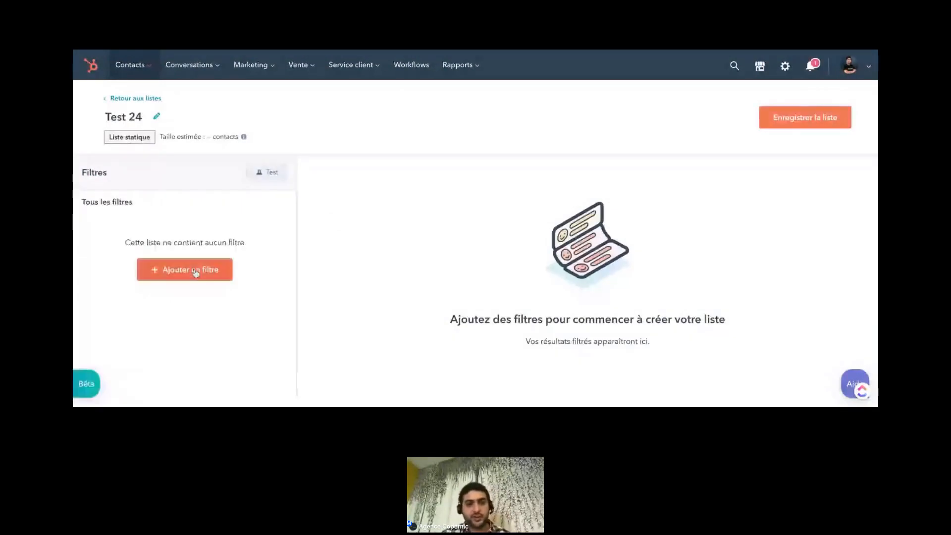
Step: Add a filter to group 1 using the activity property "Résultat de l'appel"
left_click(194, 270)
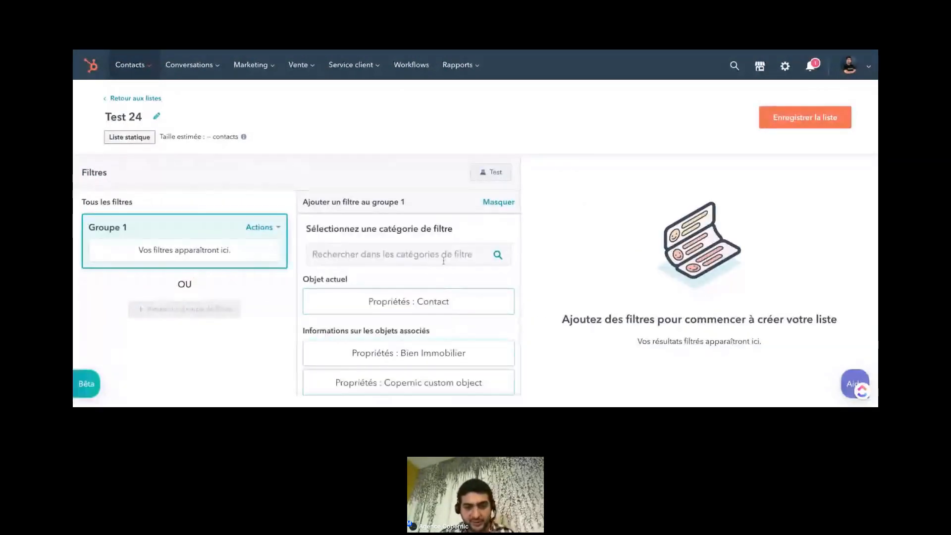
left_click(444, 254)
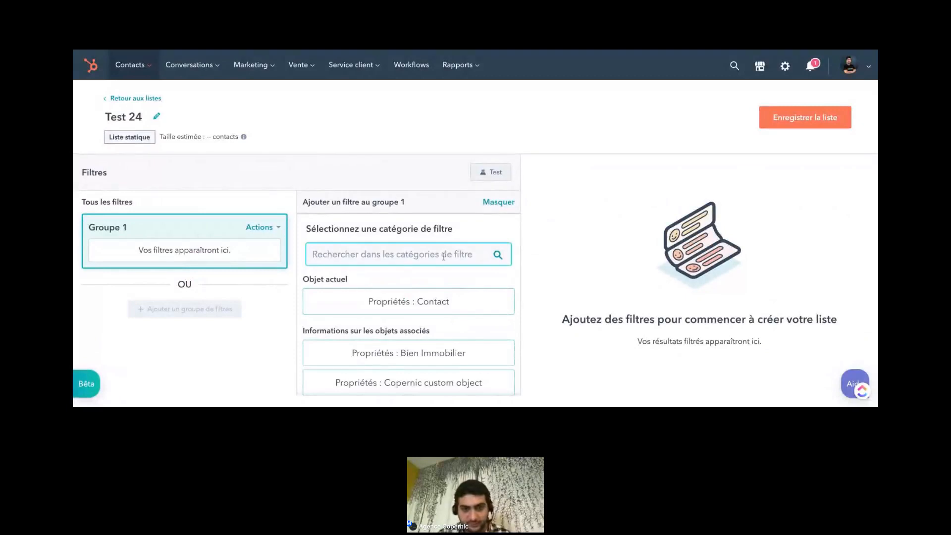
type("acti")
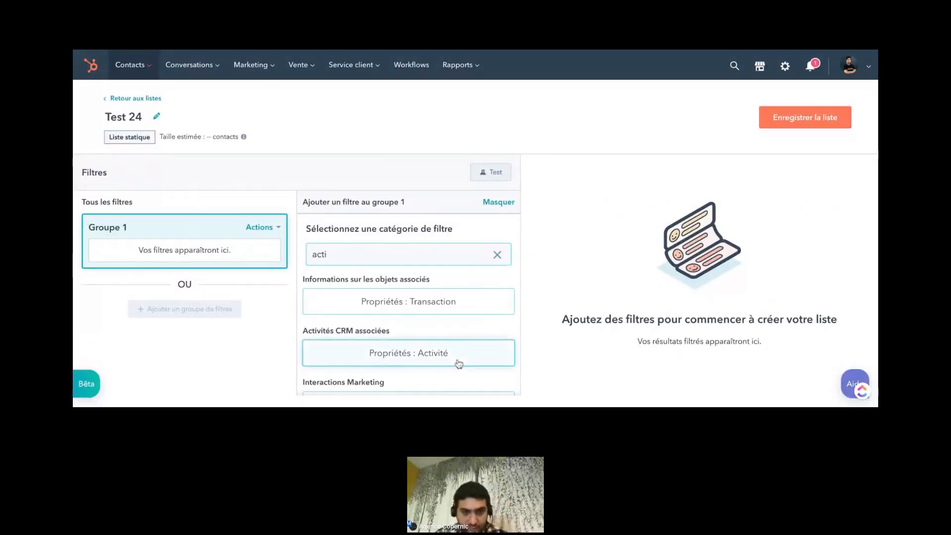
left_click(458, 363)
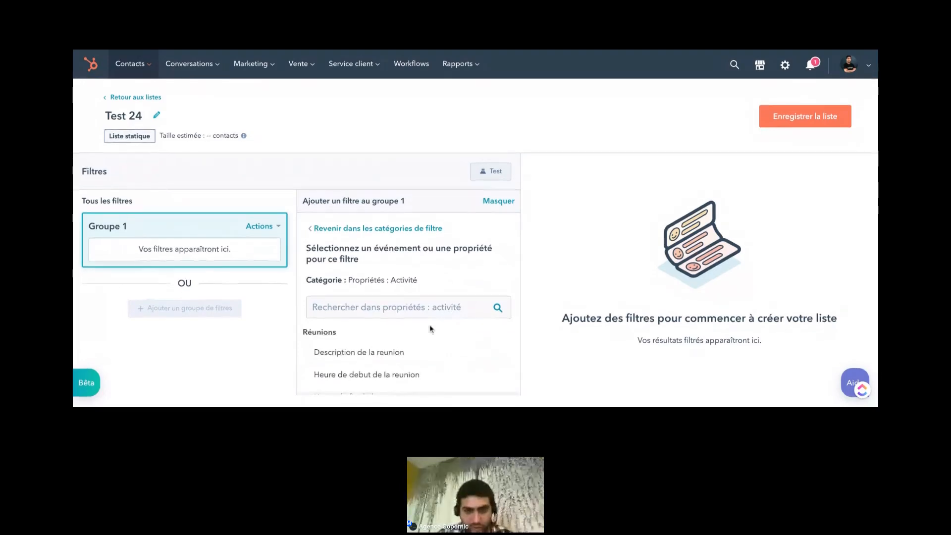
scroll(394, 351, "down", 2)
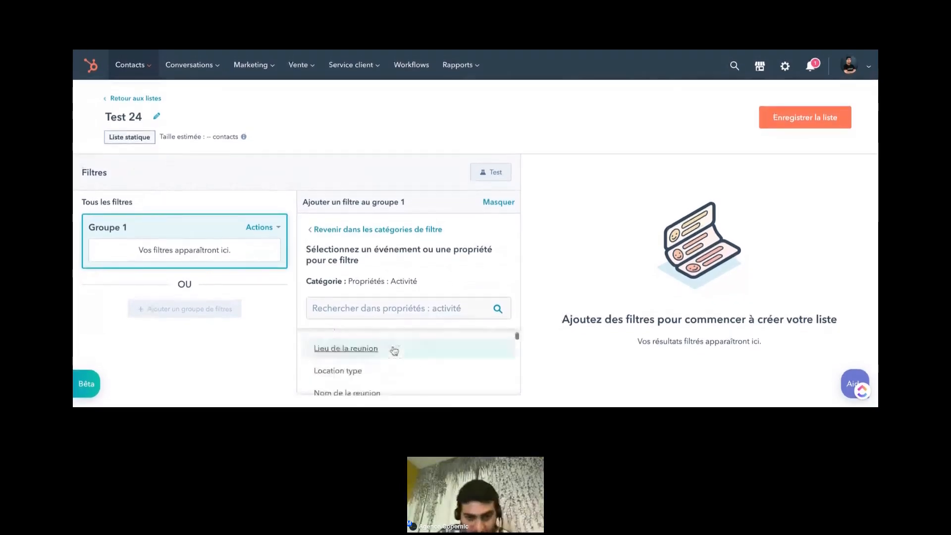
scroll(394, 351, "down", 6)
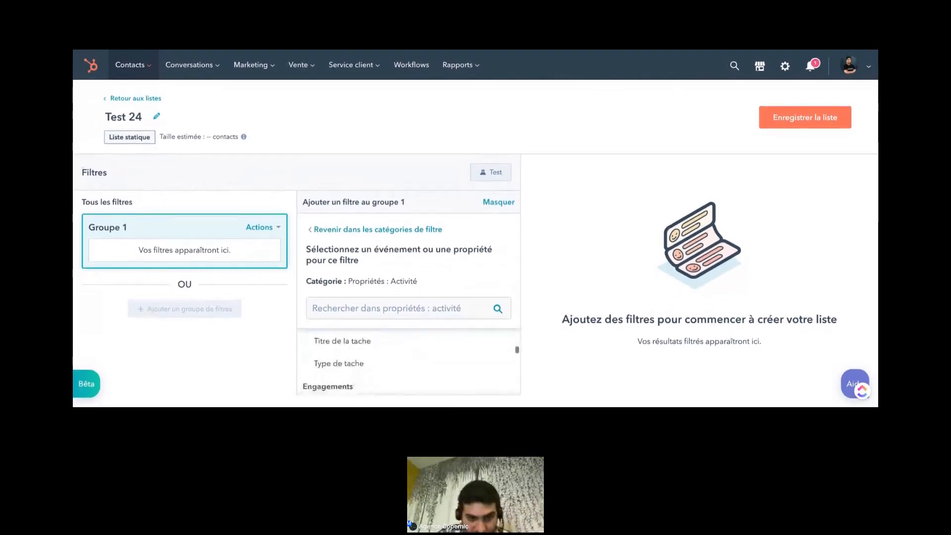
scroll(408, 362, "down", 8)
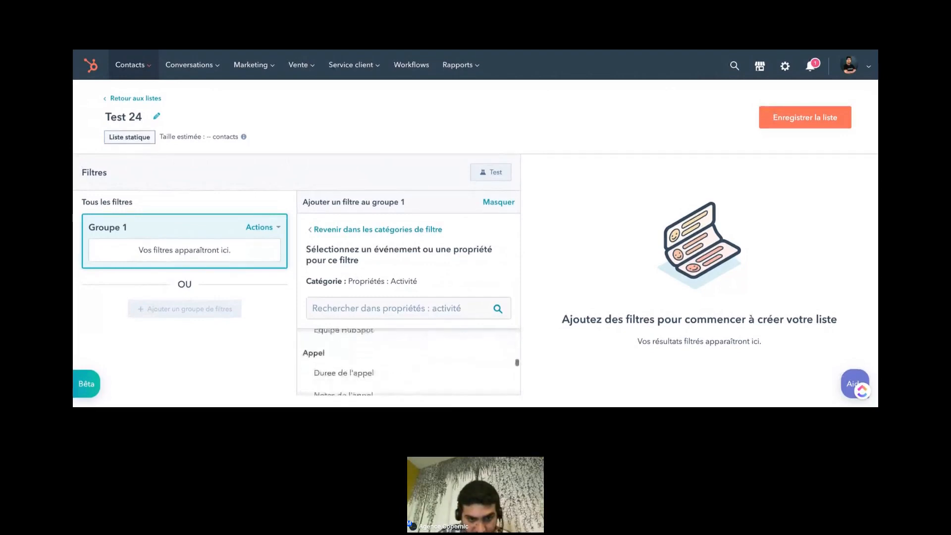
scroll(377, 365, "down", 3)
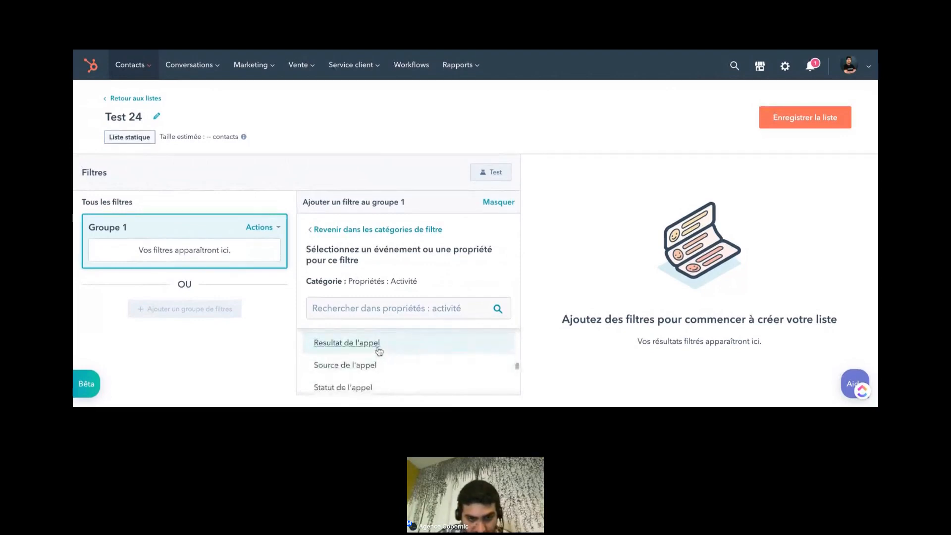
left_click(379, 347)
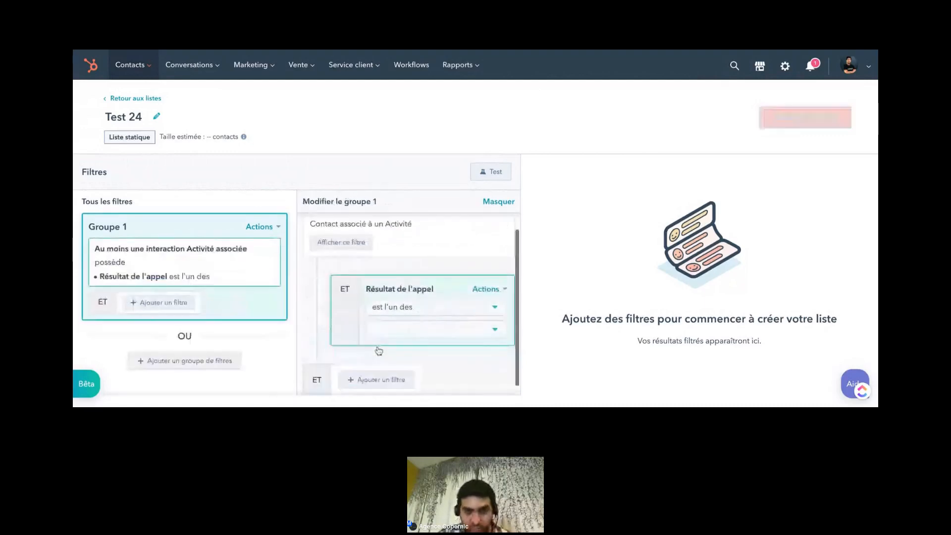
Step: Set the call-result filter to "est l'un des" with the value "Connecté"
left_click(463, 328)
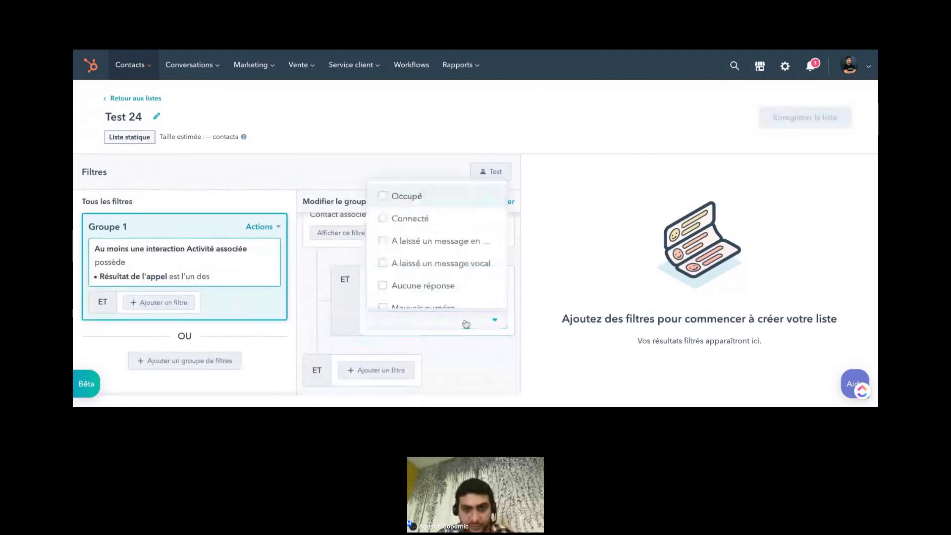
left_click(425, 208)
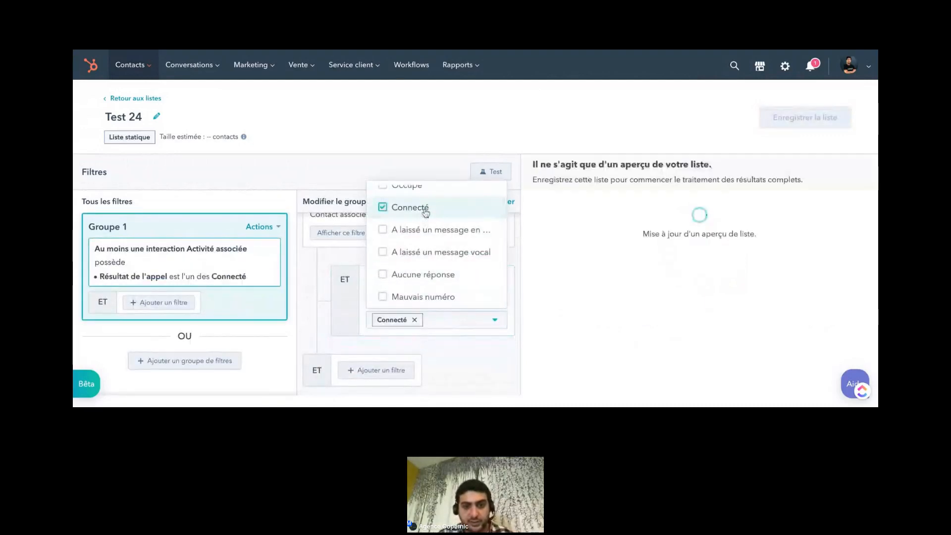
left_click(463, 360)
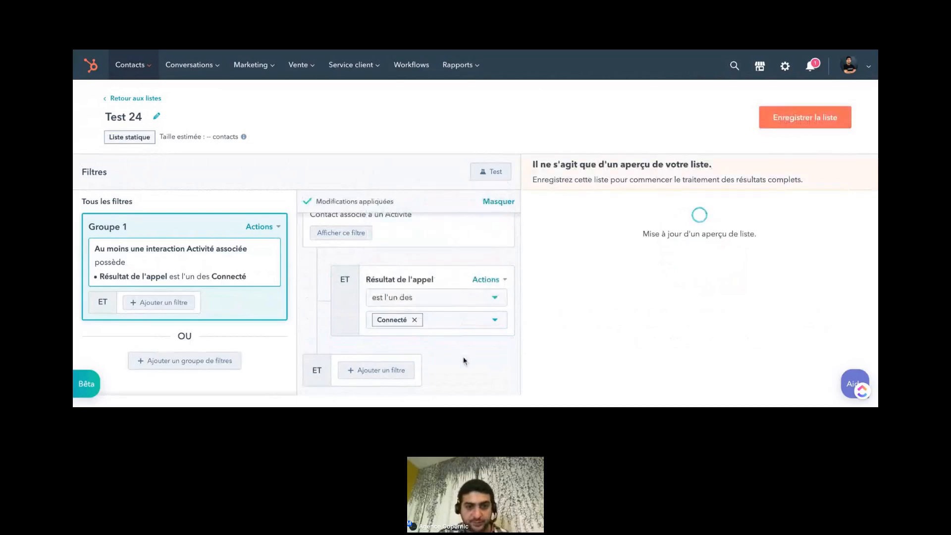
Step: Look through the categories for an additional filter, then save the "Test 24" list
left_click(389, 373)
scroll(393, 376, "down", 1)
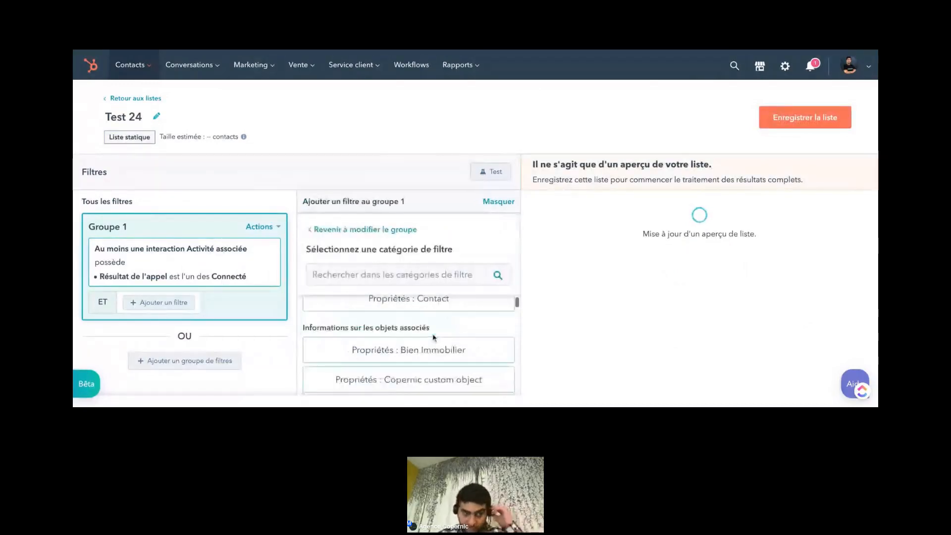
scroll(409, 346, "down", 1)
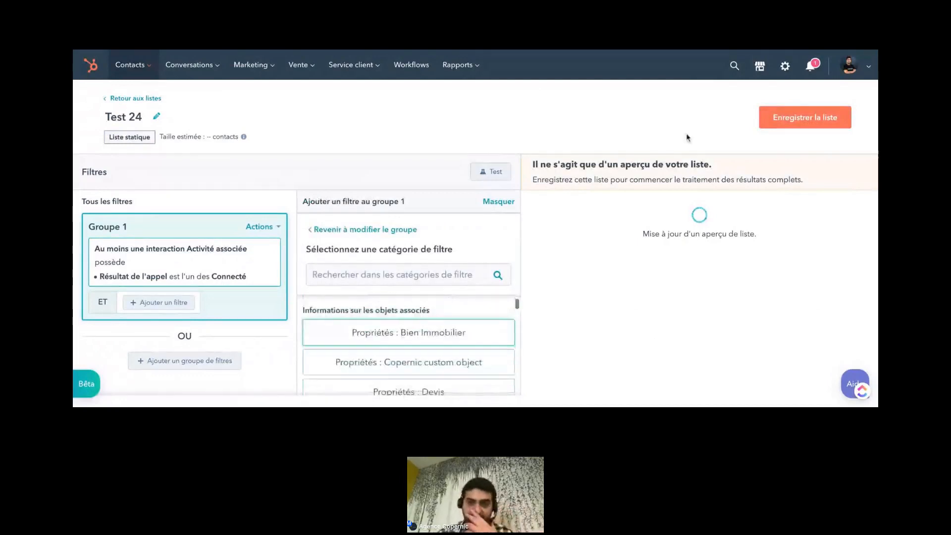
left_click(824, 123)
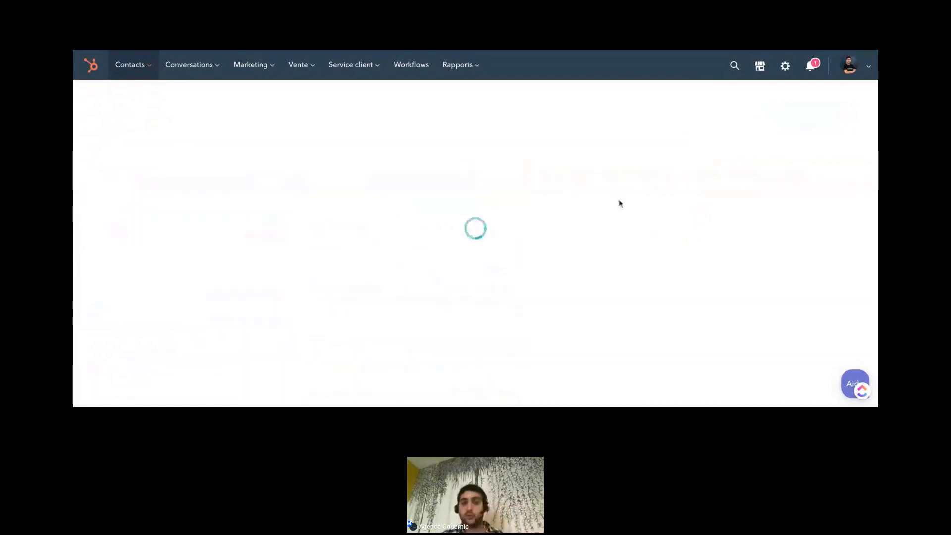